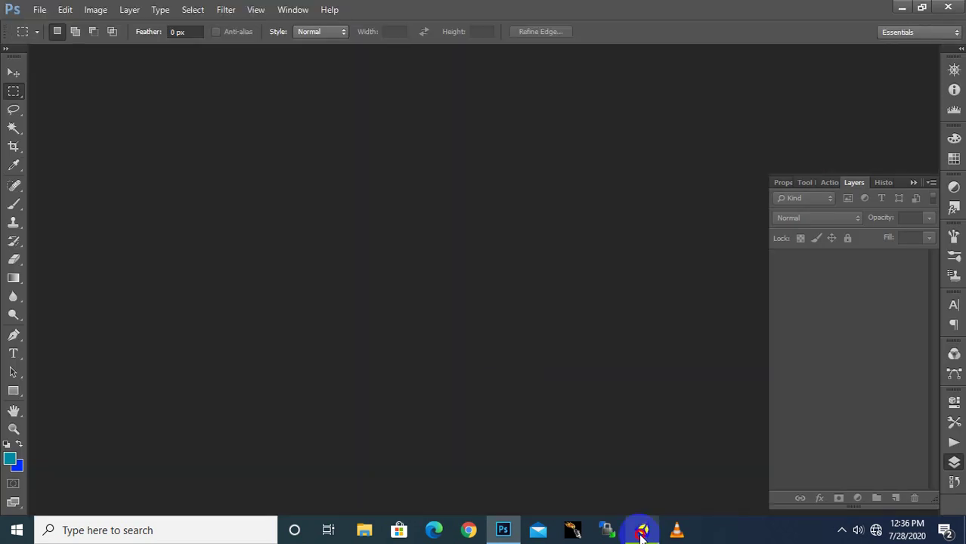
Step: Switch from Photoshop back to the Unity editor showing Scene1
click(643, 530)
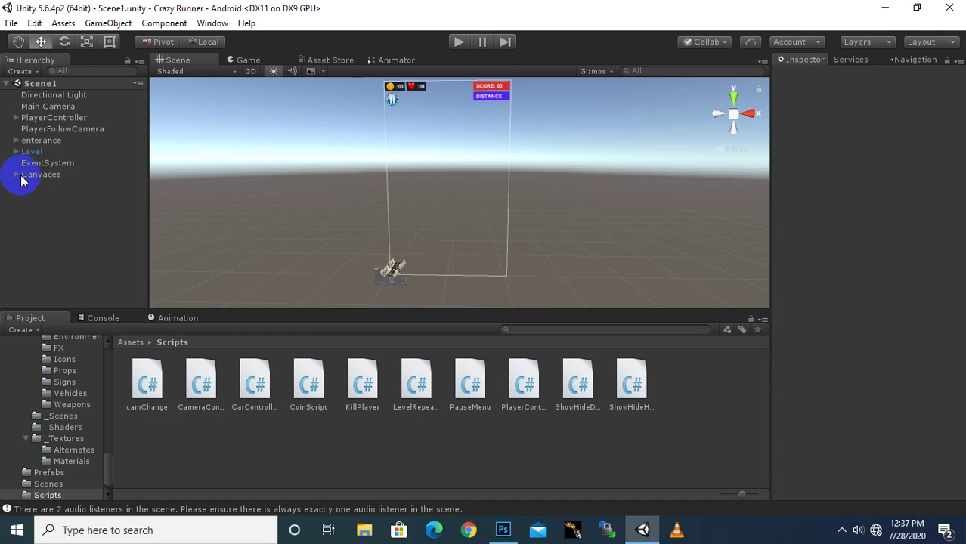
Step: Create a new UI Canvas whose Canvas Scaler uses Scale With Screen Size
click(24, 72)
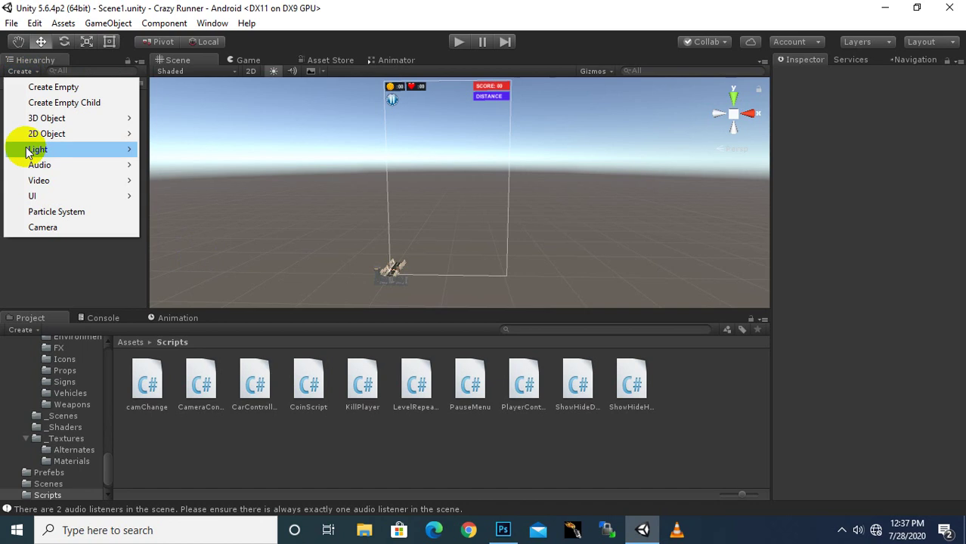
mouse_move(34, 197)
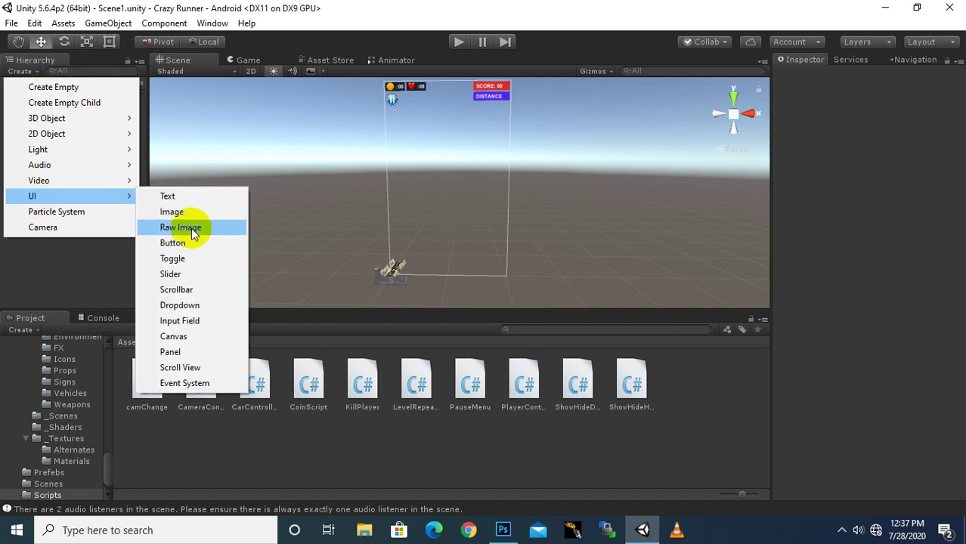
click(173, 336)
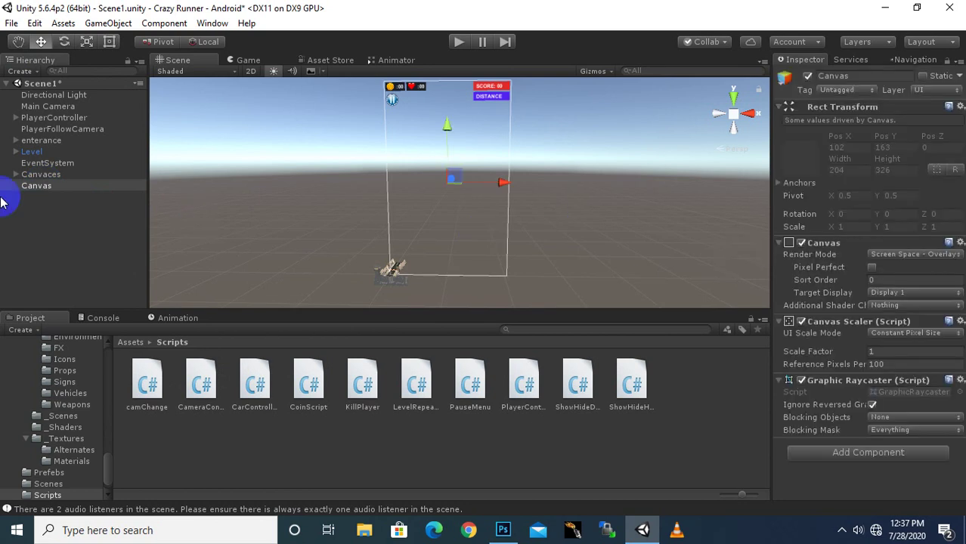
click(915, 333)
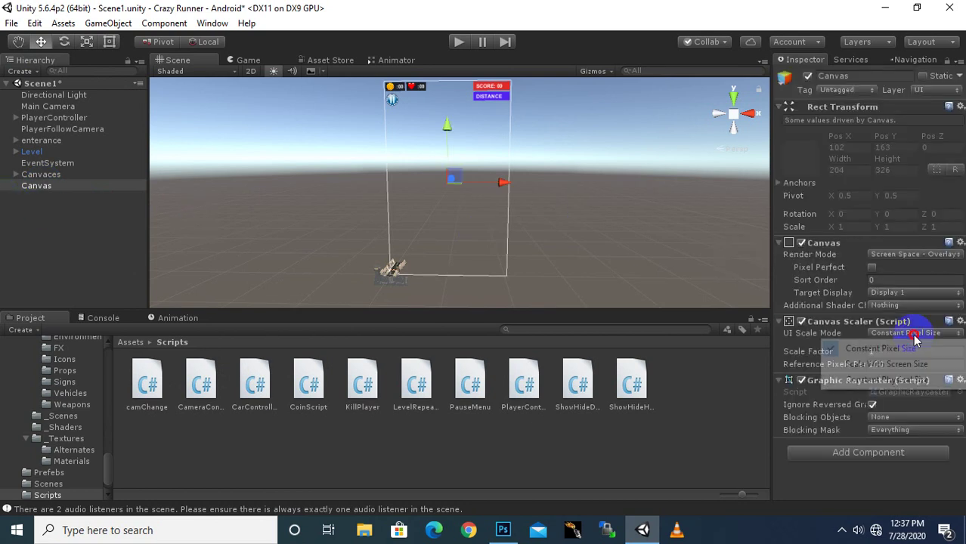
click(898, 365)
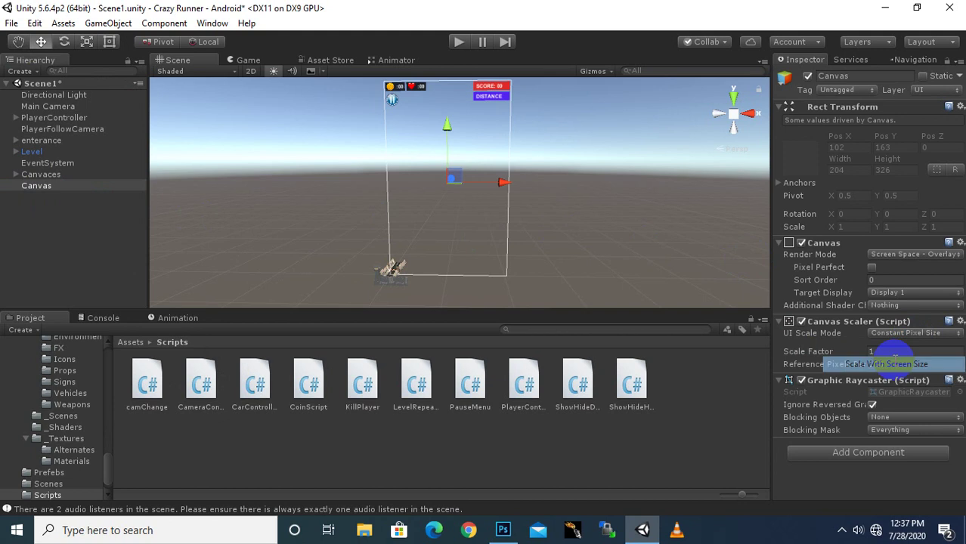
Step: Rename the canvas to GameOverCanvas and move it into the Canvases group
click(44, 187)
right_click(44, 187)
click(62, 227)
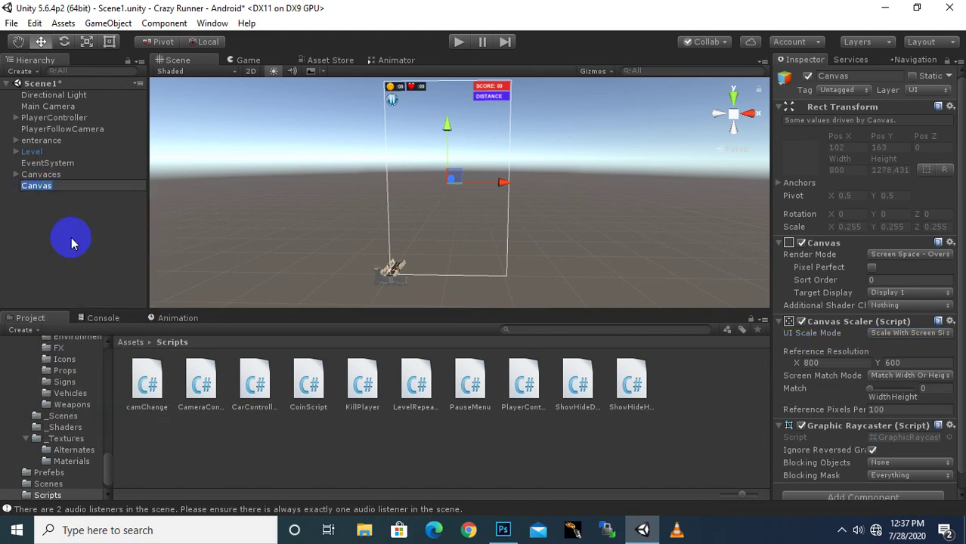
key(Home)
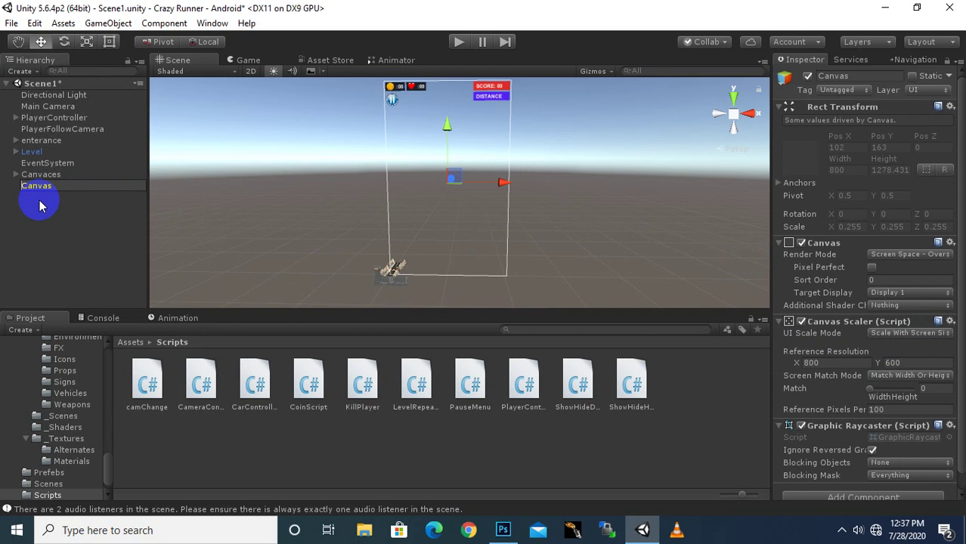
text(Game)
text(Over)
key(Return)
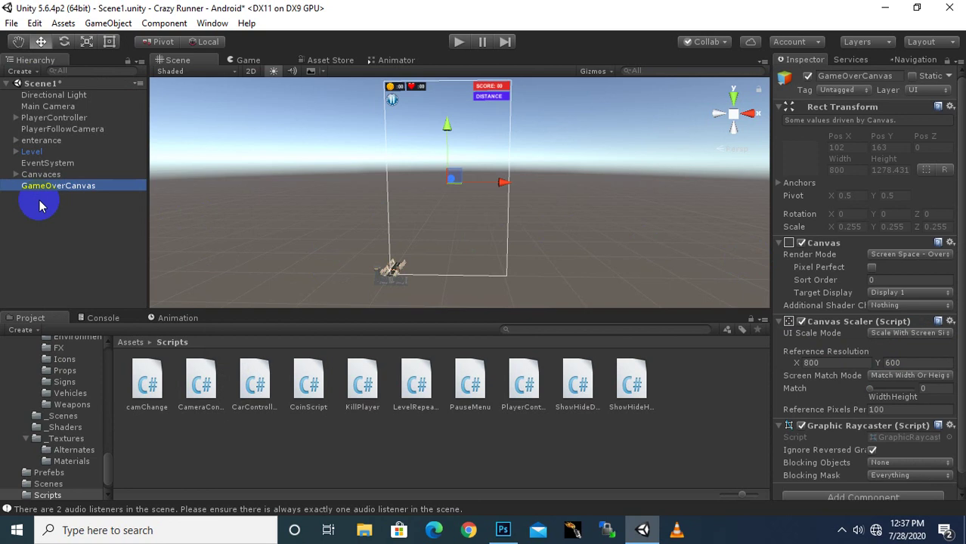
drag(38, 186, 43, 175)
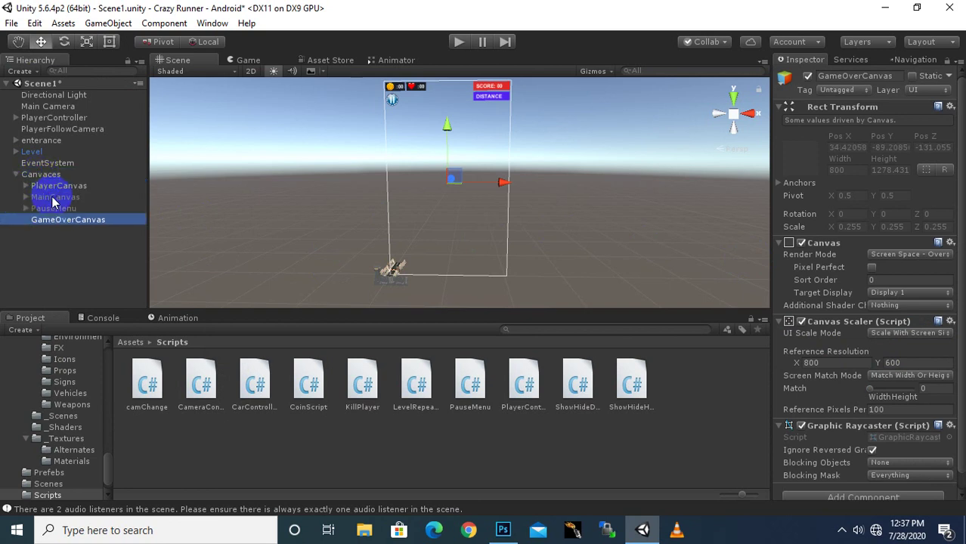
Step: Compare PlayerCanvas's settings, then reselect GameOverCanvas
click(45, 186)
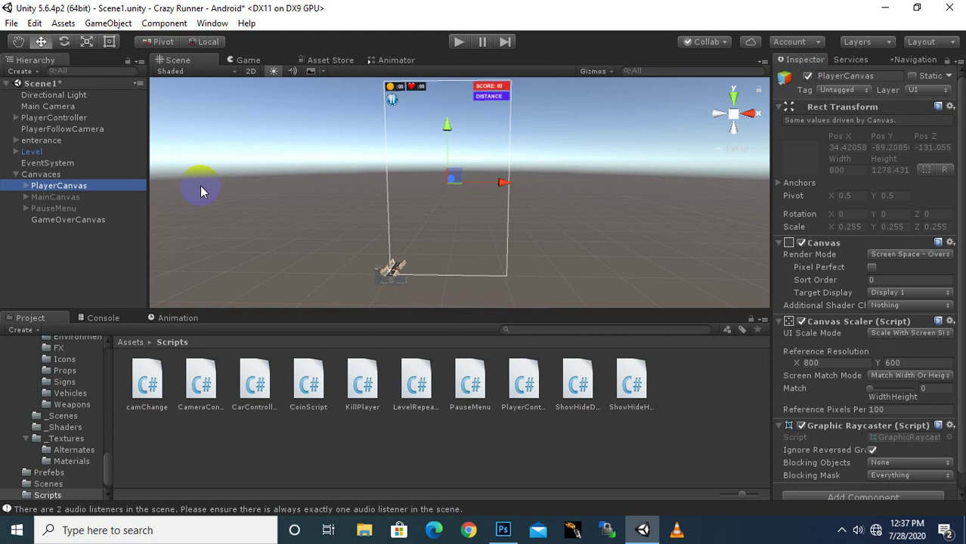
scroll(597, 194, up, 2)
middle_drag(596, 178, 603, 177)
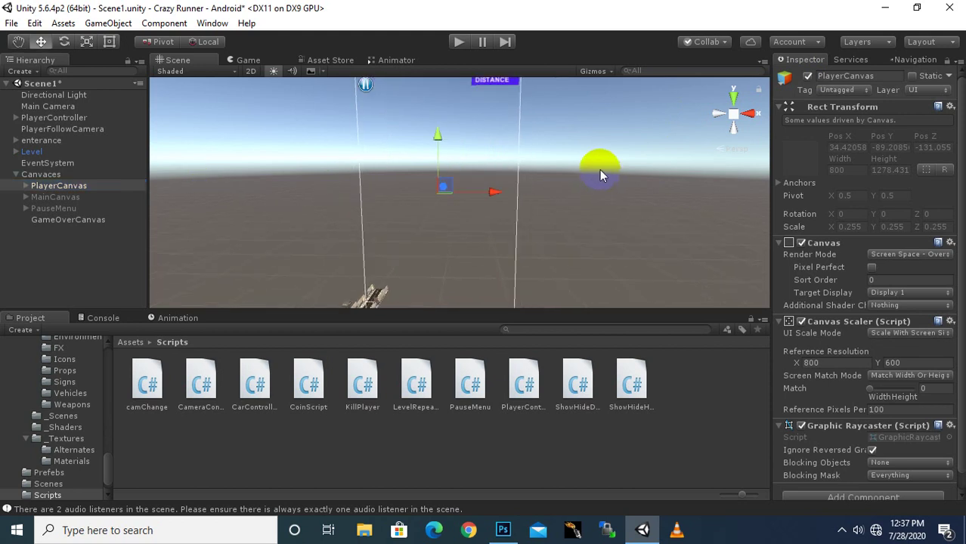
click(98, 222)
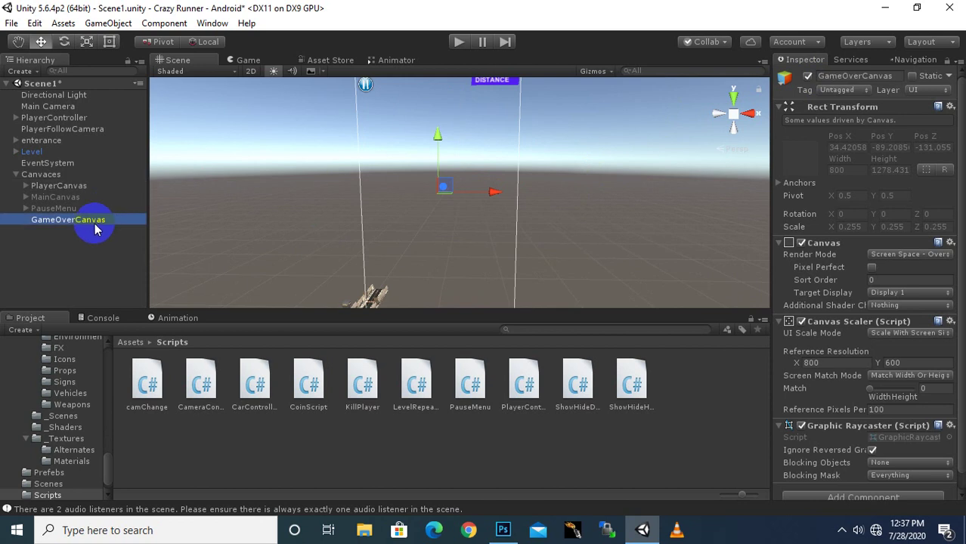
Step: Add a UI Panel as a child of GameOverCanvas
click(91, 221)
right_click(91, 221)
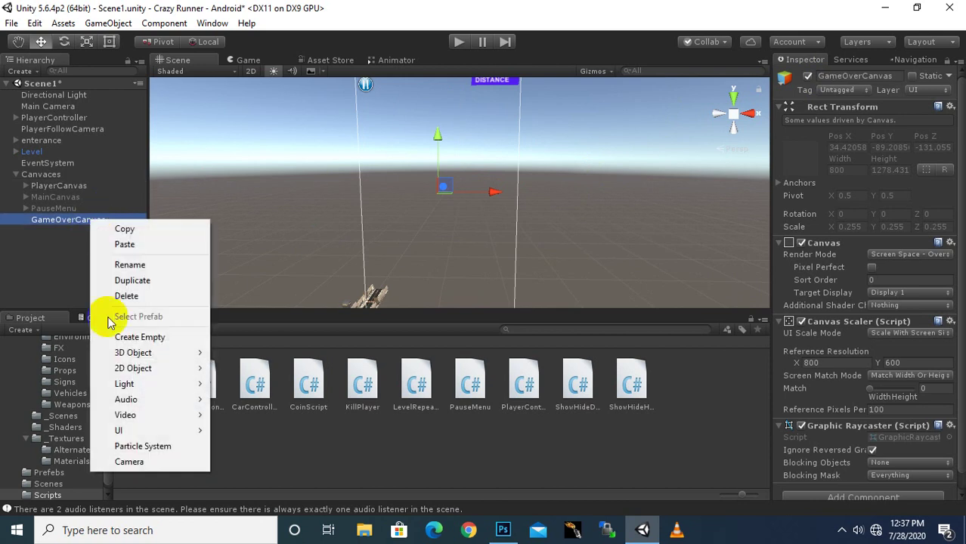
mouse_move(121, 435)
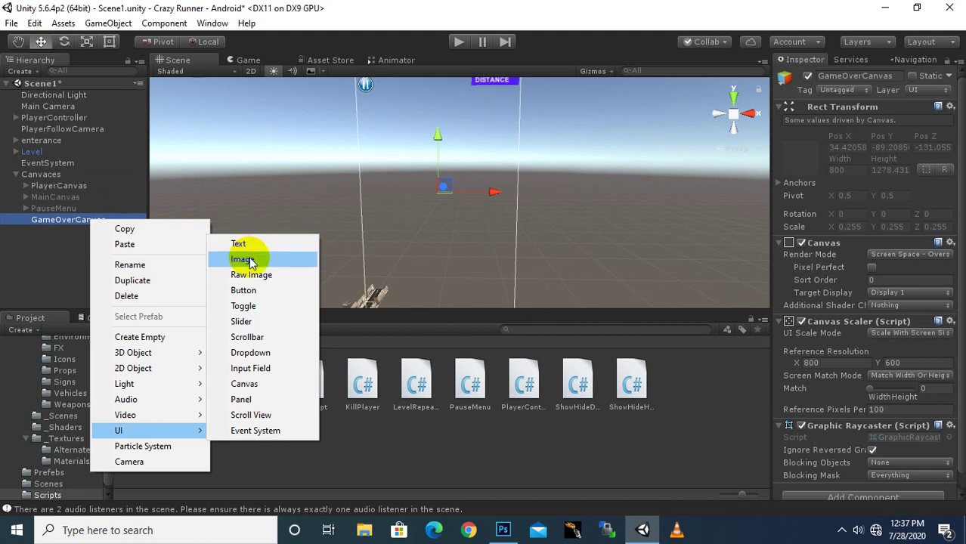
click(242, 401)
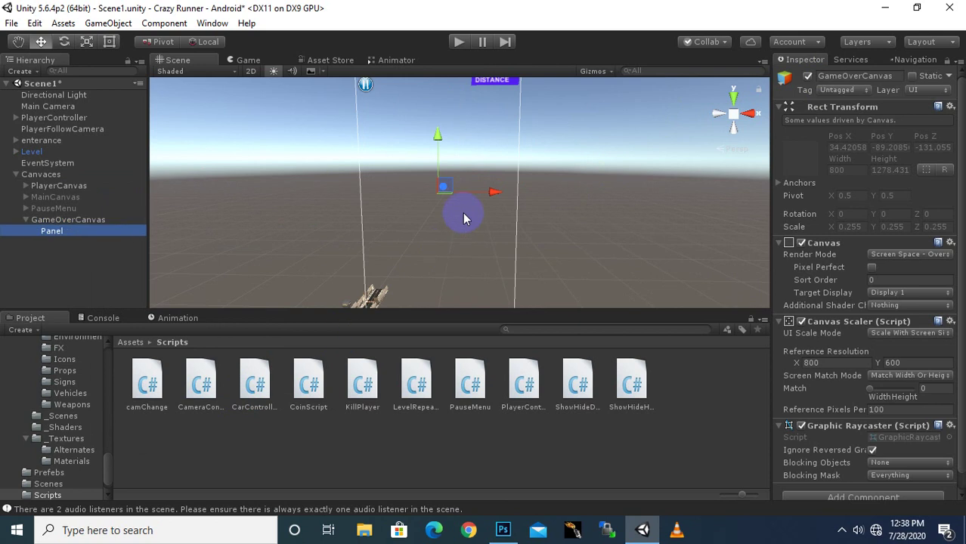
Step: Scale the panel down to a wide, short strip (0.5639 × 0.1731 × 0.5639)
click(87, 42)
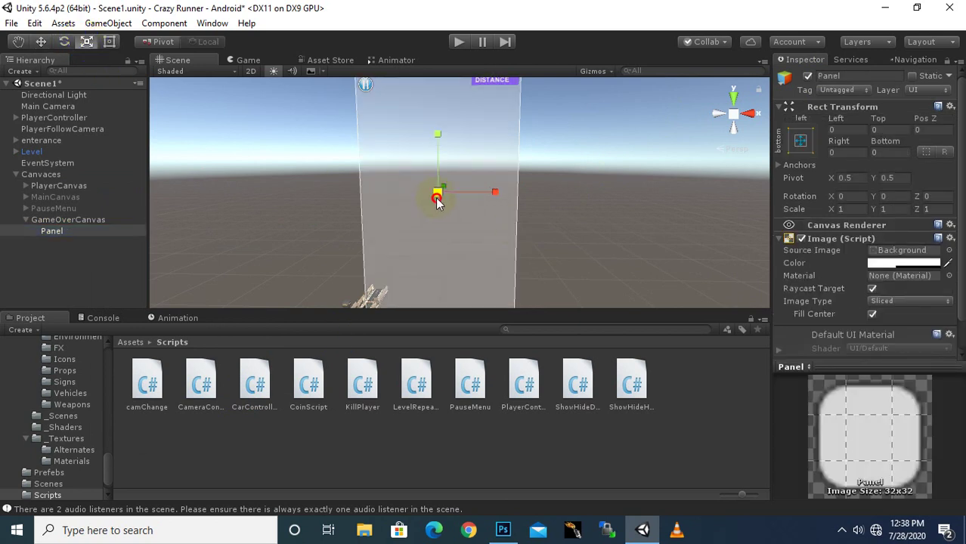
drag(437, 195, 428, 228)
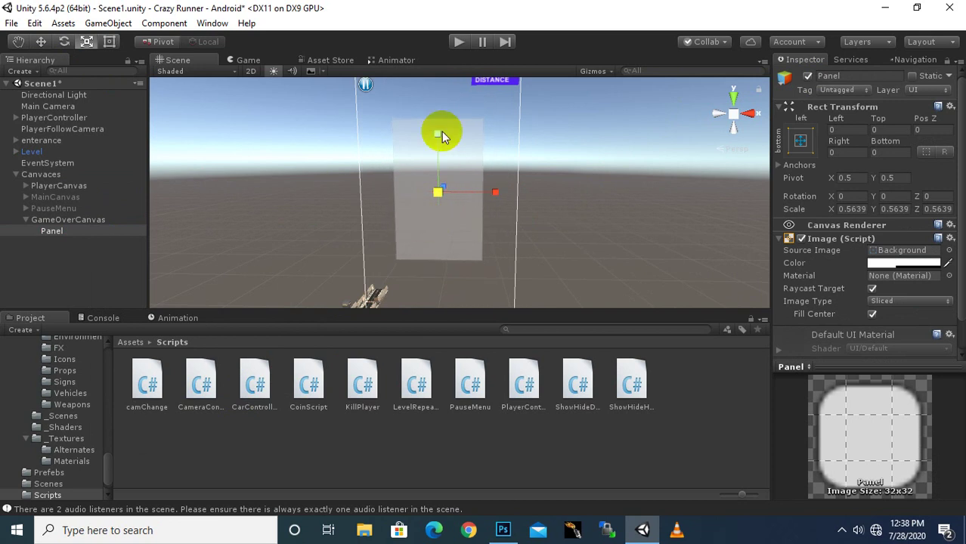
drag(441, 134, 437, 176)
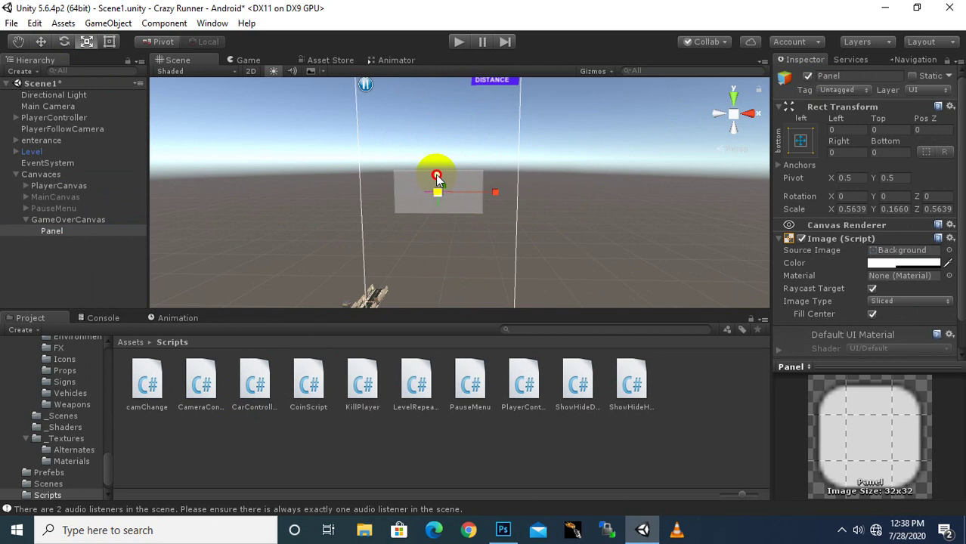
drag(437, 178, 438, 173)
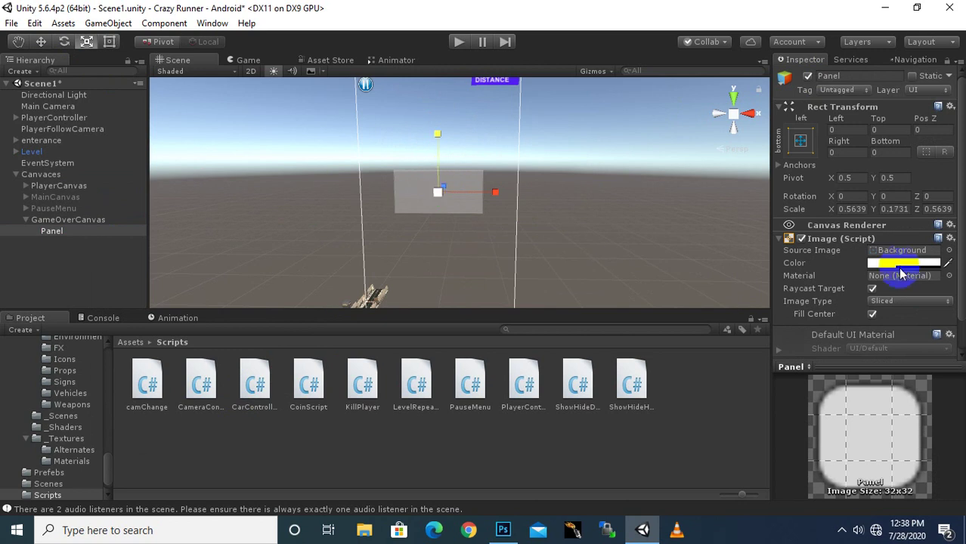
Step: Set the Panel's Image color to fully opaque green, hex 16A902FF
click(899, 264)
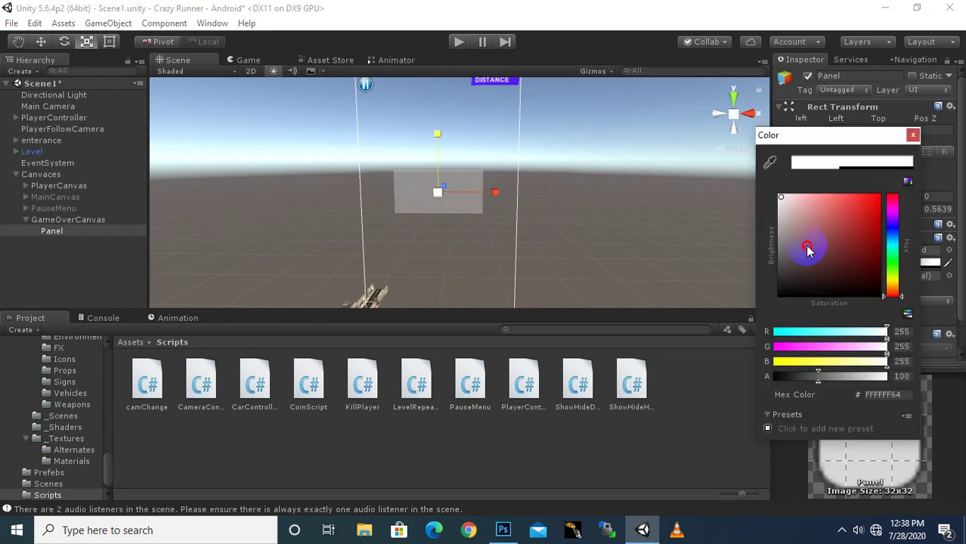
click(797, 251)
click(887, 196)
click(880, 196)
drag(892, 197, 895, 264)
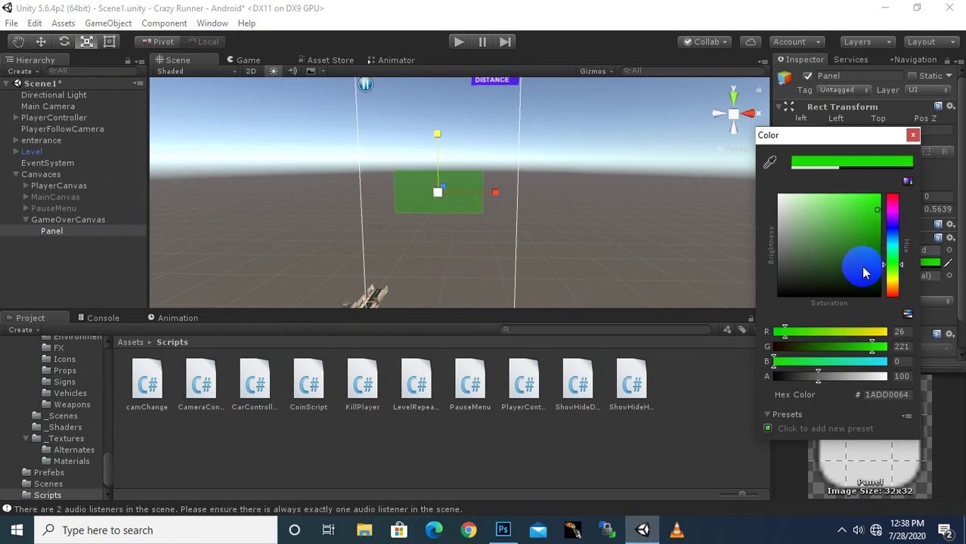
click(876, 229)
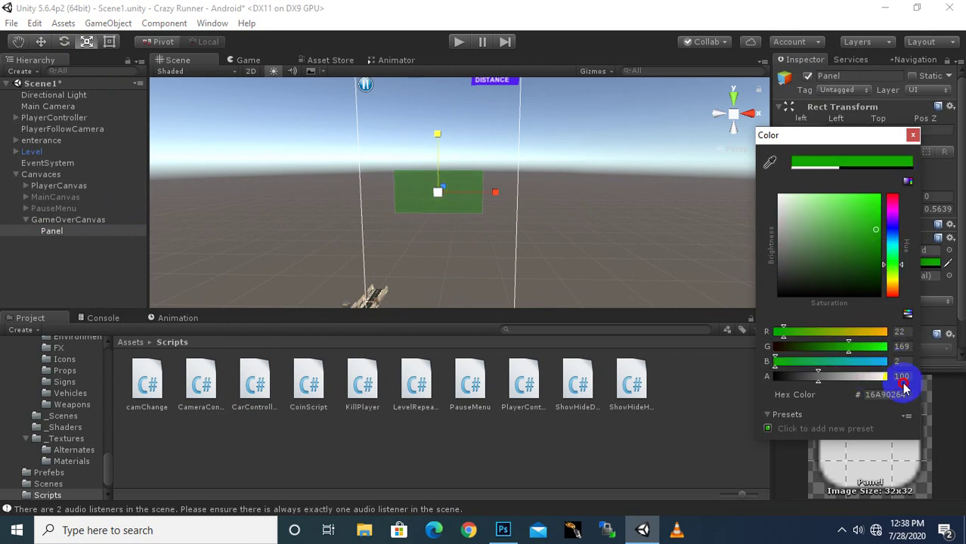
click(877, 377)
drag(886, 378, 903, 377)
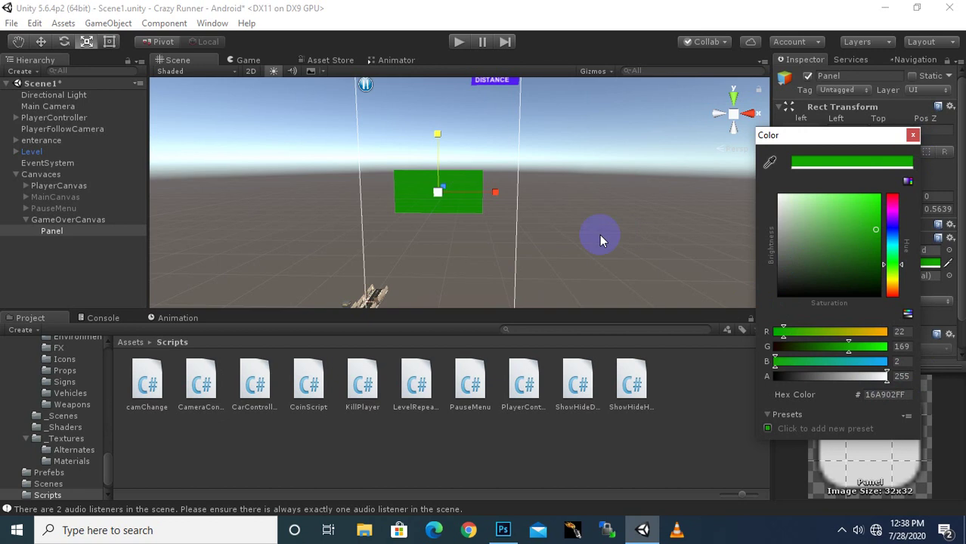
click(913, 136)
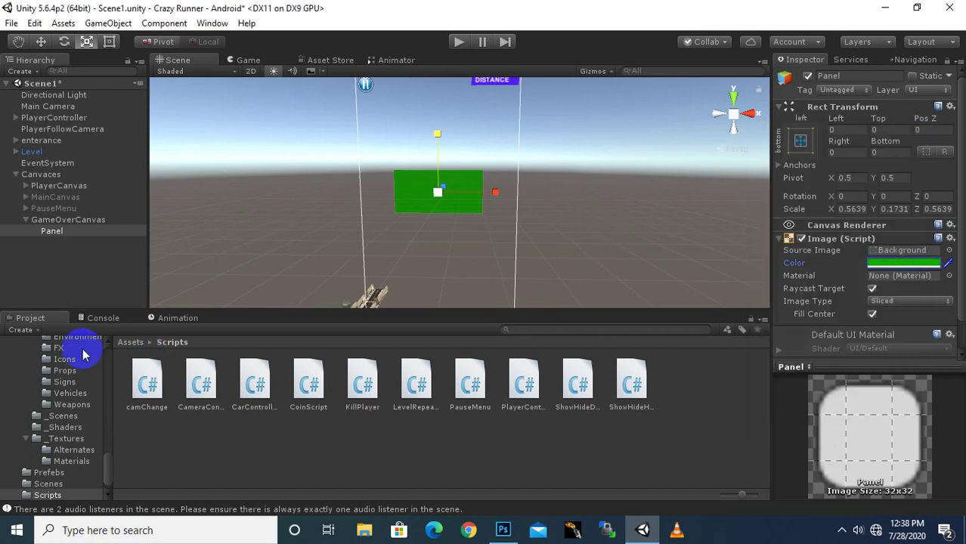
Step: Assign the login button sprite from the Sprites folder as the Panel's image
click(133, 344)
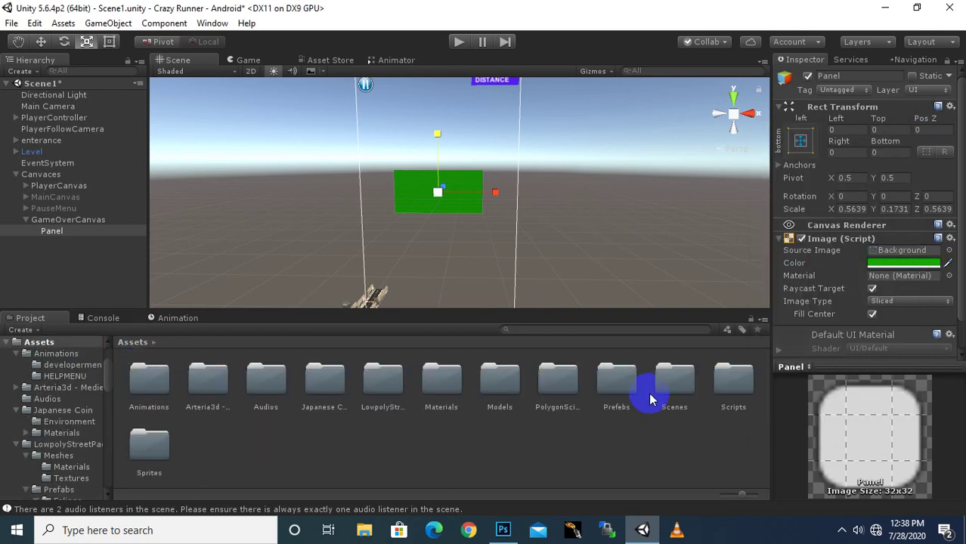
click(149, 453)
double_click(149, 458)
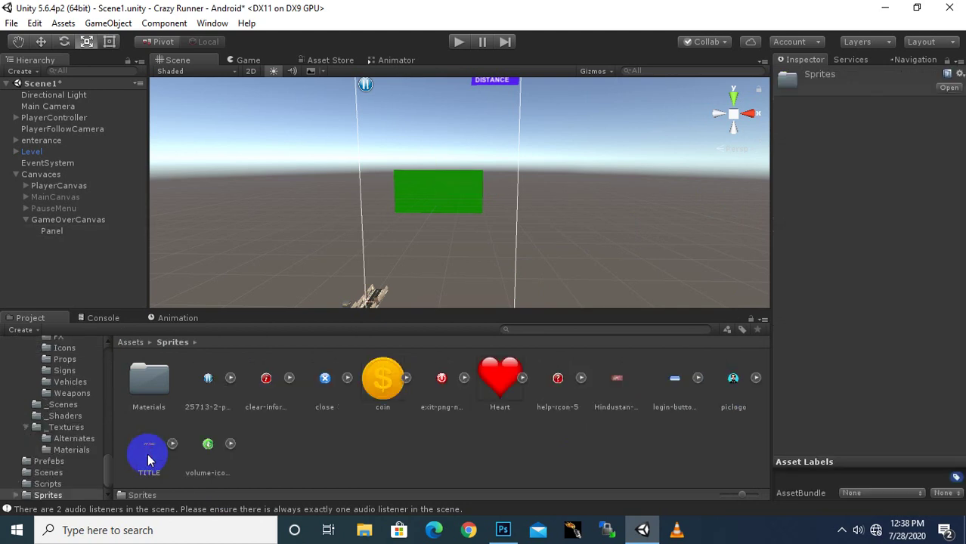
click(55, 231)
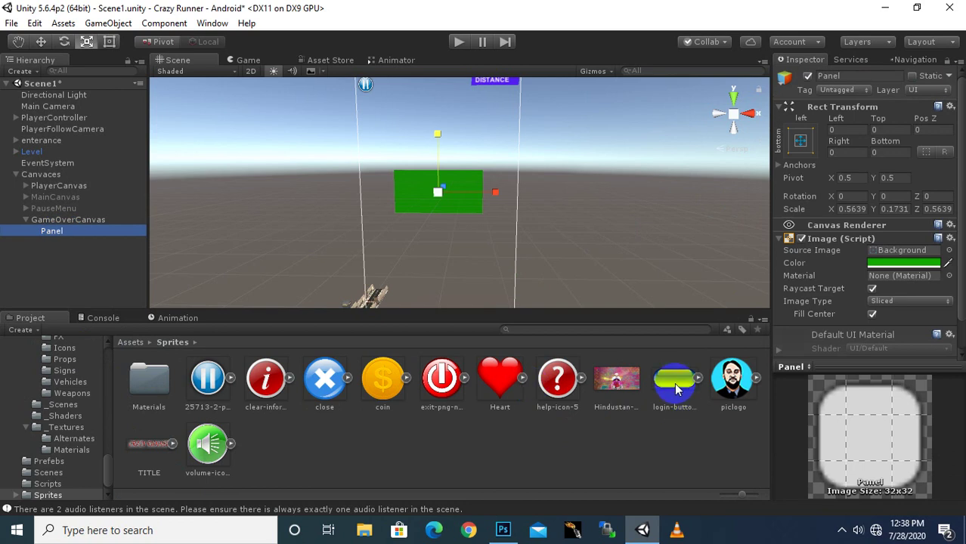
mouse_move(674, 382)
mouse_down()
mouse_move(881, 248)
mouse_move(889, 254)
mouse_up()
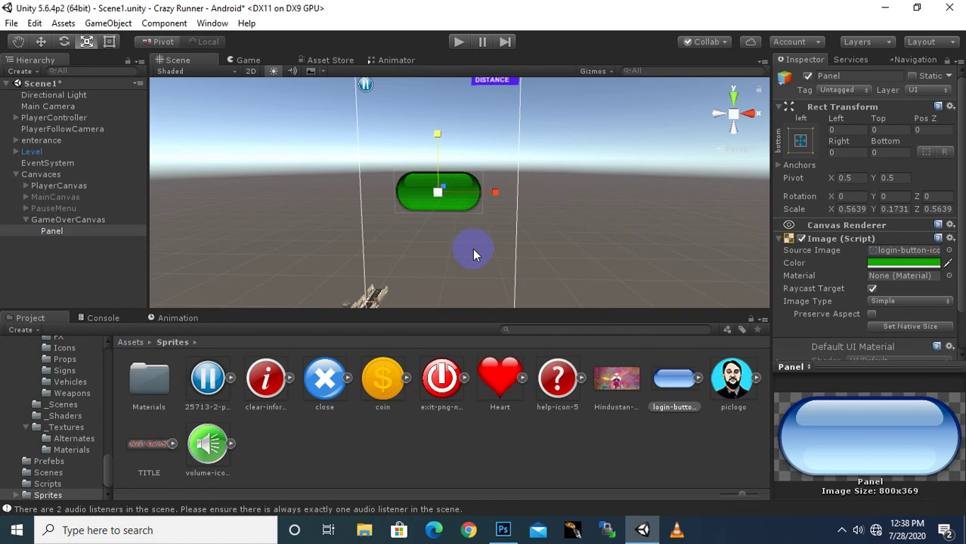
Step: Enlarge the panel to scale 0.6986 × 0.2279 × 0.6986, slightly taller
scroll(473, 253, up, 2)
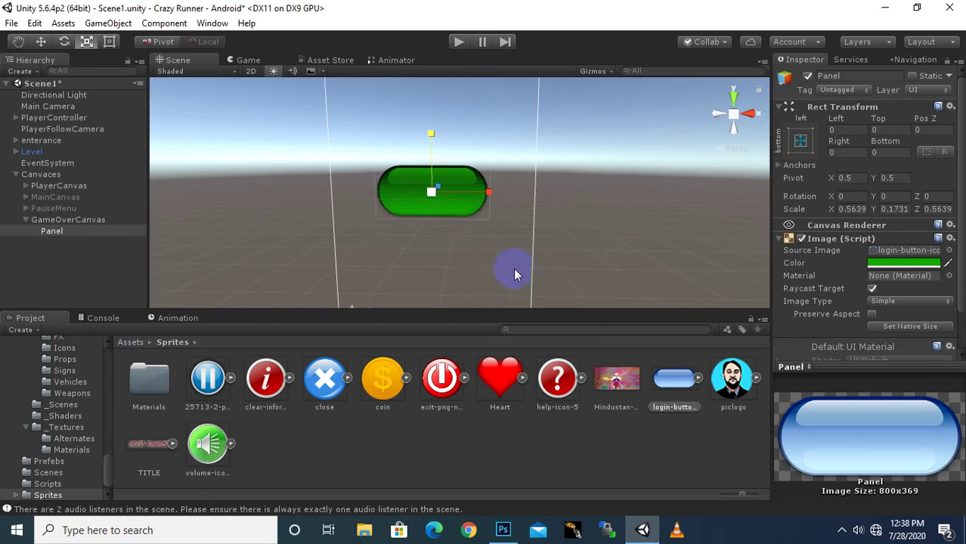
scroll(478, 283, down, 1)
scroll(463, 273, down, 2)
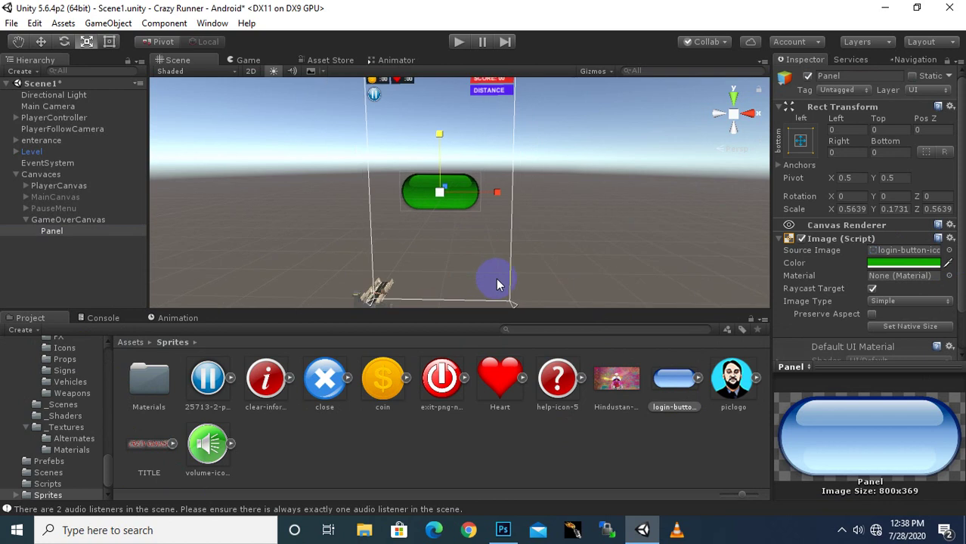
scroll(496, 282, up, 1)
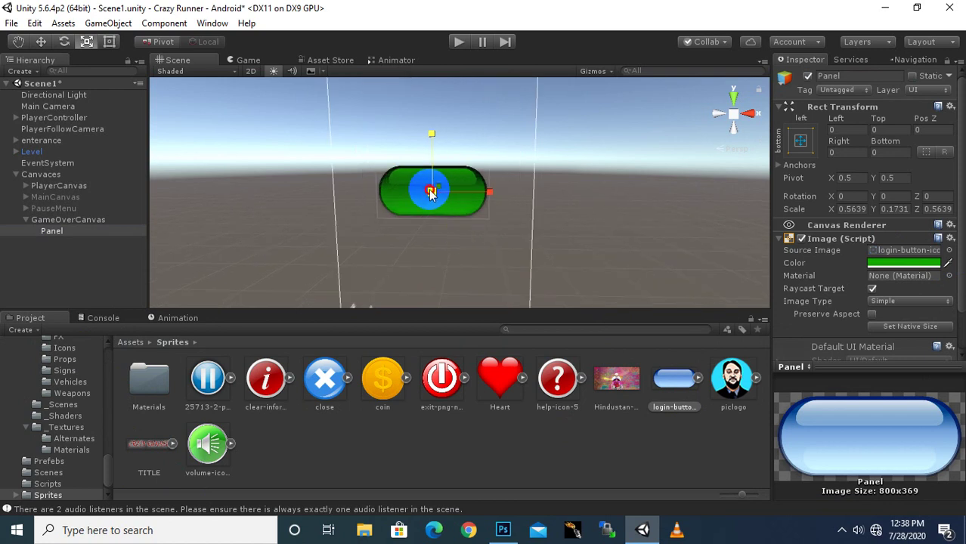
drag(435, 191, 437, 181)
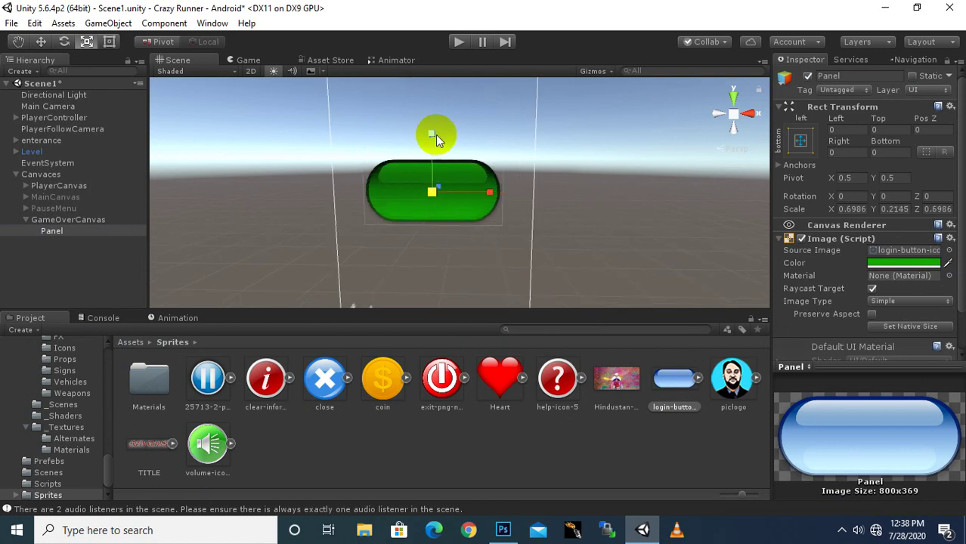
drag(435, 131, 433, 119)
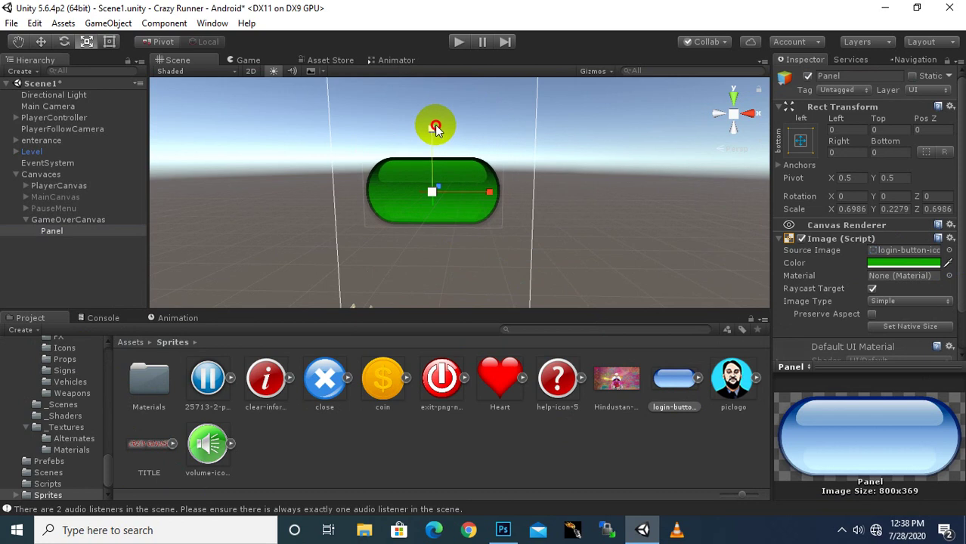
Step: Add a UI Text object under GameOverCanvas and rename it 'continue'
click(55, 220)
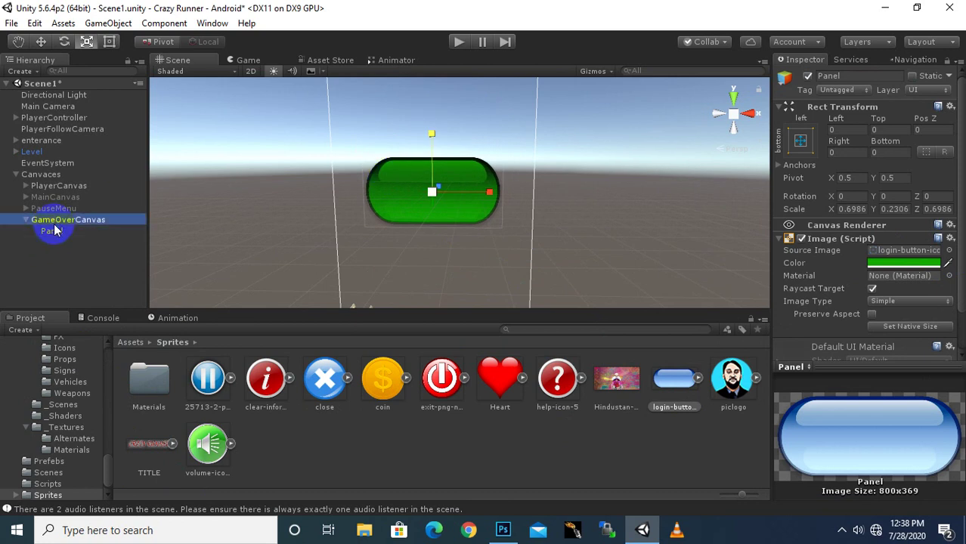
right_click(58, 222)
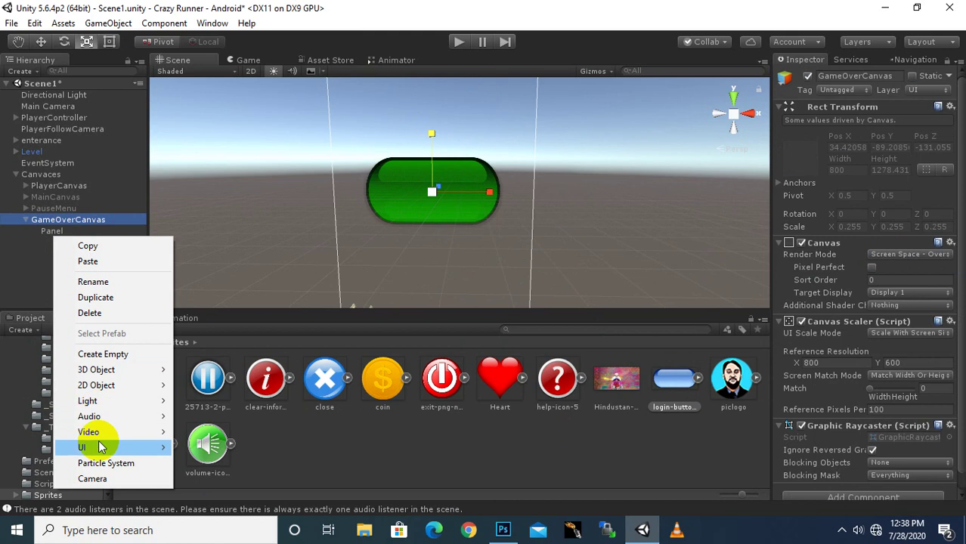
mouse_move(92, 447)
click(250, 261)
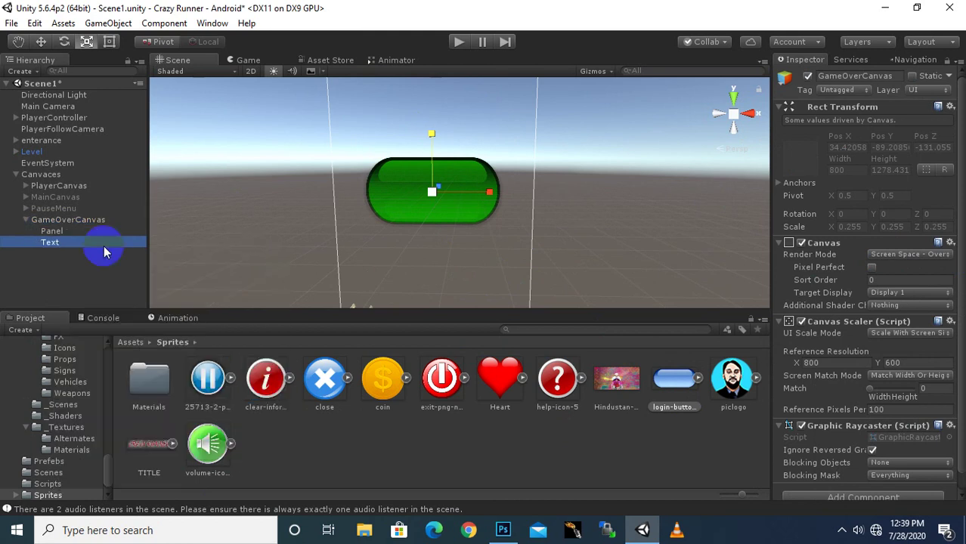
right_click(48, 246)
click(72, 292)
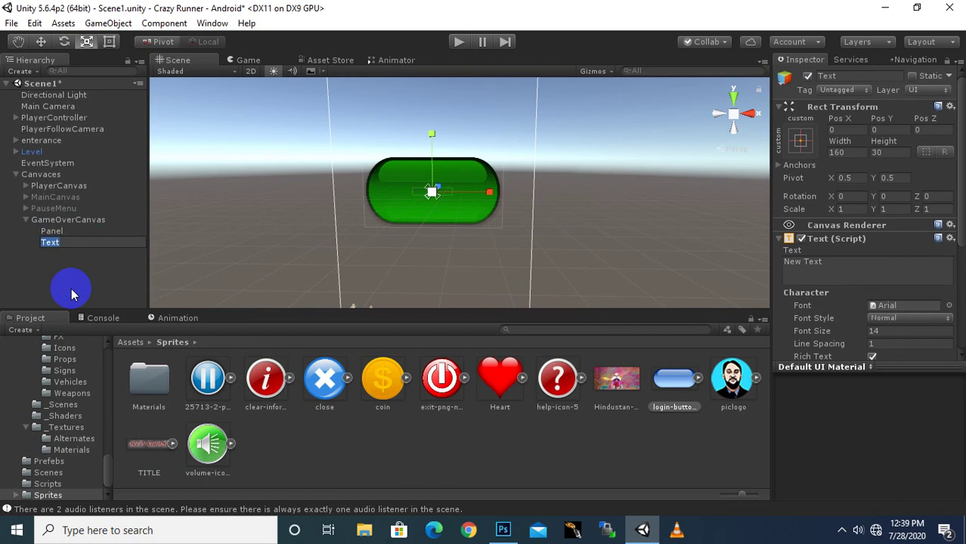
text(continue)
key(Return)
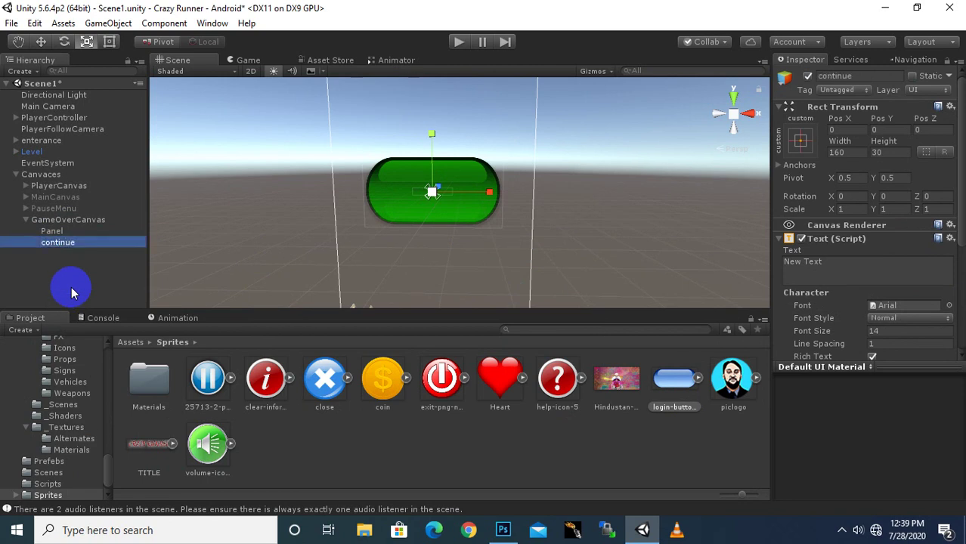
Step: Set the text to CONTINUE, bold, font size 36
click(860, 259)
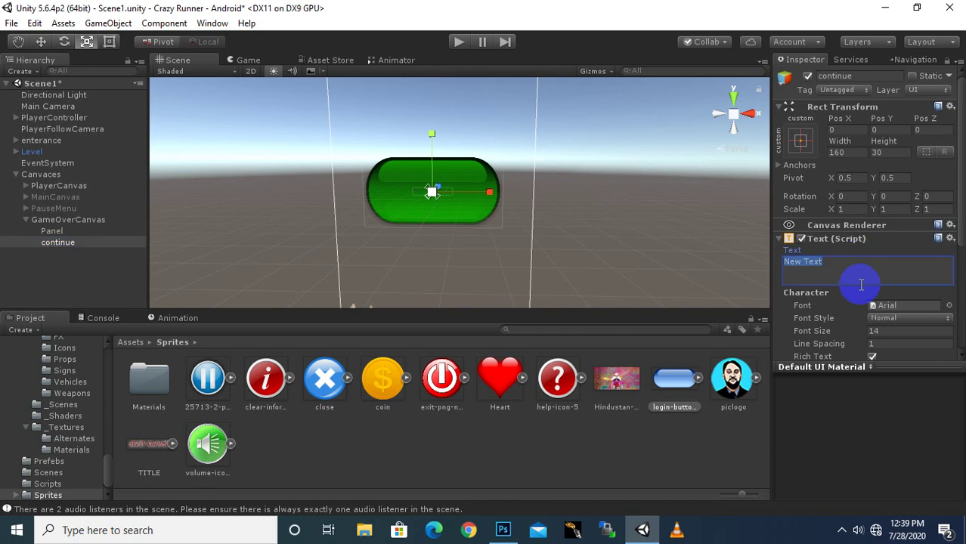
text(C)
text(ONTIN)
text(UE)
click(892, 318)
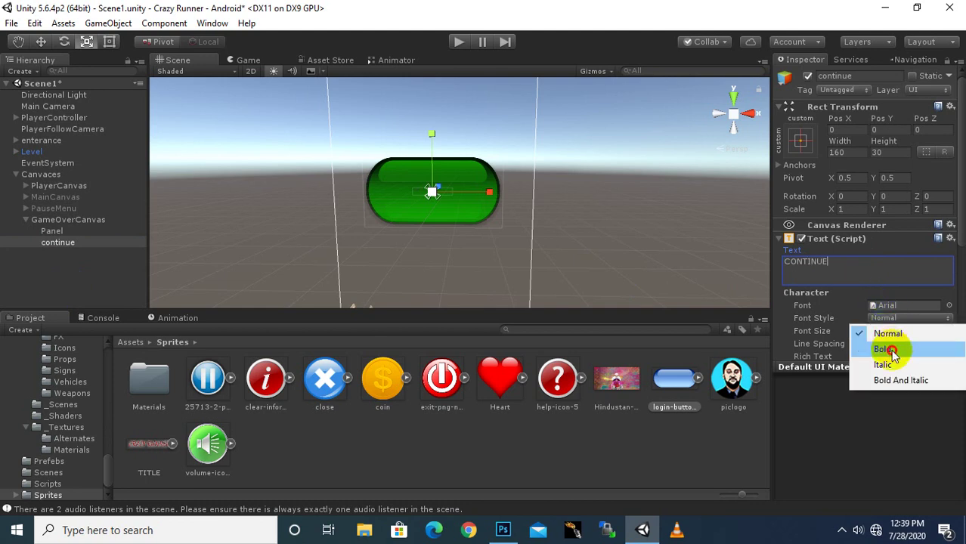
click(892, 351)
click(892, 333)
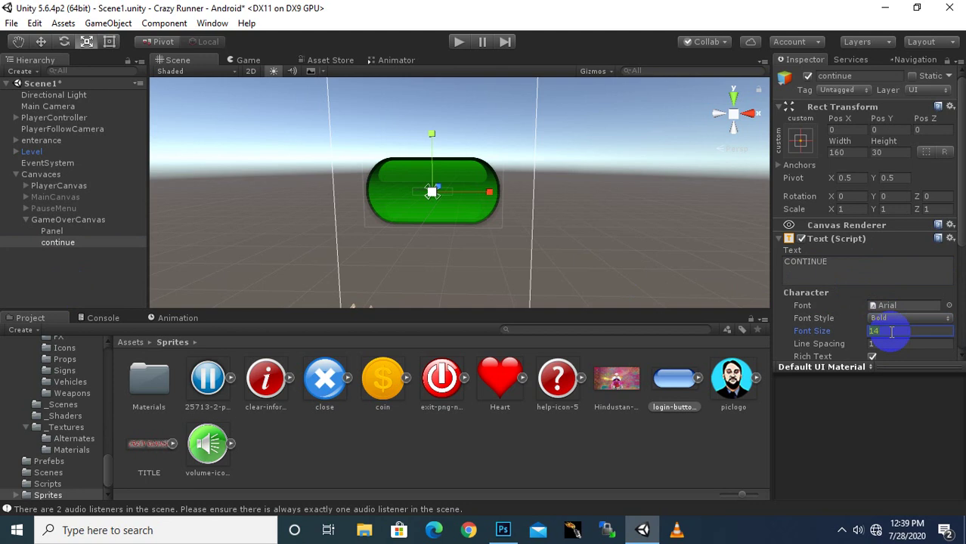
text(36)
Step: Centre the text horizontally and vertically and colour it white (FFFFFF)
scroll(895, 332, down, 2)
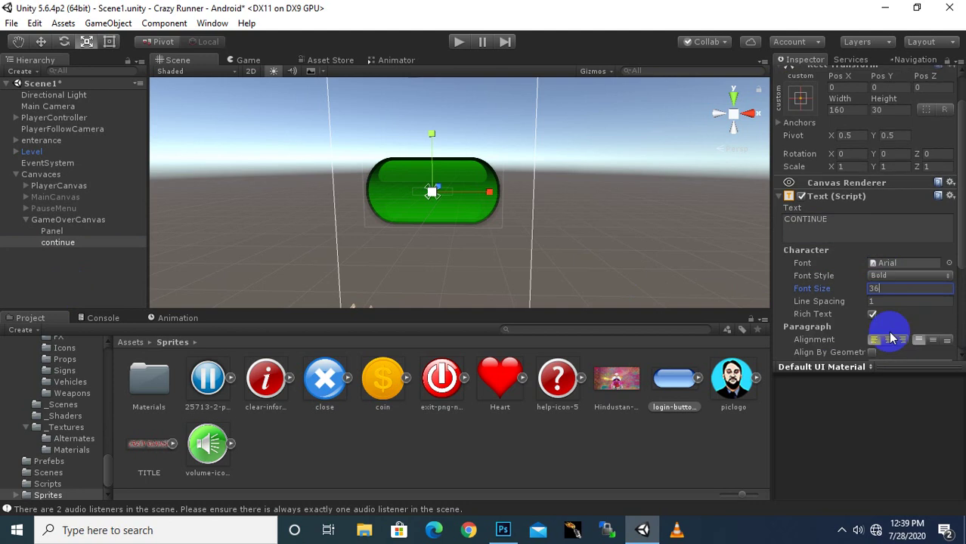
click(889, 339)
click(933, 340)
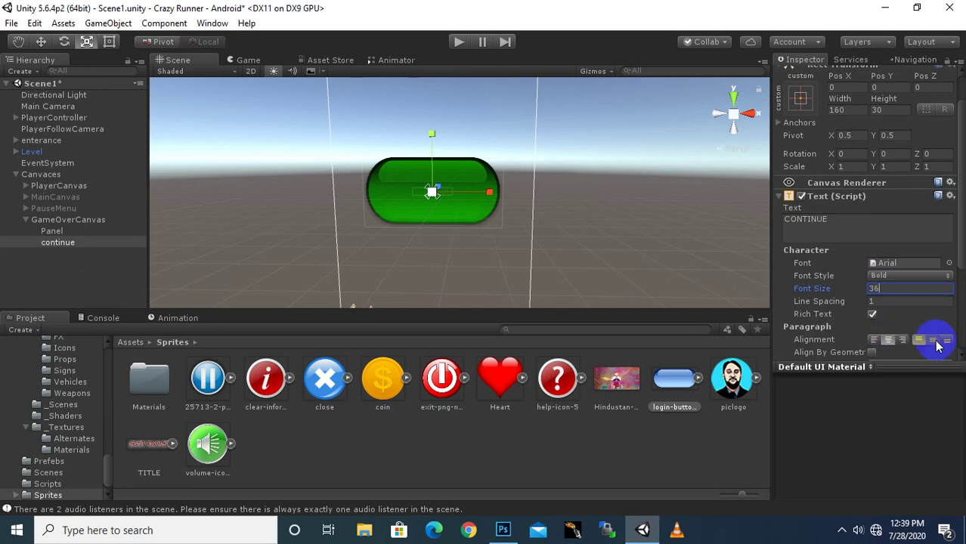
scroll(936, 318, down, 5)
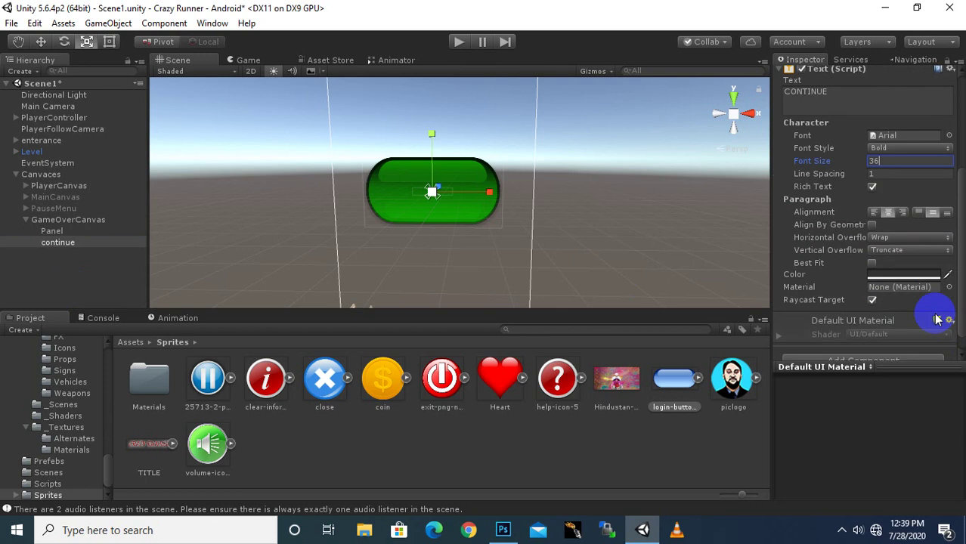
click(915, 273)
drag(807, 257, 766, 189)
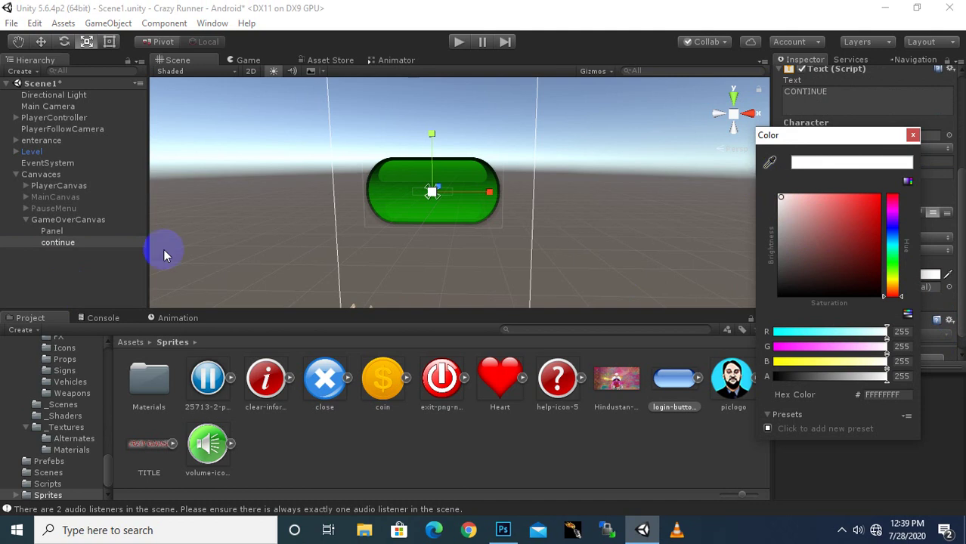
click(53, 242)
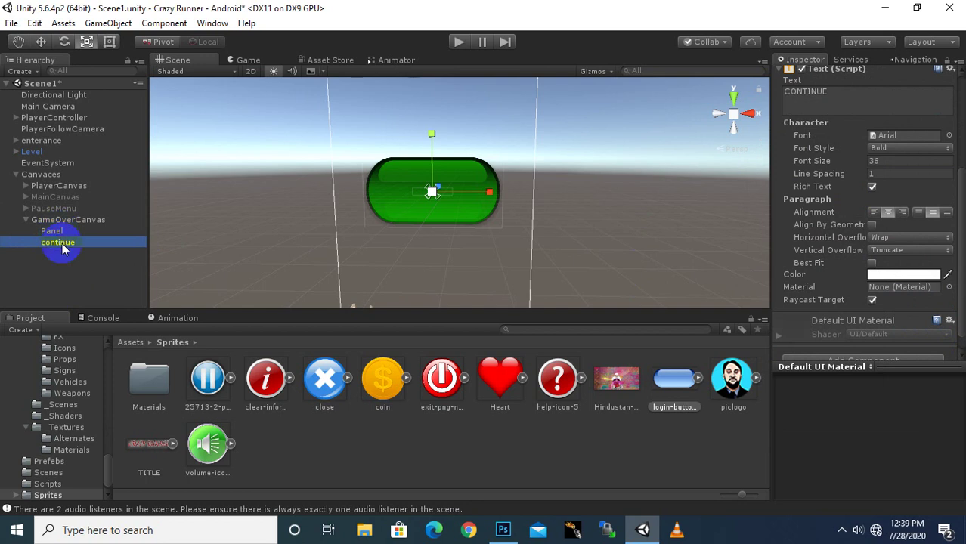
Step: Make continue a child of the Panel
drag(66, 244, 63, 234)
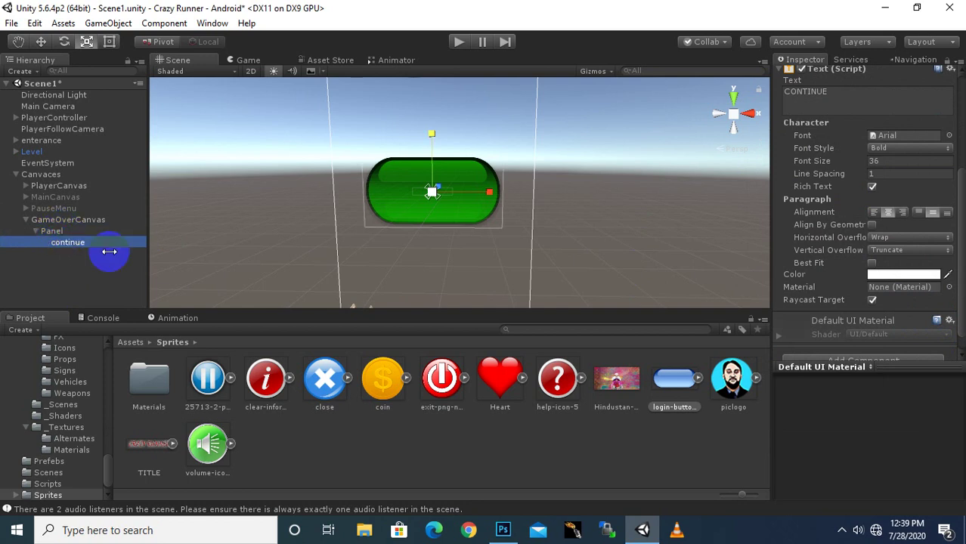
scroll(438, 203, up, 1)
scroll(437, 203, up, 1)
scroll(440, 206, up, 1)
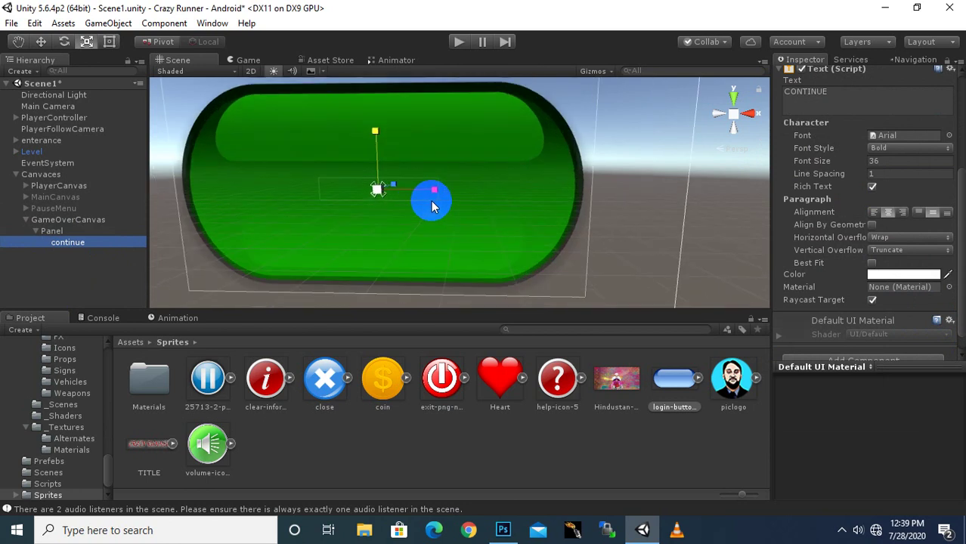
middle_drag(441, 206, 509, 219)
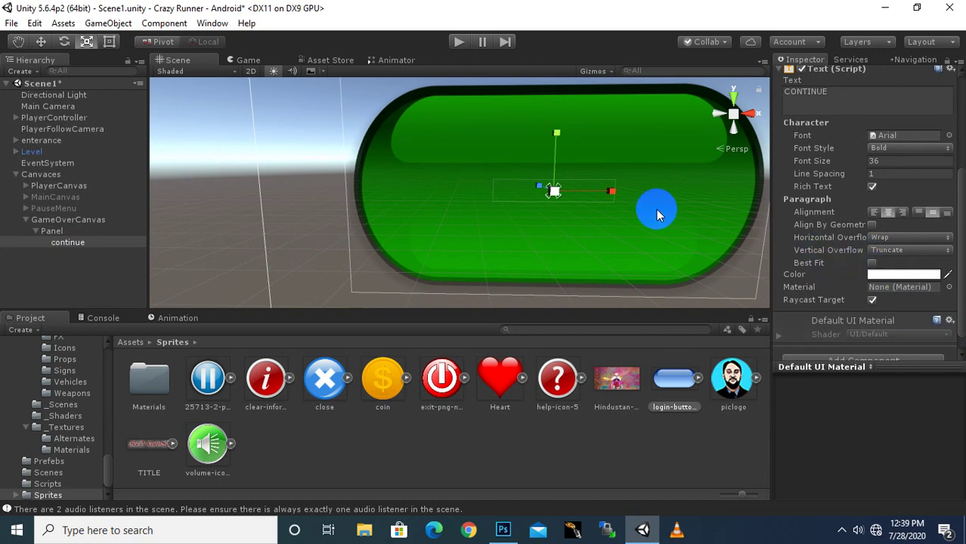
Step: Set horizontal and vertical overflow to Overflow and font size to 48
click(911, 237)
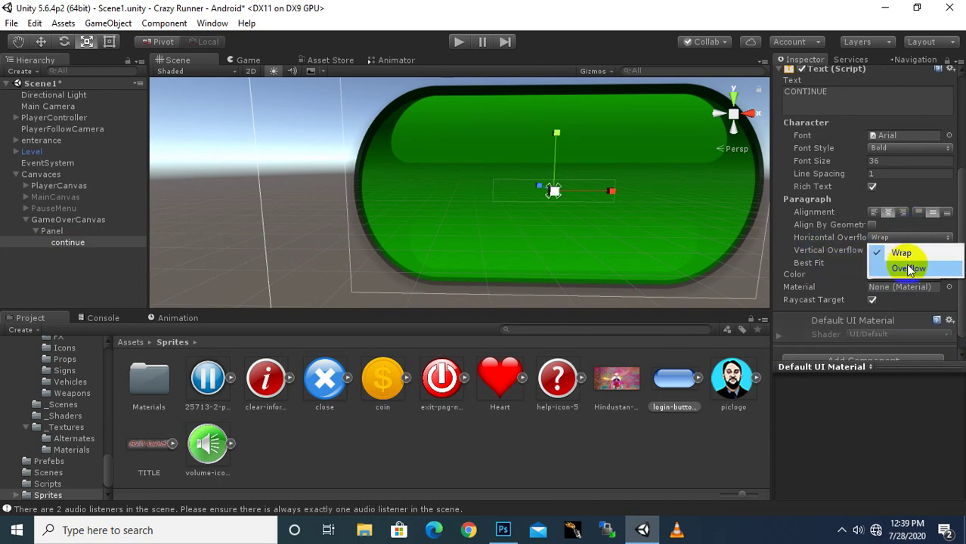
click(908, 268)
click(908, 250)
click(908, 281)
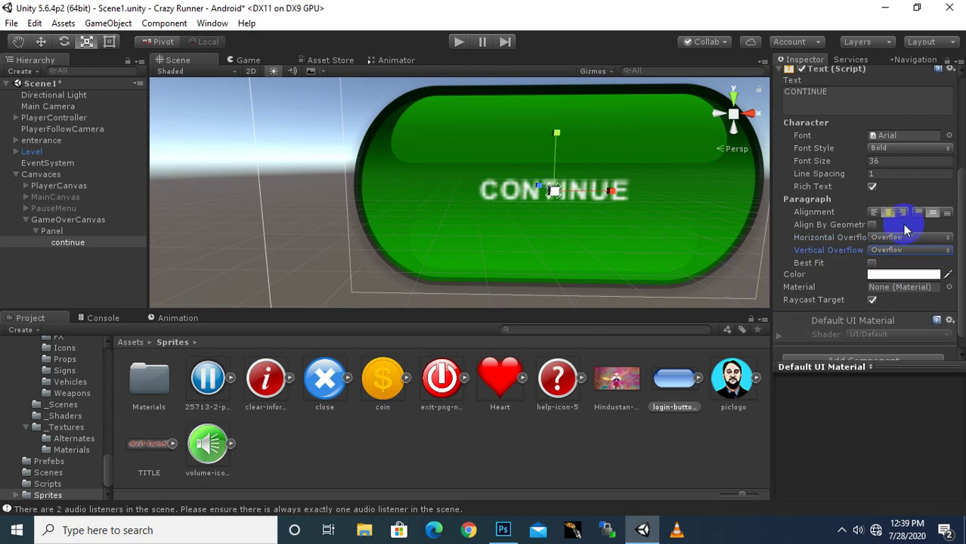
click(888, 161)
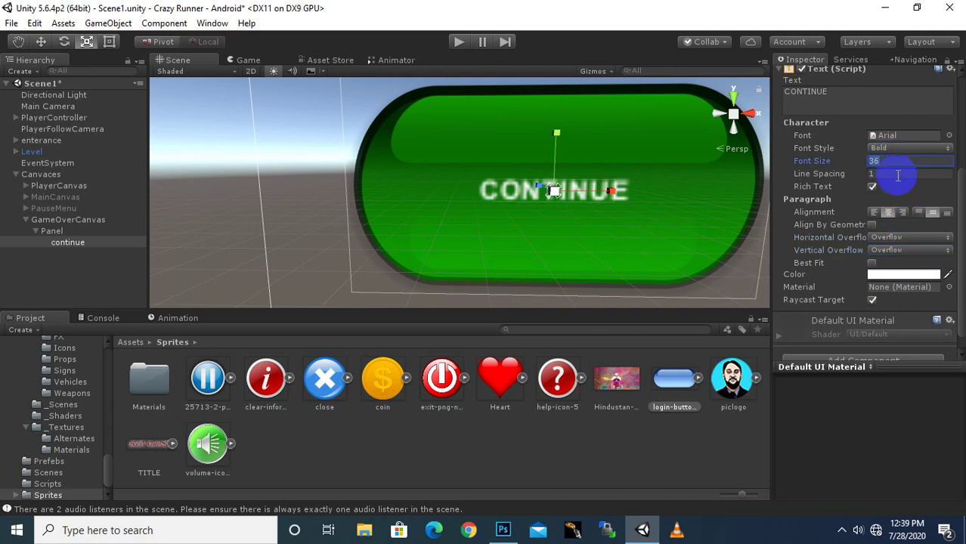
text(48)
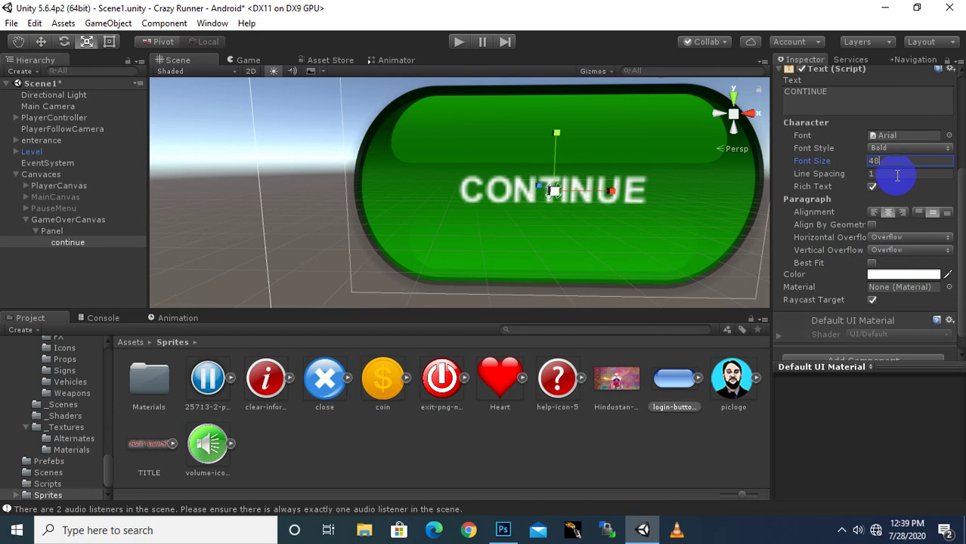
Step: Move the CONTINUE label up into the top half of the green button
click(40, 41)
drag(556, 133, 555, 80)
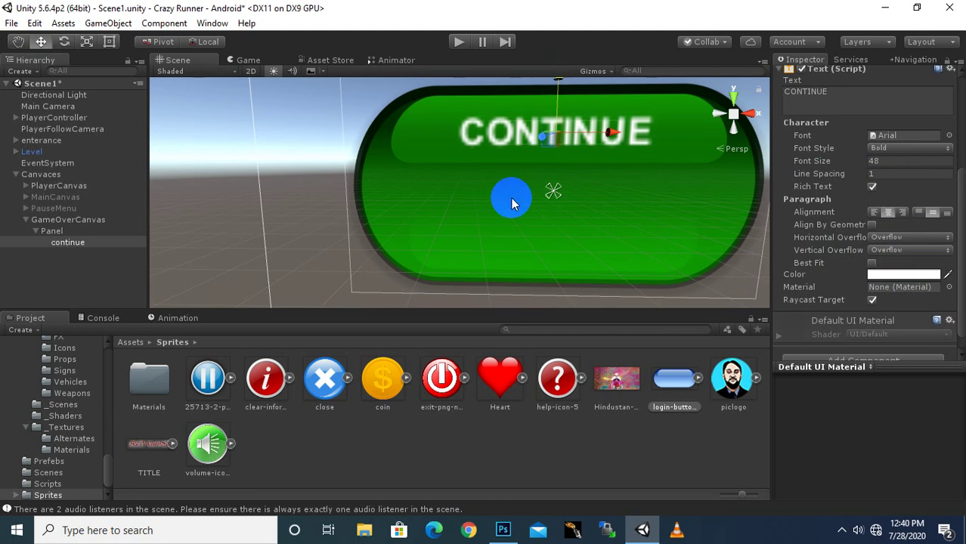
scroll(508, 203, down, 3)
scroll(502, 208, down, 1)
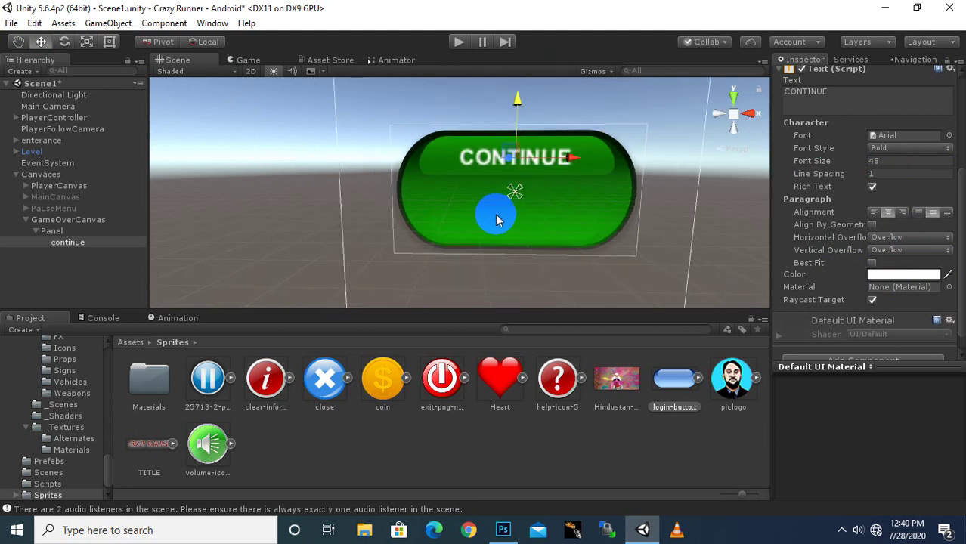
Step: Add an Image inside the Panel with the Heart sprite as its Source Image
right_click(52, 233)
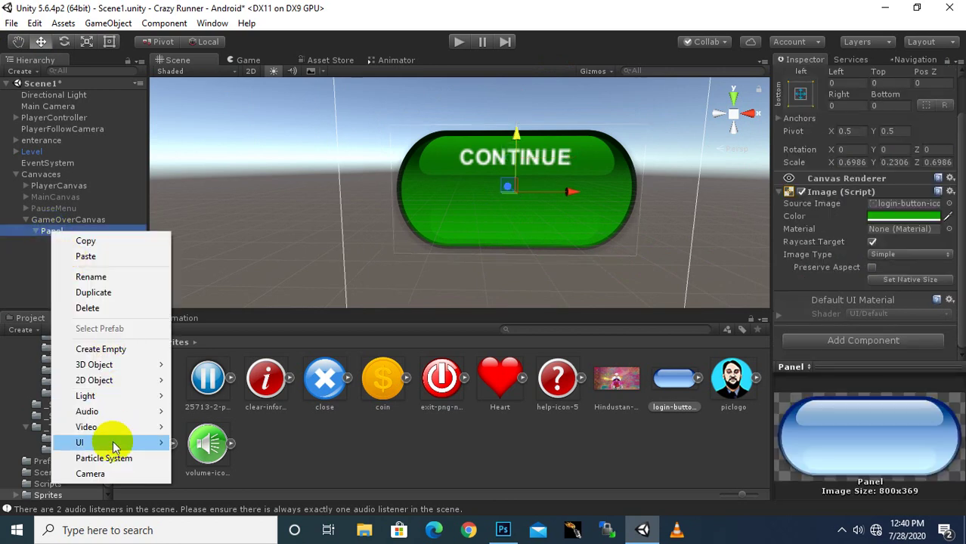
mouse_move(112, 442)
click(204, 272)
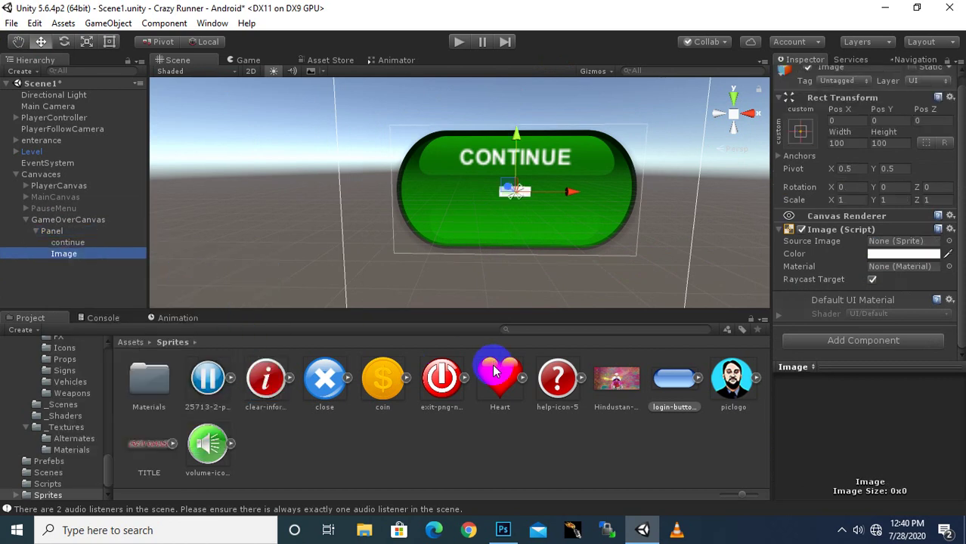
drag(496, 371, 891, 242)
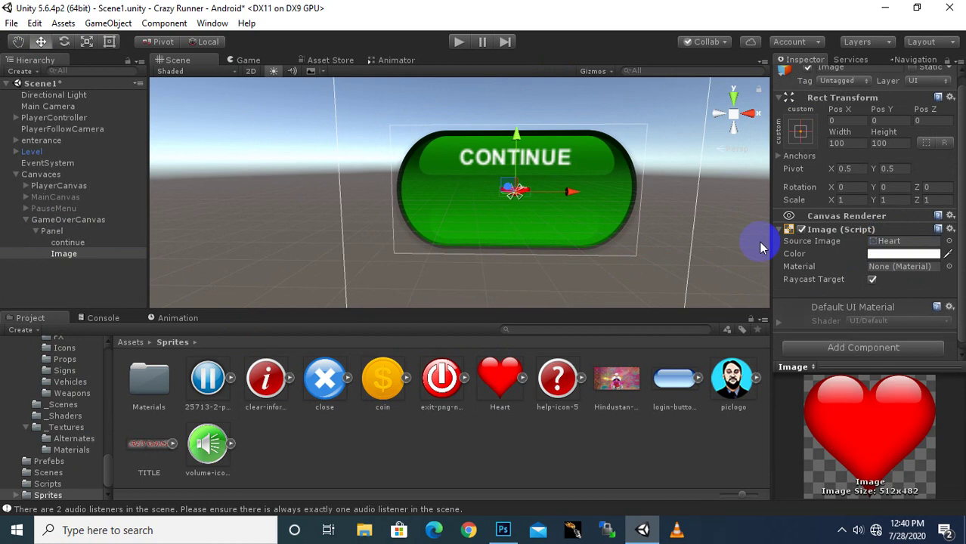
click(851, 169)
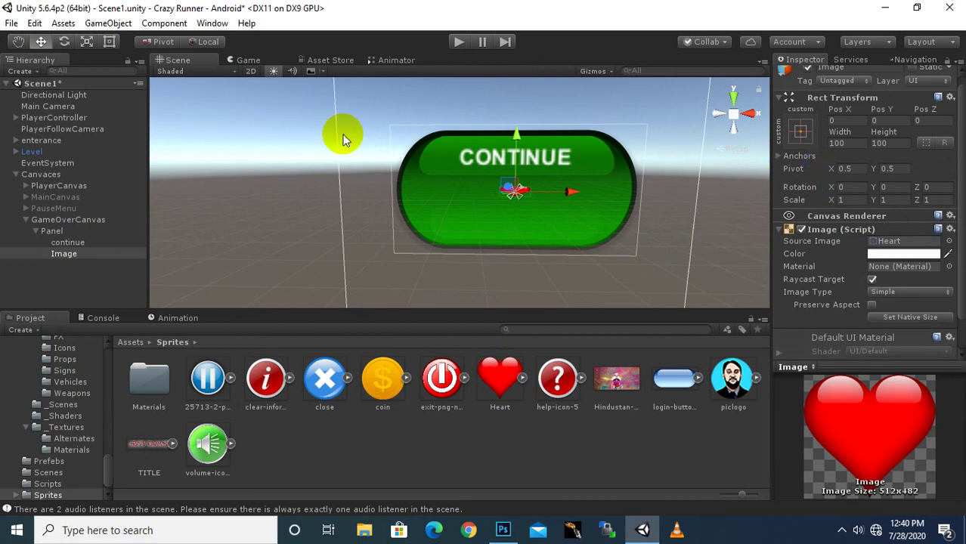
Step: Scale the heart image up uniformly to about 1.555
click(108, 42)
scroll(585, 212, up, 3)
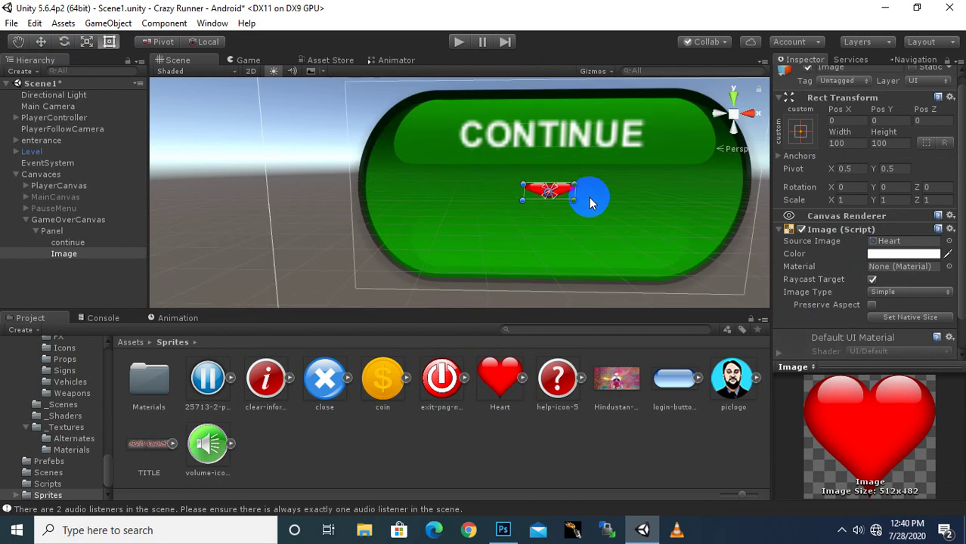
click(87, 41)
drag(551, 191, 549, 119)
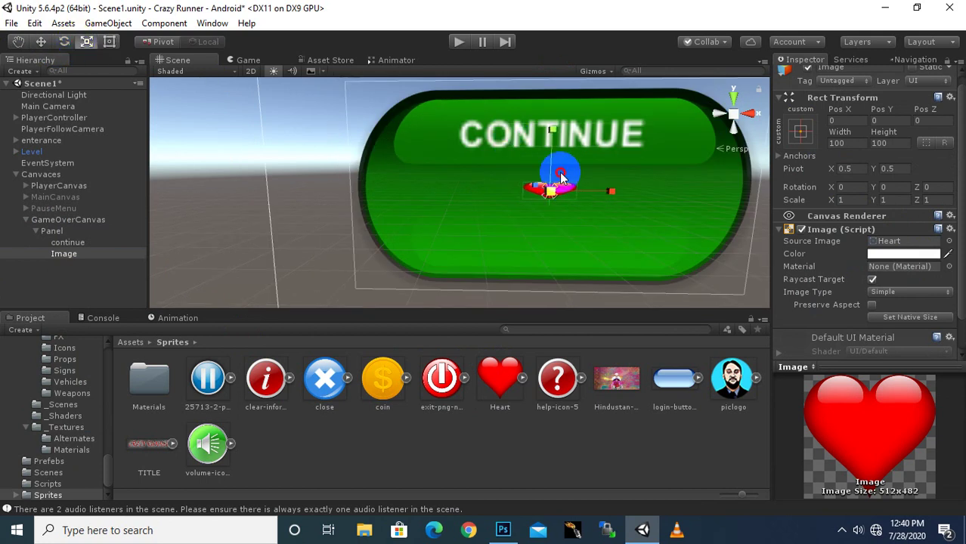
Step: Stretch the green Panel taller, then reselect the Image
click(549, 98)
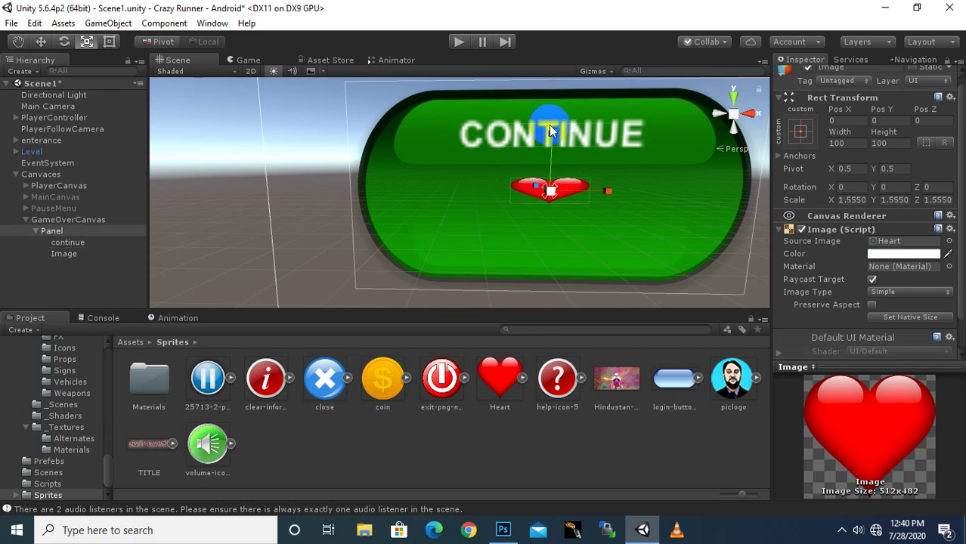
drag(550, 105, 550, 95)
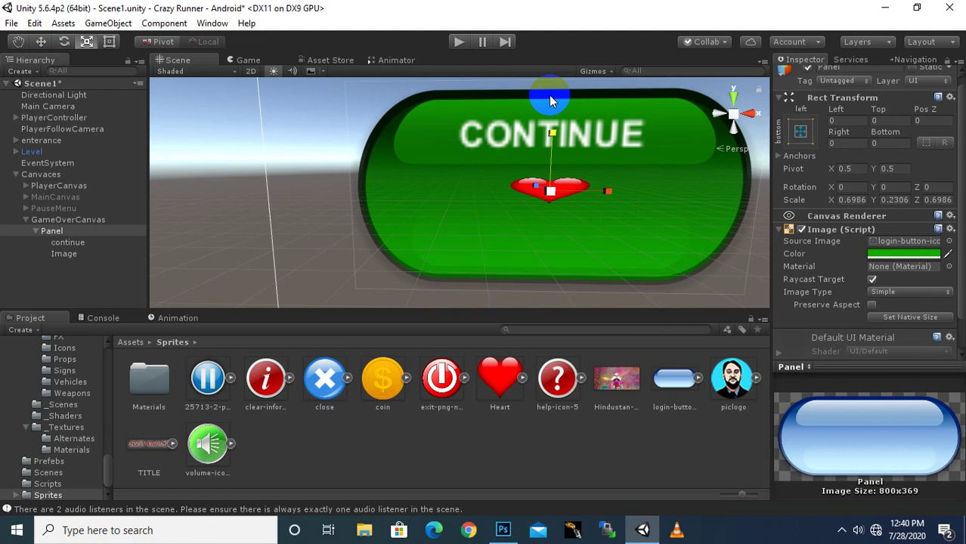
click(62, 253)
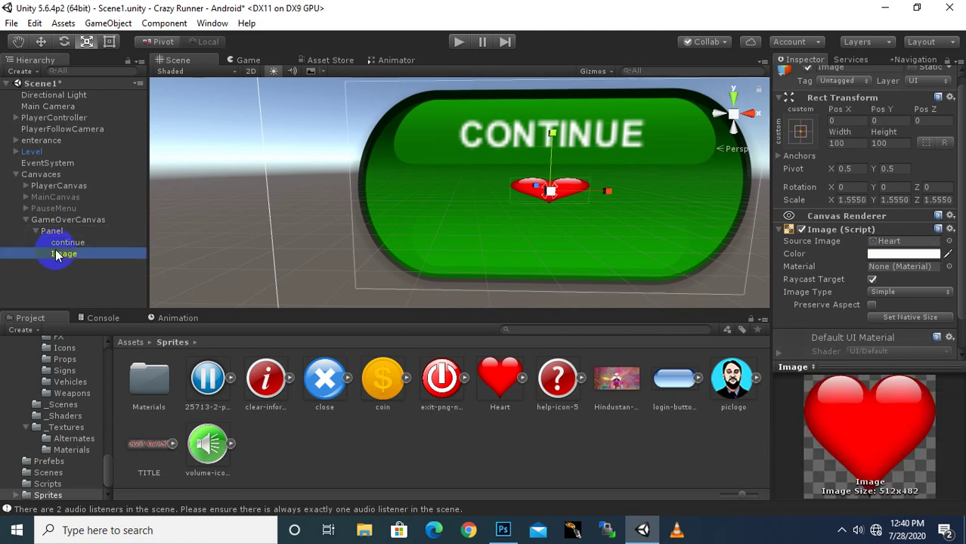
Step: Rename the Image to HEARTIMAGE
right_click(59, 254)
click(85, 295)
text(HEARTIMAG)
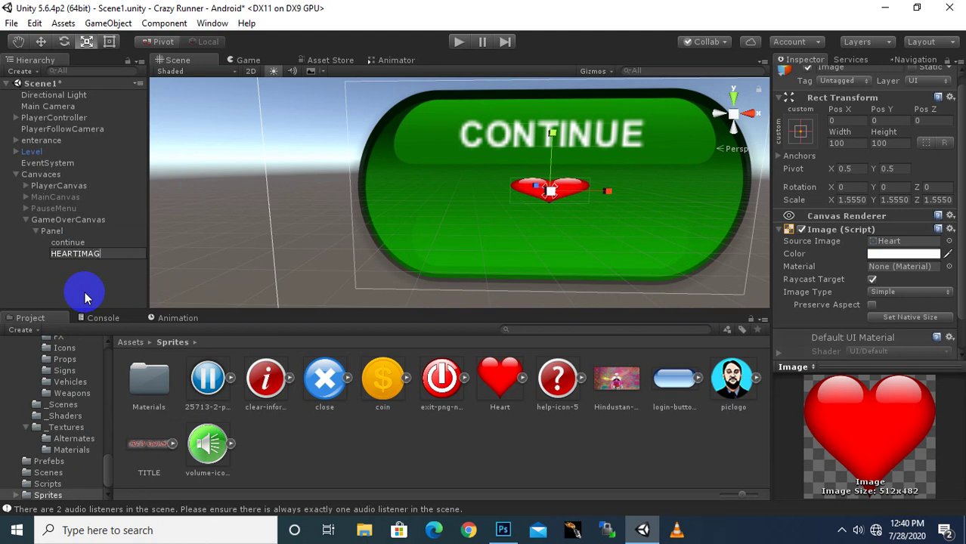
text(E)
key(Return)
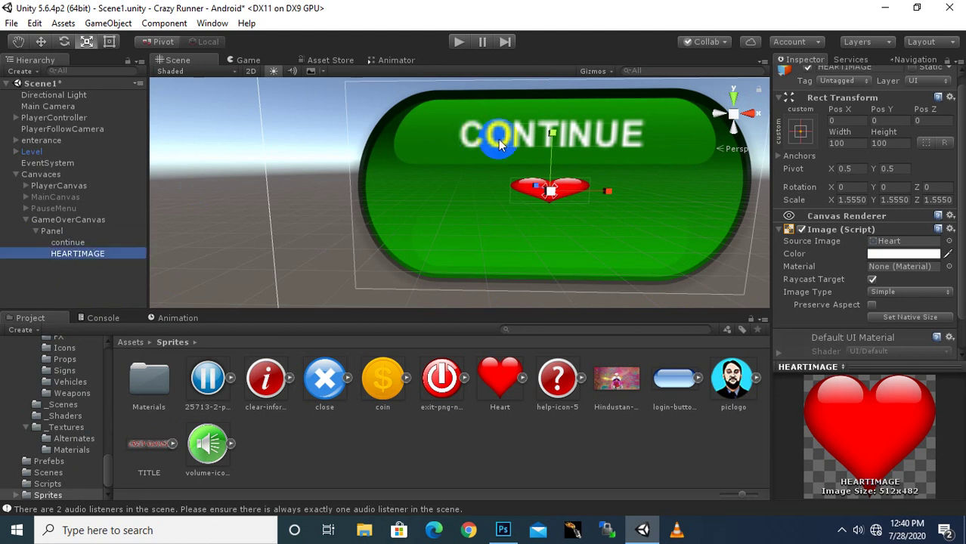
Step: Enlarge the heart to scale 1.8758 and position it at -83, -156 beneath CONTINUE
drag(552, 131, 553, 86)
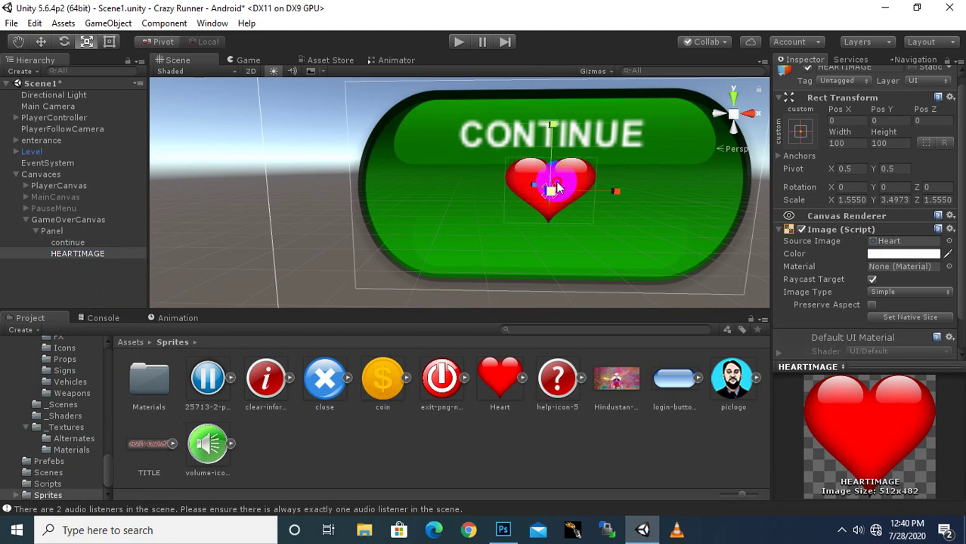
drag(550, 193, 454, 167)
click(39, 40)
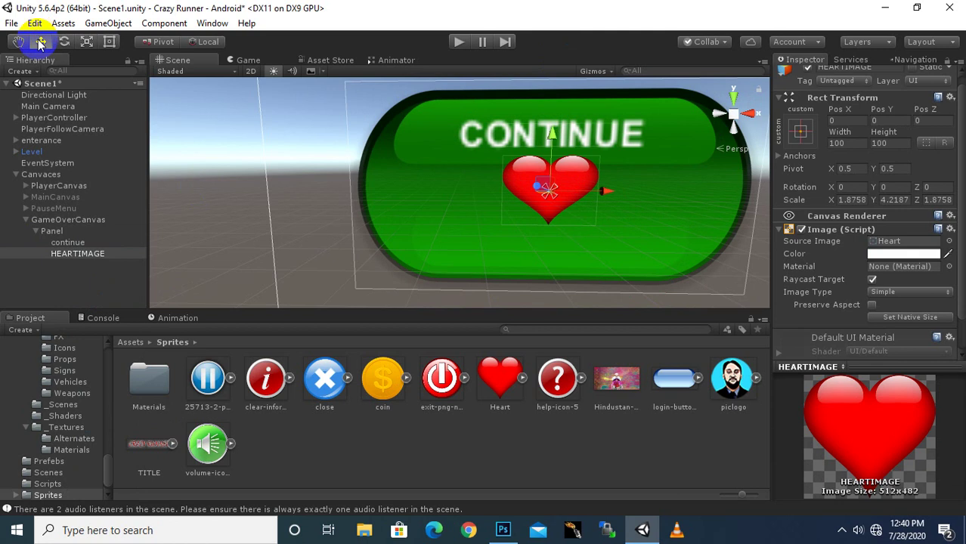
mouse_move(596, 194)
mouse_down()
mouse_move(483, 141)
mouse_move(543, 231)
mouse_up()
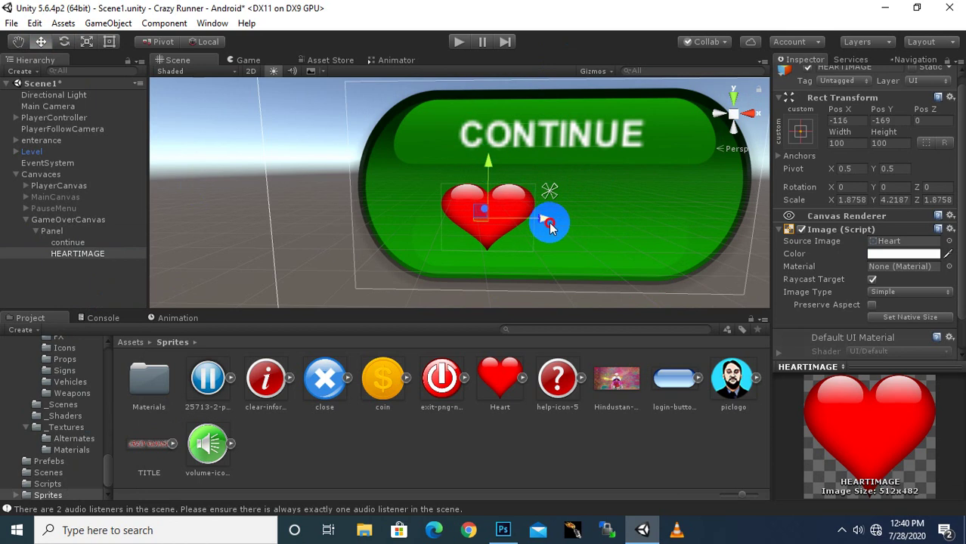
drag(543, 230, 563, 219)
drag(509, 163, 510, 157)
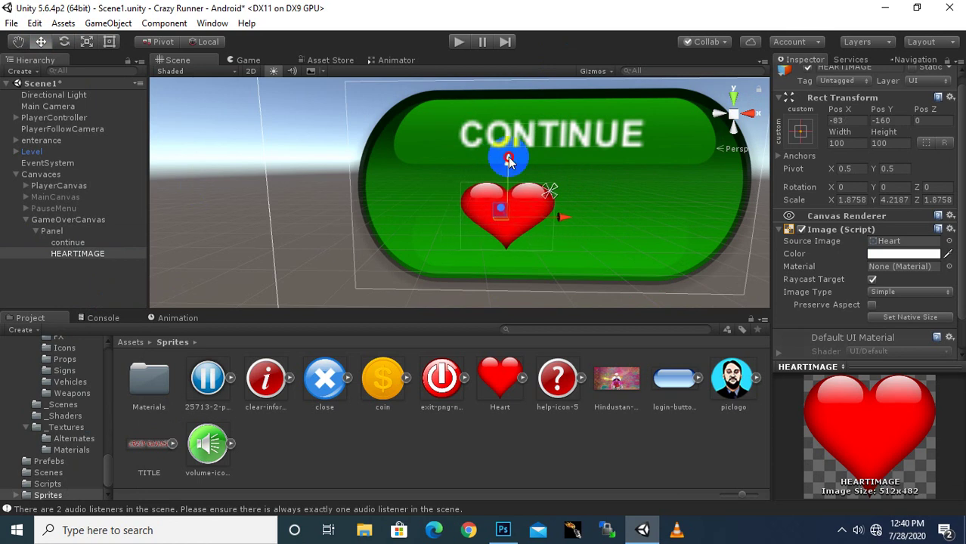
click(90, 42)
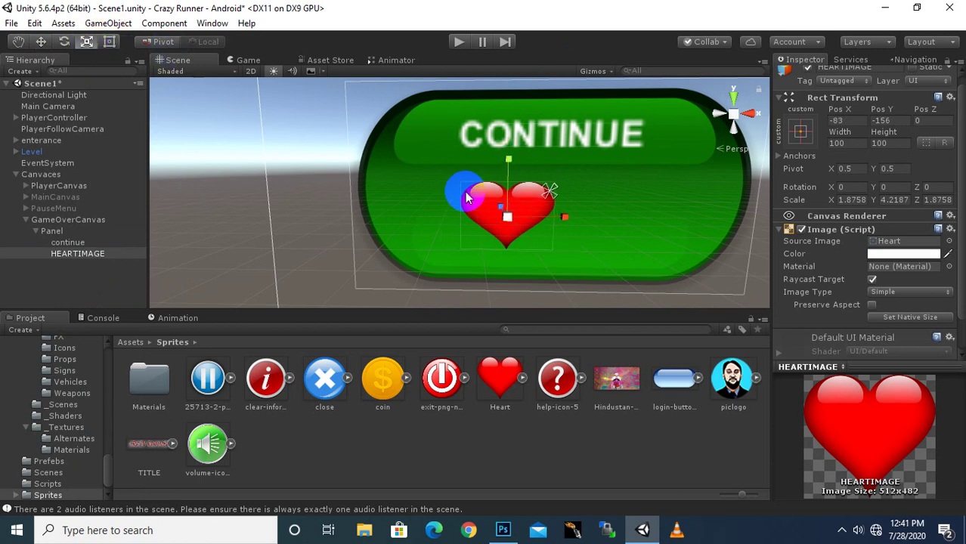
drag(507, 161, 508, 154)
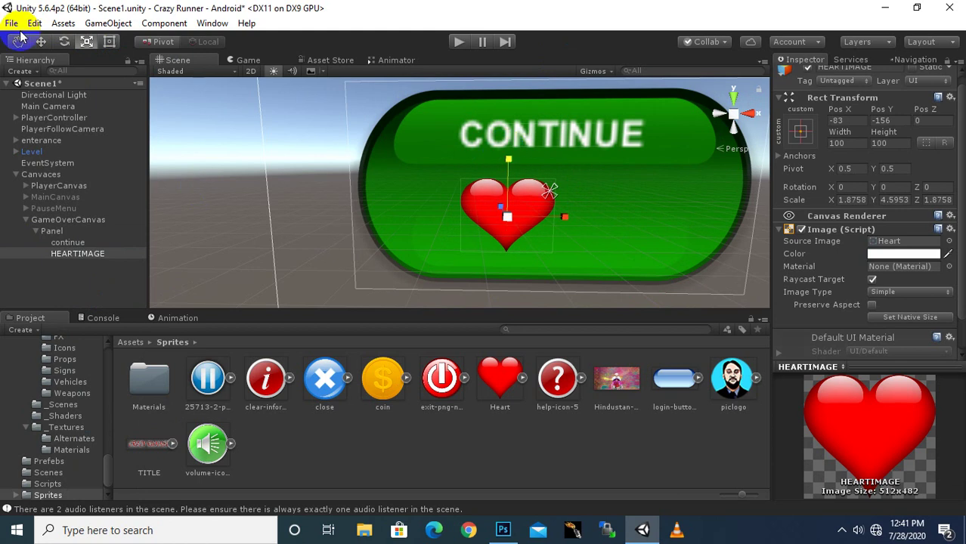
click(41, 43)
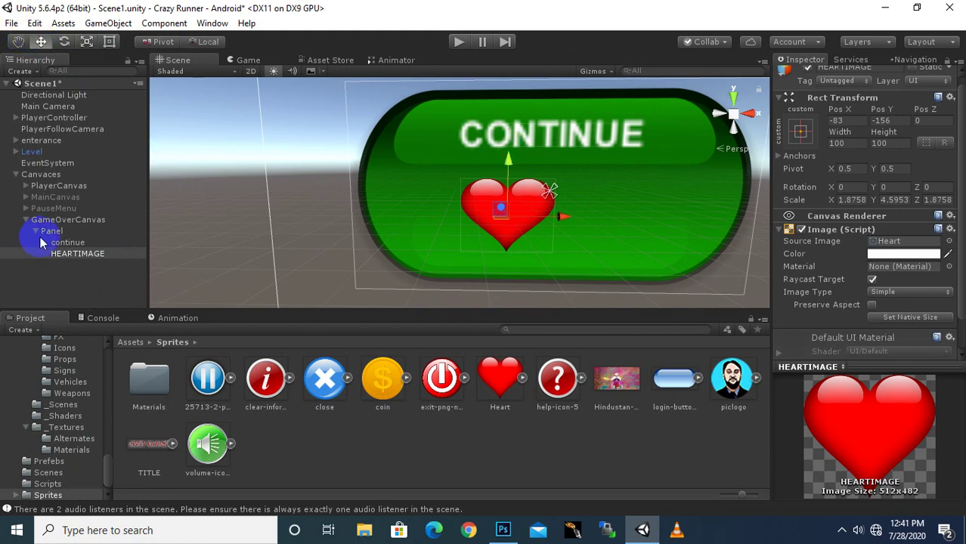
click(56, 220)
Step: Create a UI Text object under GameOverCanvas and name it HEARTCOUNTTEXT
right_click(57, 220)
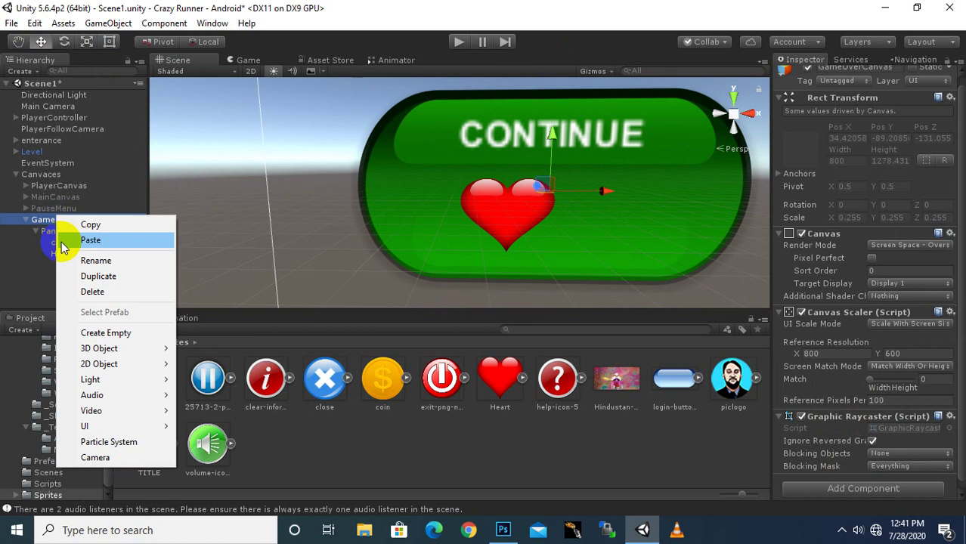
mouse_move(90, 425)
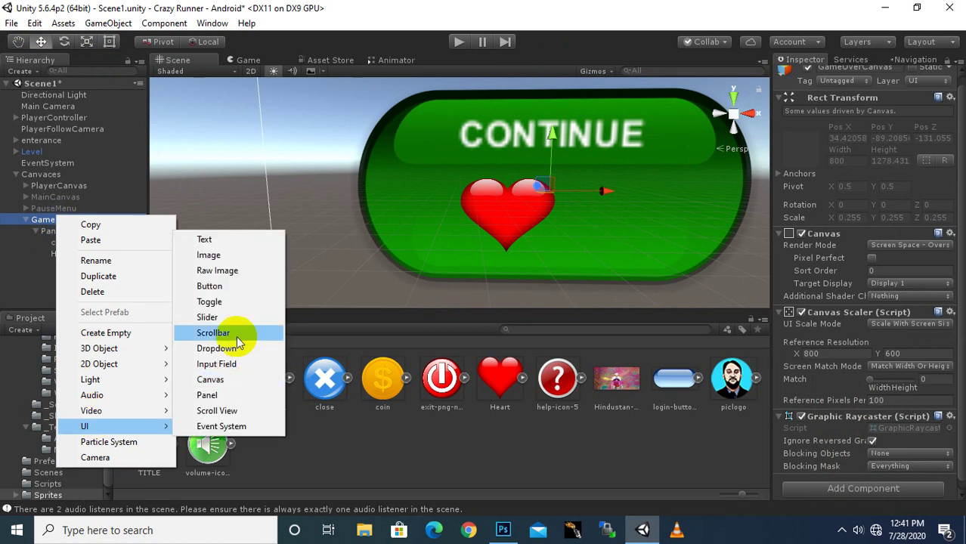
click(211, 240)
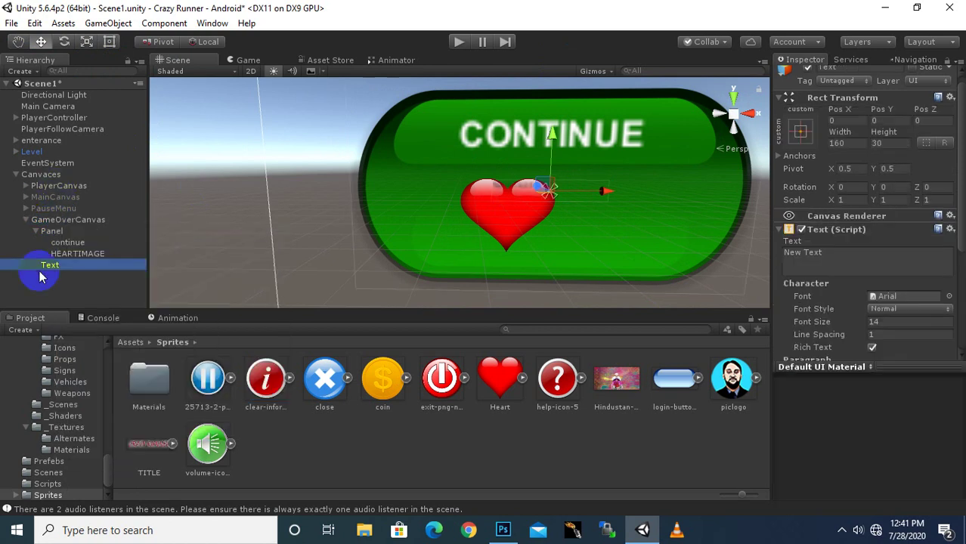
right_click(43, 265)
click(83, 307)
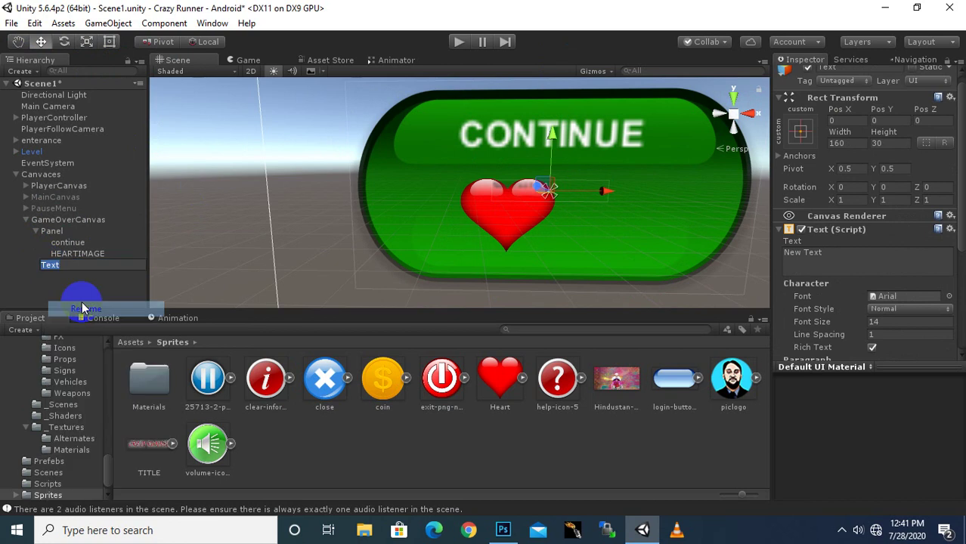
text(HEA)
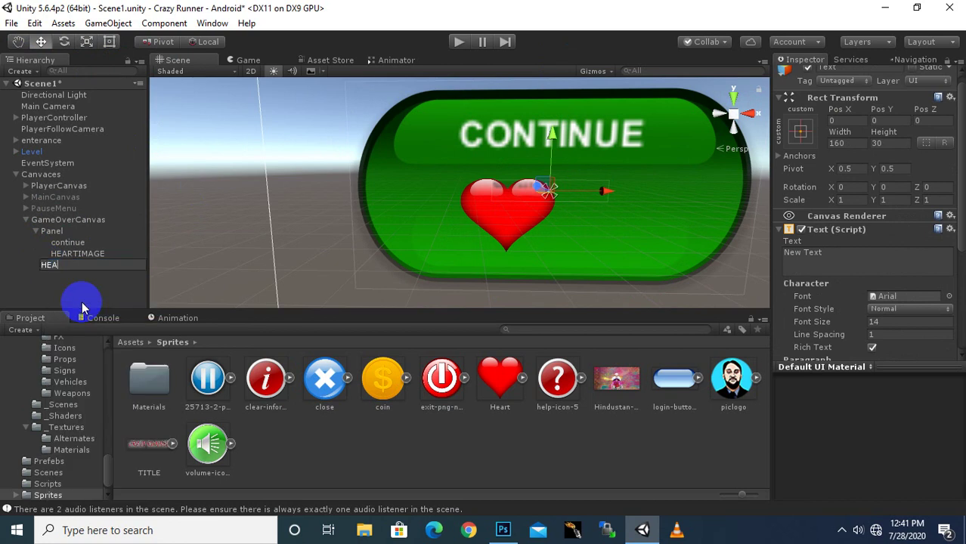
text(RTC)
text(OUNTTE)
text(XT)
key(Return)
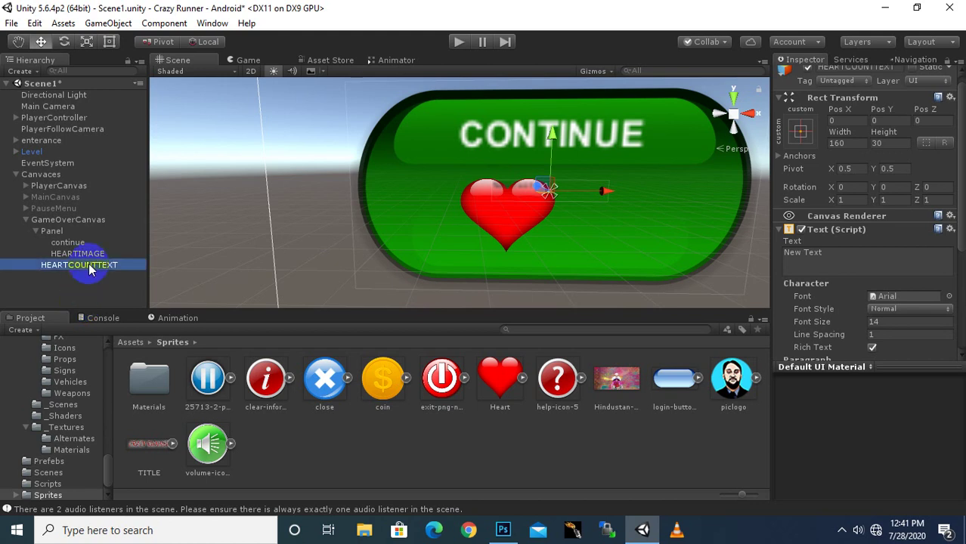
Step: Parent HEARTCOUNTTEXT to HEARTIMAGE and move it level with the heart on its right (120.3, -2)
drag(89, 263, 87, 254)
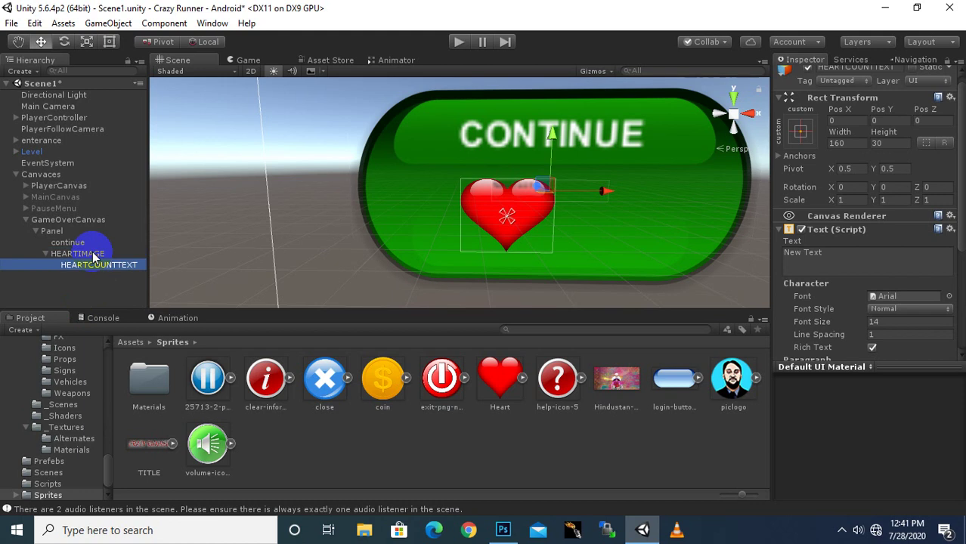
drag(606, 191, 680, 191)
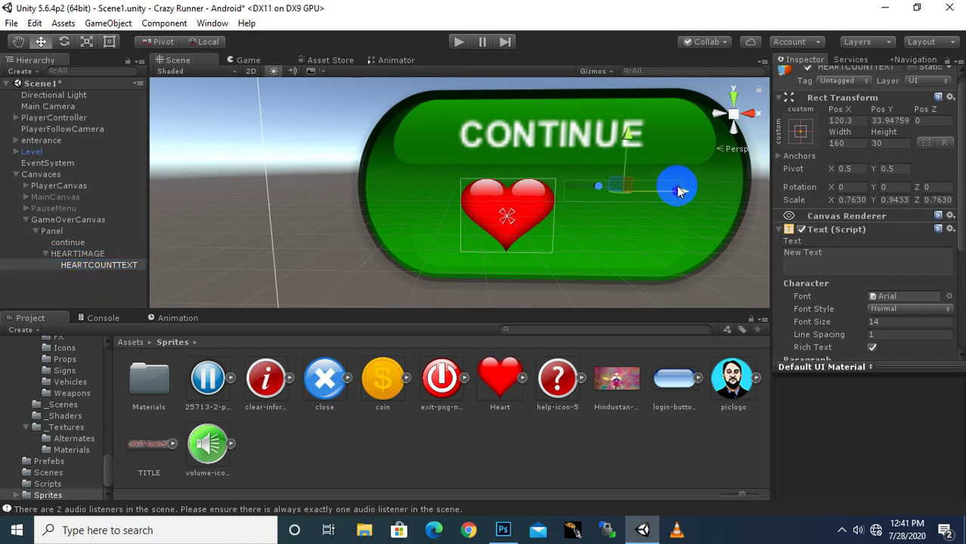
drag(626, 144, 751, 236)
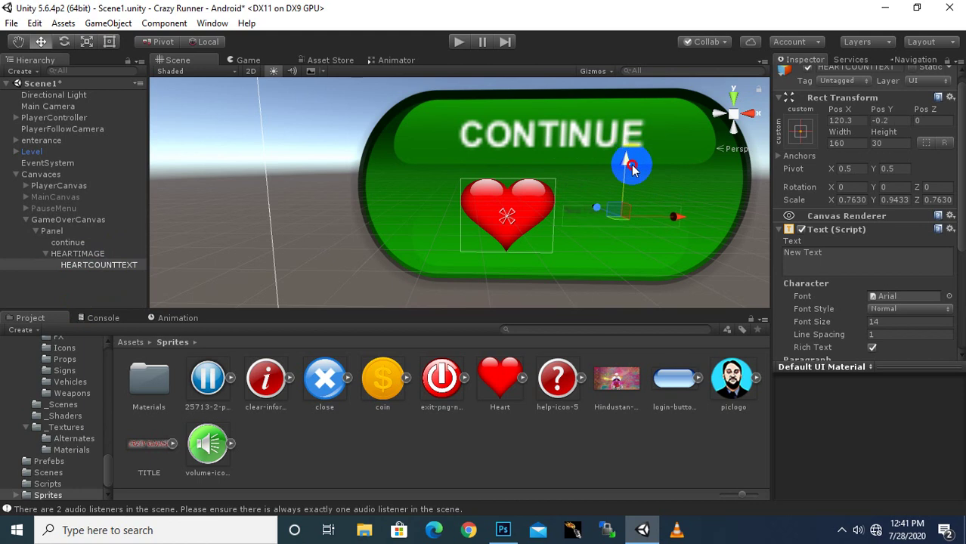
Step: Make the count text bold at font size 48 with horizontal and vertical overflow
click(882, 322)
text(48)
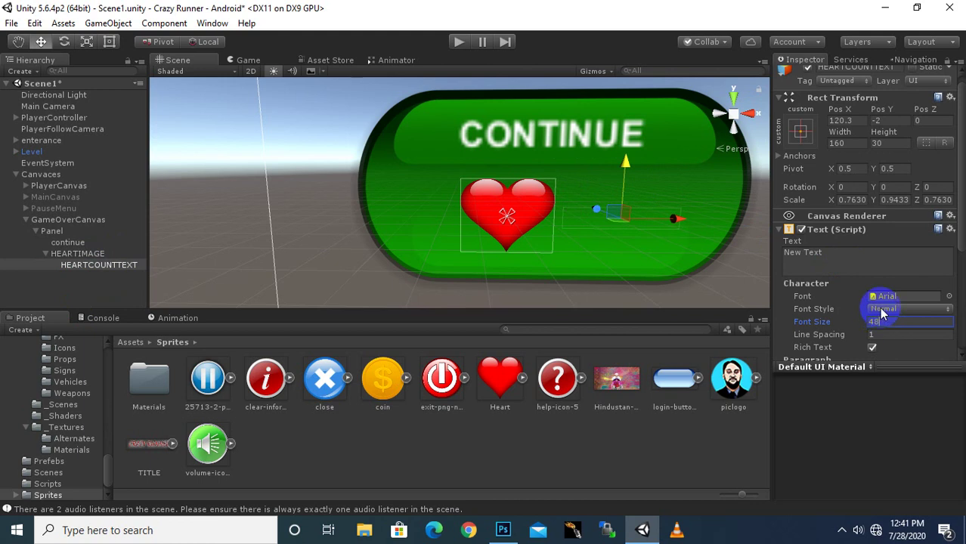
click(875, 308)
click(884, 338)
scroll(927, 263, down, 3)
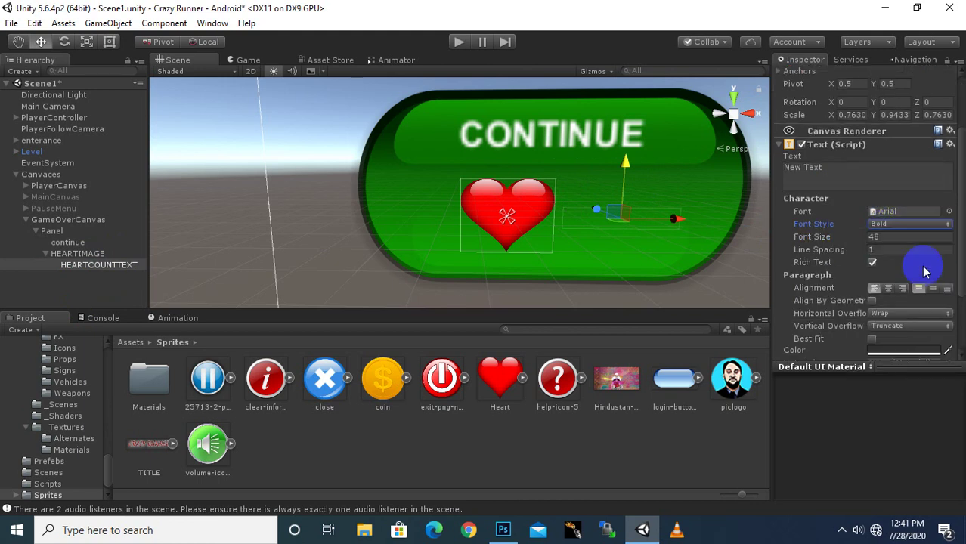
click(906, 313)
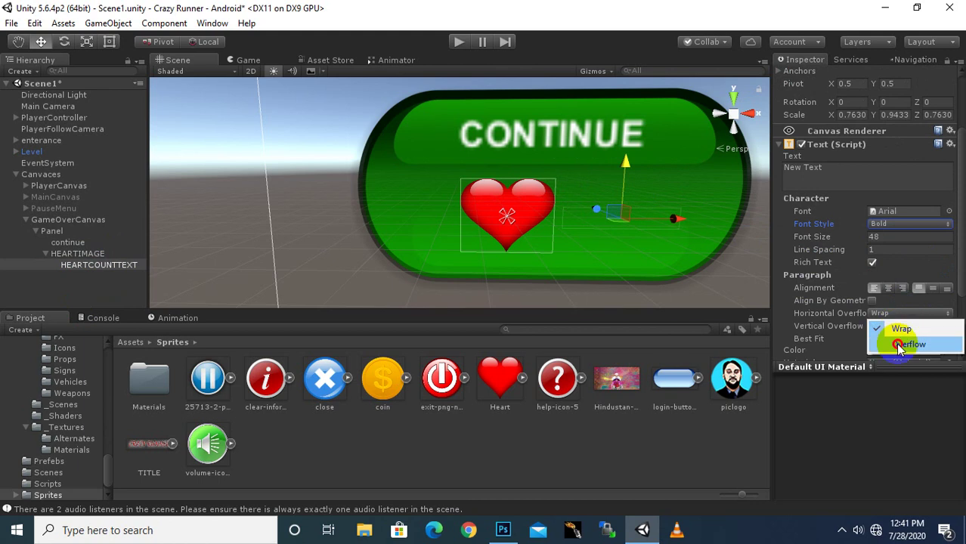
click(908, 344)
click(896, 326)
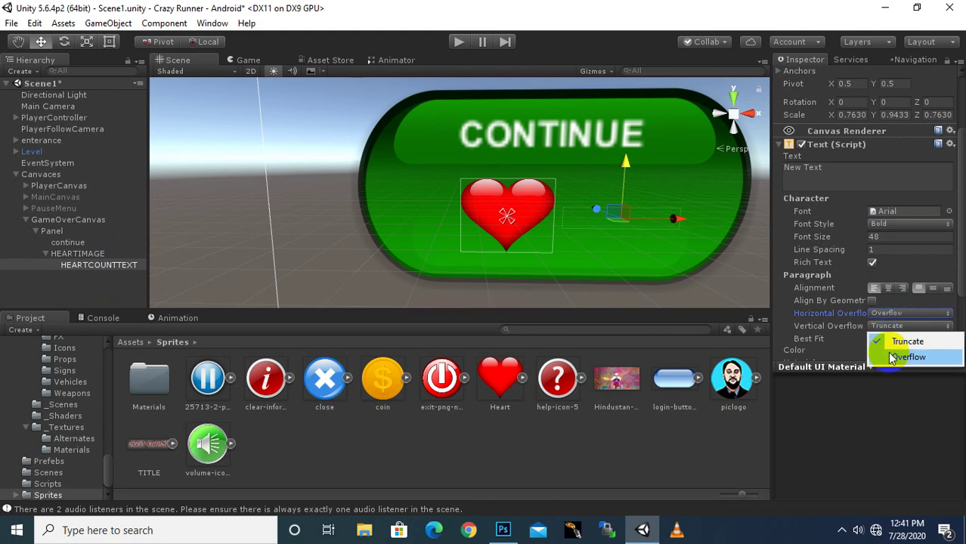
click(907, 357)
Step: Change the count text colour to white
click(904, 356)
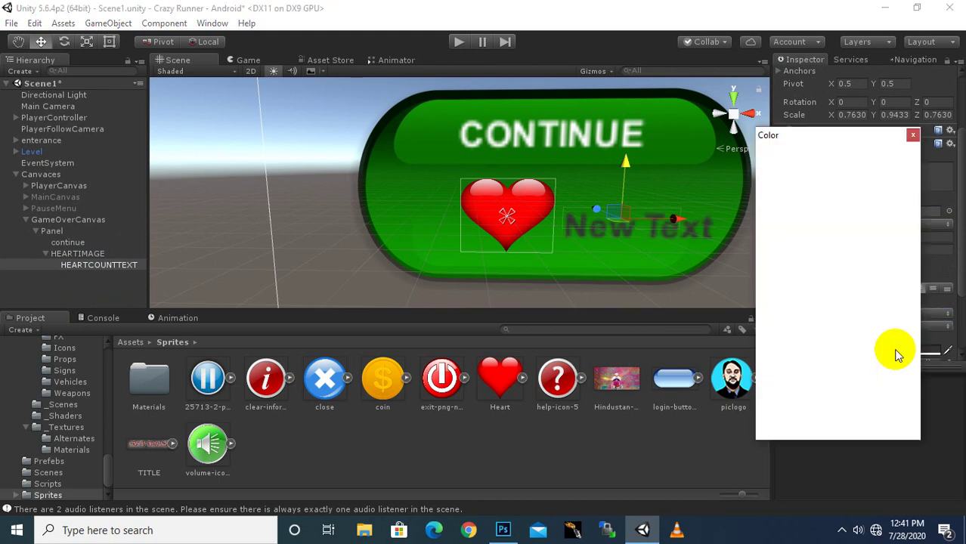
drag(822, 254, 899, 184)
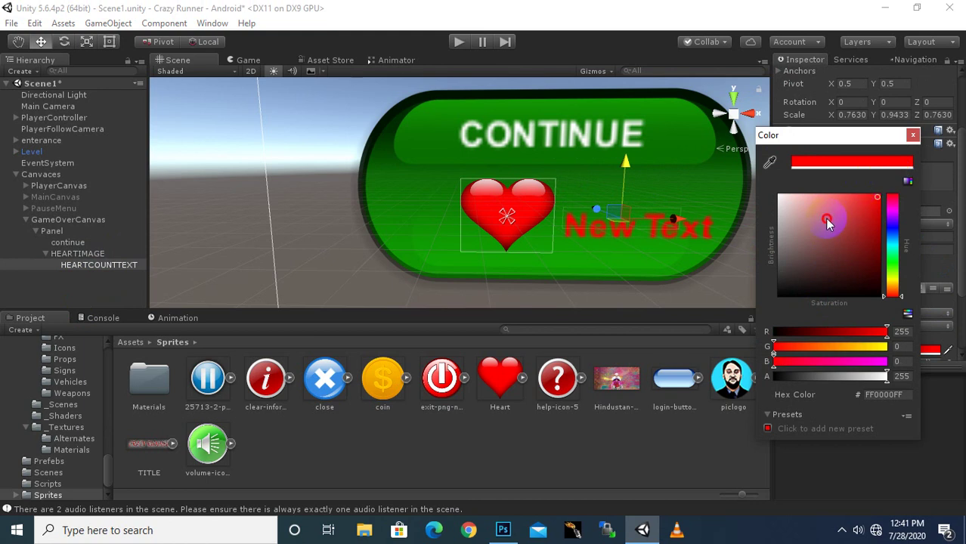
drag(830, 220, 738, 182)
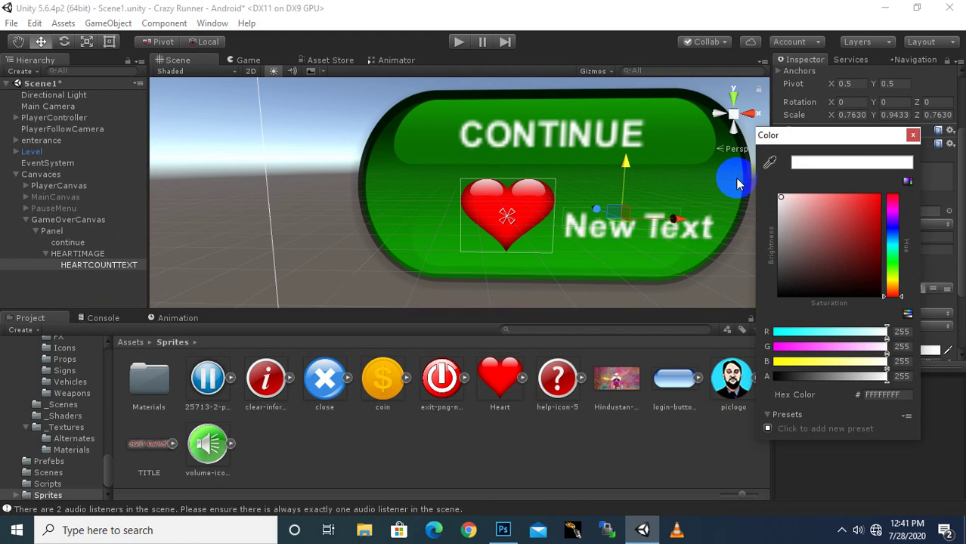
click(914, 135)
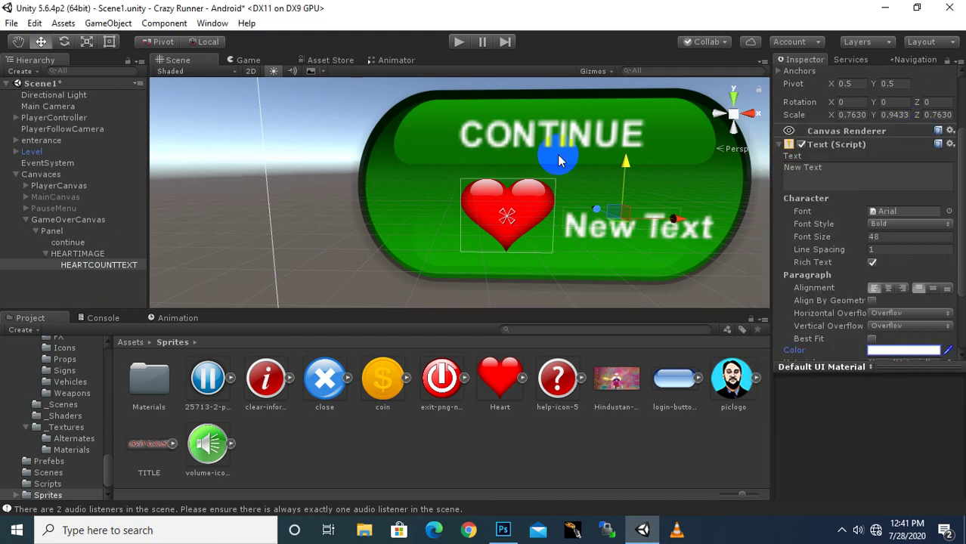
Step: Change the text to ':1' and place it just right of the heart
click(857, 174)
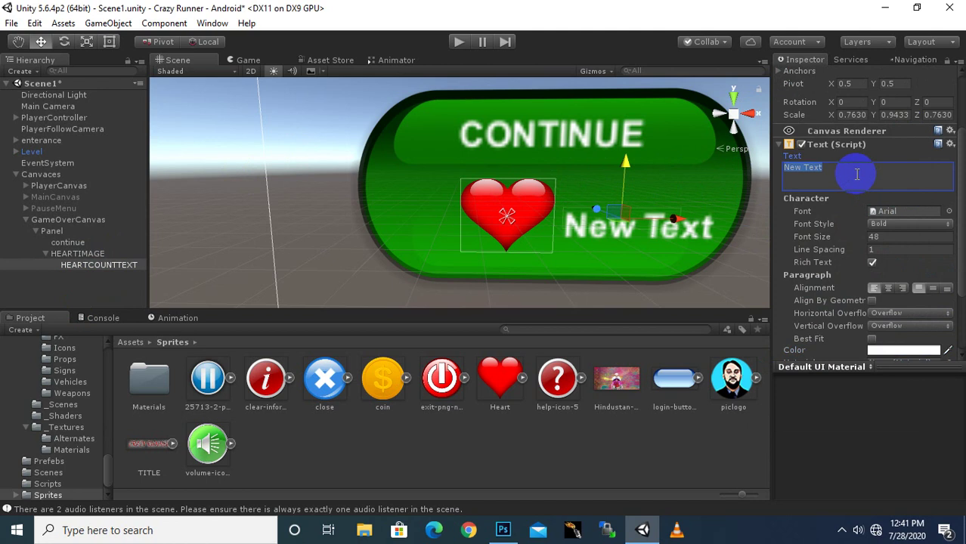
text(1)
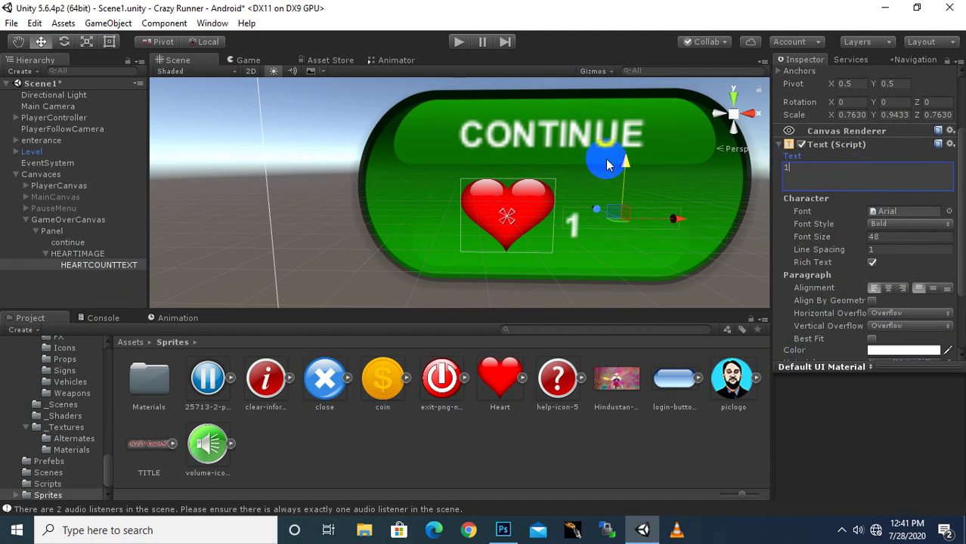
drag(624, 166, 626, 150)
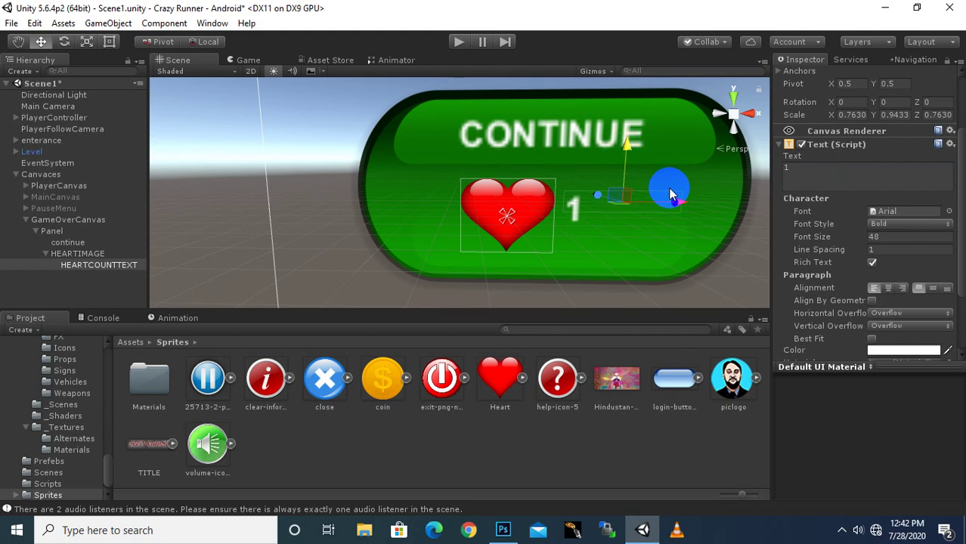
drag(678, 203, 711, 199)
click(800, 171)
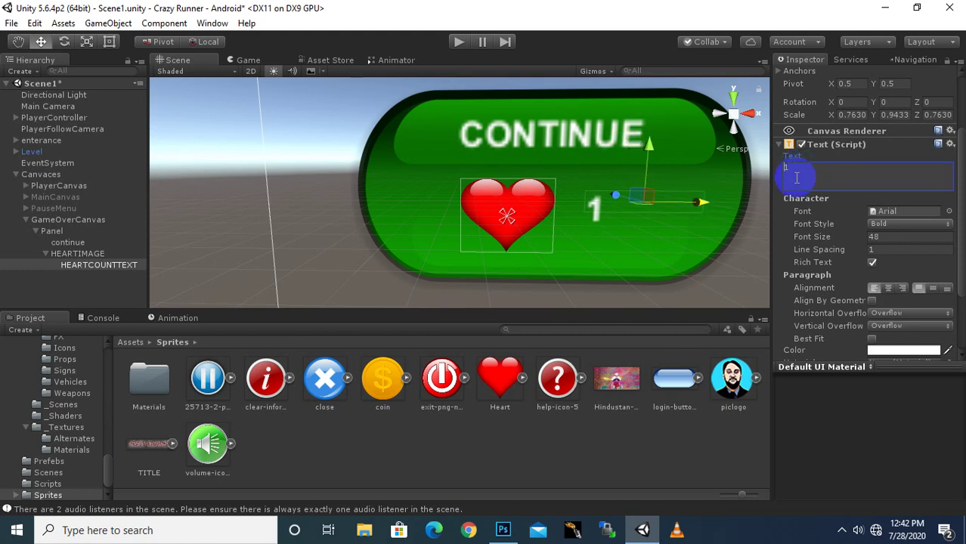
text(:)
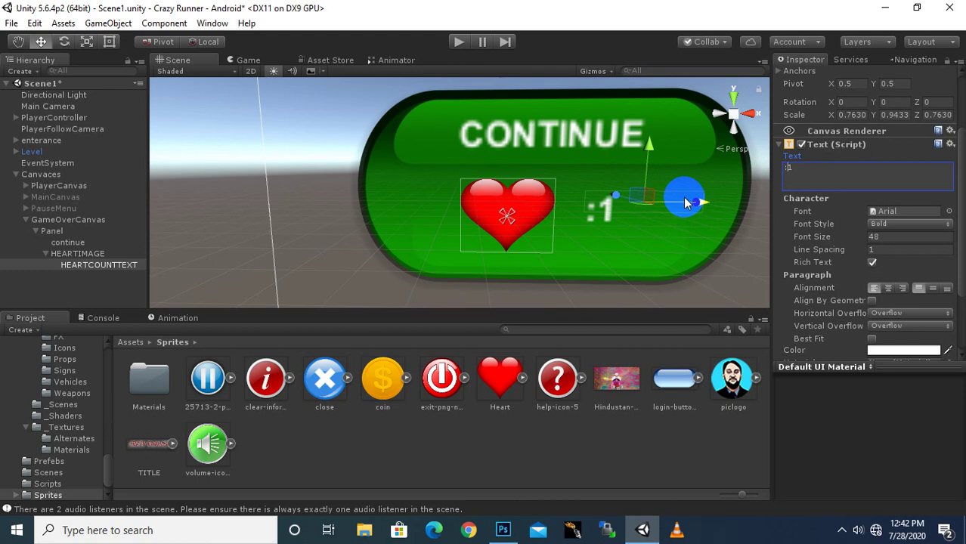
drag(689, 201, 699, 199)
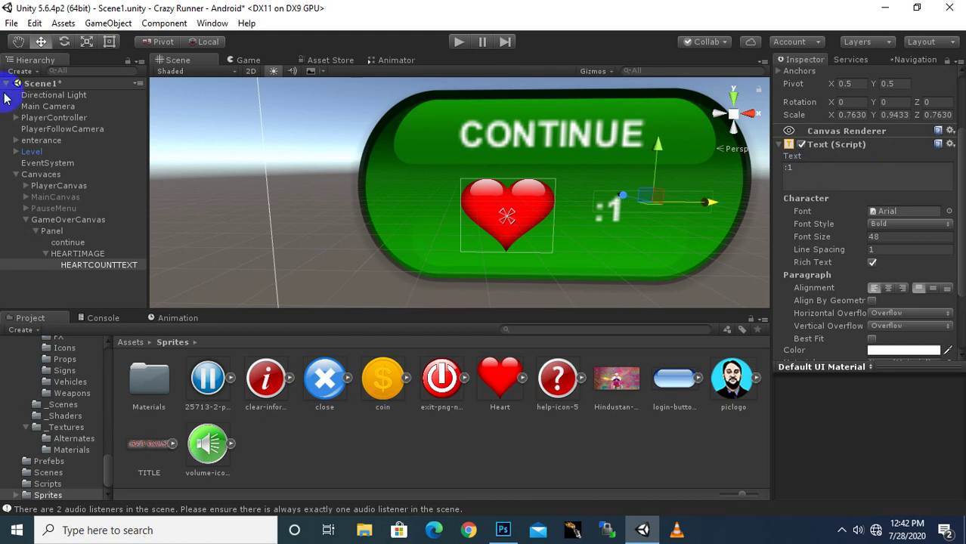
Step: Nudge HEARTIMAGE slightly right and HEARTCOUNTTEXT slightly left to Pos X 145.4, Y 20
click(78, 253)
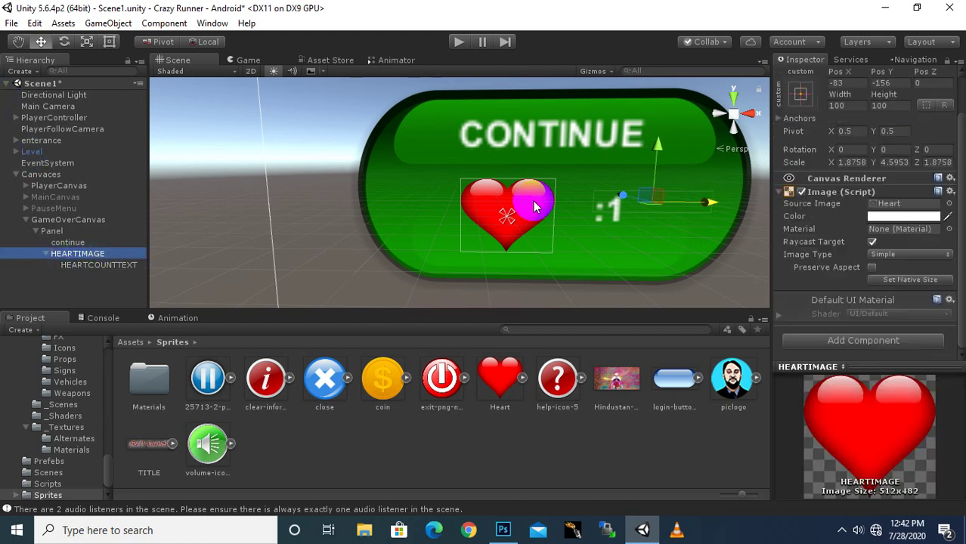
drag(567, 215, 570, 216)
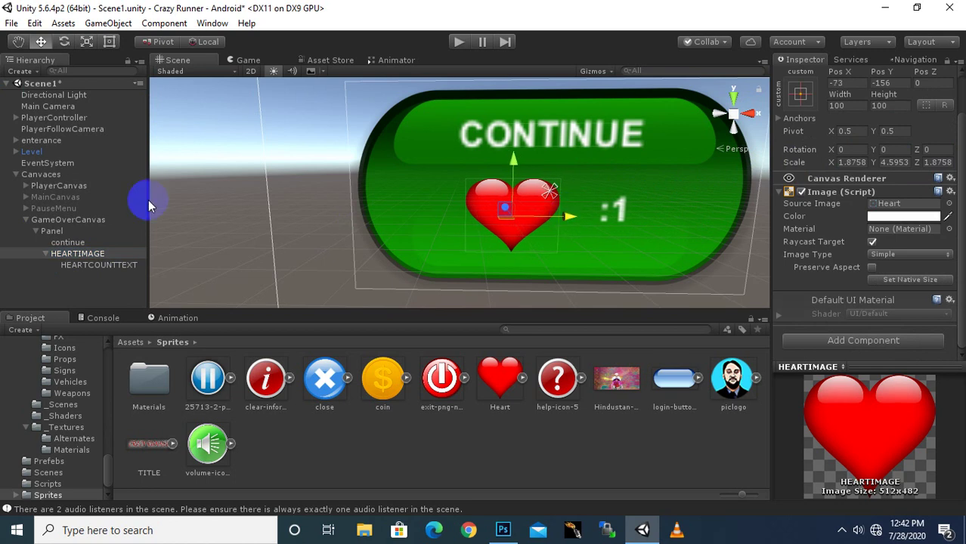
click(98, 265)
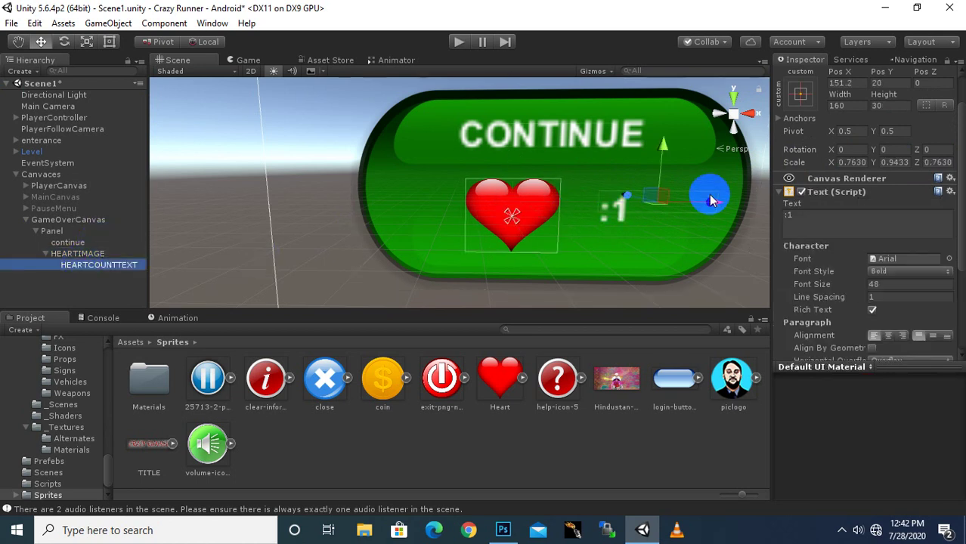
drag(711, 201, 705, 201)
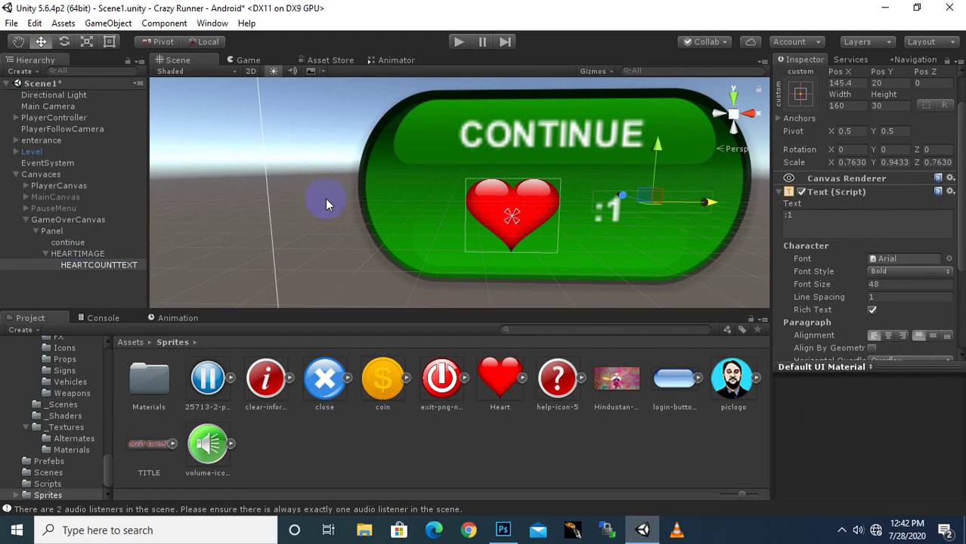
scroll(325, 198, down, 2)
scroll(325, 198, down, 2)
scroll(329, 195, down, 2)
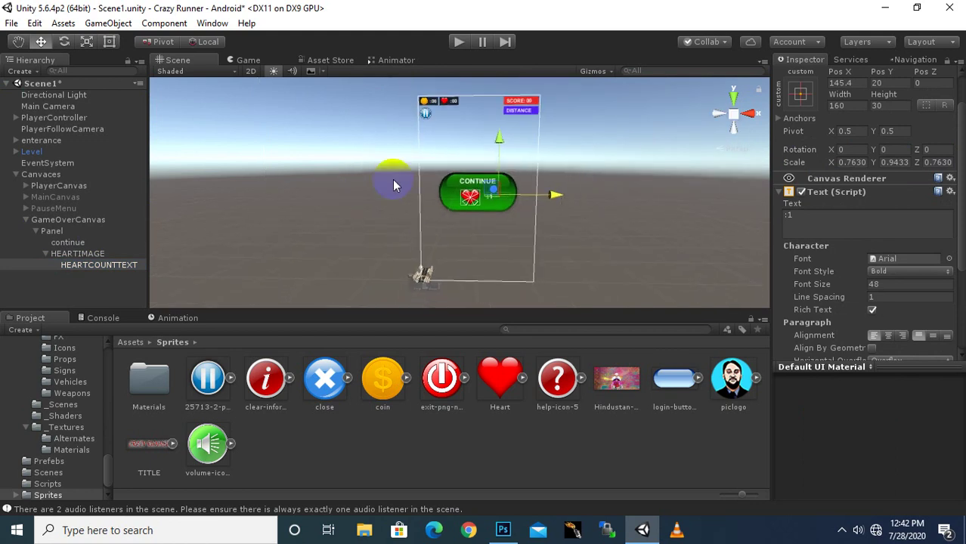
scroll(617, 139, up, 2)
scroll(474, 181, up, 3)
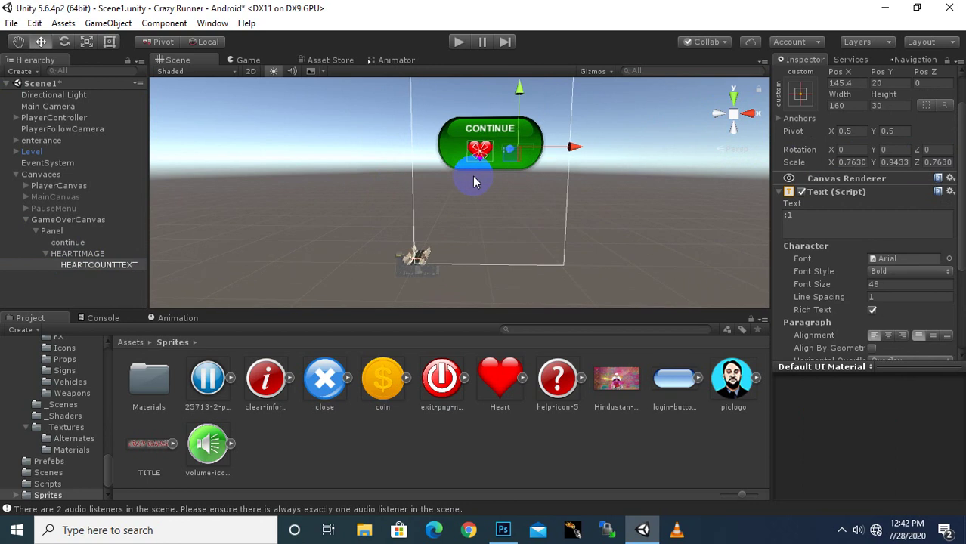
scroll(475, 181, up, 1)
scroll(474, 181, up, 1)
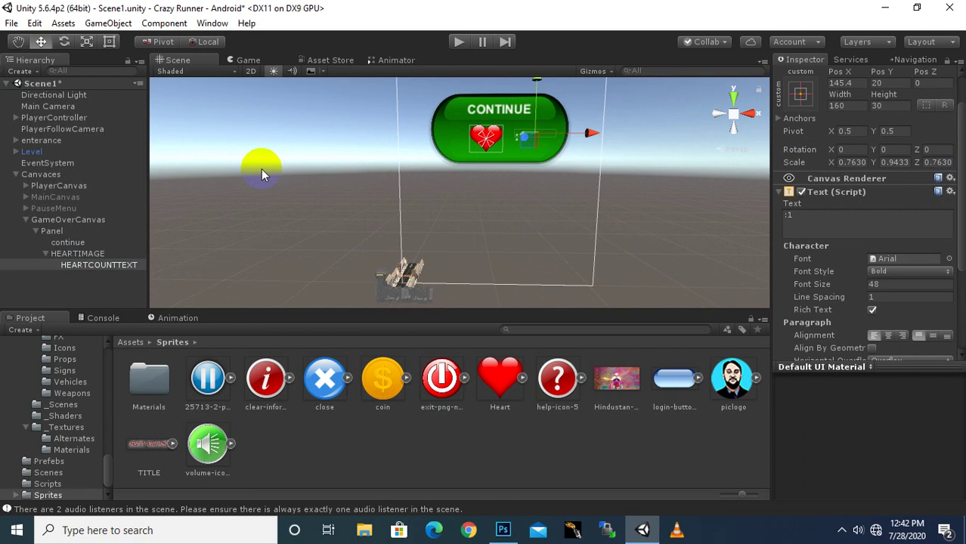
Step: Give the Panel a Button component with Color Tint and an empty On Click list
click(54, 231)
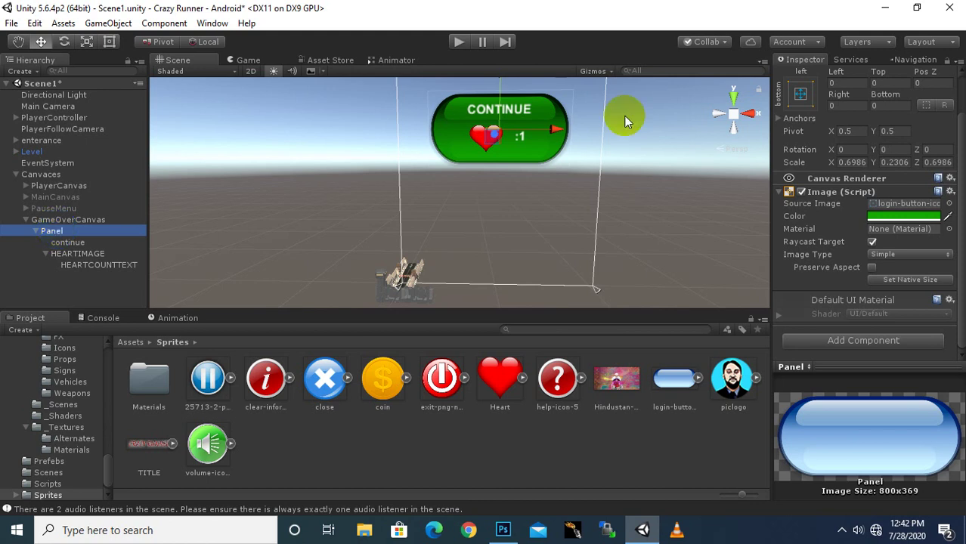
click(808, 342)
text(B)
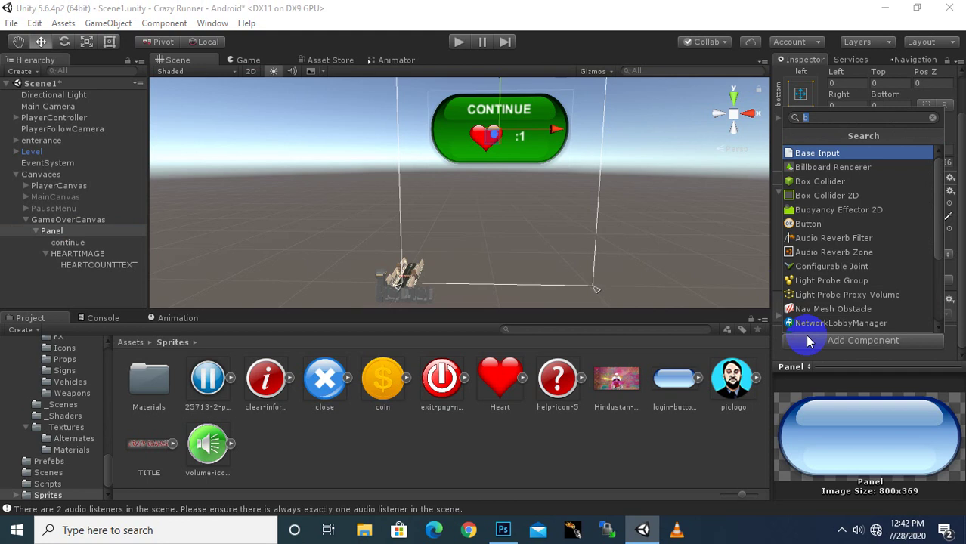
text(UT)
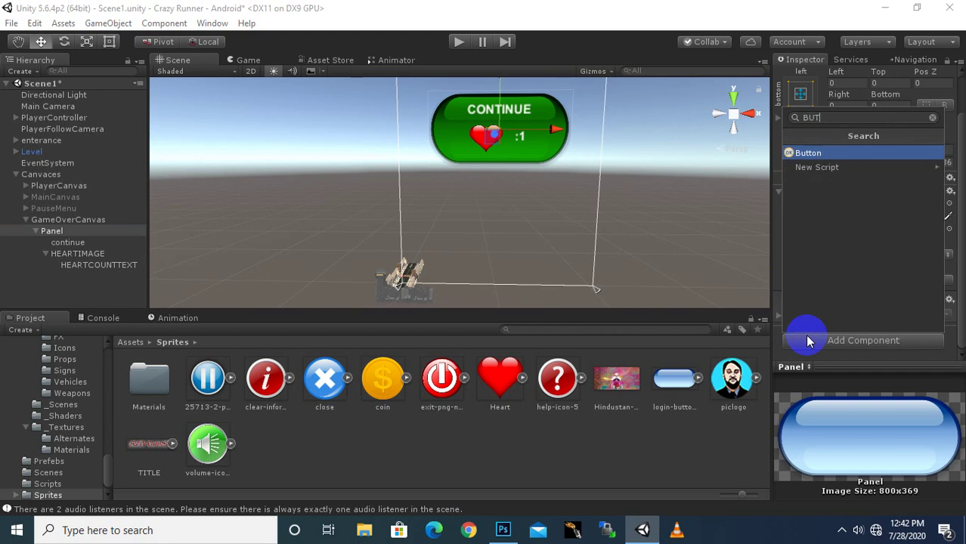
click(805, 154)
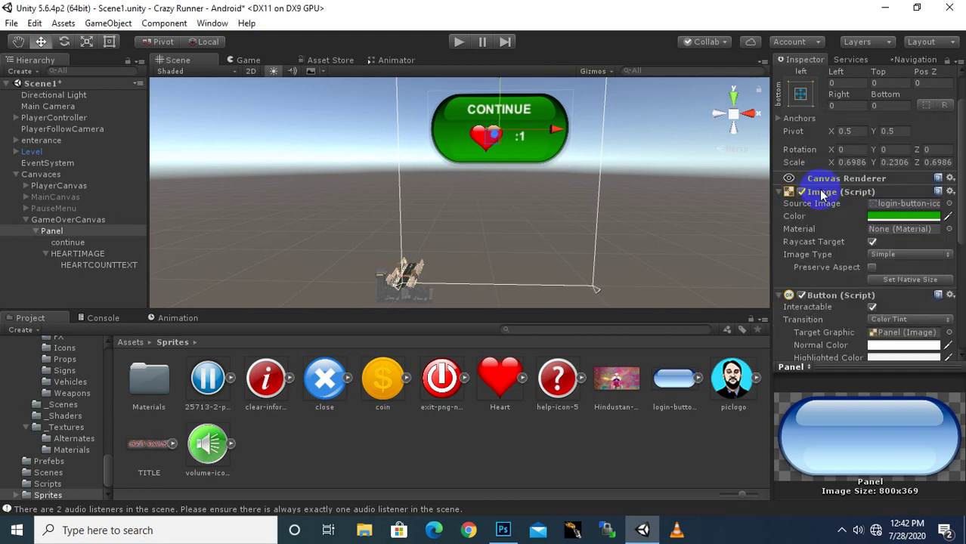
scroll(826, 257, down, 5)
scroll(831, 269, down, 2)
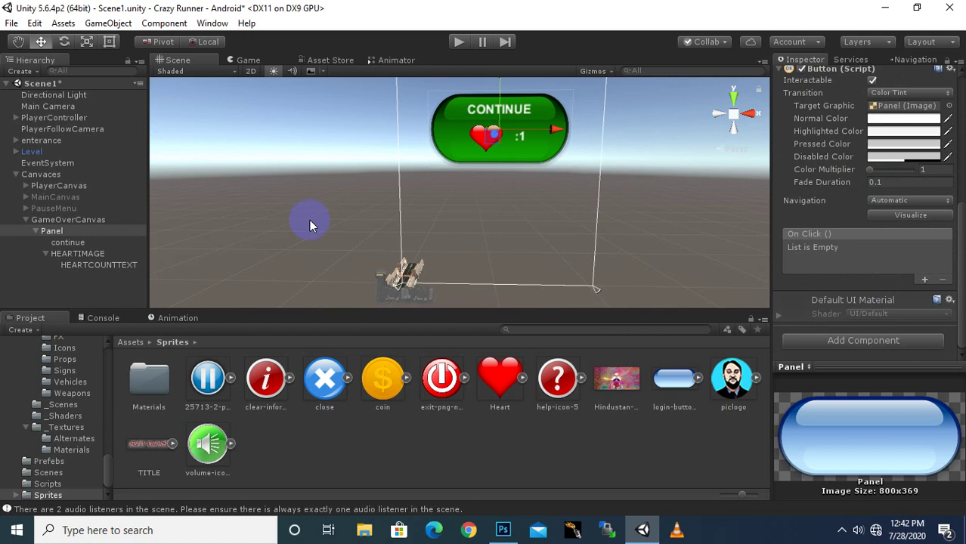
Step: Create a new UI Button under GameOverCanvas using the login-button sprite, placed low on the canvas
click(35, 230)
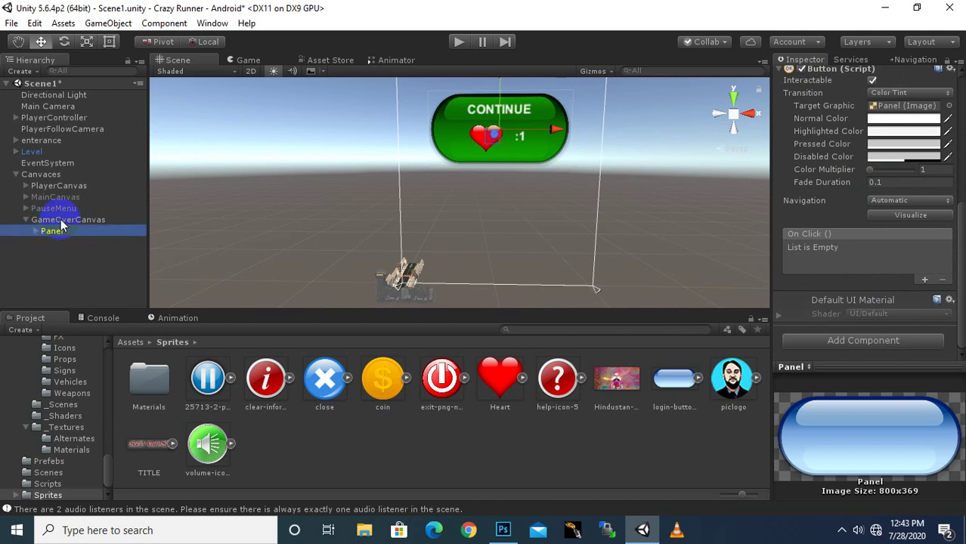
click(60, 220)
right_click(61, 220)
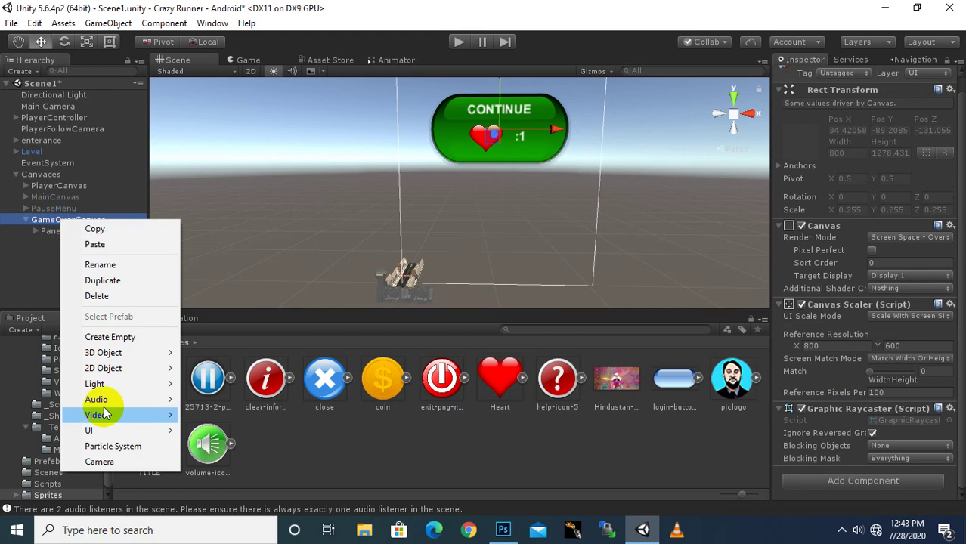
mouse_move(106, 432)
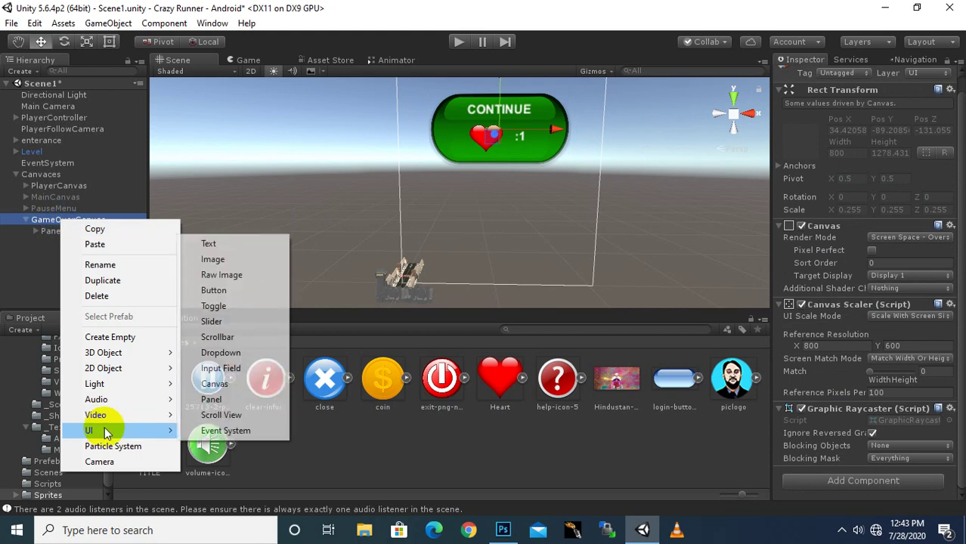
click(214, 291)
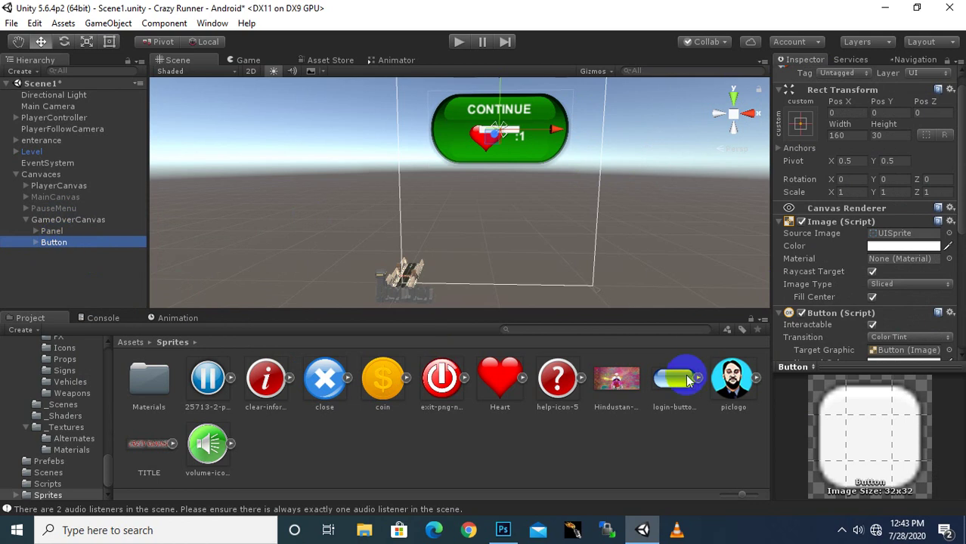
drag(686, 380, 905, 233)
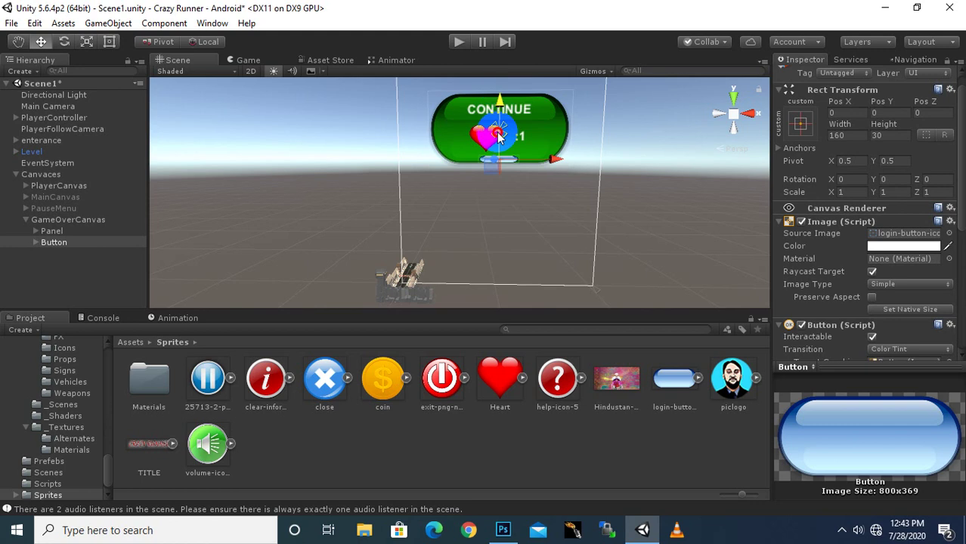
drag(498, 136, 498, 239)
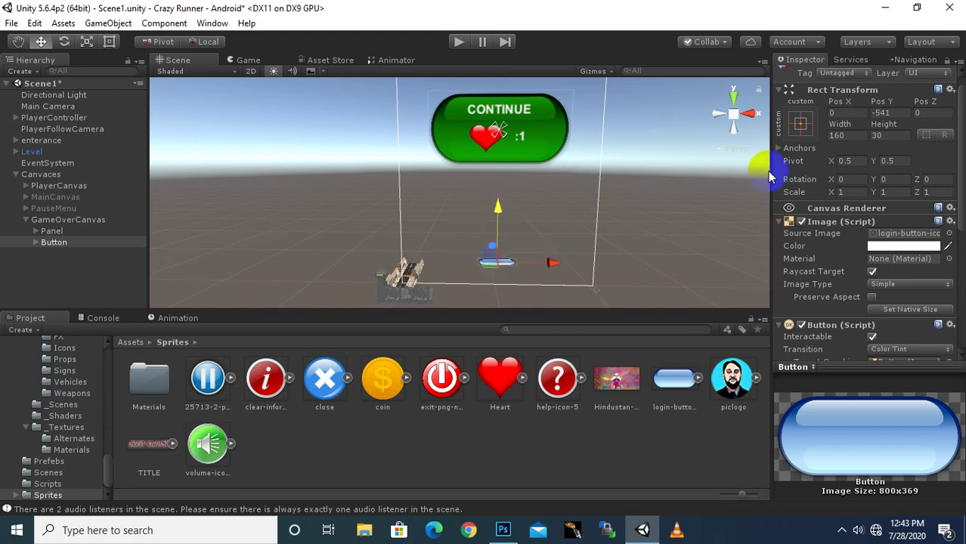
Step: Set the button height to 160, stretch its X scale to about 2.39, and raise it to Pos Y -505
click(889, 137)
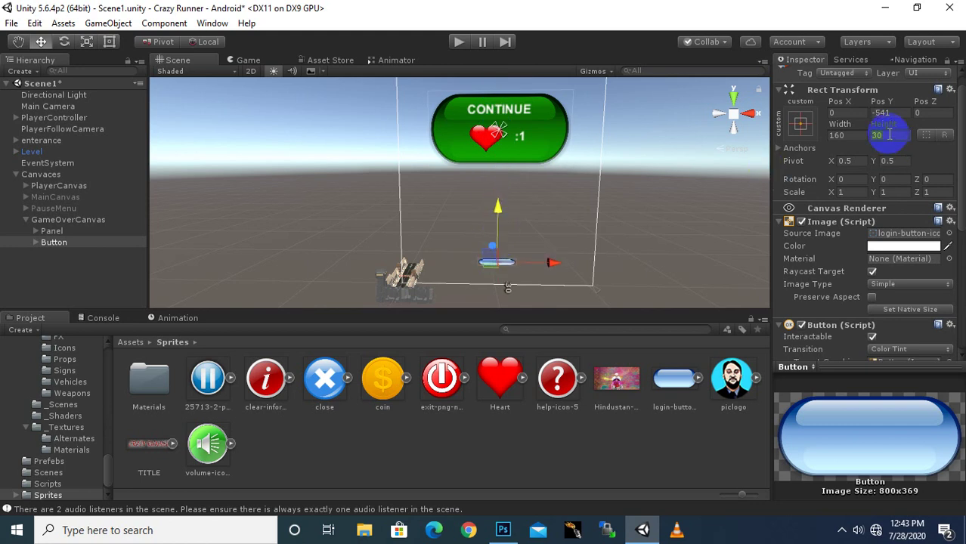
text(160)
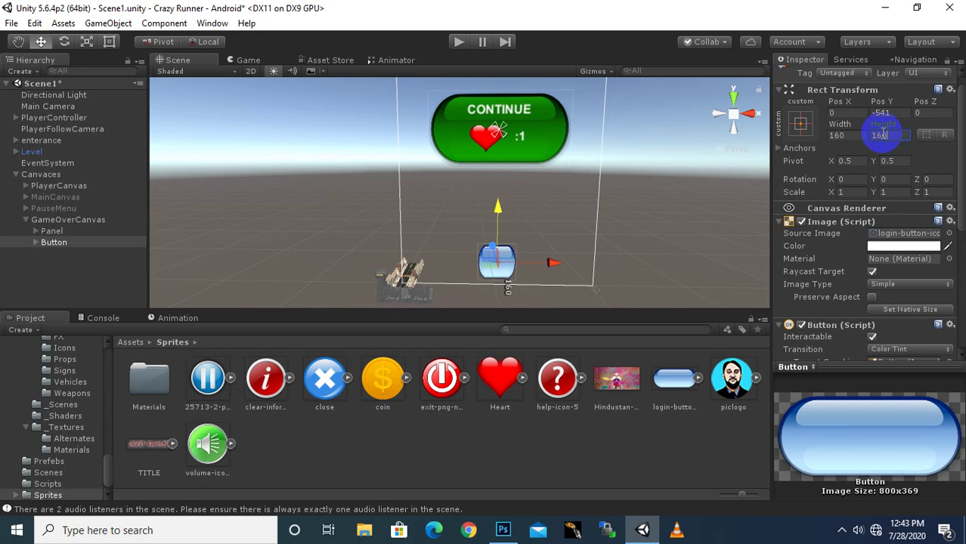
click(87, 42)
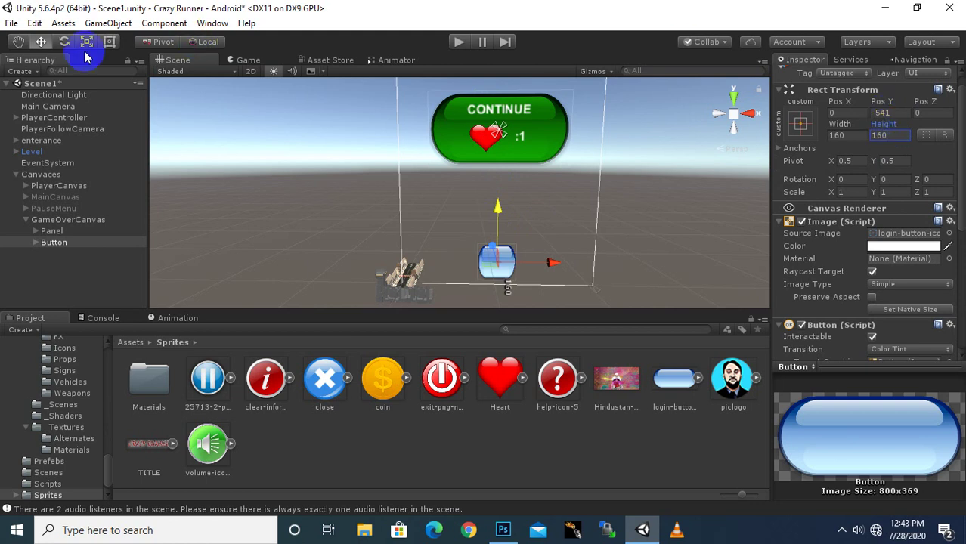
scroll(535, 286, up, 2)
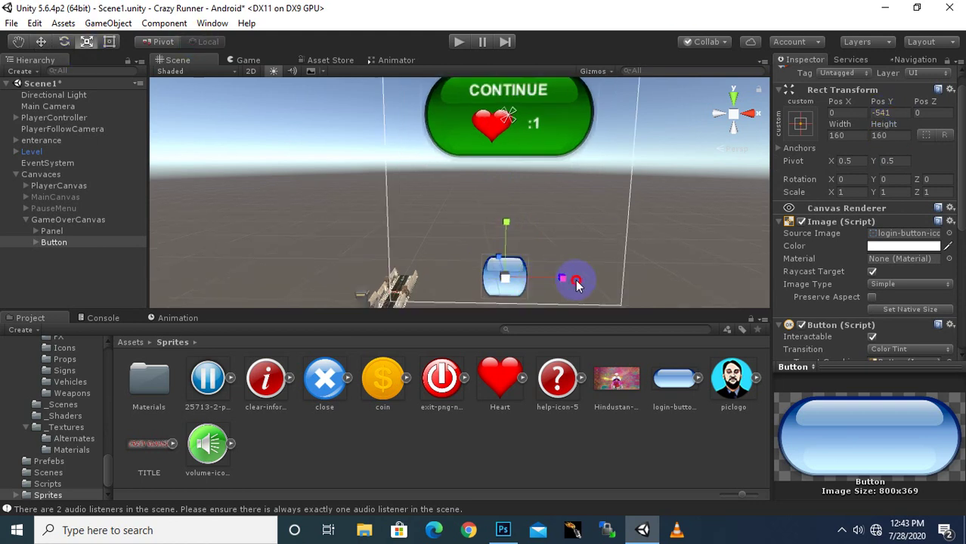
drag(576, 285, 647, 288)
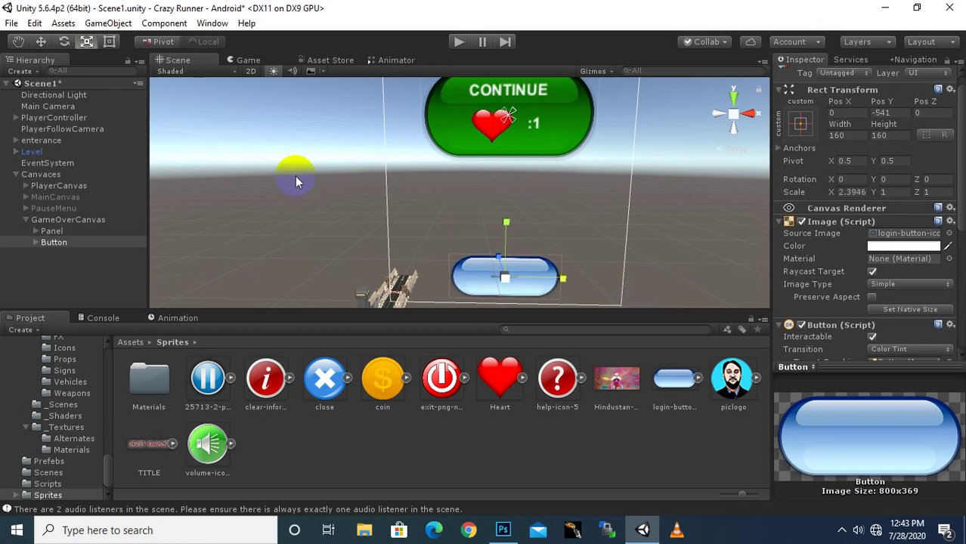
click(41, 42)
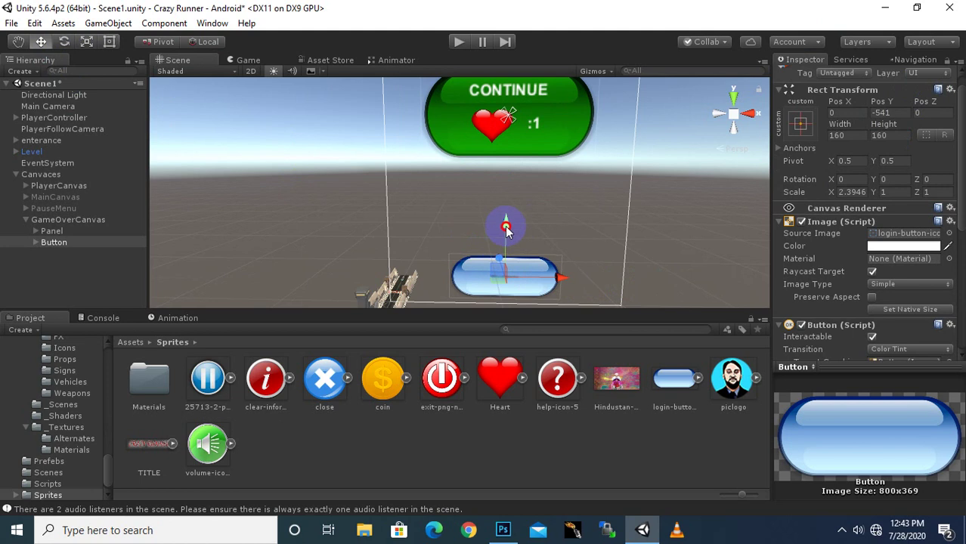
drag(495, 248, 487, 229)
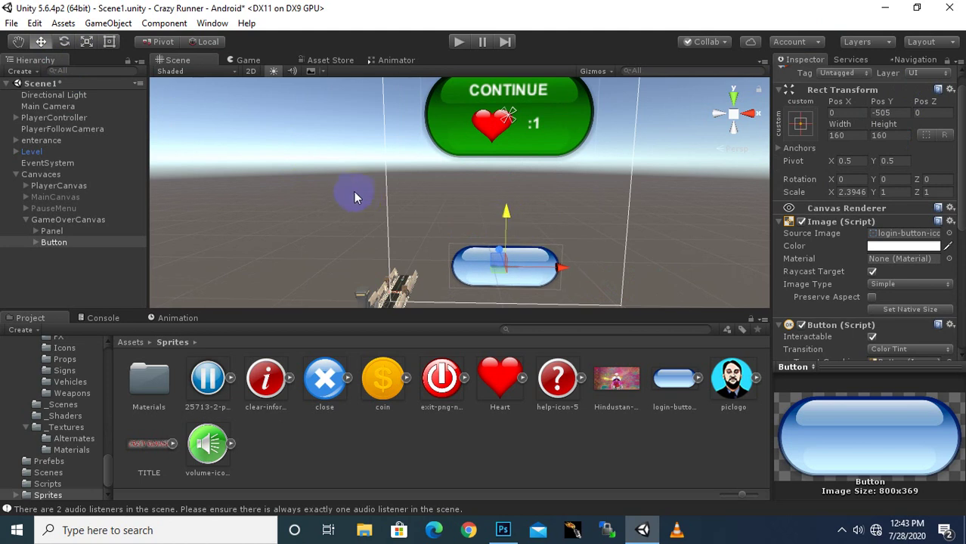
scroll(353, 194, down, 2)
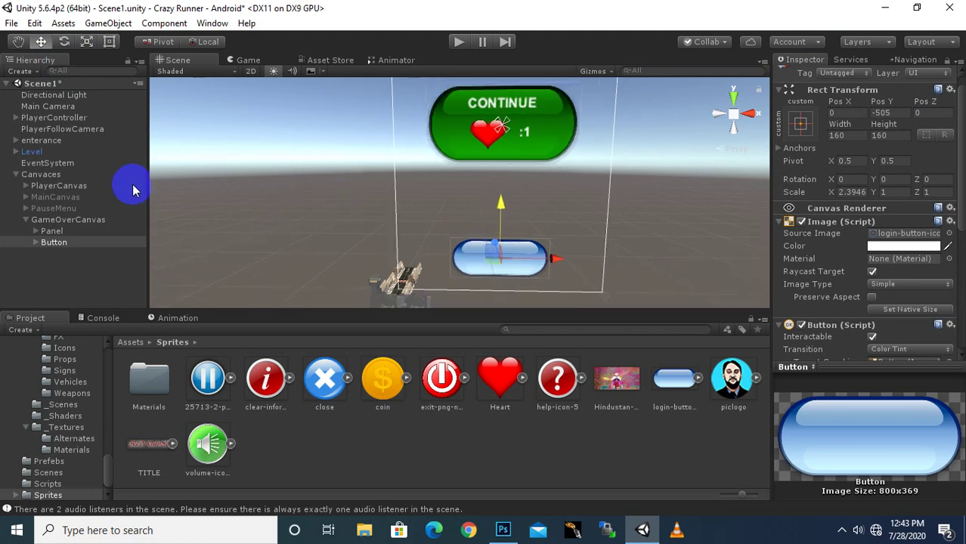
Step: Add a new UI Text object under GameOverCanvas and expand the Button to see its label
click(38, 220)
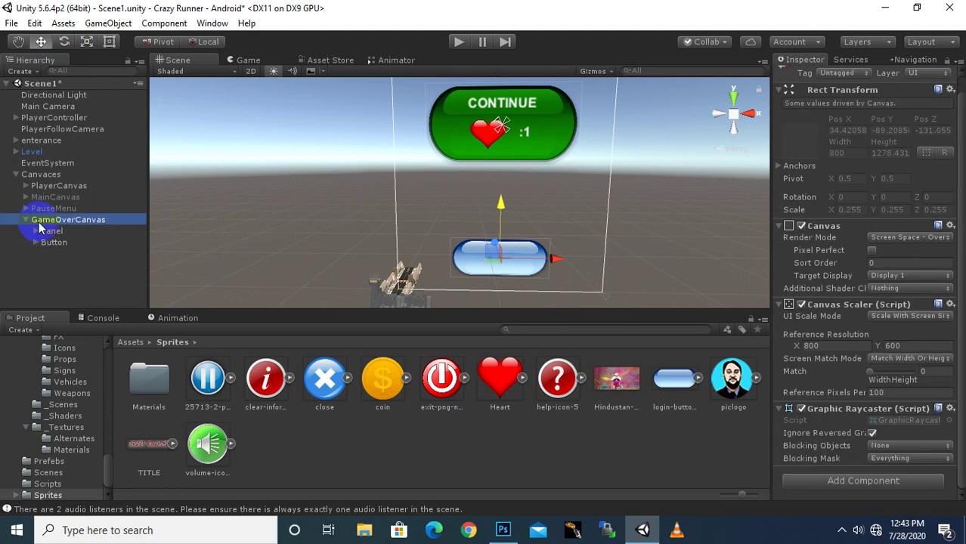
right_click(41, 221)
mouse_move(85, 434)
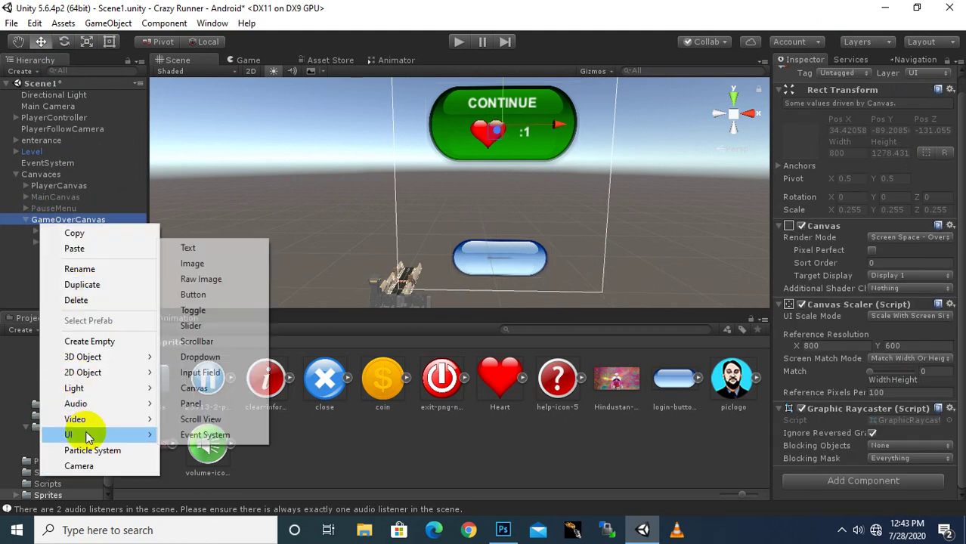
click(187, 248)
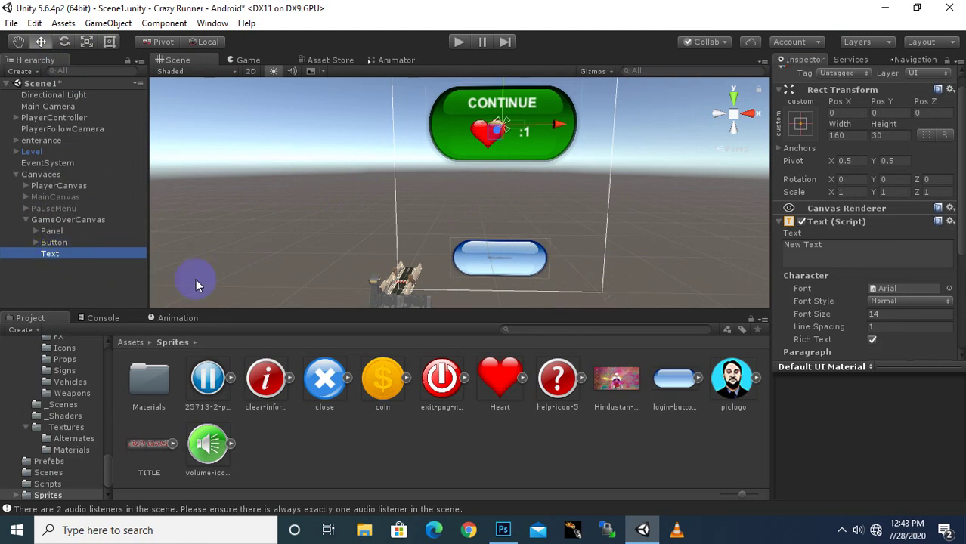
click(38, 242)
click(57, 254)
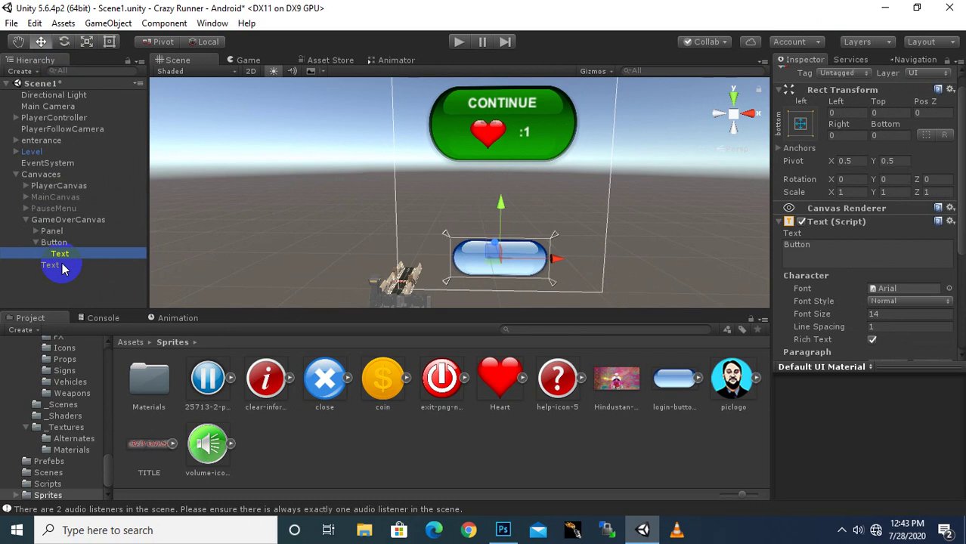
Step: Rename the Button to RESTART (briefly MAINMENU) and make the new Text its child
click(55, 243)
right_click(55, 247)
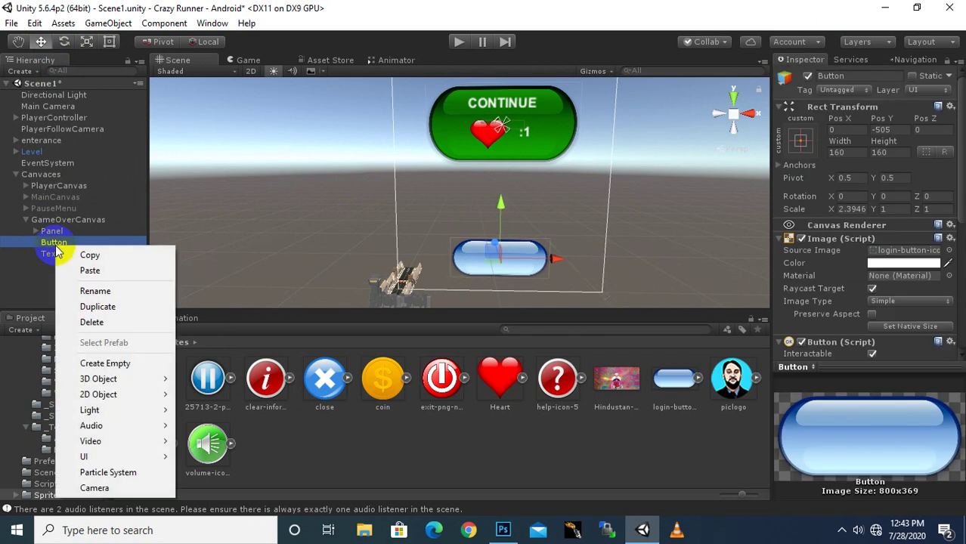
click(89, 291)
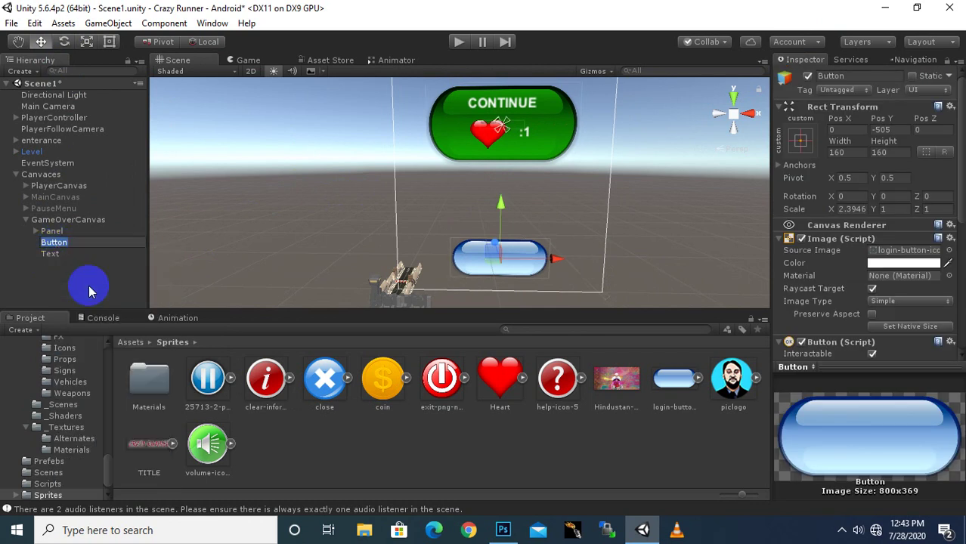
text(MAINMEN)
text(U)
key(Return)
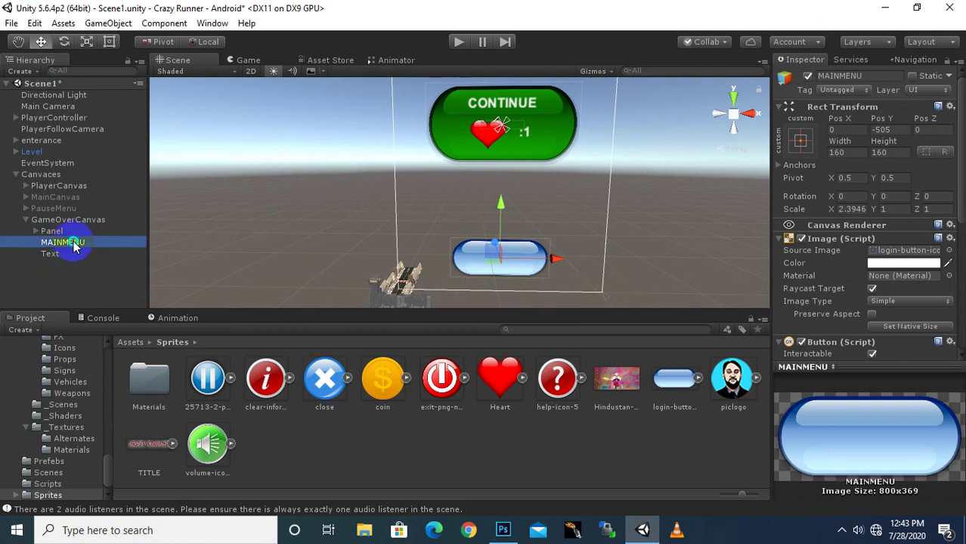
right_click(75, 244)
click(98, 282)
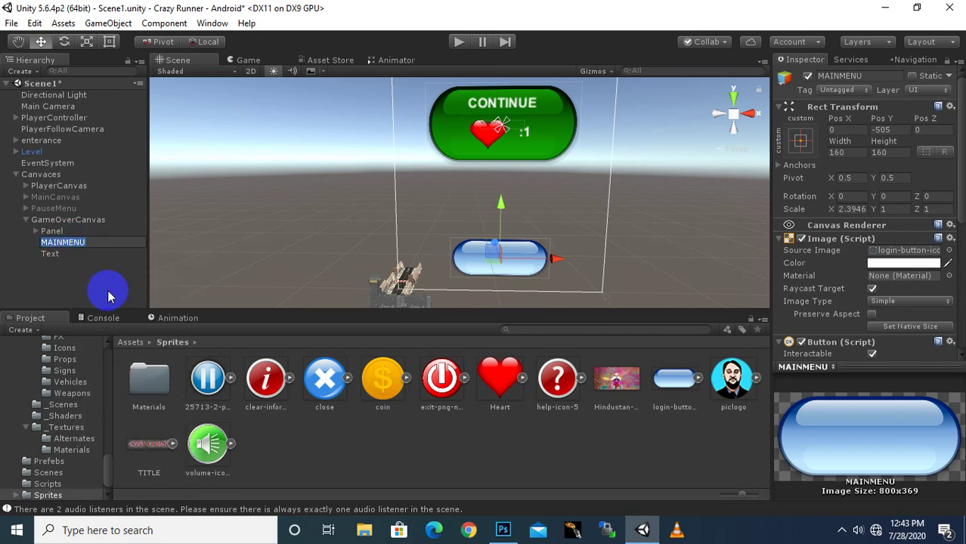
text(REST)
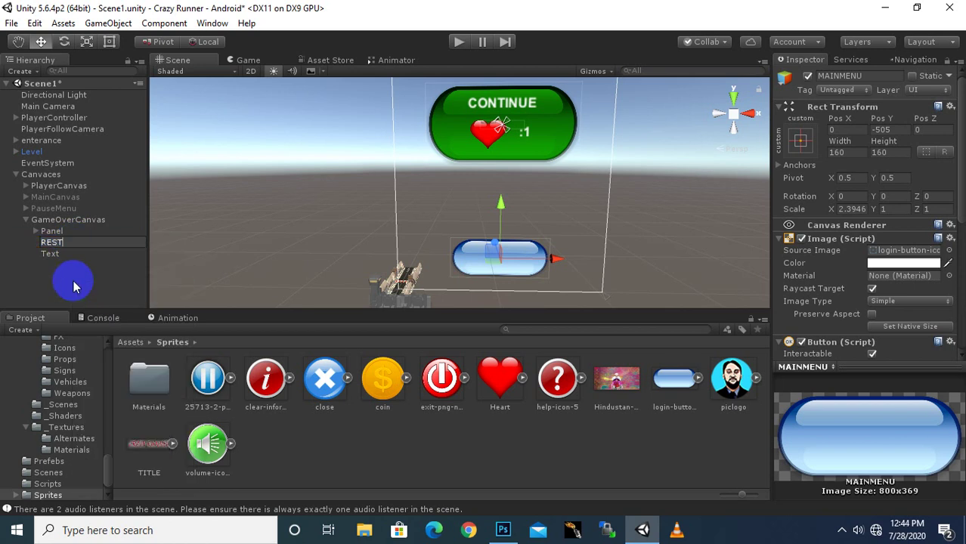
text(ART)
key(Return)
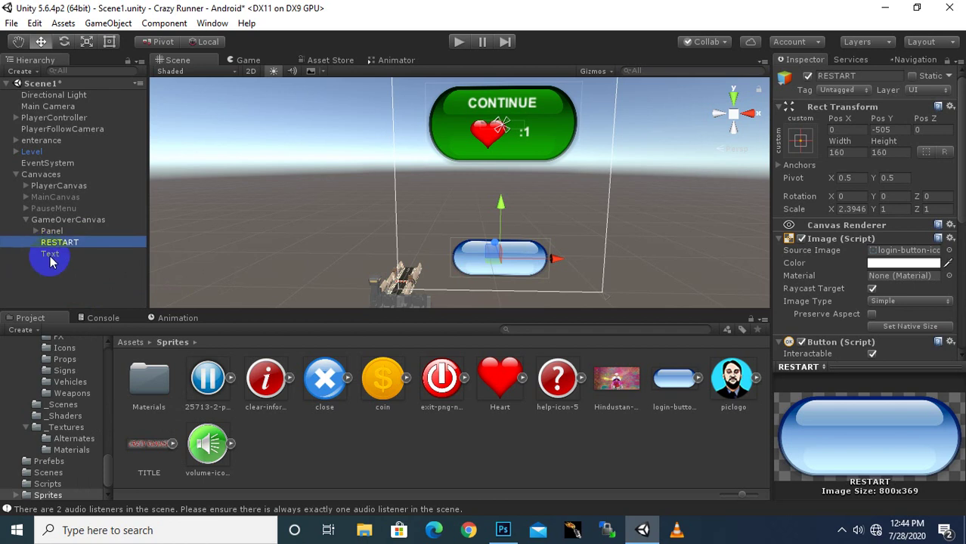
click(53, 257)
drag(53, 257, 65, 244)
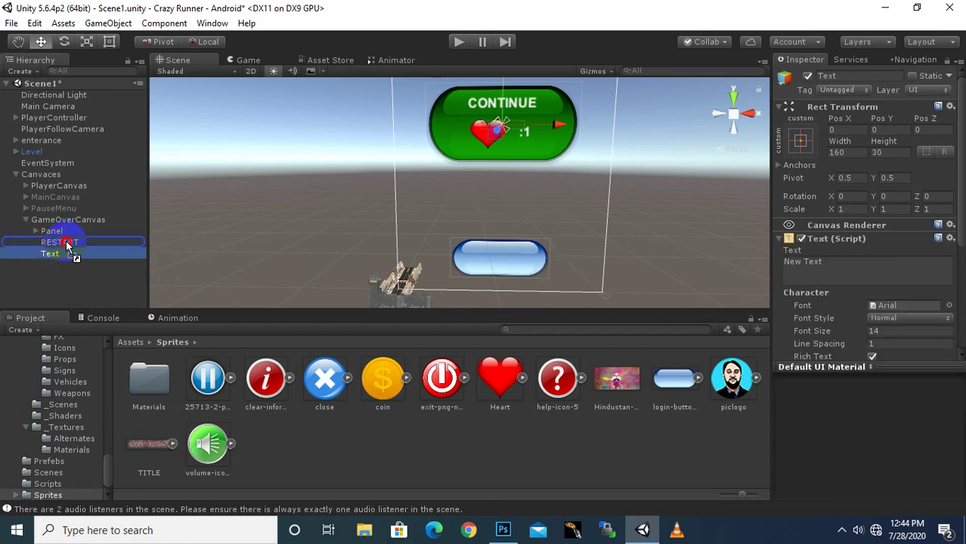
Step: Make the label read RESTART in bold, font size 48, coloured red (FF0000)
click(889, 263)
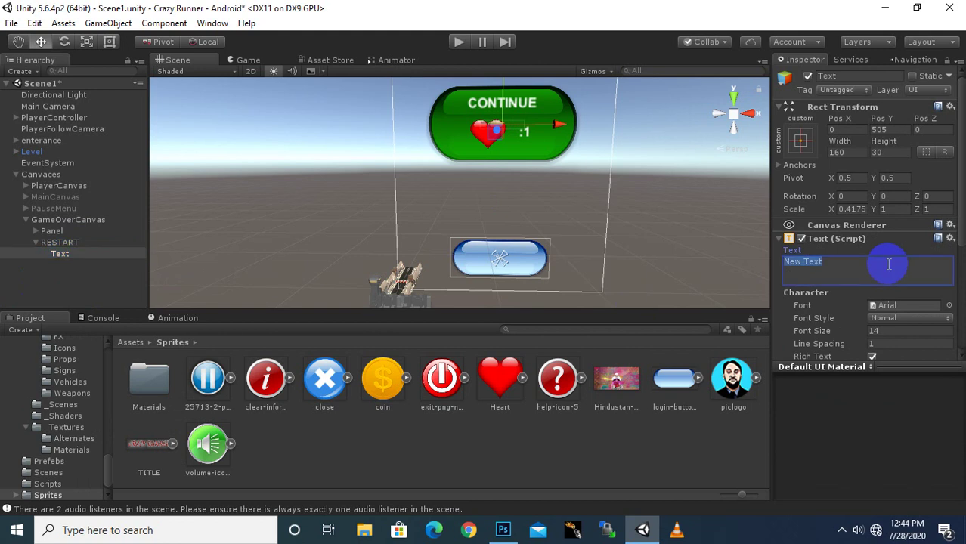
text(RESTART)
click(942, 317)
click(909, 348)
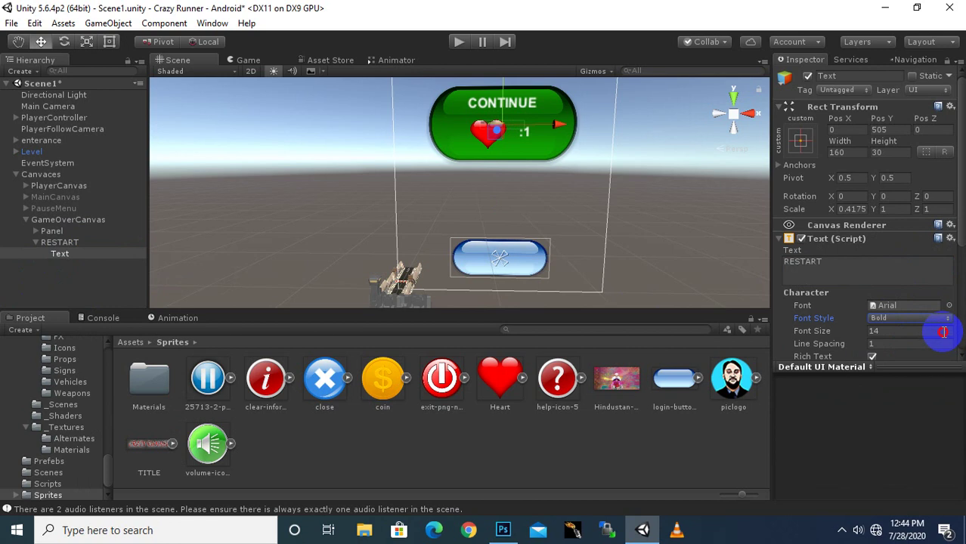
click(943, 331)
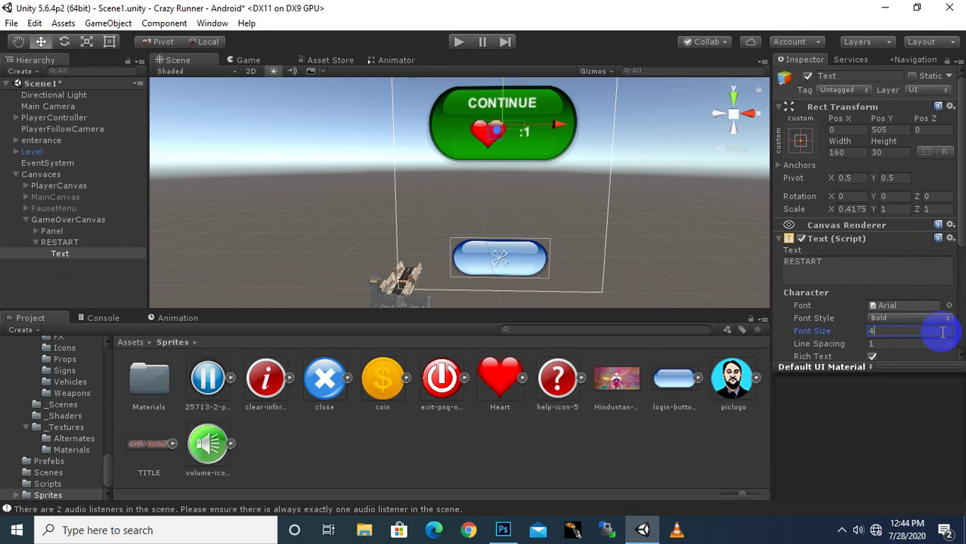
text(8)
scroll(906, 341, down, 1)
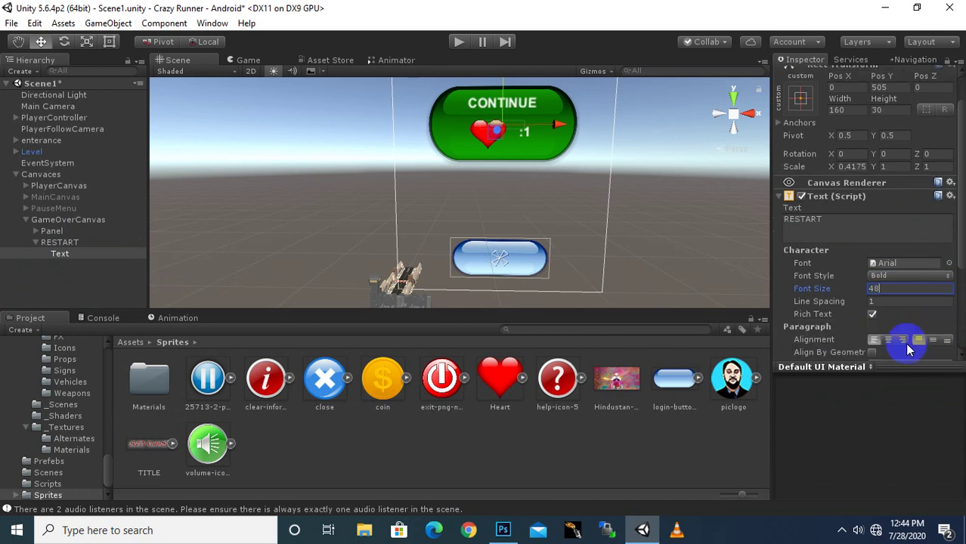
scroll(905, 342, down, 1)
scroll(901, 295, down, 1)
scroll(904, 302, down, 1)
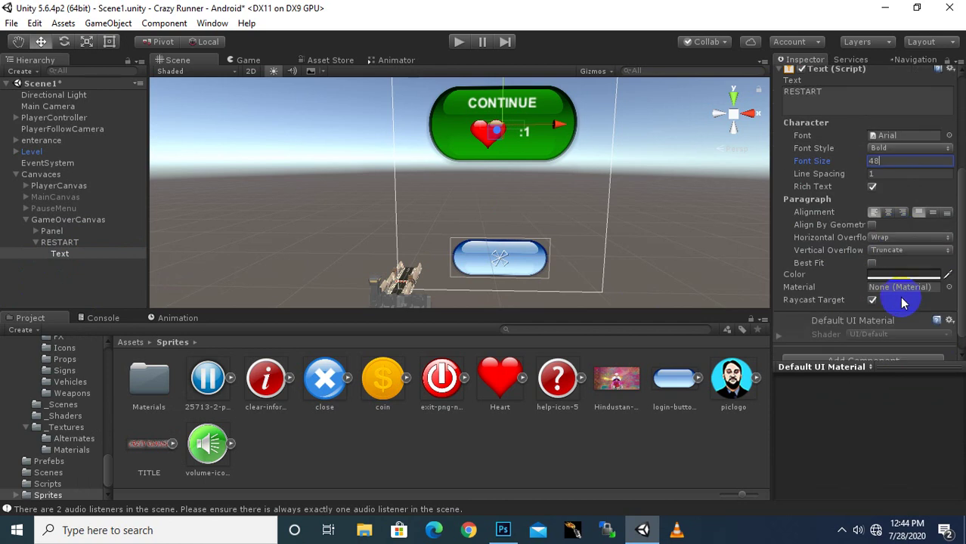
click(901, 276)
drag(840, 274, 882, 178)
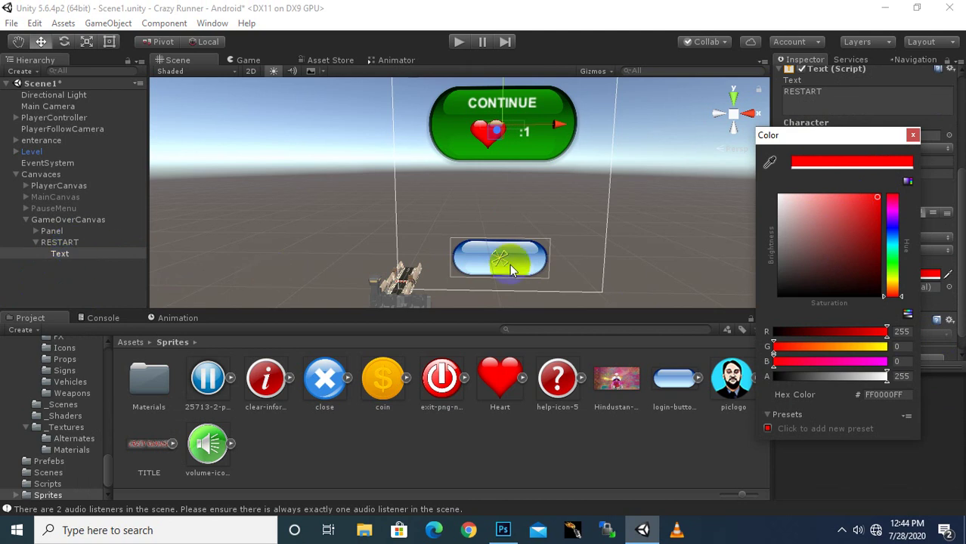
Step: Set the label's horizontal and vertical overflow to Overflow
click(913, 134)
click(917, 237)
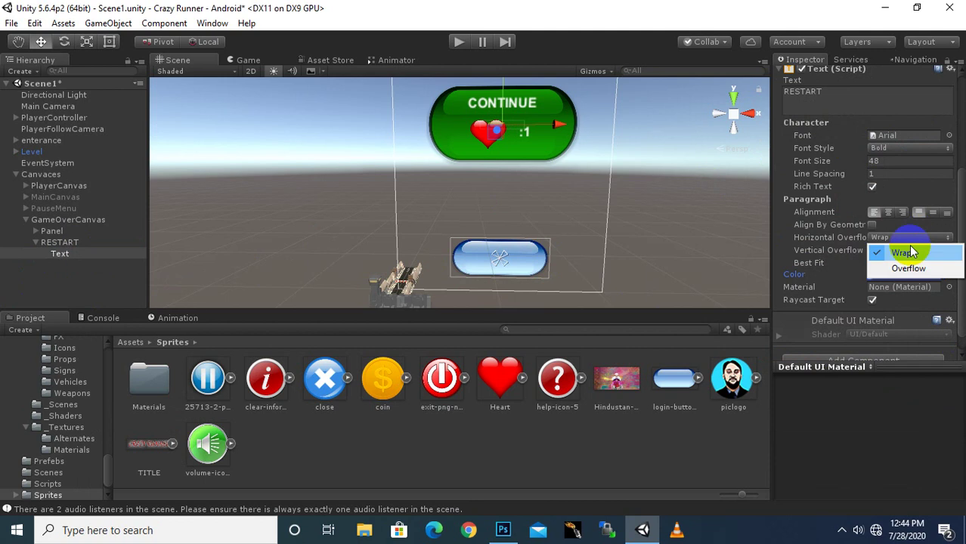
click(908, 268)
click(904, 250)
click(908, 281)
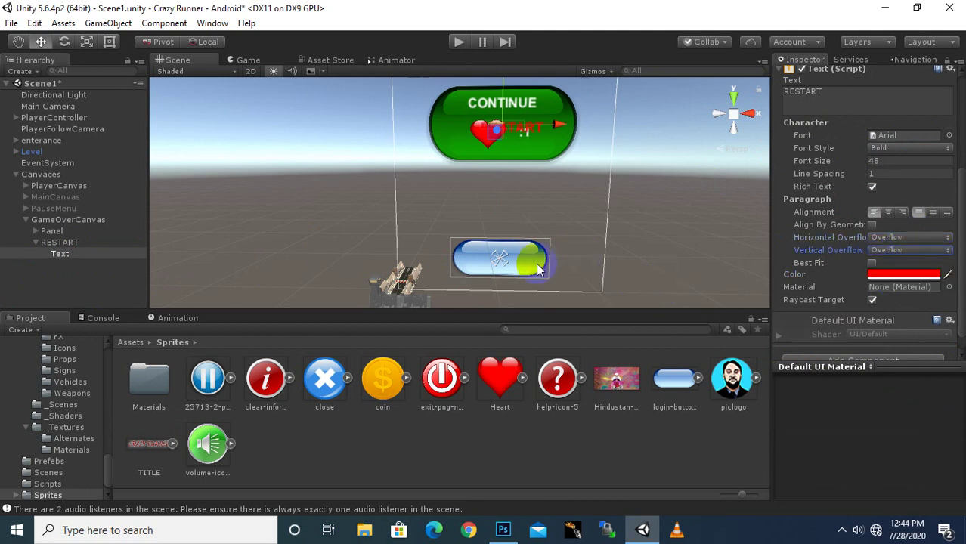
Step: Focus the view on the RESTART button and change its label colour from red to white
scroll(517, 278, up, 1)
key(f)
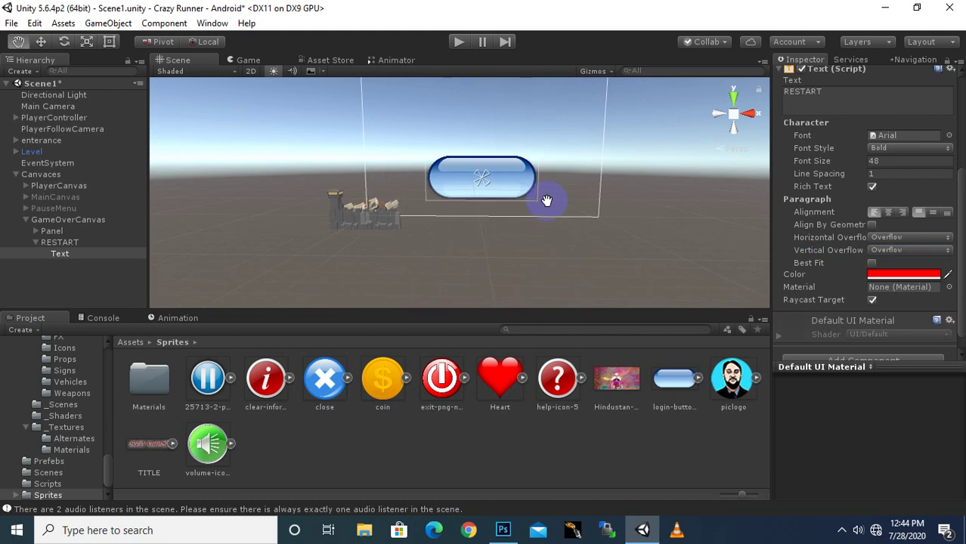
click(60, 253)
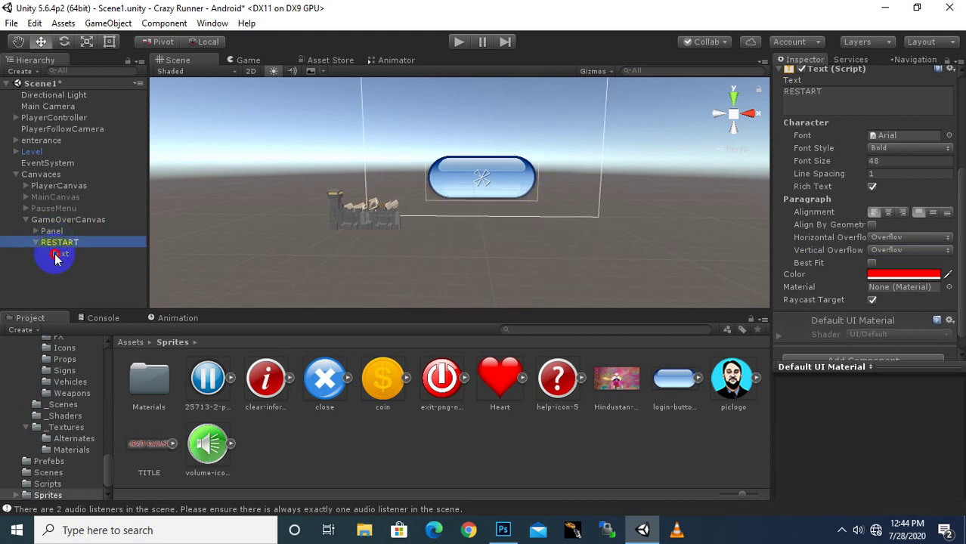
drag(450, 204, 412, 197)
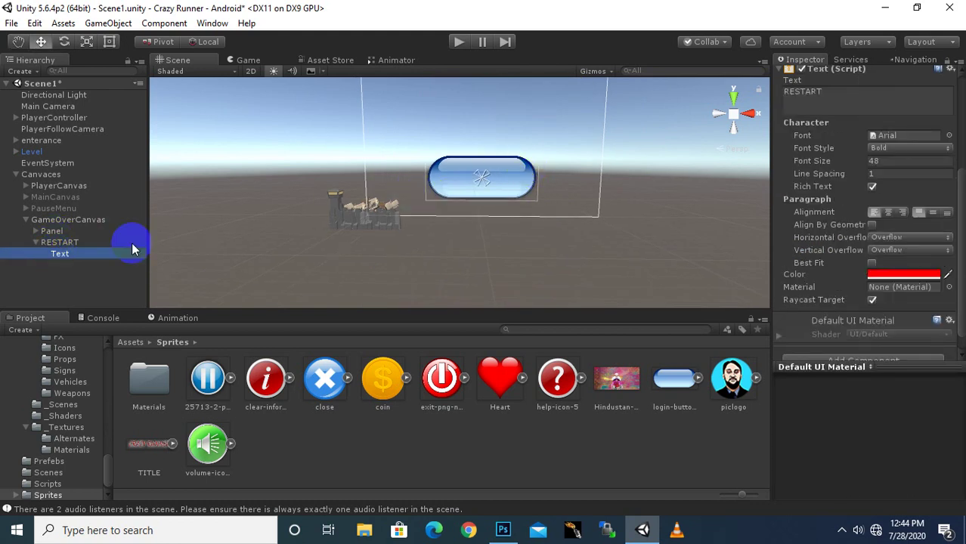
scroll(468, 184, up, 2)
scroll(468, 183, up, 1)
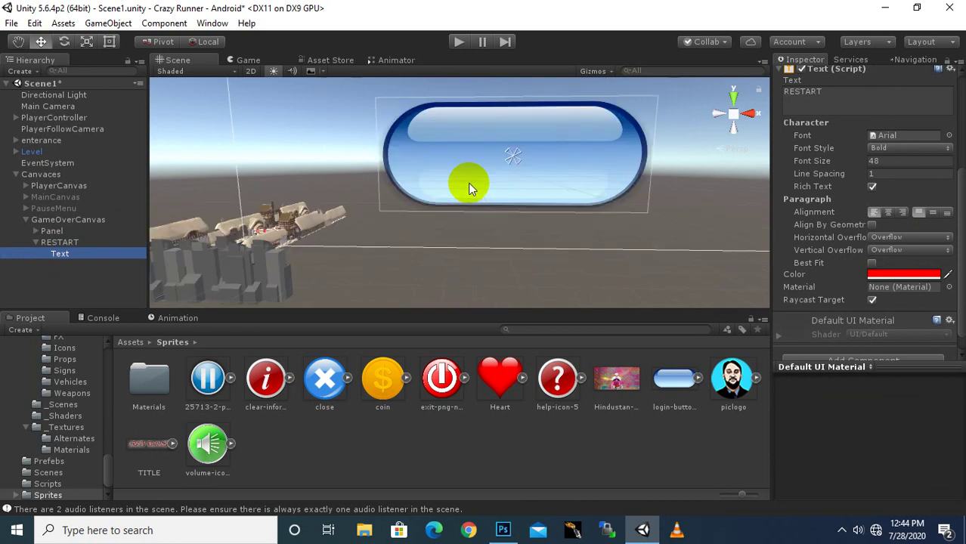
scroll(468, 183, up, 1)
scroll(468, 183, up, 2)
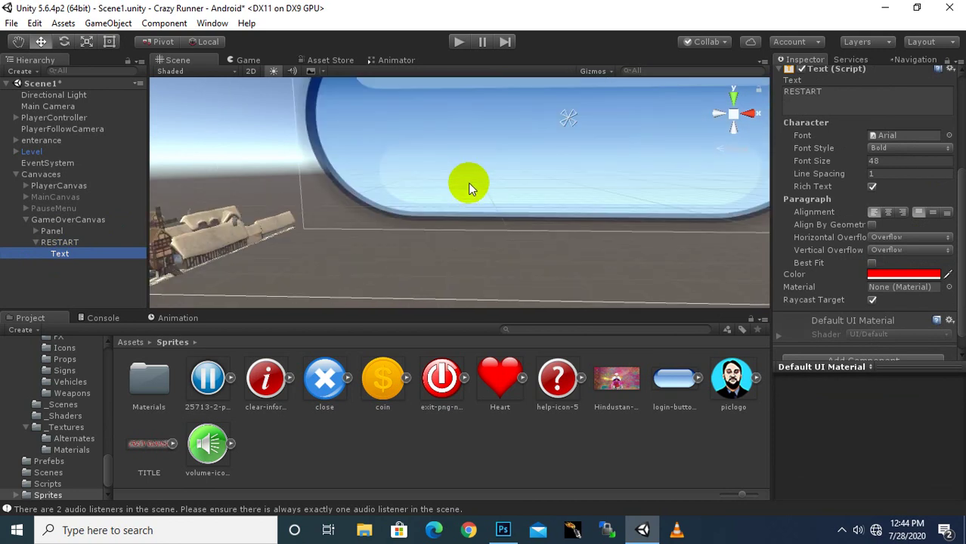
click(918, 274)
drag(802, 214, 737, 175)
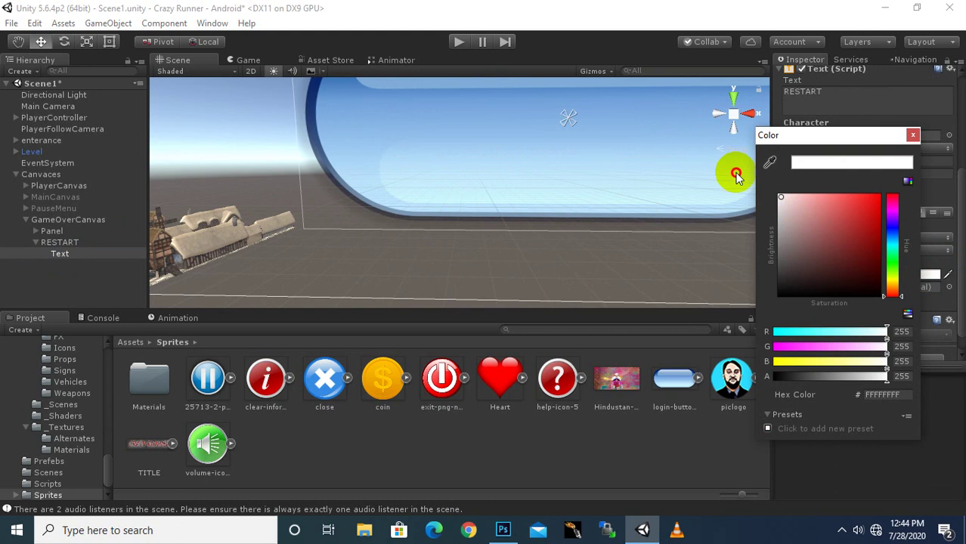
scroll(564, 235, down, 1)
scroll(560, 235, down, 2)
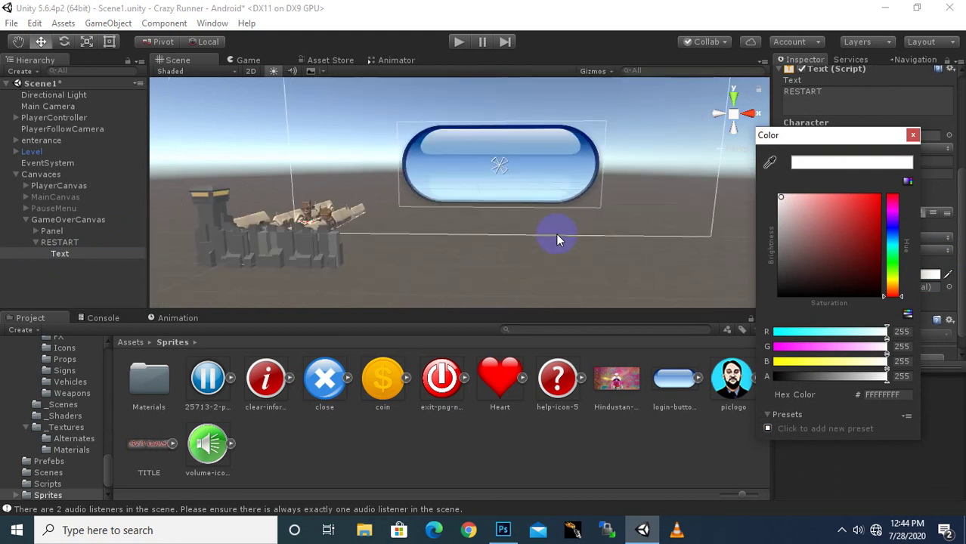
scroll(556, 234, down, 1)
click(60, 254)
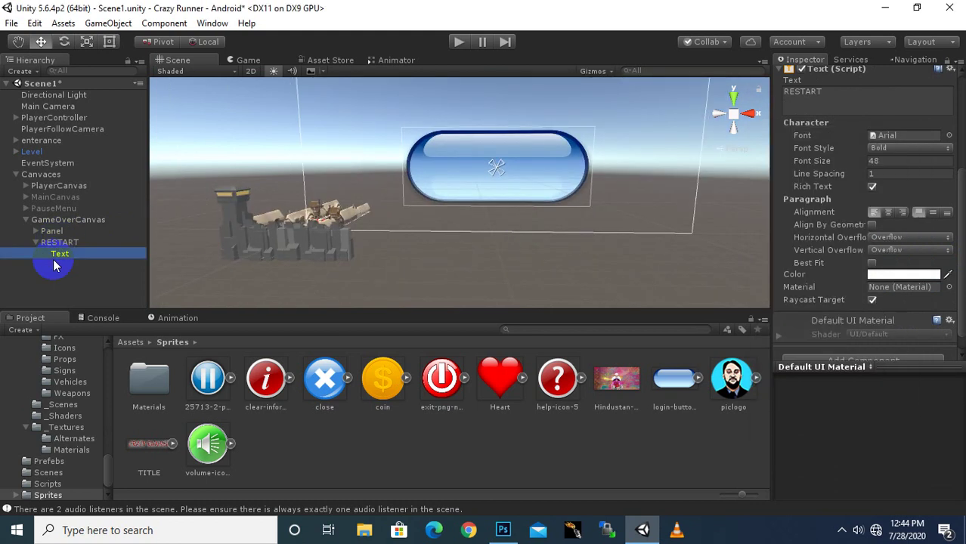
Step: Centre the RESTART label text horizontally and vertically
click(59, 243)
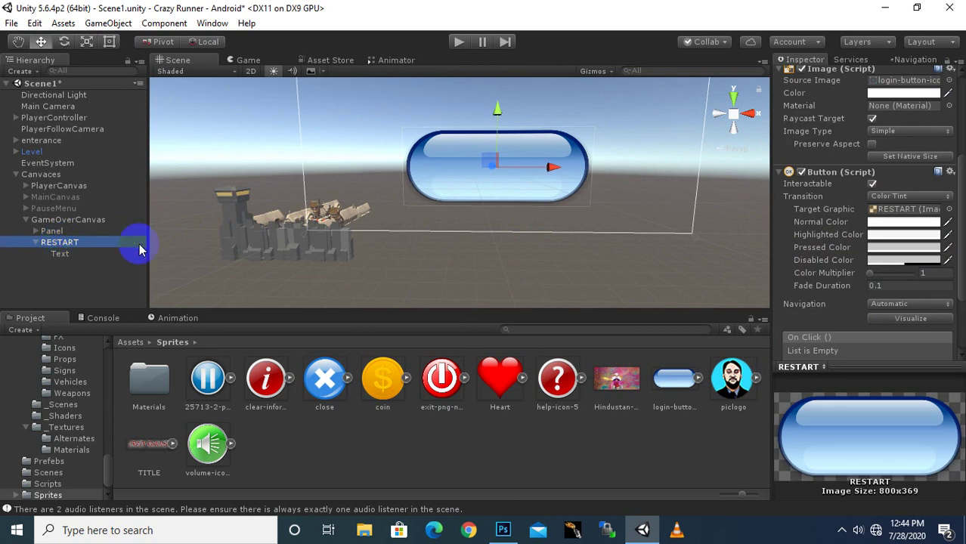
scroll(499, 180, up, 1)
scroll(498, 180, up, 2)
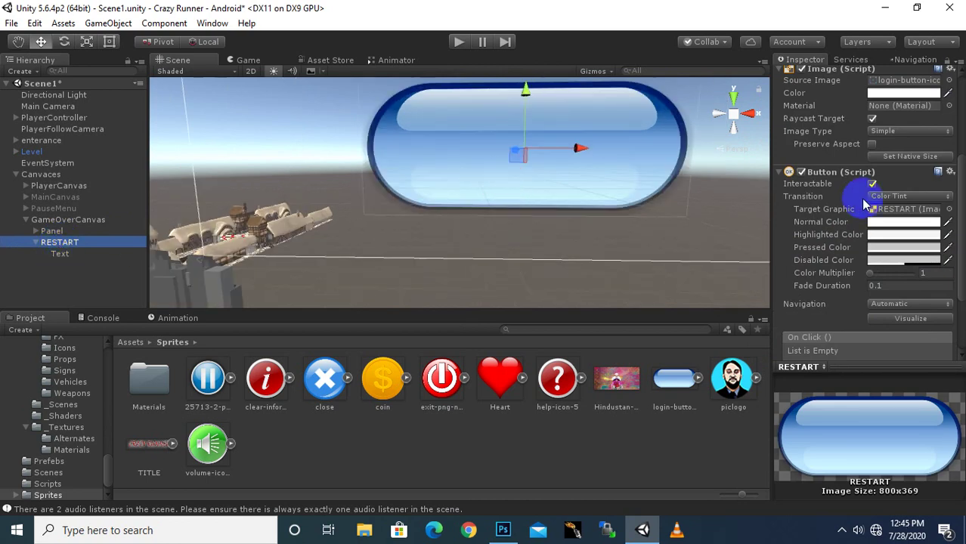
click(84, 256)
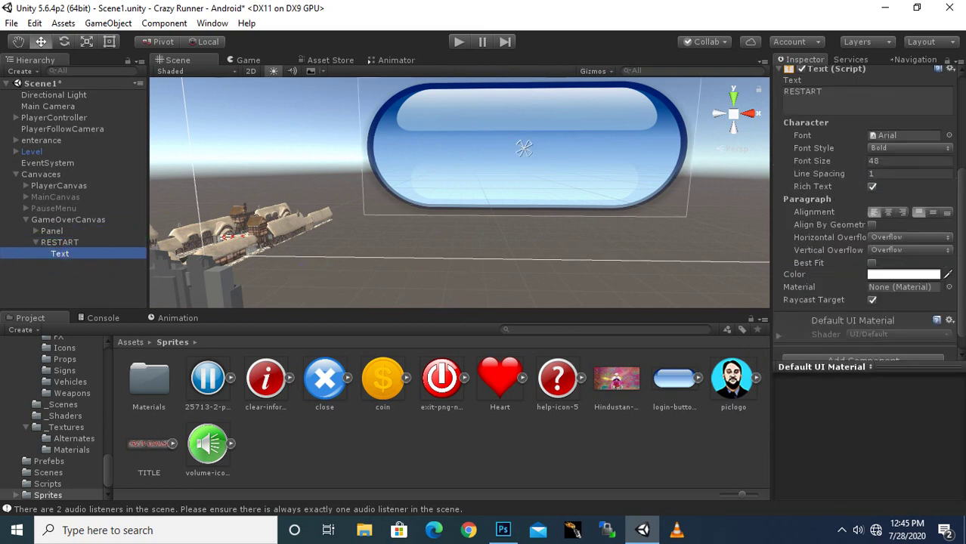
click(889, 213)
click(933, 212)
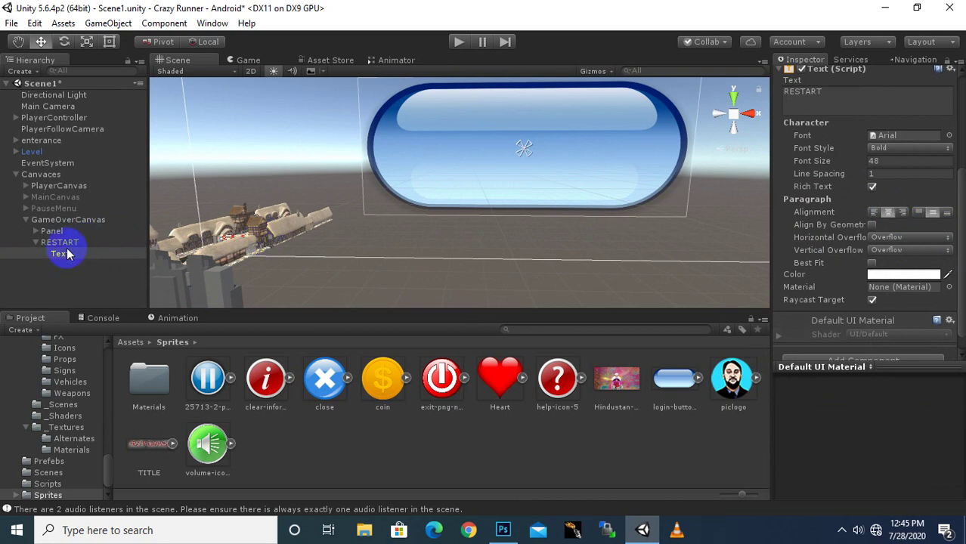
Step: Set the RESTART label's Pos Y to 0
scroll(869, 159, up, 5)
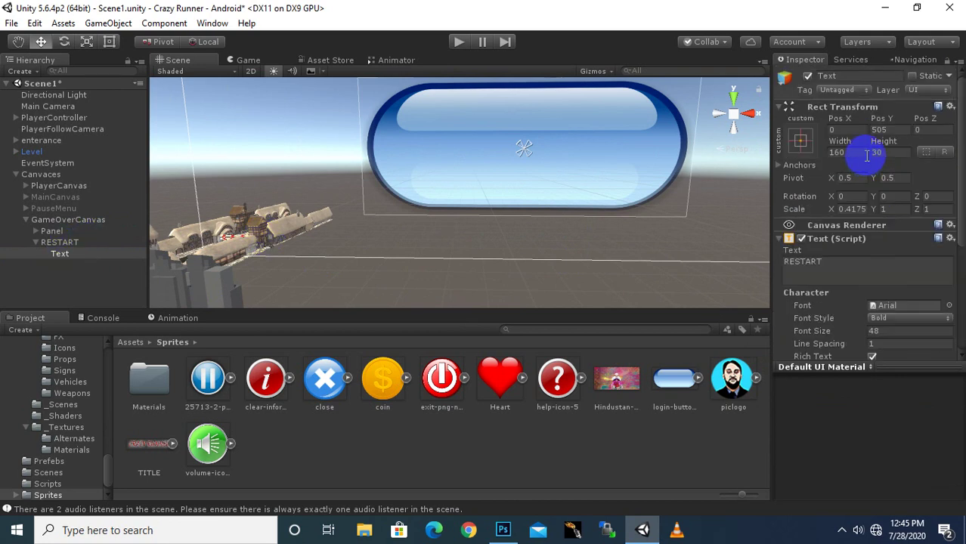
click(884, 141)
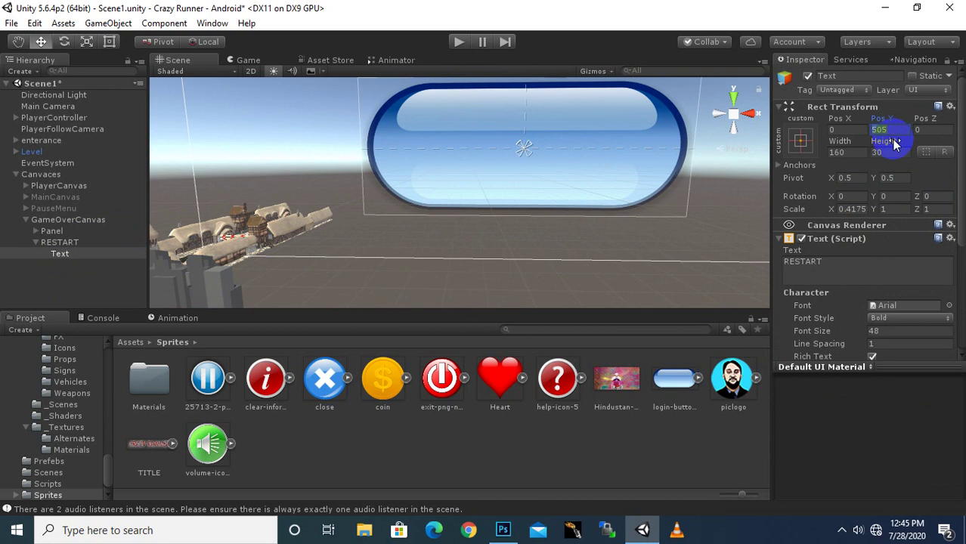
text(0)
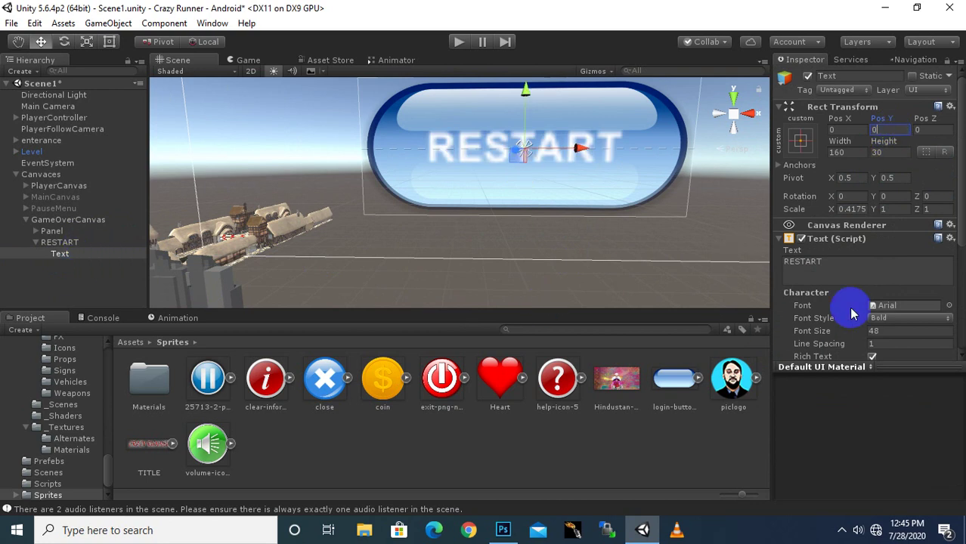
Step: Colour the label pure red (FF0000) and nudge it slightly lower on the button
scroll(852, 314, down, 5)
click(909, 261)
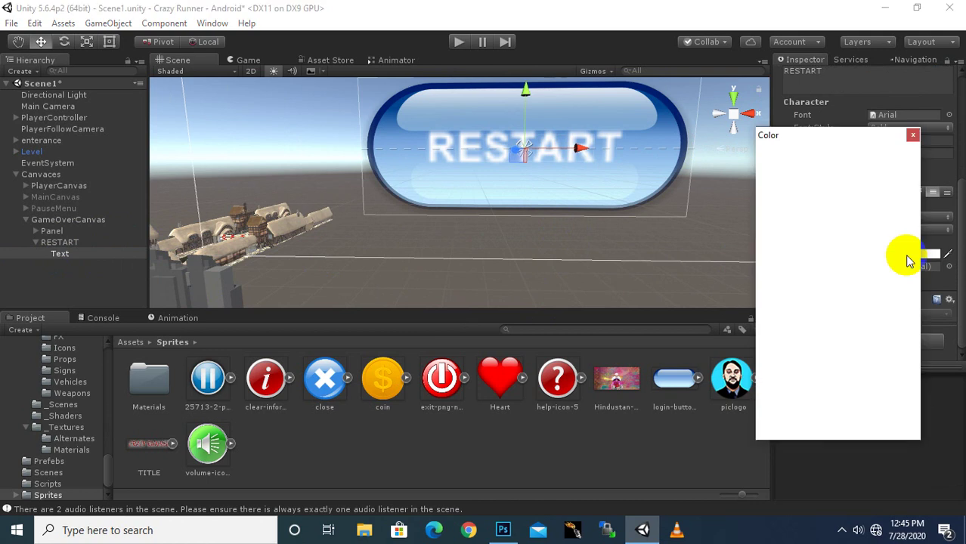
click(878, 199)
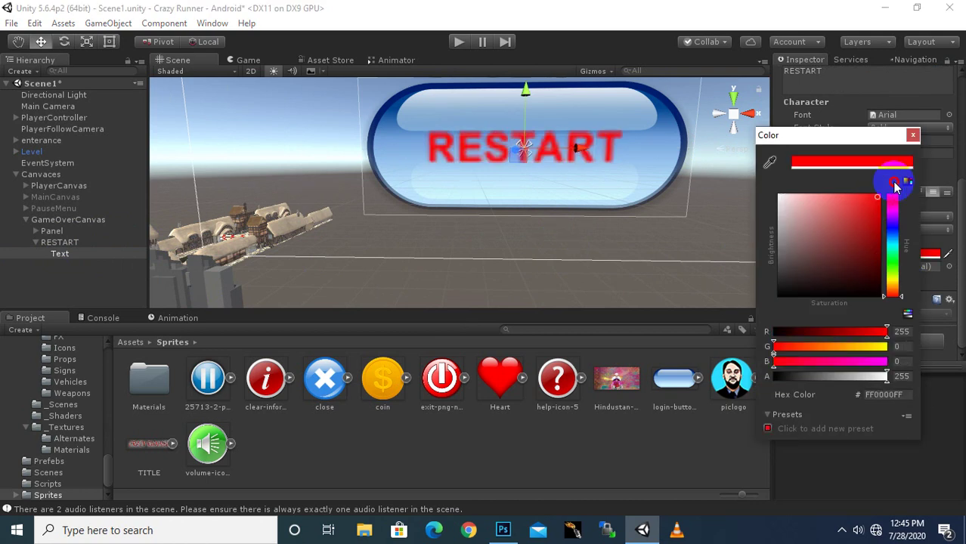
click(914, 134)
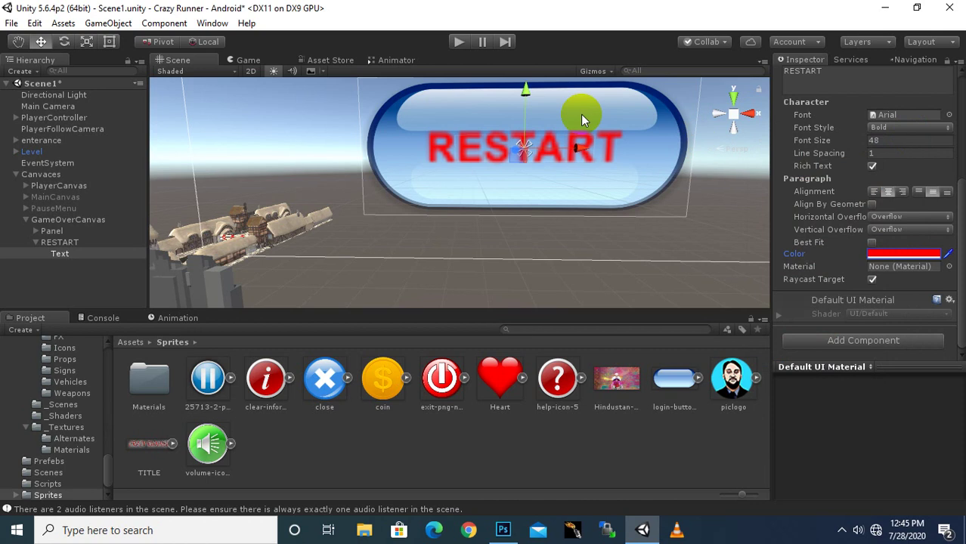
drag(533, 95, 525, 102)
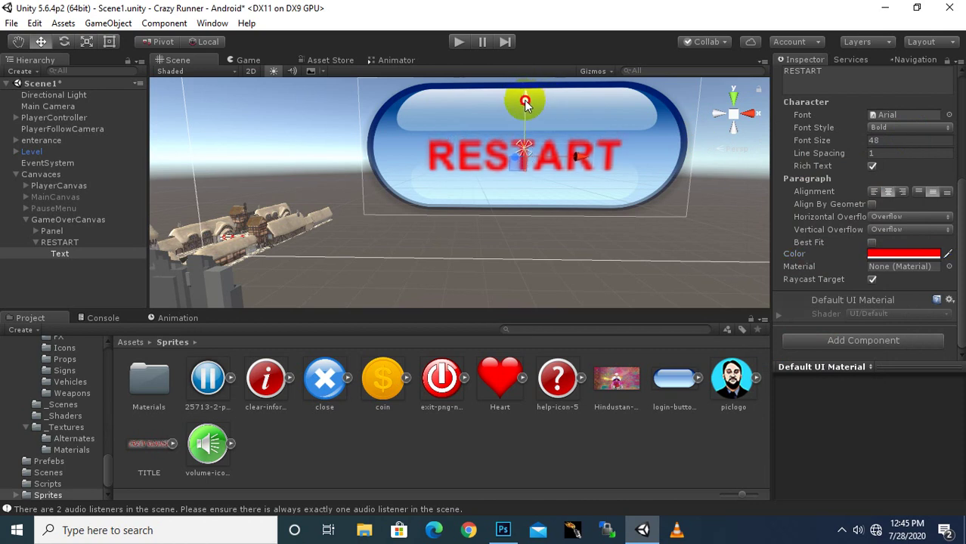
scroll(531, 244, down, 3)
scroll(531, 244, down, 2)
scroll(531, 243, down, 2)
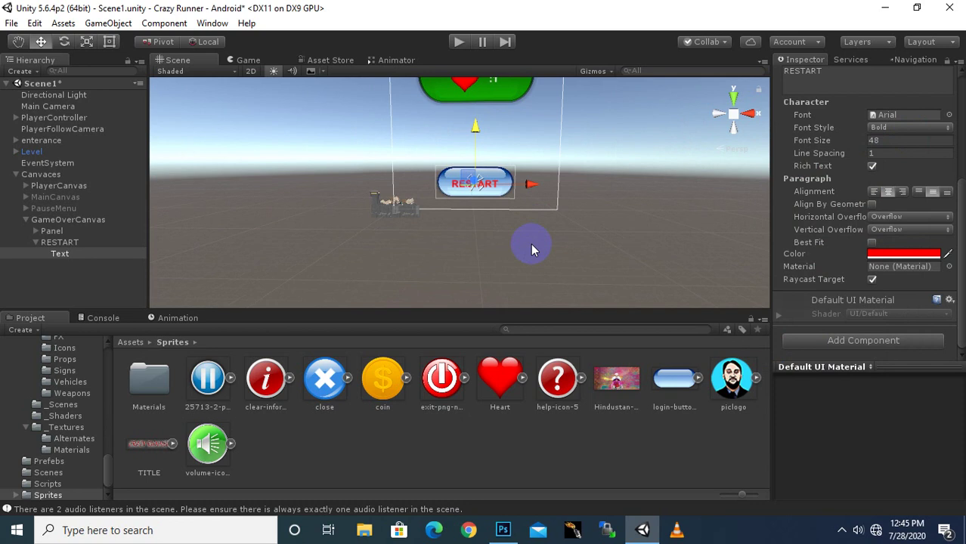
scroll(530, 243, down, 1)
scroll(531, 243, down, 1)
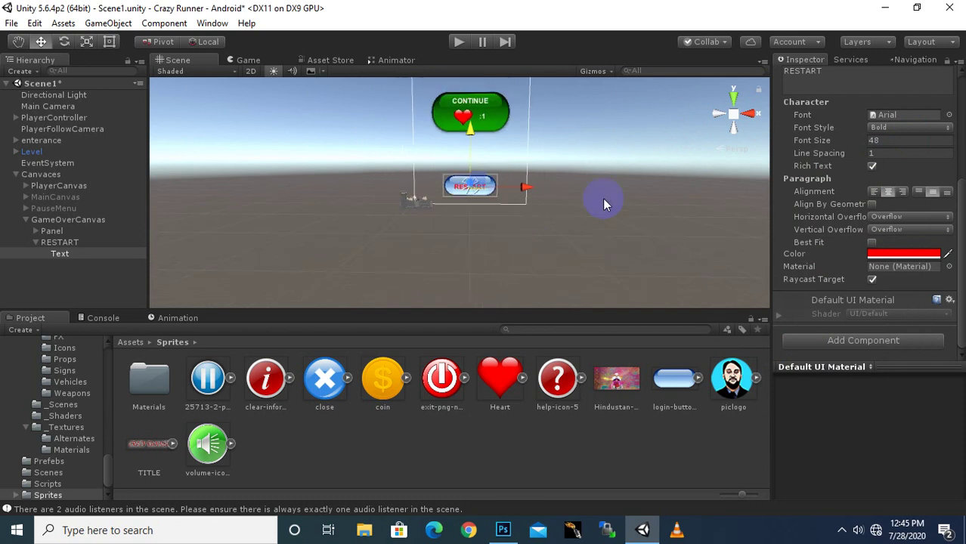
middle_drag(603, 198, 601, 232)
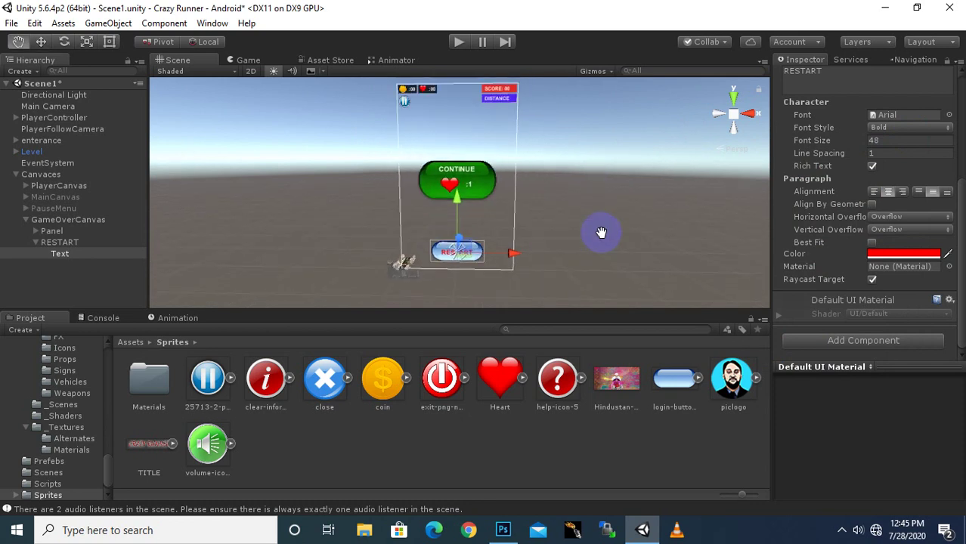
middle_drag(601, 233, 607, 217)
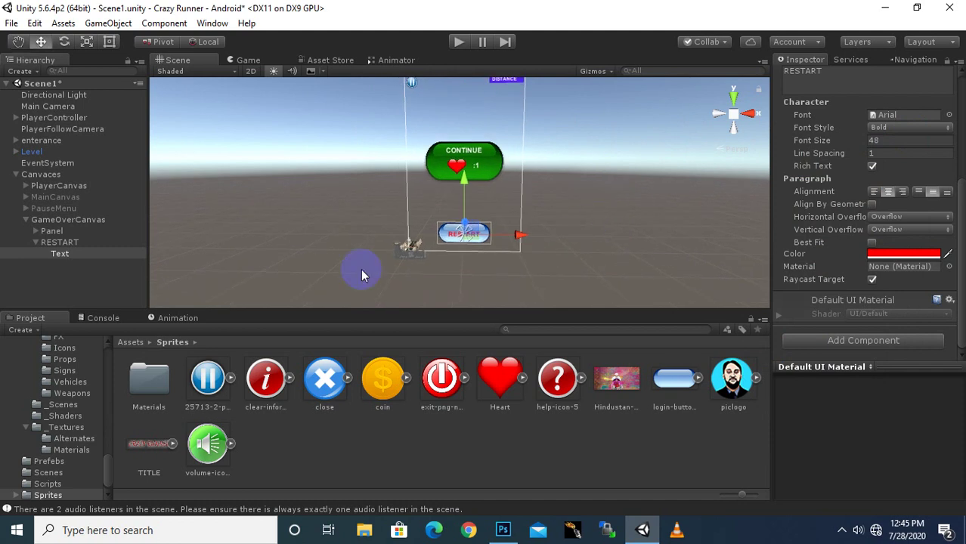
click(35, 242)
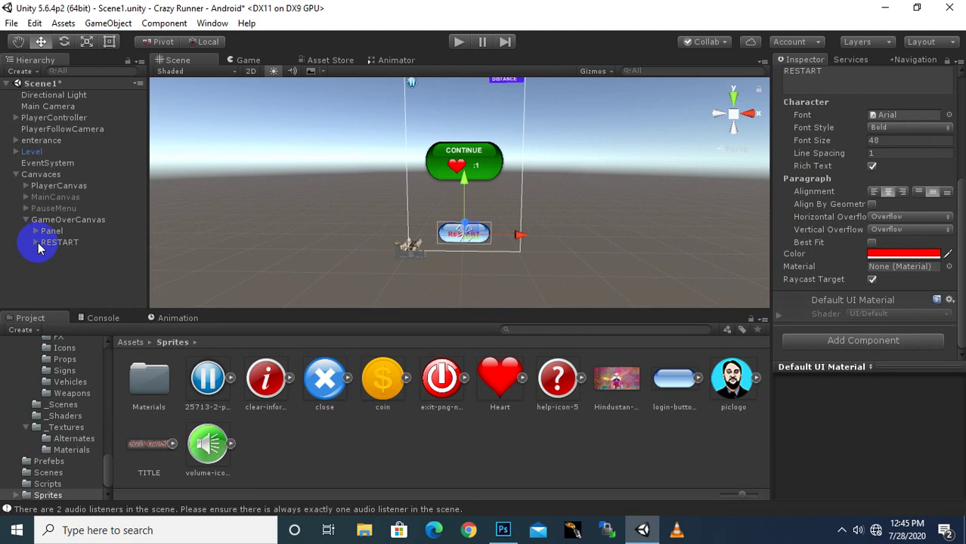
click(49, 225)
click(26, 220)
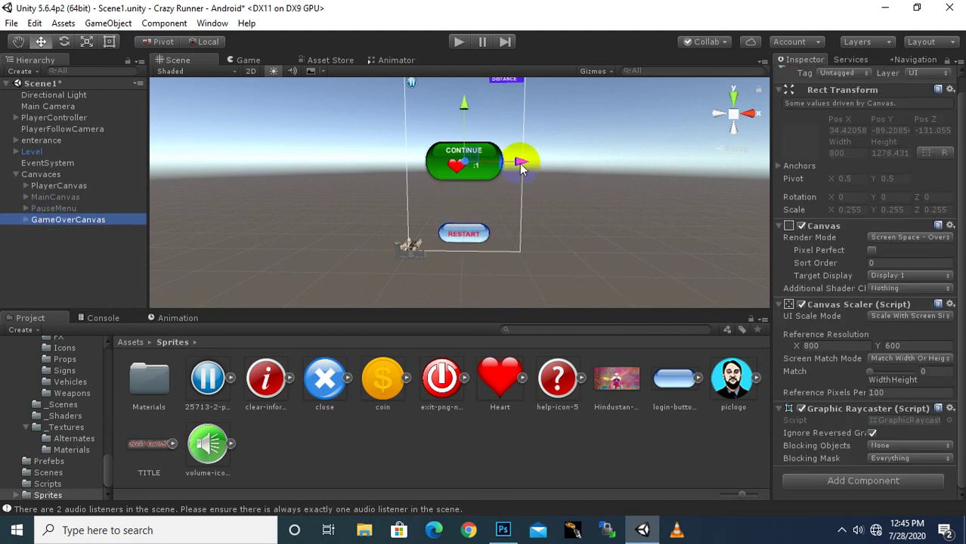
drag(519, 163, 558, 173)
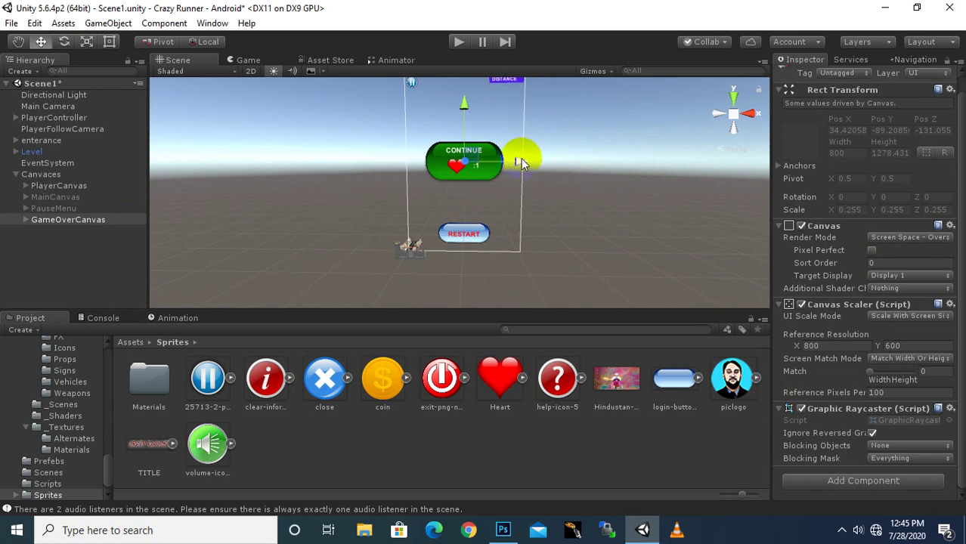
click(536, 167)
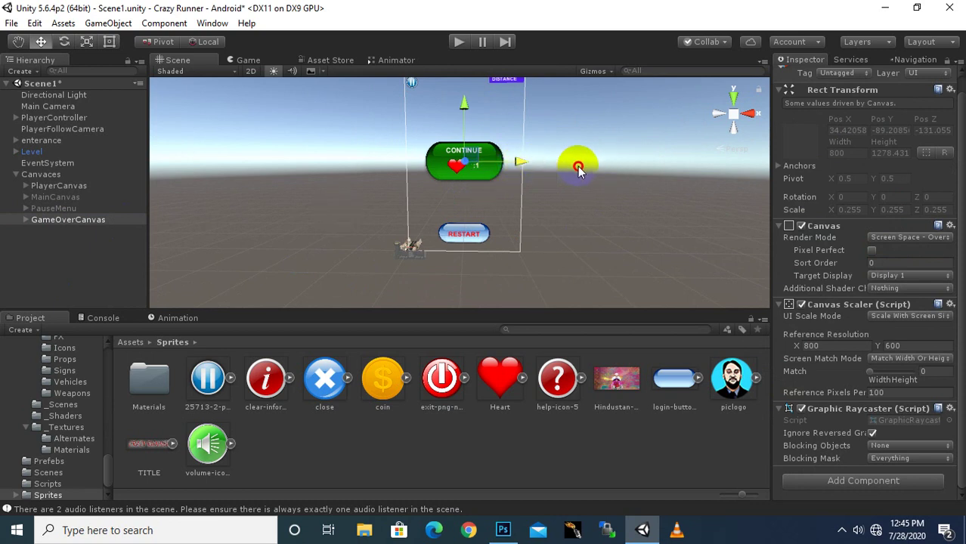
drag(537, 167, 562, 165)
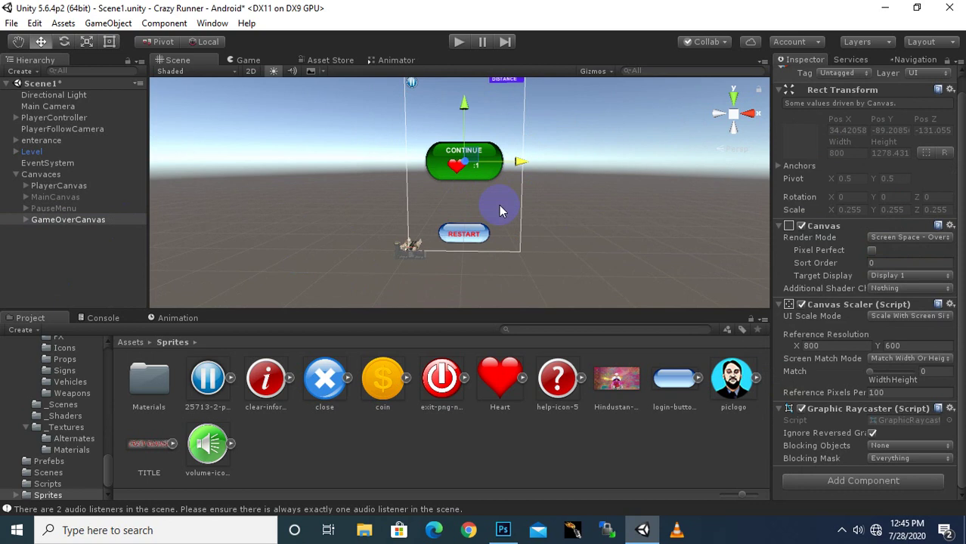
click(520, 168)
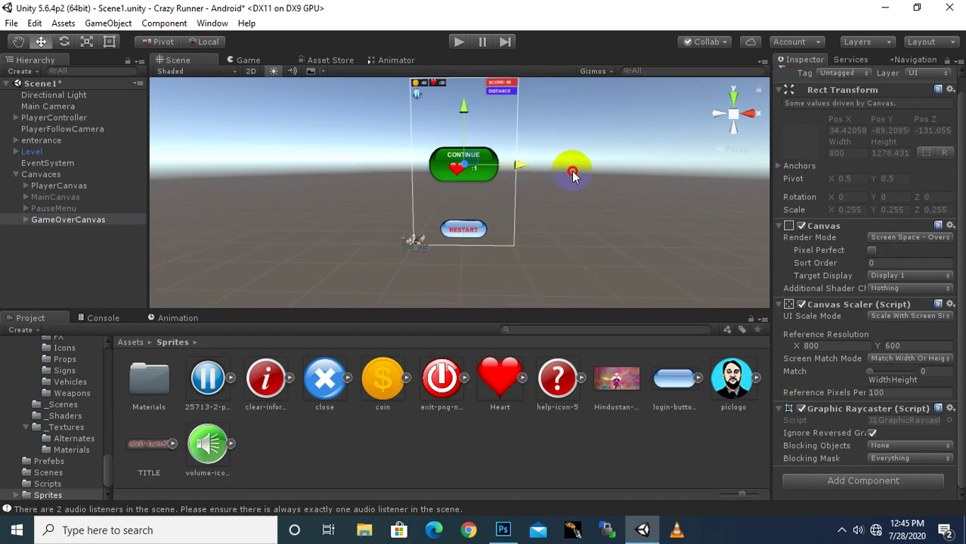
drag(521, 168, 553, 182)
click(65, 220)
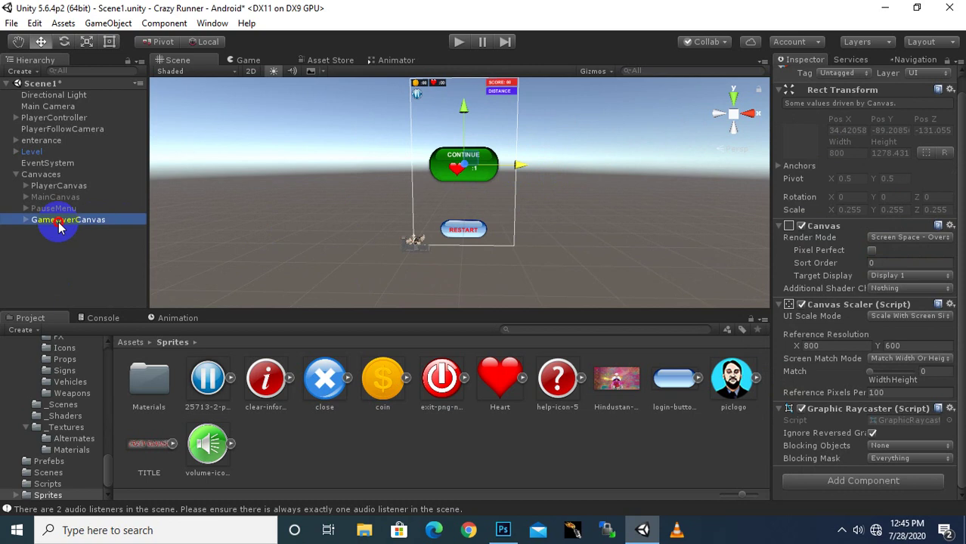
click(517, 167)
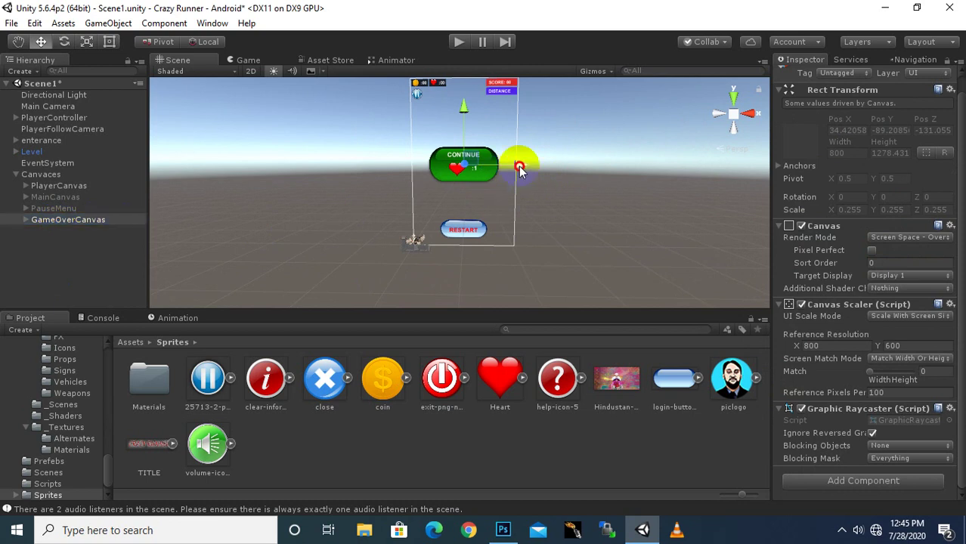
click(86, 42)
click(40, 44)
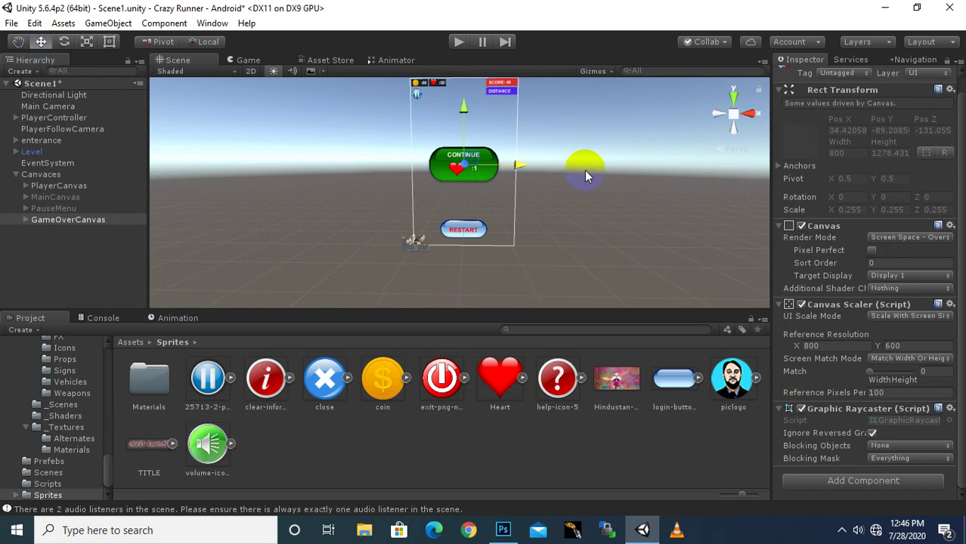
Step: Expand GameOverCanvas, slide the CONTINUE Panel right, then undo the move
click(527, 168)
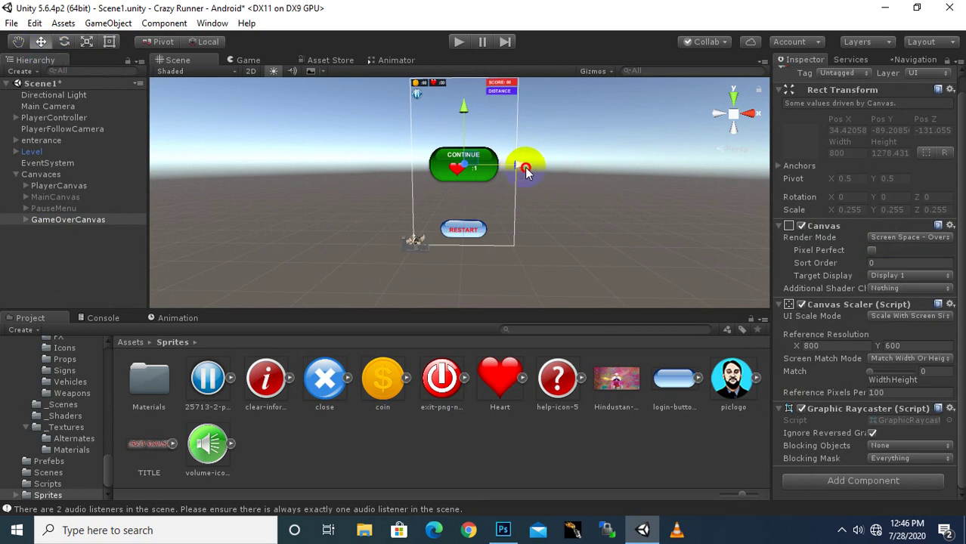
click(26, 219)
click(52, 231)
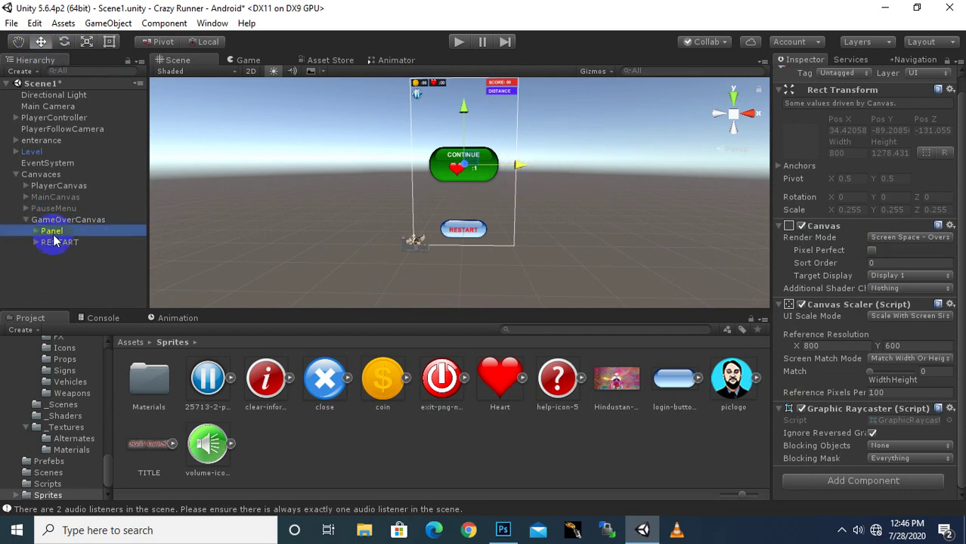
drag(519, 164, 539, 170)
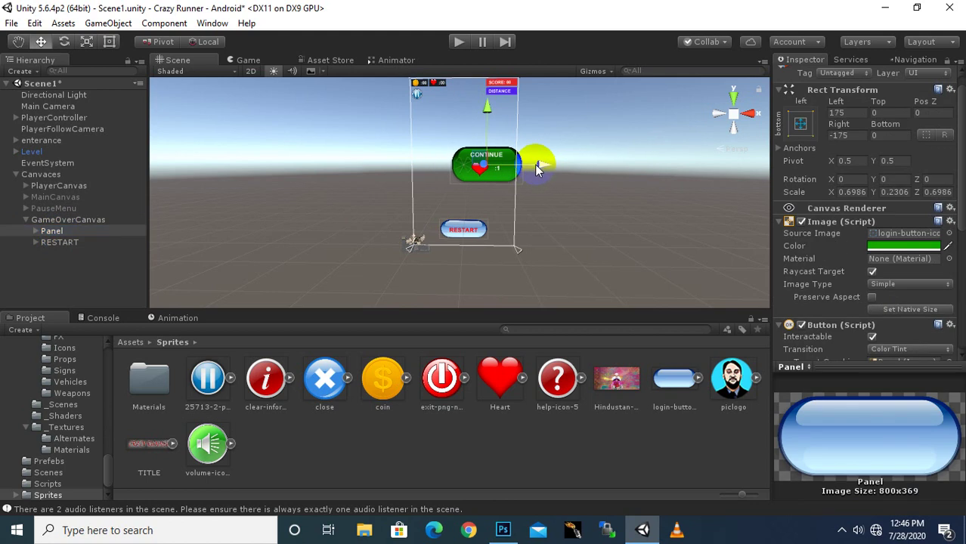
key(ctrl+z)
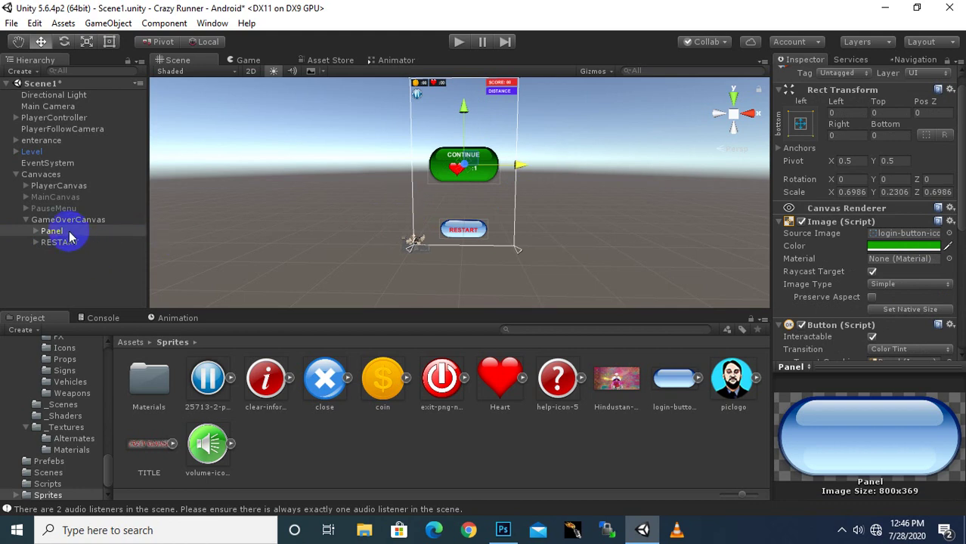
Step: Select PlayerCanvas, then RESTART, then GameOverCanvas in the Hierarchy
click(73, 187)
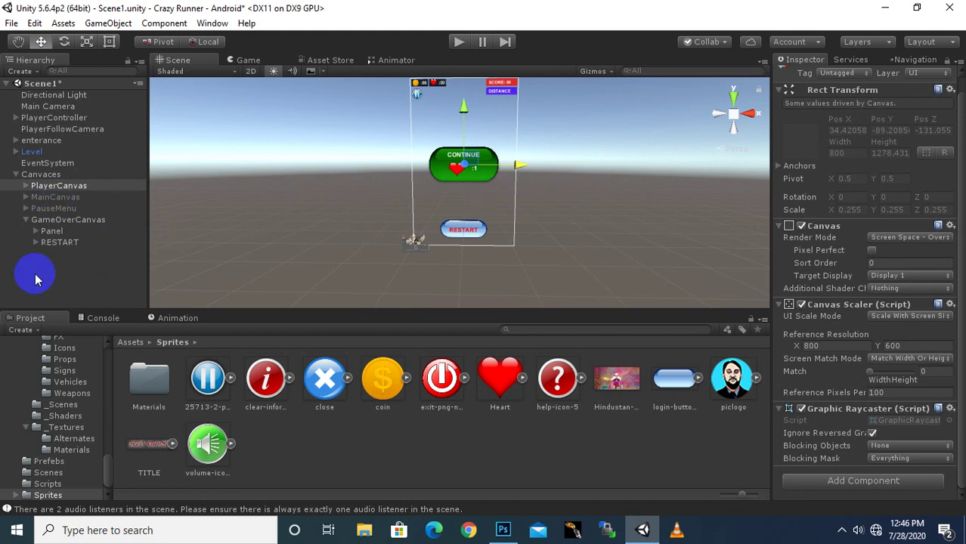
click(61, 242)
click(85, 230)
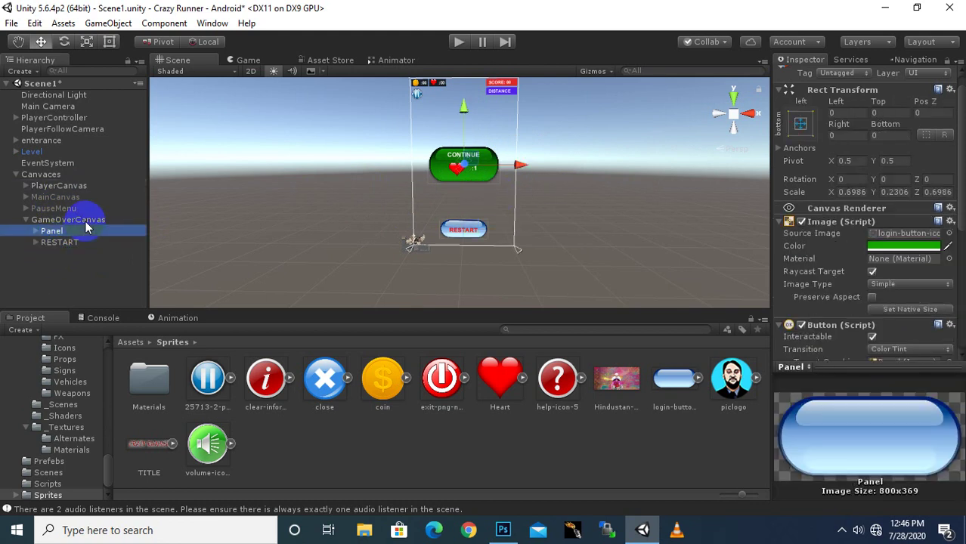
click(85, 220)
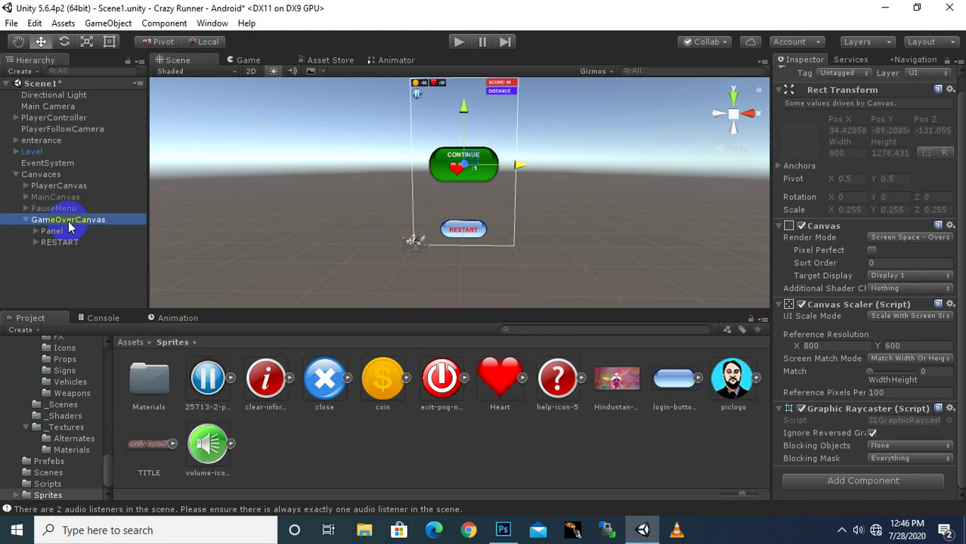
Step: Create an empty child of GameOverCanvas and name it GameOver
right_click(69, 221)
click(125, 339)
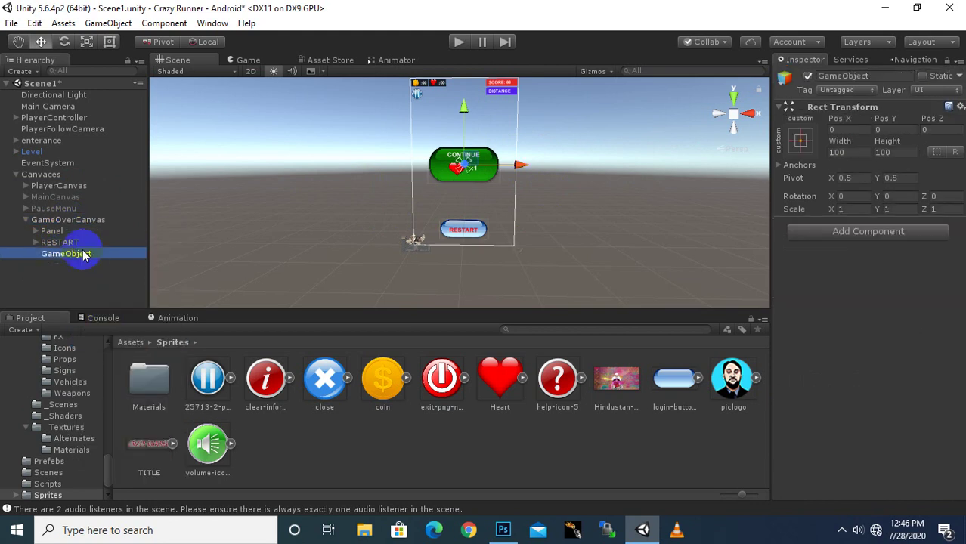
right_click(69, 257)
click(103, 298)
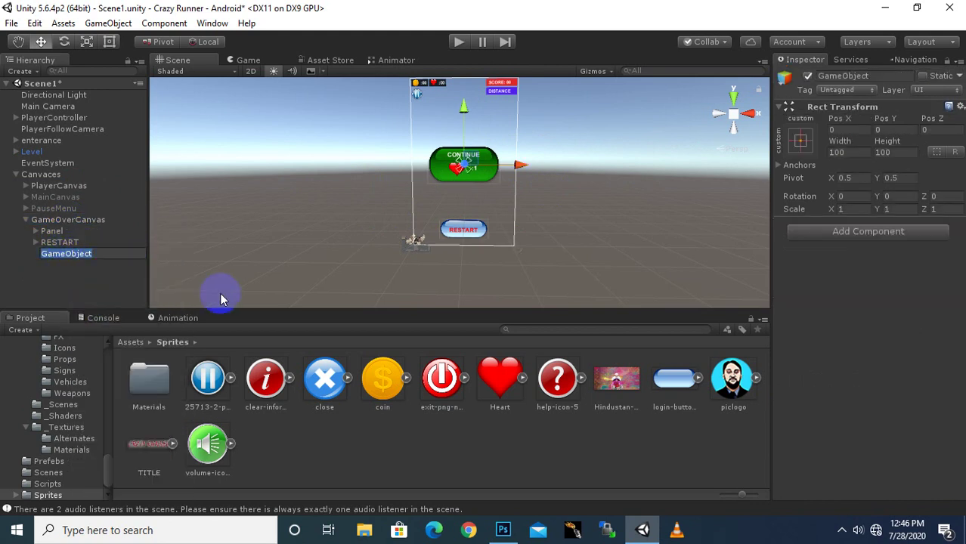
text(Game)
text(Over)
key(Return)
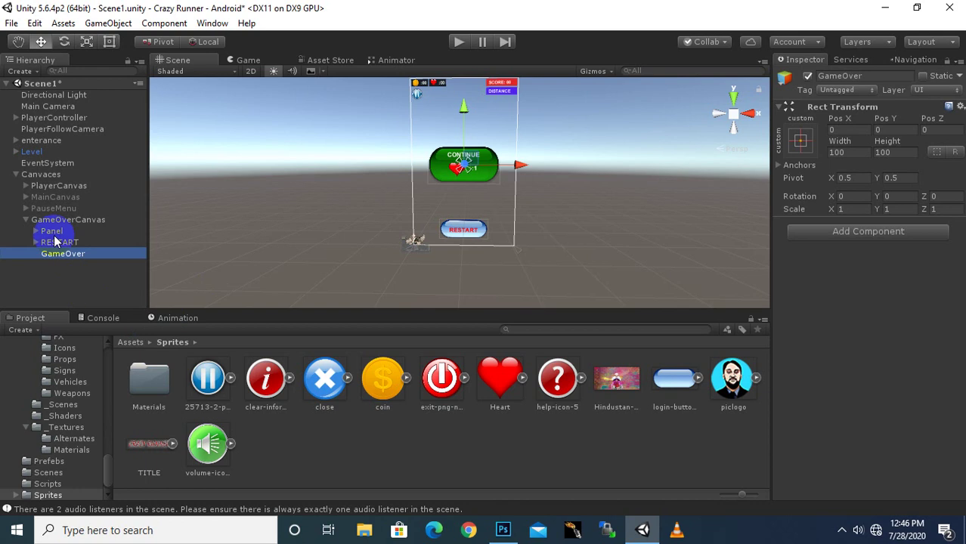
Step: Parent Panel and RESTART under the GameOver object in the Hierarchy
click(51, 232)
ctrl+click(60, 244)
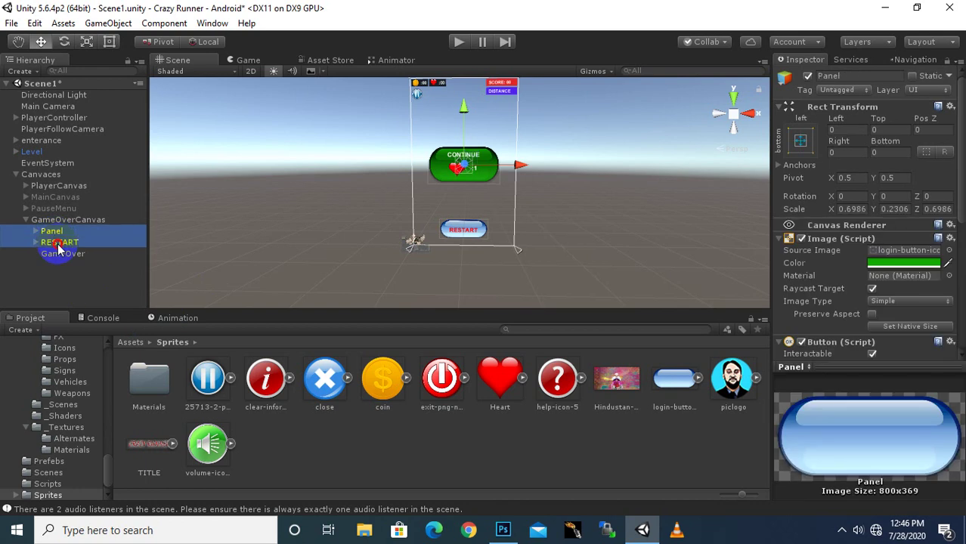
ctrl+click(66, 257)
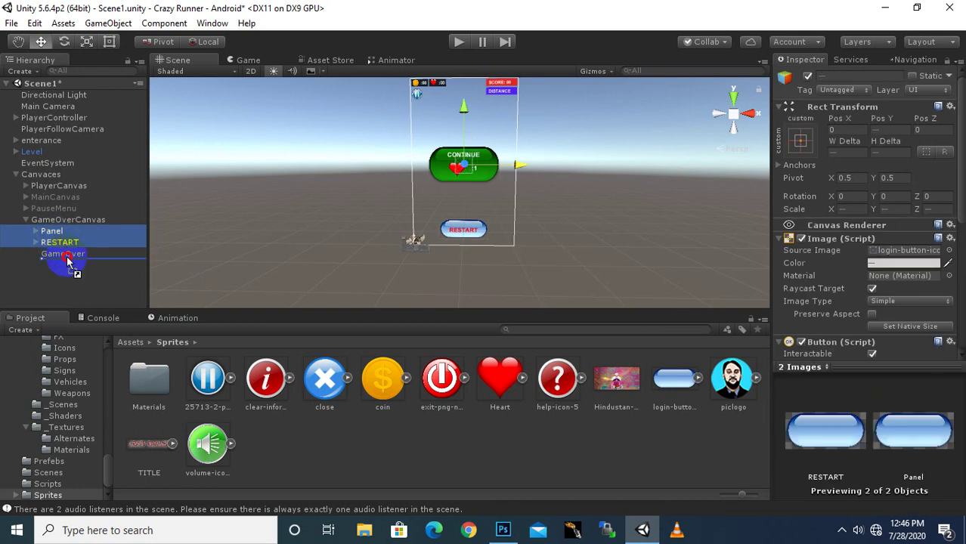
drag(67, 257, 69, 262)
Step: Drag the collapsed GameOver group right off the canvas to Pos X 772, Y 0
click(40, 232)
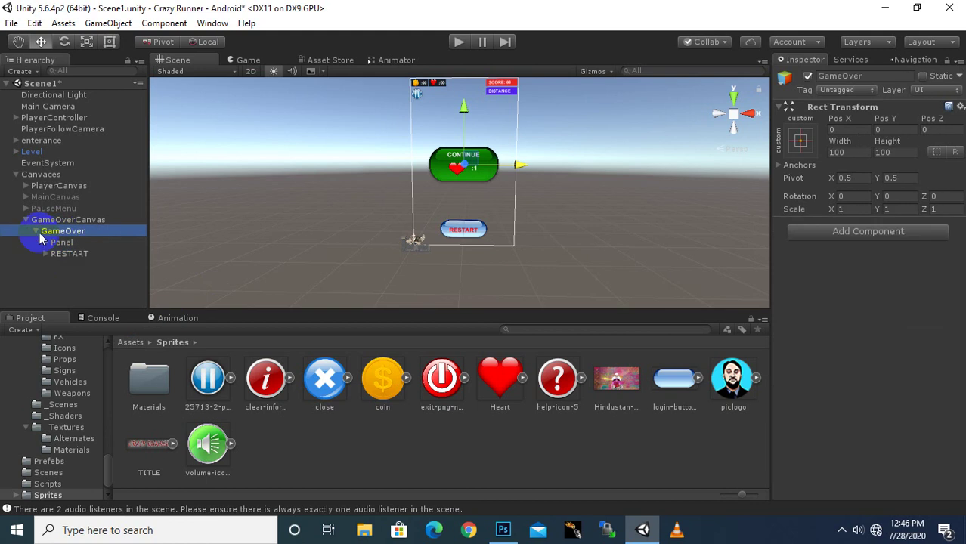
click(36, 231)
drag(521, 167, 621, 186)
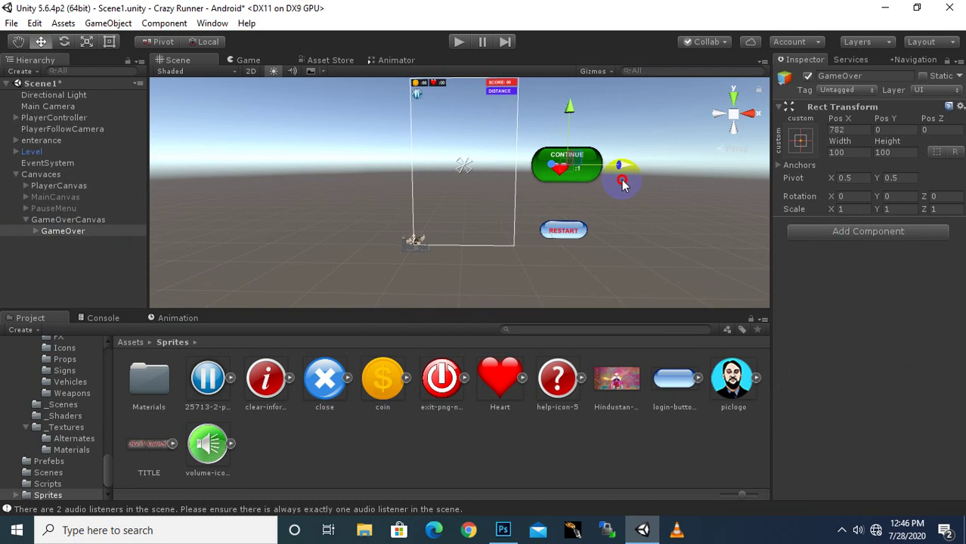
drag(621, 185, 623, 184)
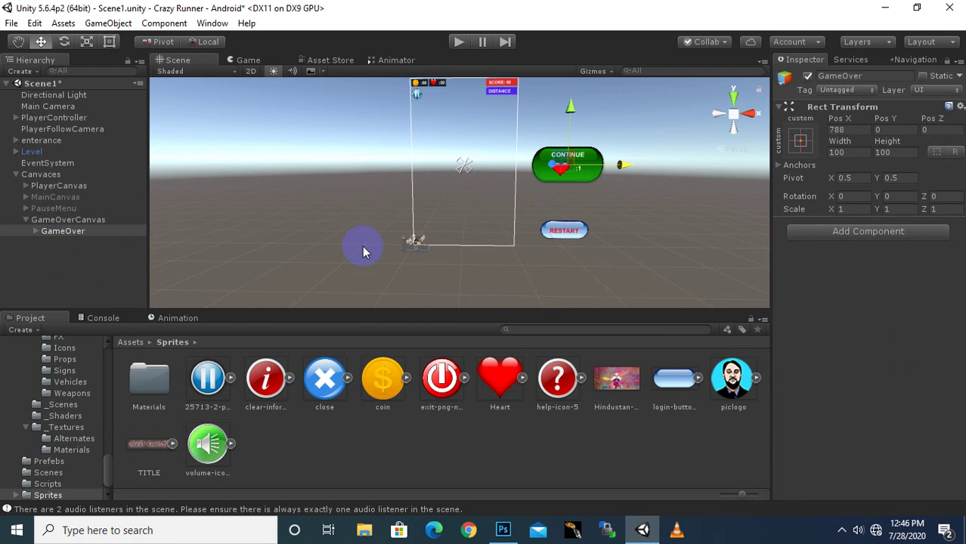
drag(619, 164, 616, 164)
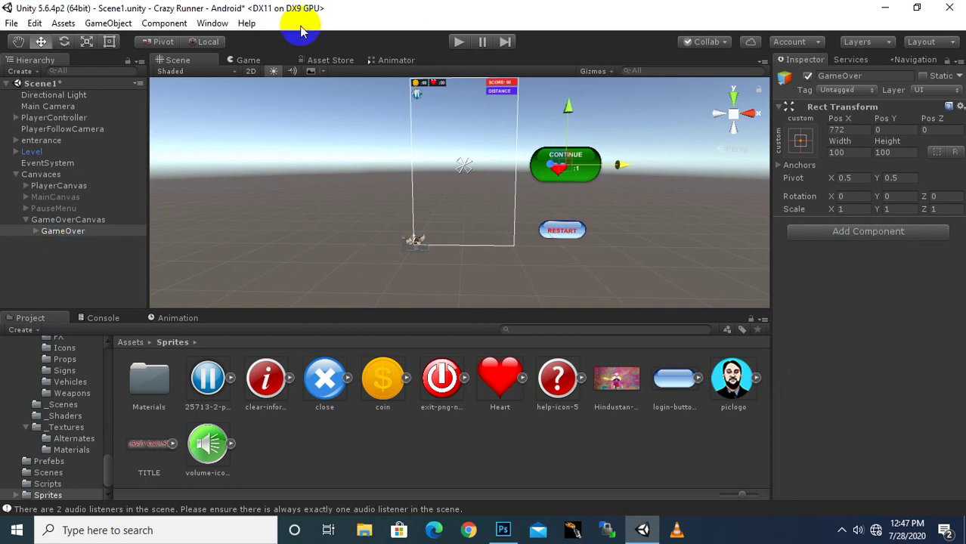
Step: Start a new clip from the Animation window and browse to the Assets/Animations folder
click(217, 23)
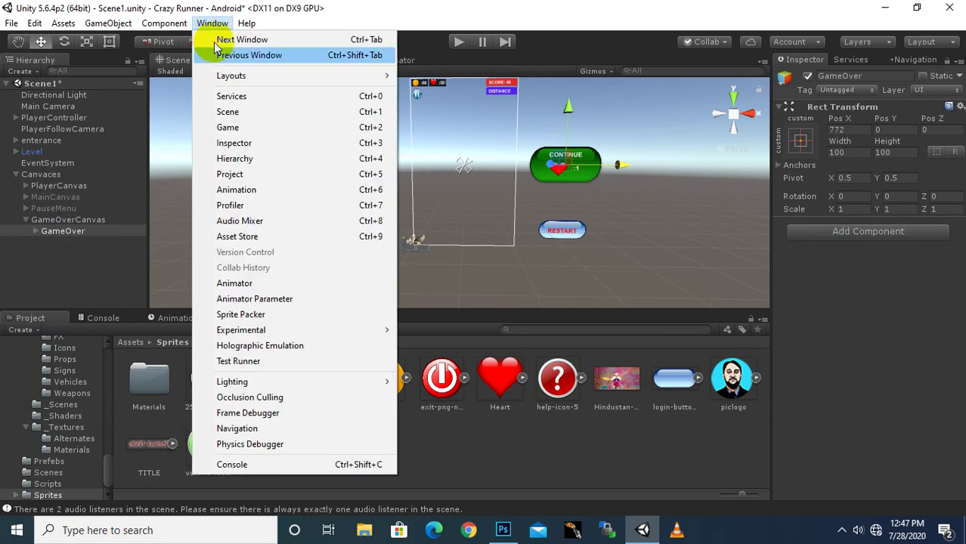
click(232, 194)
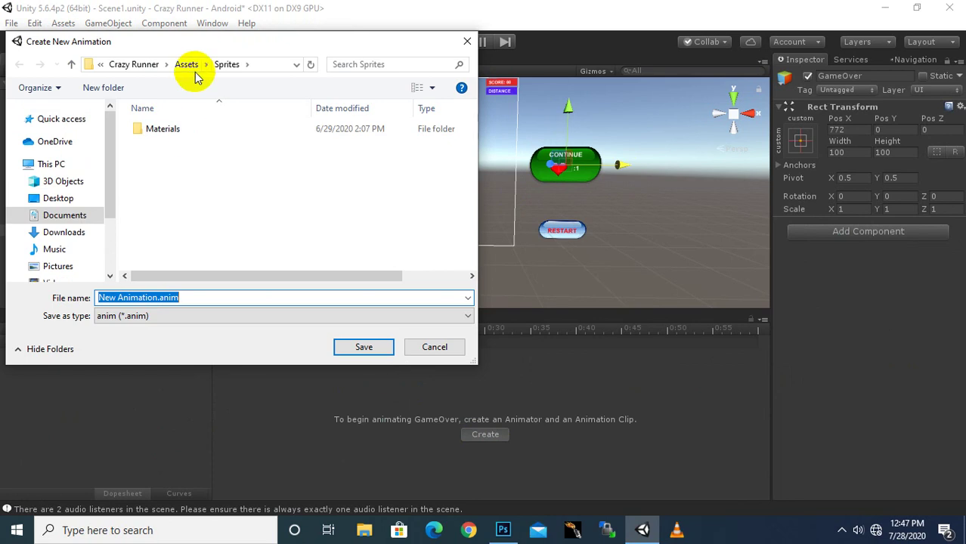
click(189, 66)
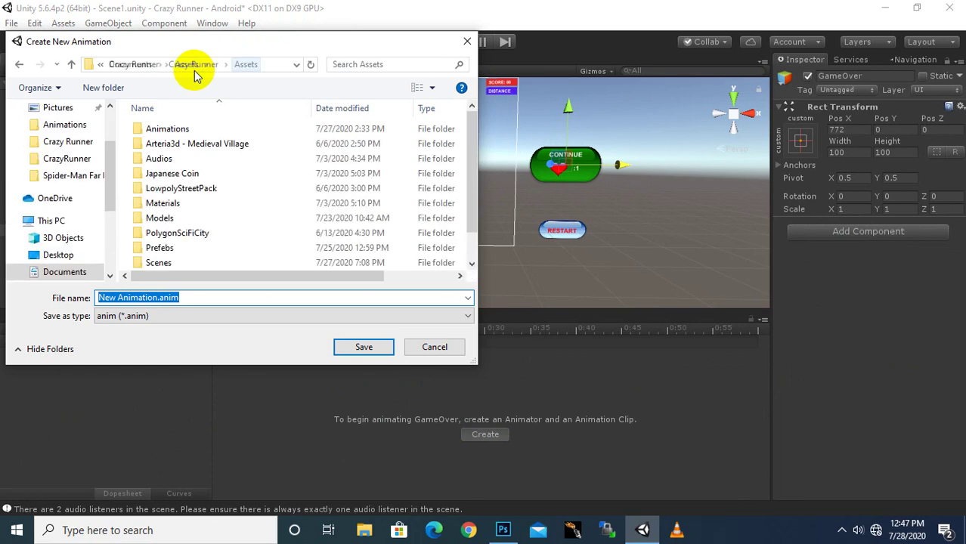
click(165, 131)
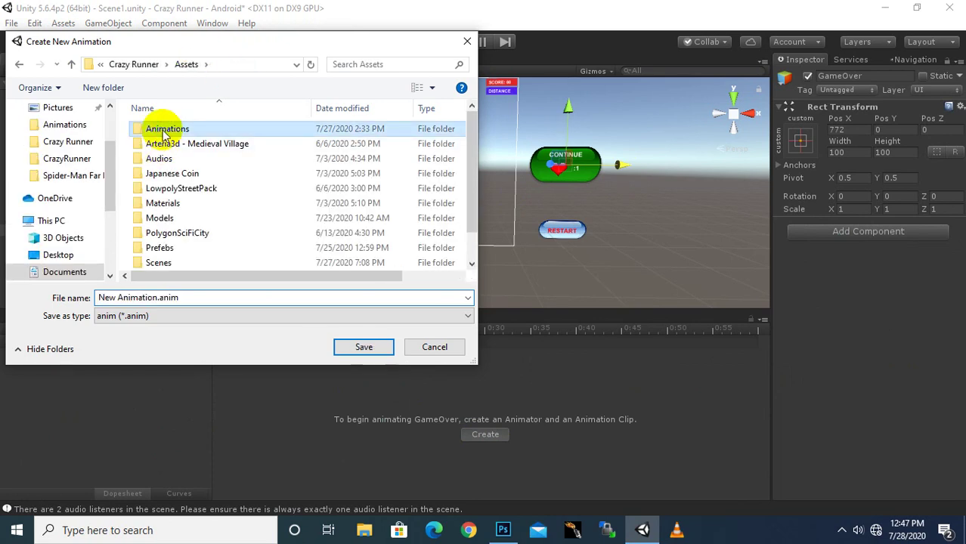
double_click(165, 132)
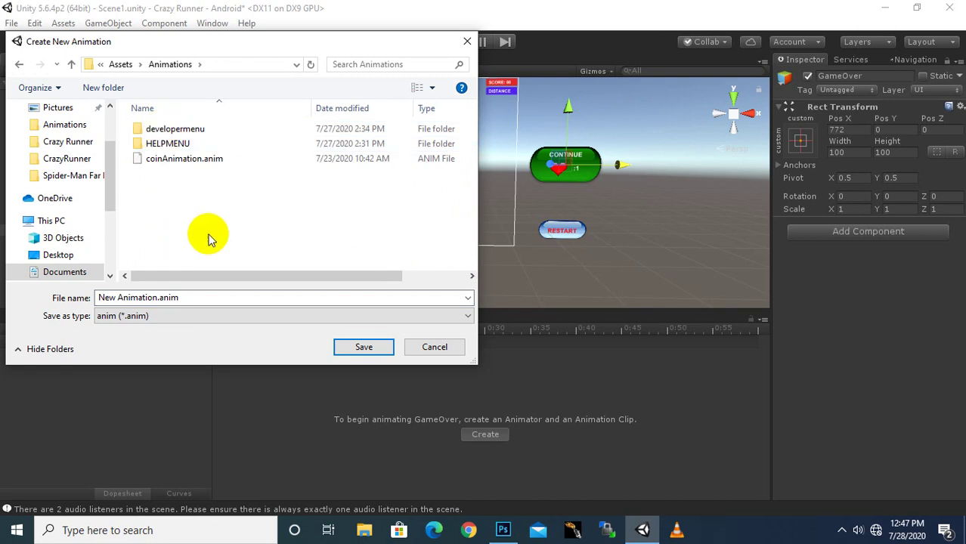
Step: Create a new folder named gameoveranimation inside Animations
right_click(231, 289)
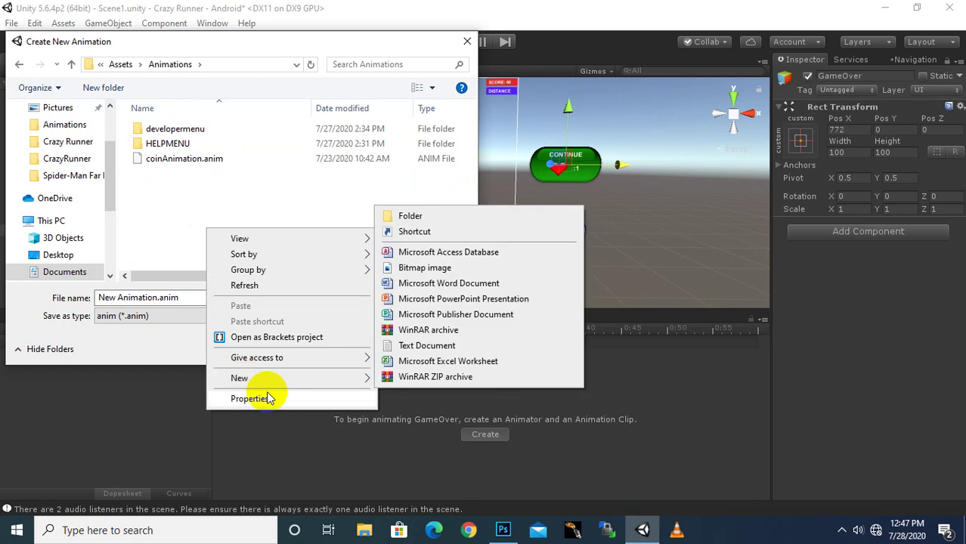
mouse_move(361, 387)
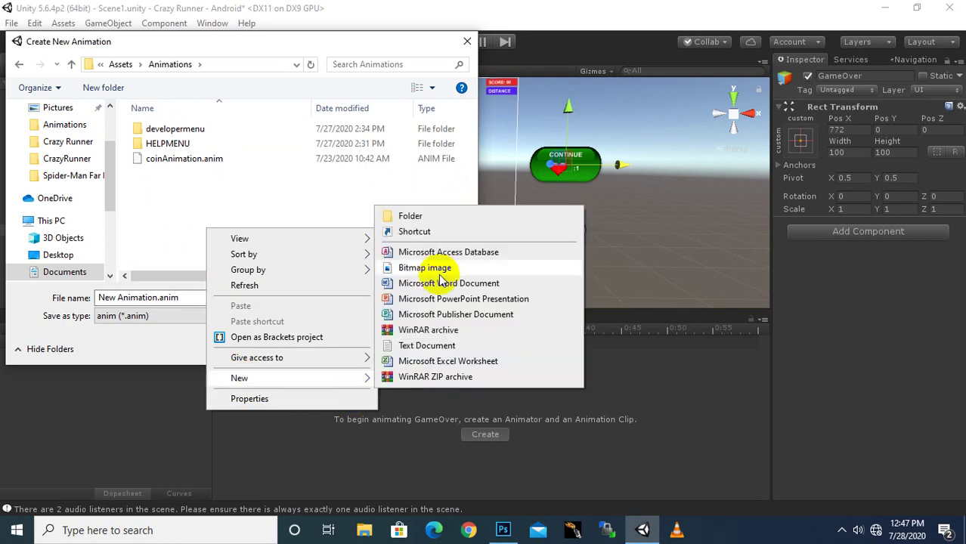
click(427, 217)
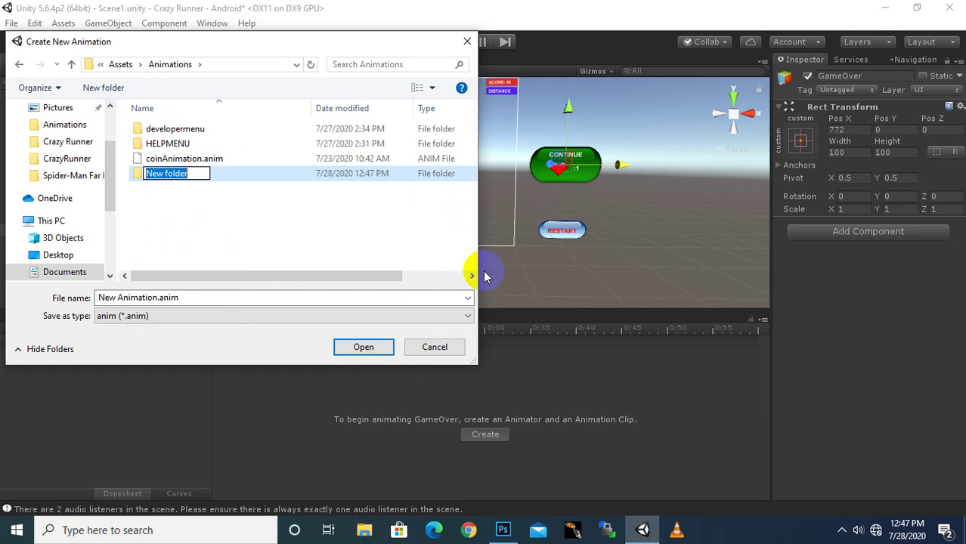
text(gameo)
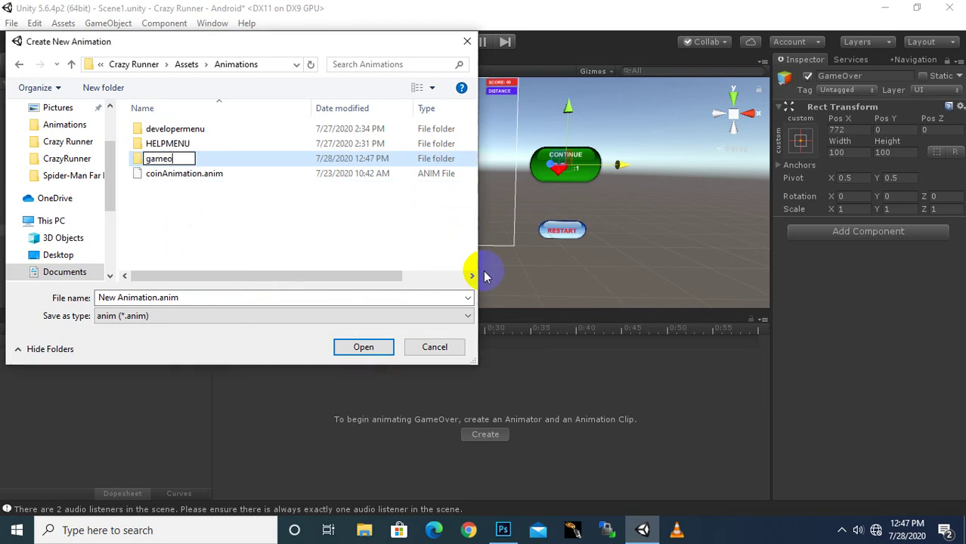
text(verani)
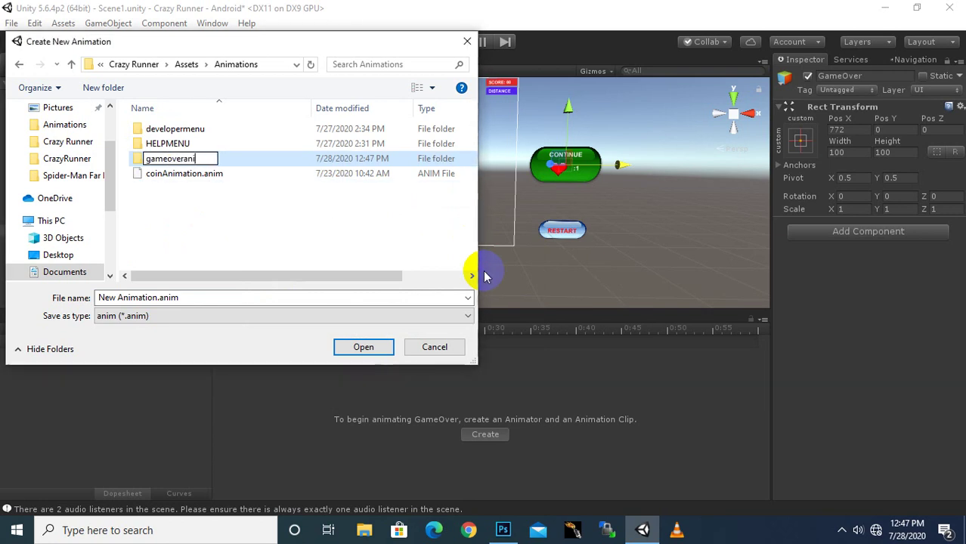
text(mation)
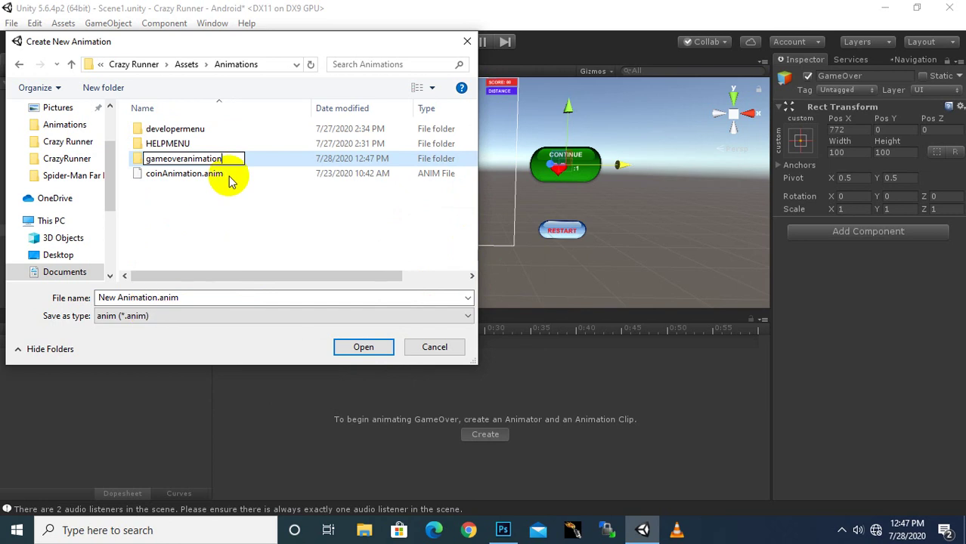
click(111, 301)
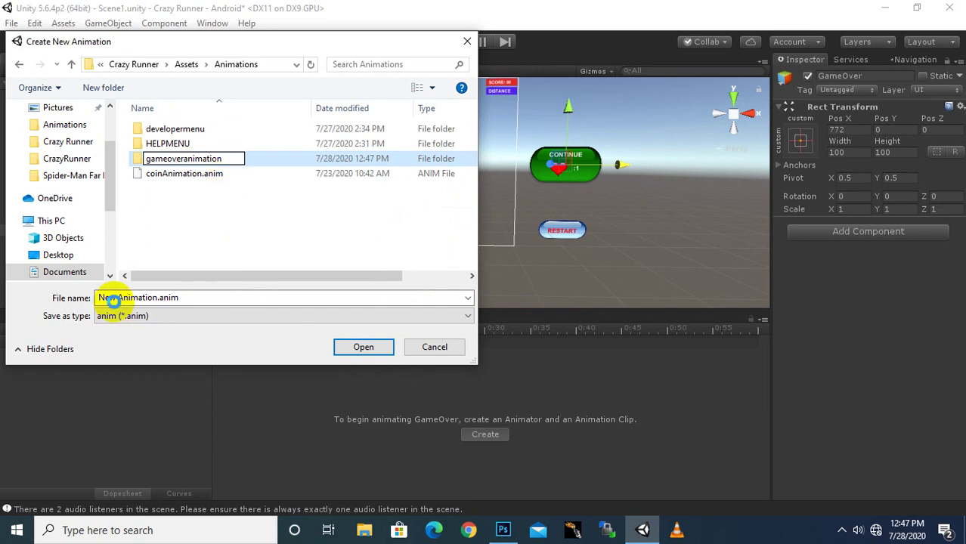
Step: Save the clip as ShowAnimation.anim in the gameoveranimation folder
click(121, 300)
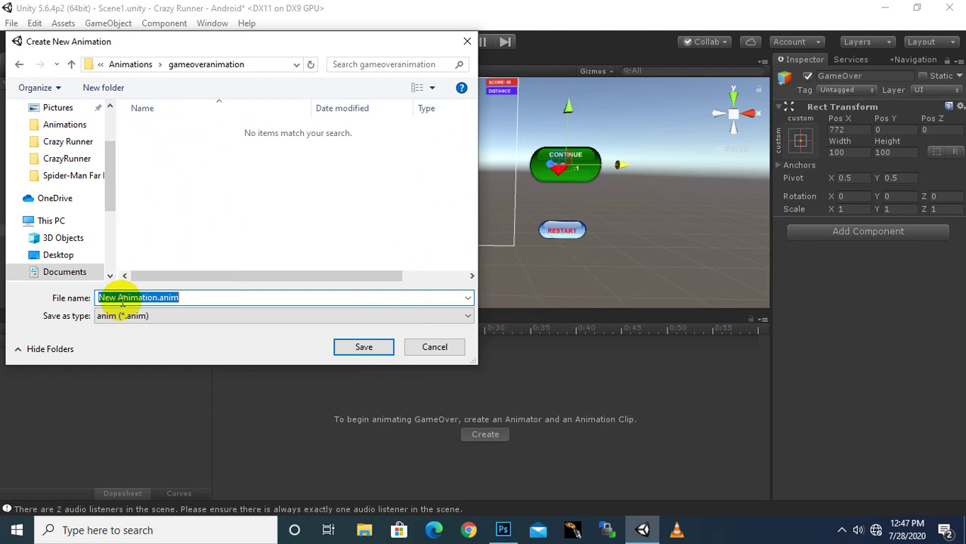
drag(118, 300, 72, 303)
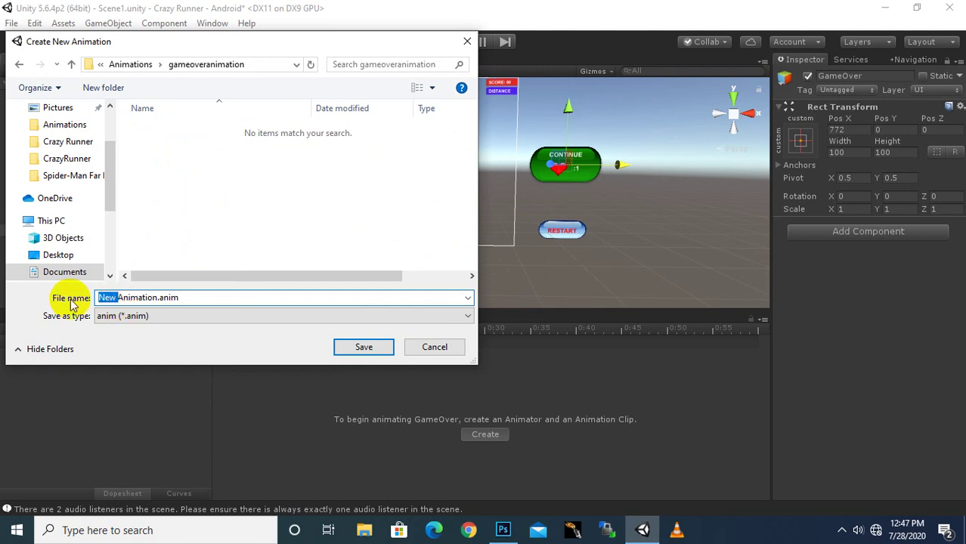
text(Show)
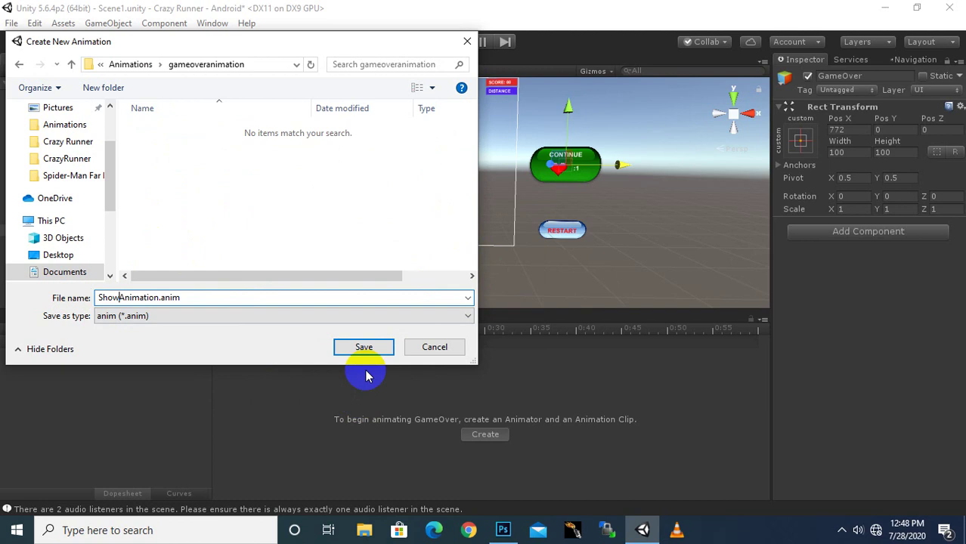
click(364, 347)
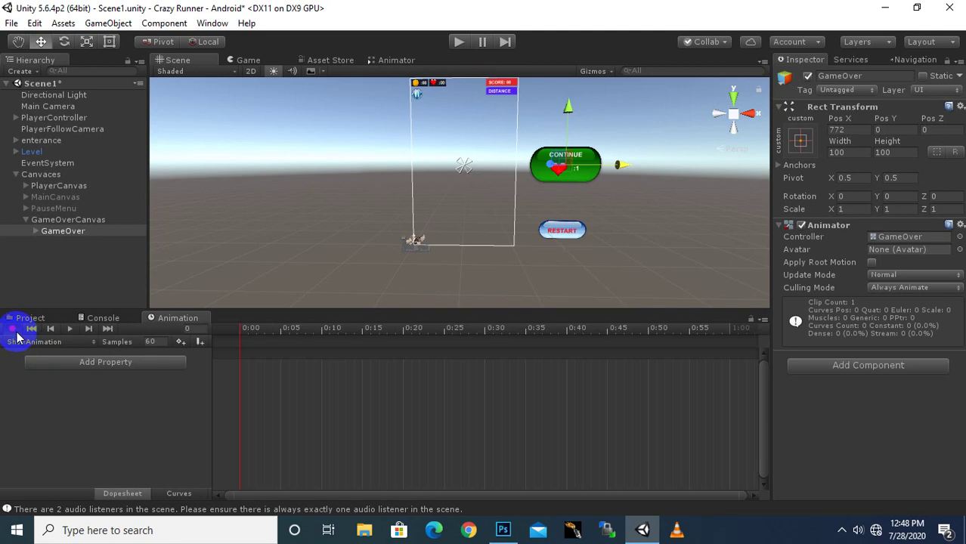
Step: Record a starting key off-screen at 0:00 and a centred panel key at 0:40
click(12, 329)
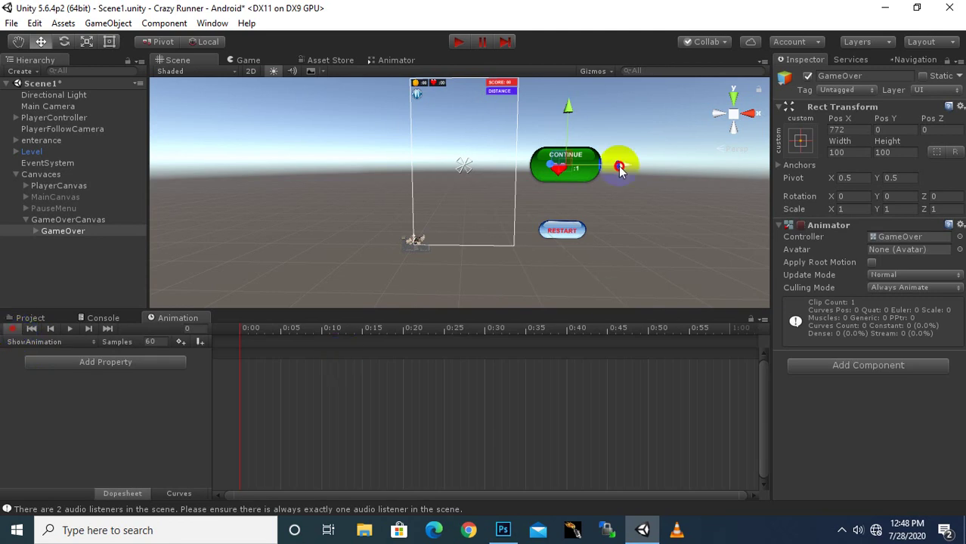
drag(619, 171, 614, 172)
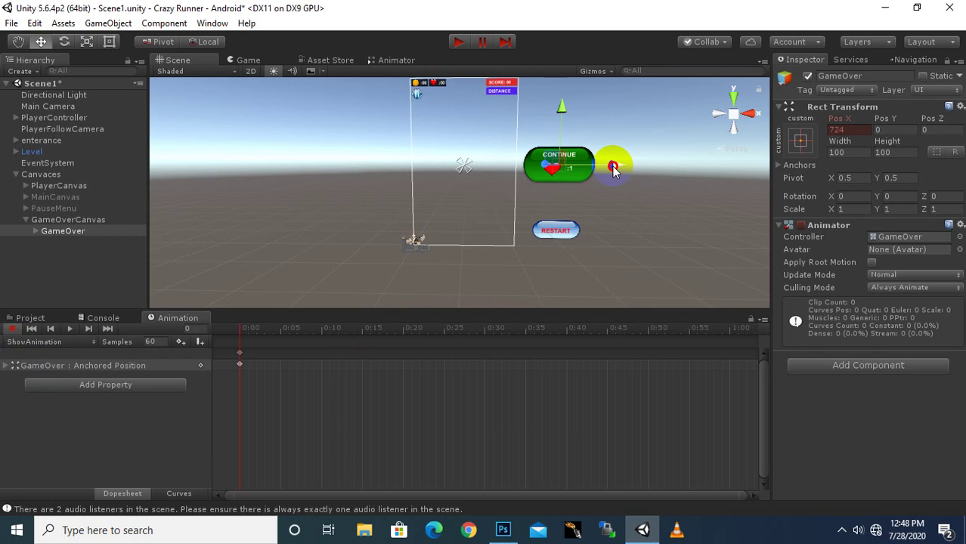
drag(614, 169, 616, 169)
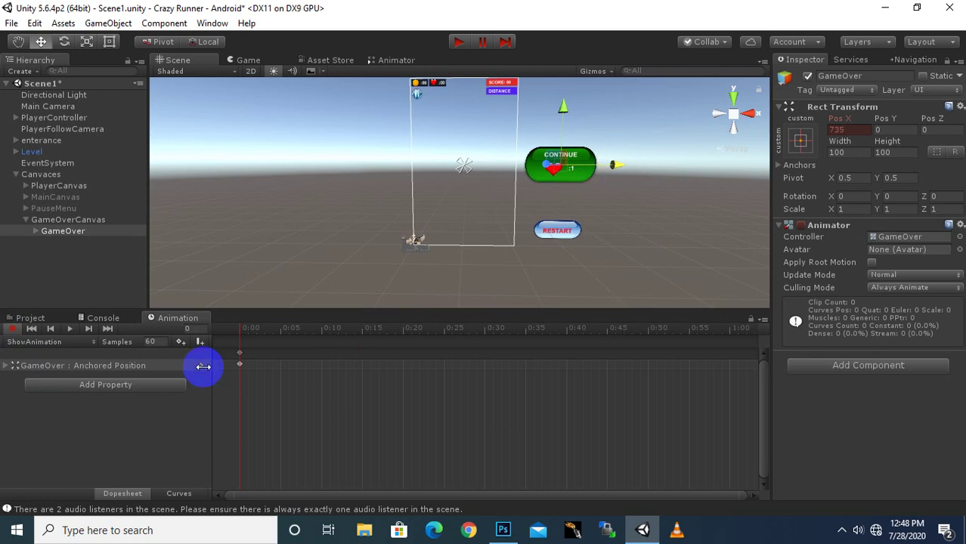
click(567, 333)
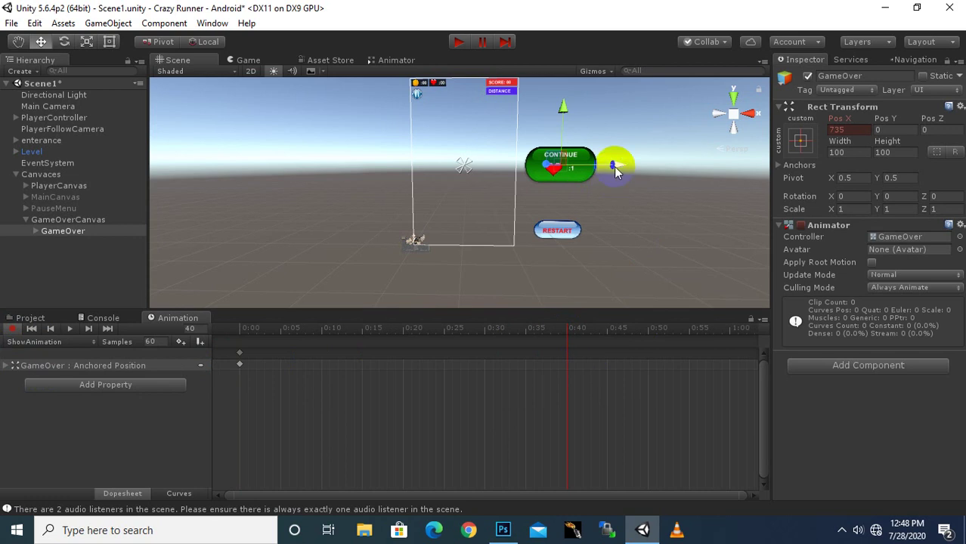
drag(615, 164, 518, 181)
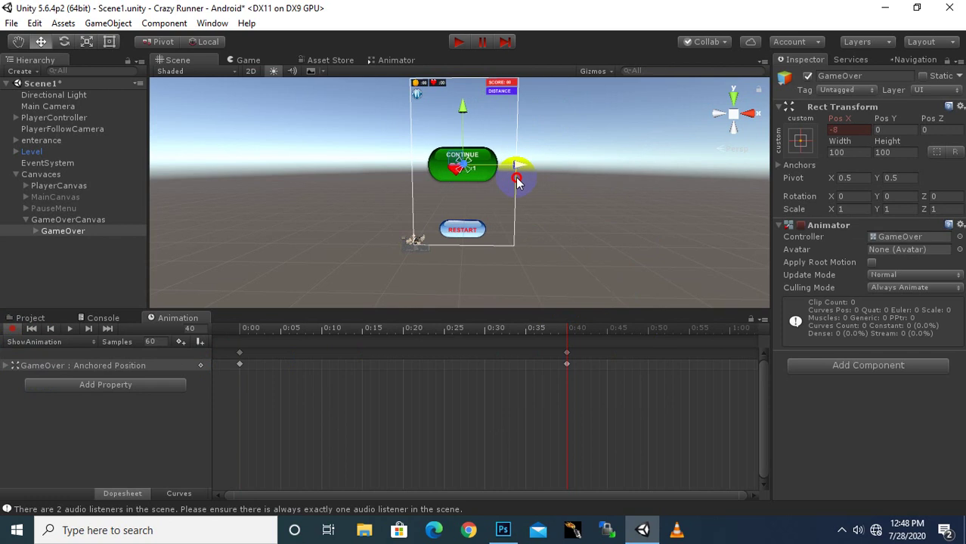
drag(518, 181, 520, 177)
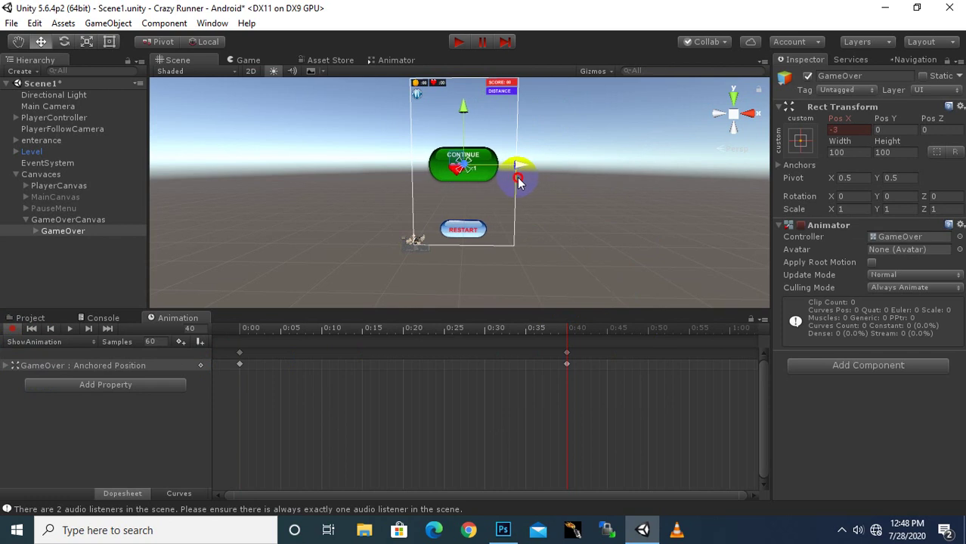
Step: Add a holding key at 0:50 for the centred position, then stop recording
click(567, 356)
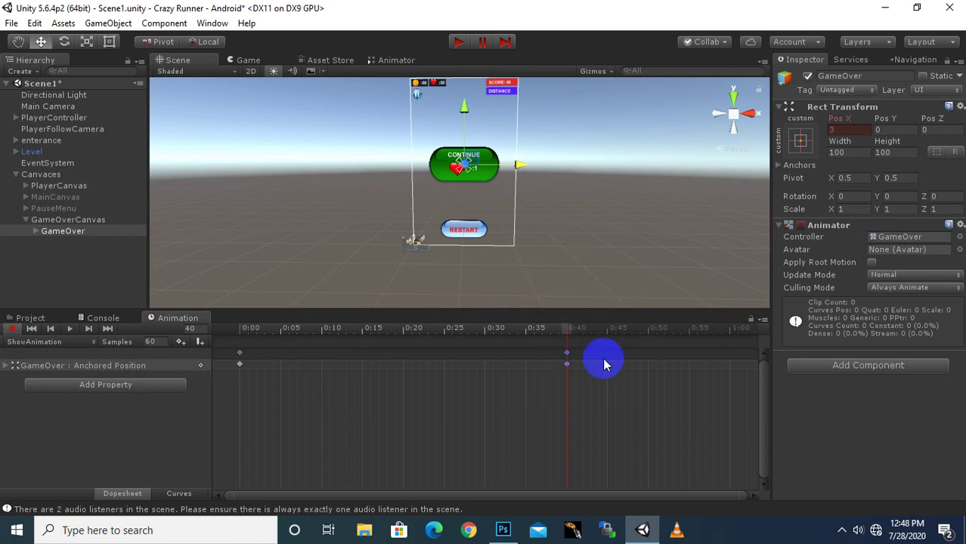
click(648, 330)
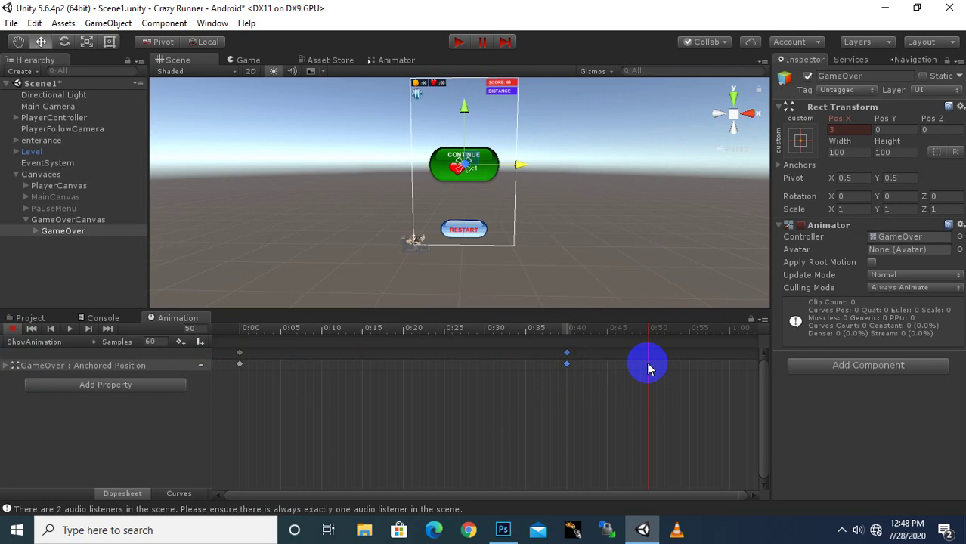
click(648, 368)
right_click(465, 359)
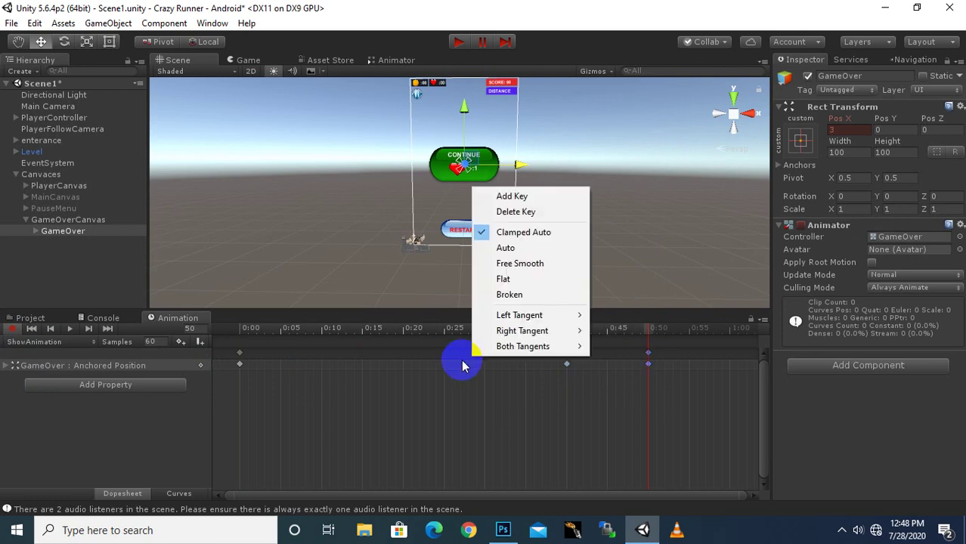
click(485, 45)
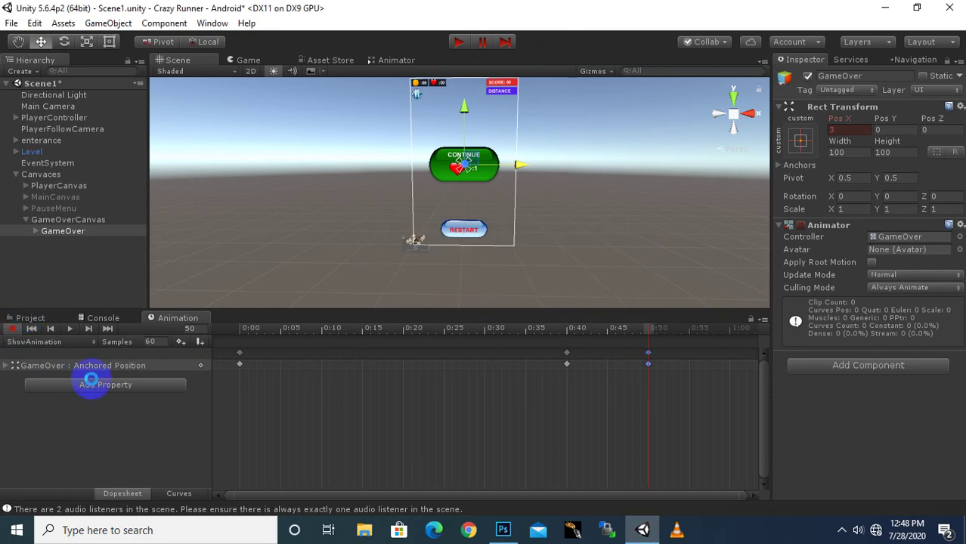
click(12, 329)
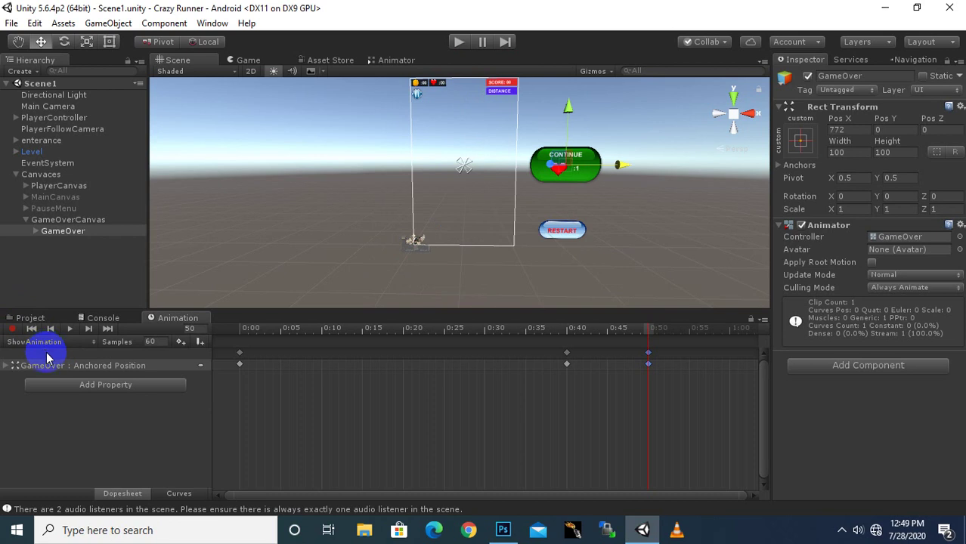
Step: Create a new clip saved as hideAnimation.anim and turn on keyframe recording
click(53, 344)
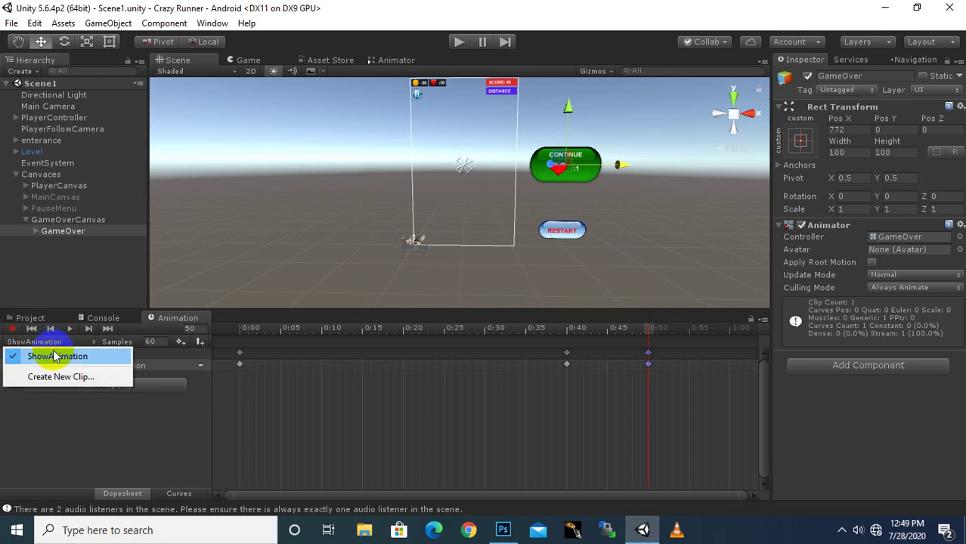
click(72, 386)
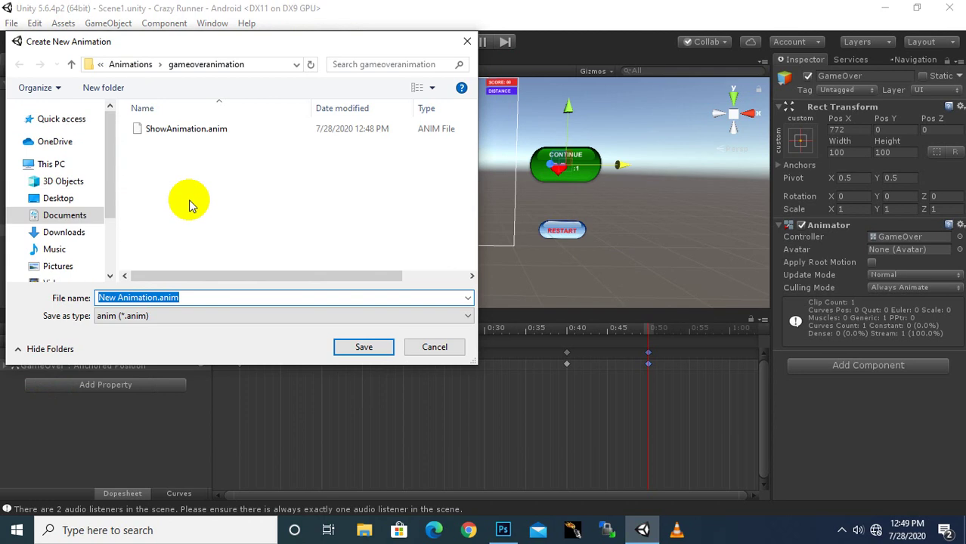
double_click(108, 298)
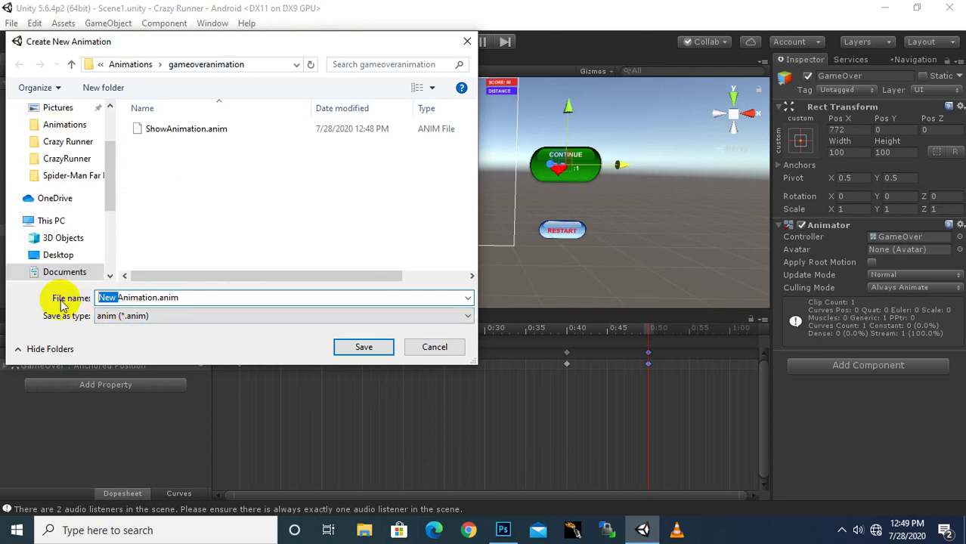
text(hi)
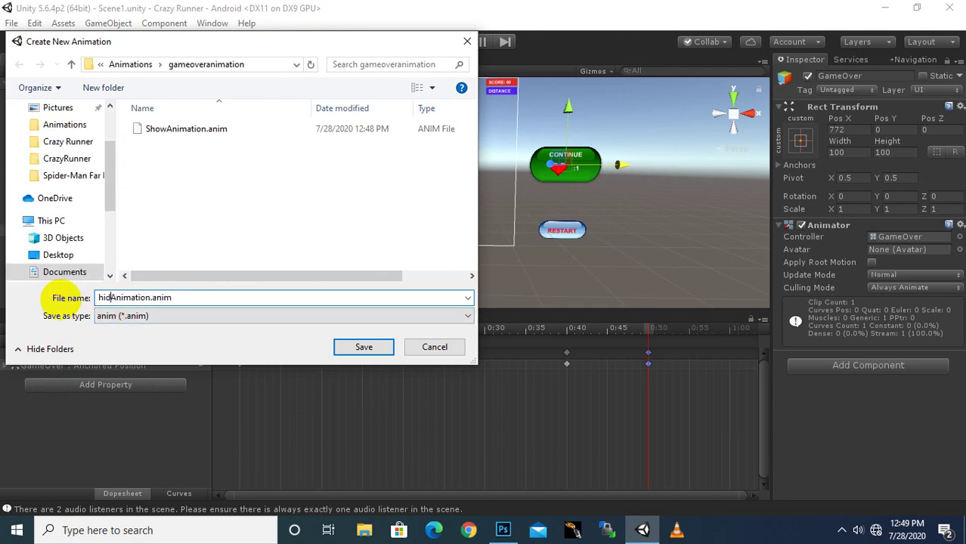
text(de)
key(Return)
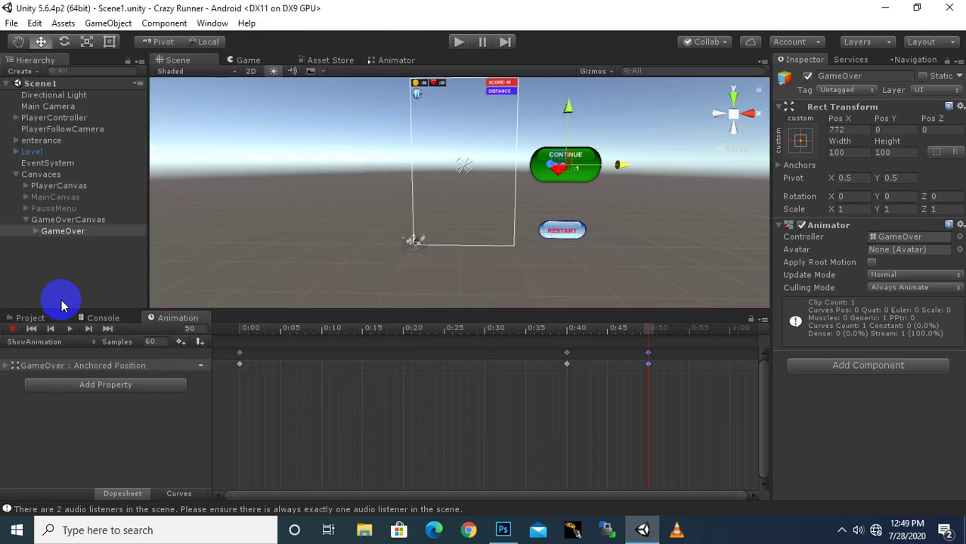
click(11, 330)
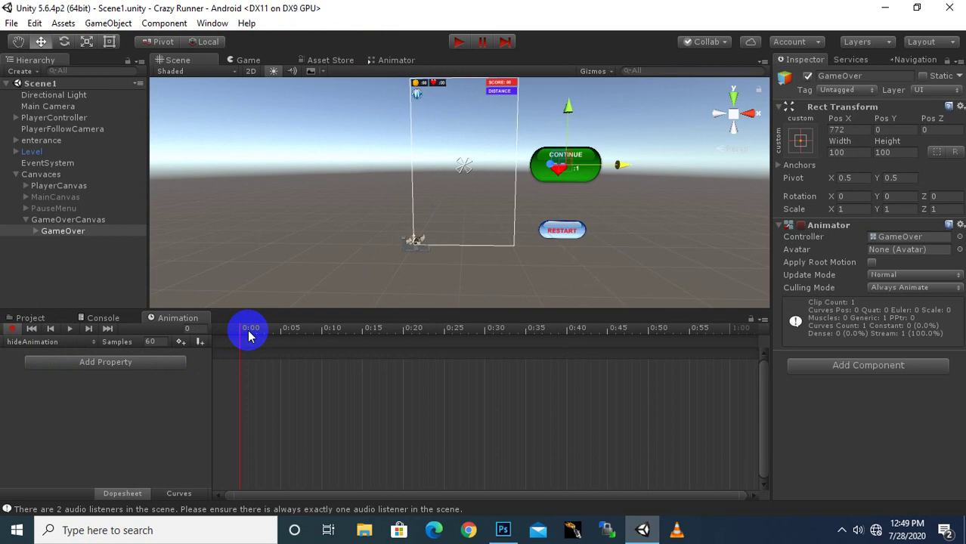
Step: Key GameOver at Pos X 0 at 0:00, then slide it off right at 0:40
text(0)
key(Return)
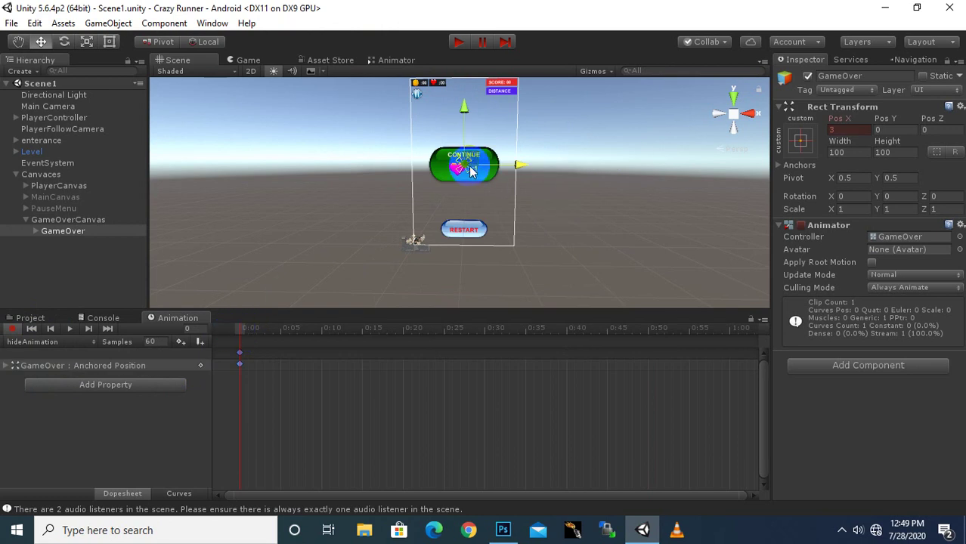
click(568, 333)
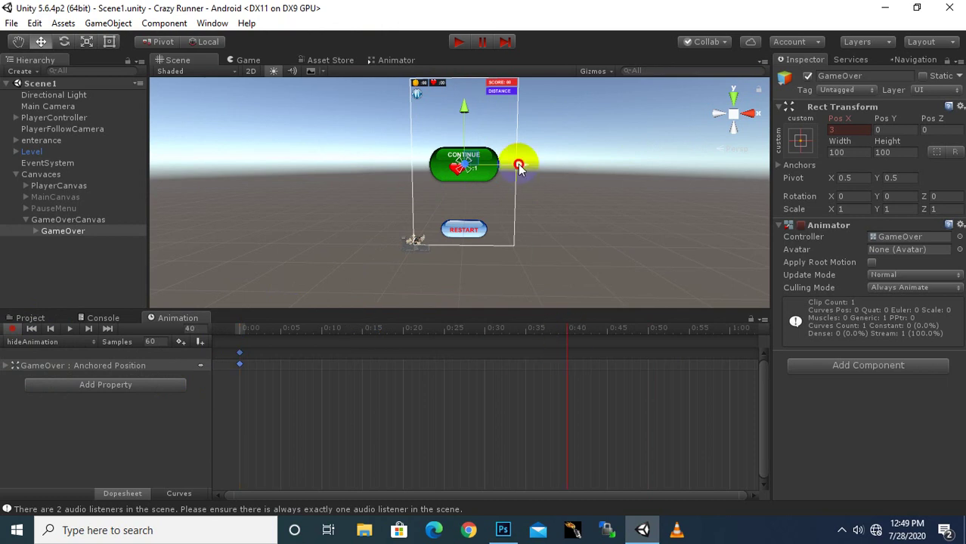
drag(518, 168, 612, 174)
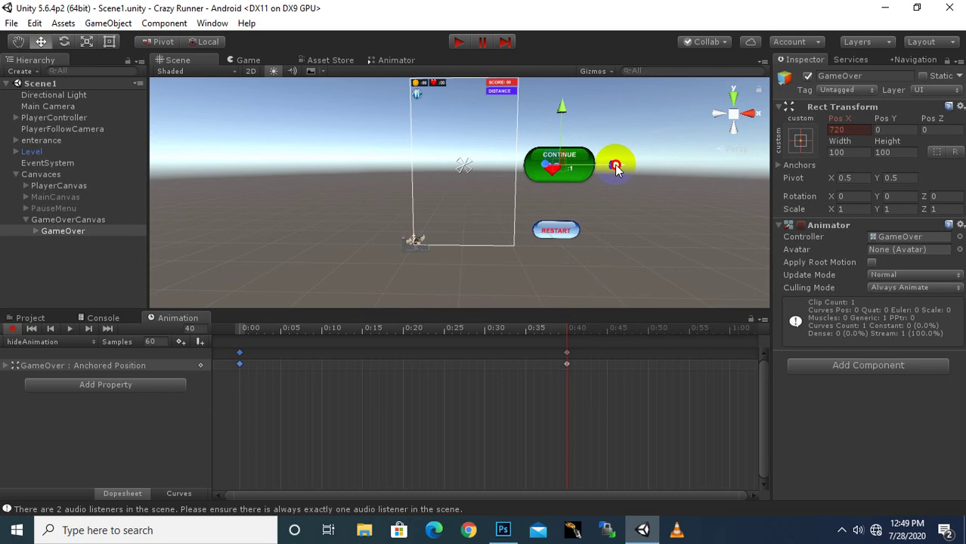
drag(613, 172, 617, 165)
Step: Add a holding keyframe at 0:50 with the panel off-screen at Pos X 741
click(568, 354)
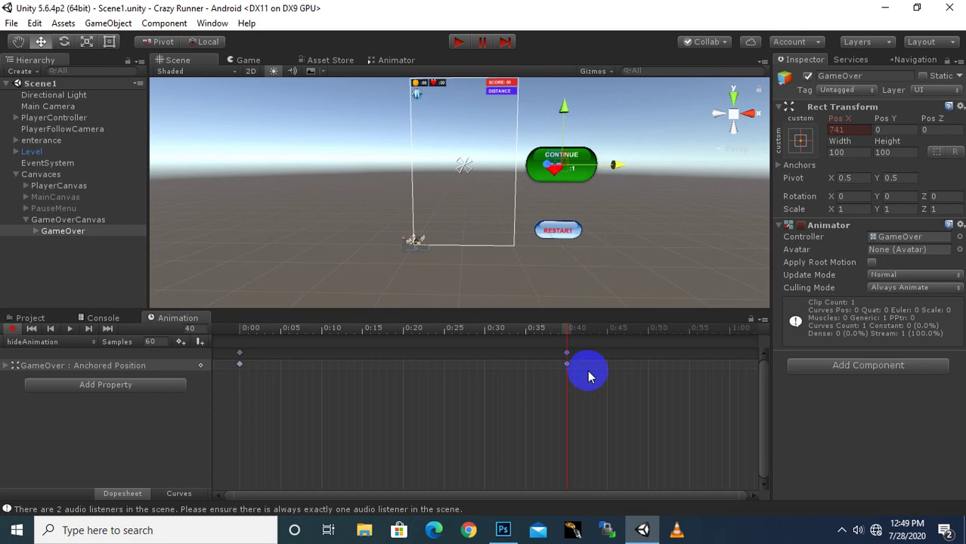
click(649, 331)
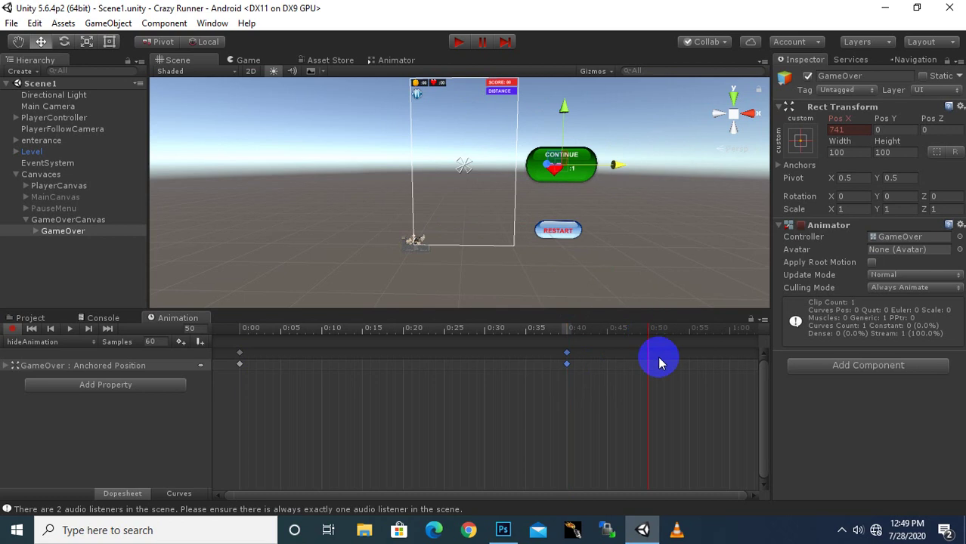
key(k)
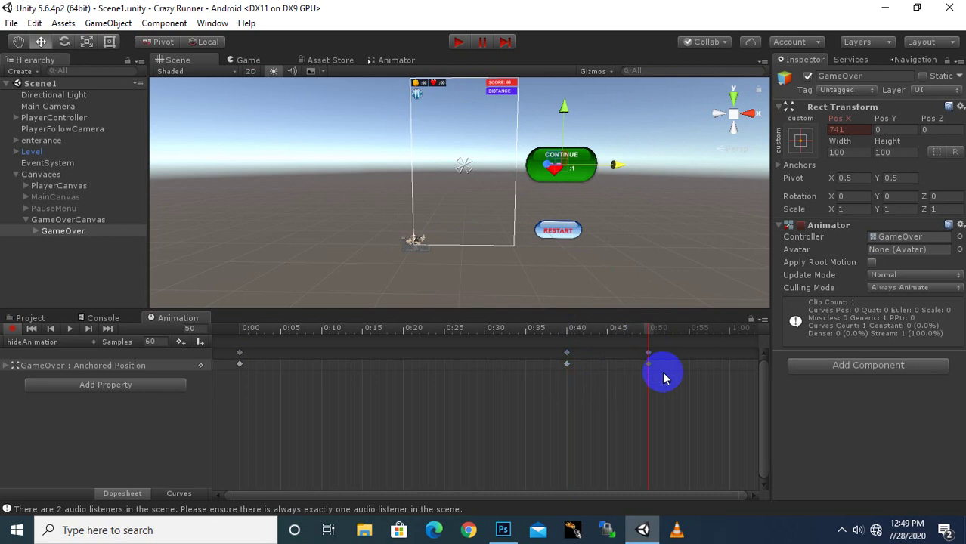
click(575, 254)
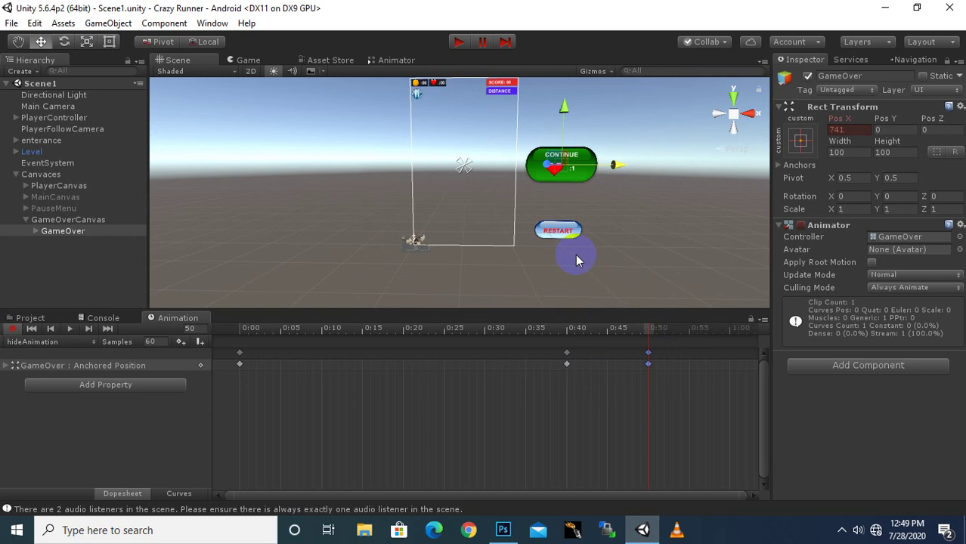
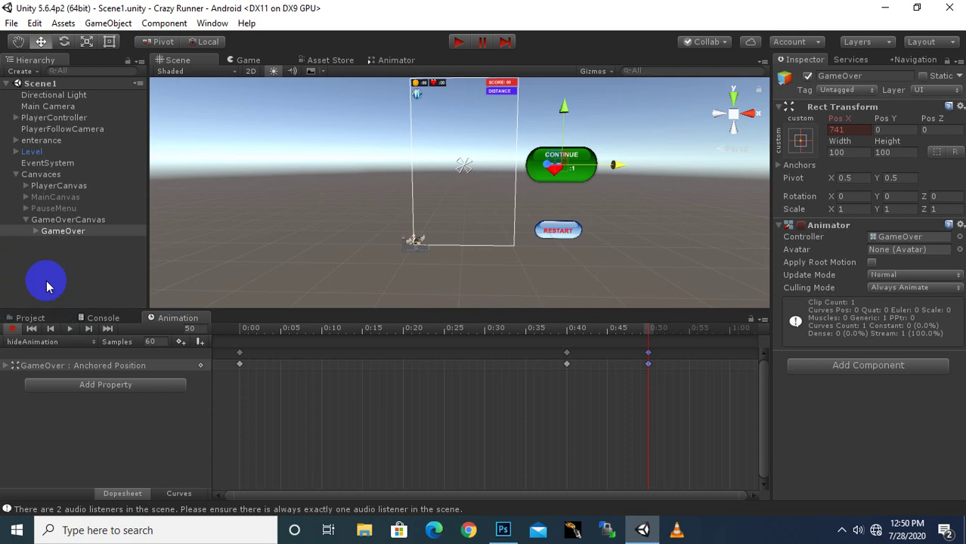
Step: Open the Assets > Animations > gameoveranimation folder in the Project view
scroll(240, 232, down, 1)
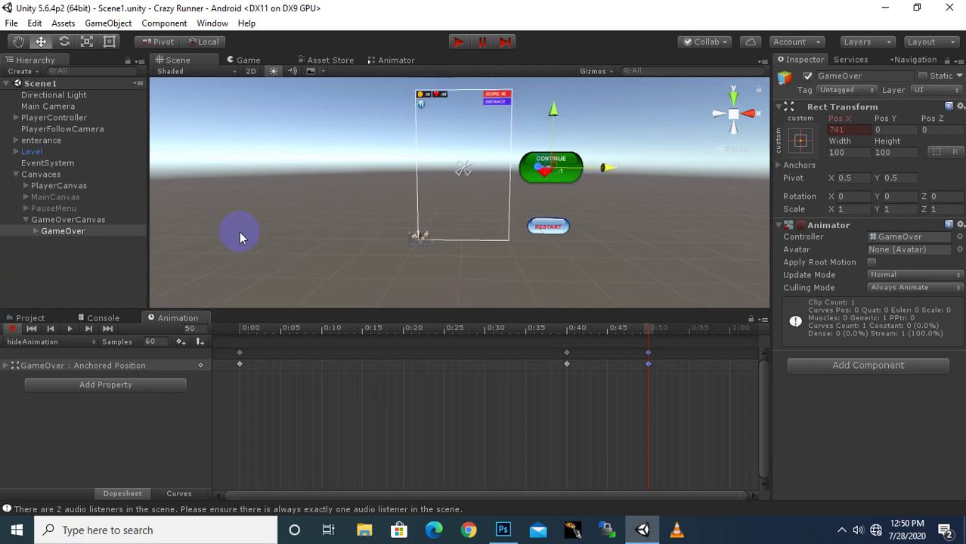
click(34, 318)
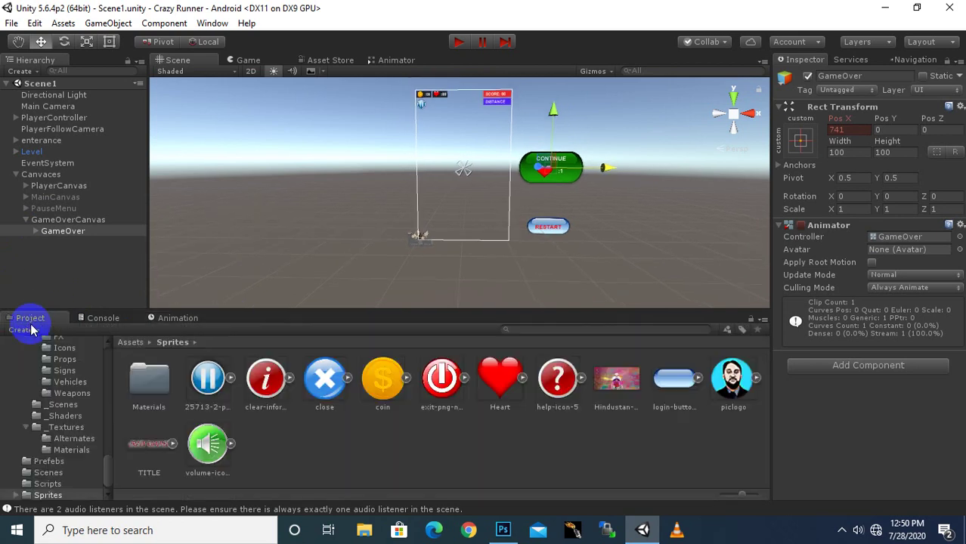
click(131, 342)
click(157, 386)
double_click(157, 386)
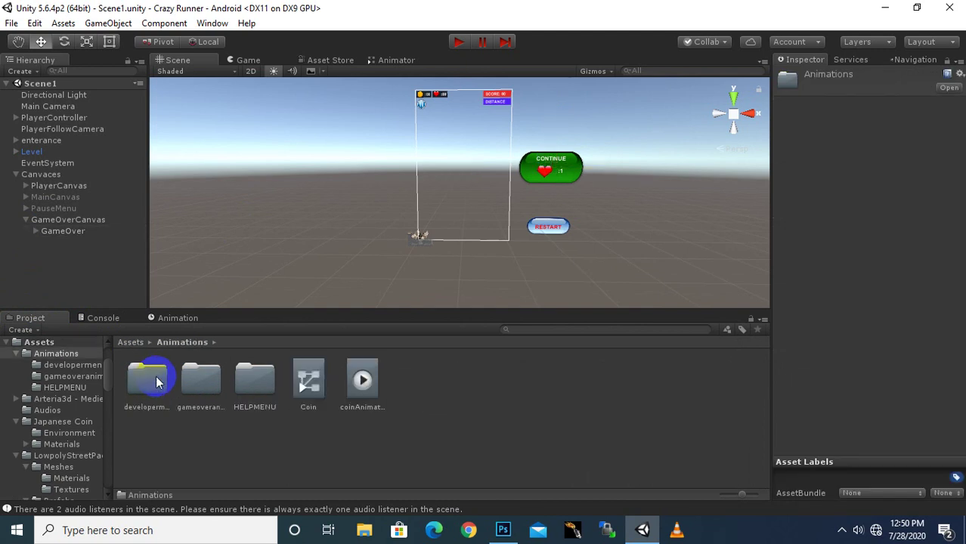
click(253, 378)
click(202, 378)
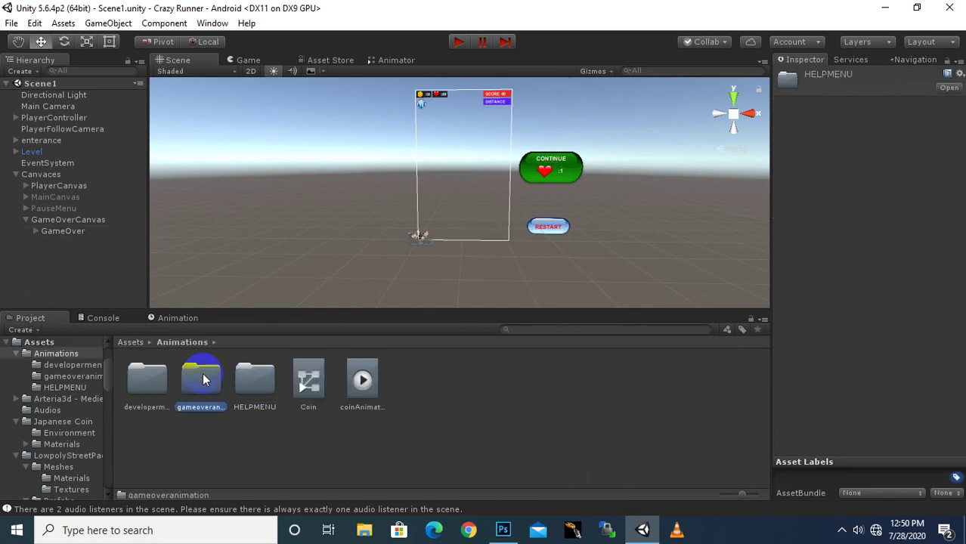
double_click(201, 380)
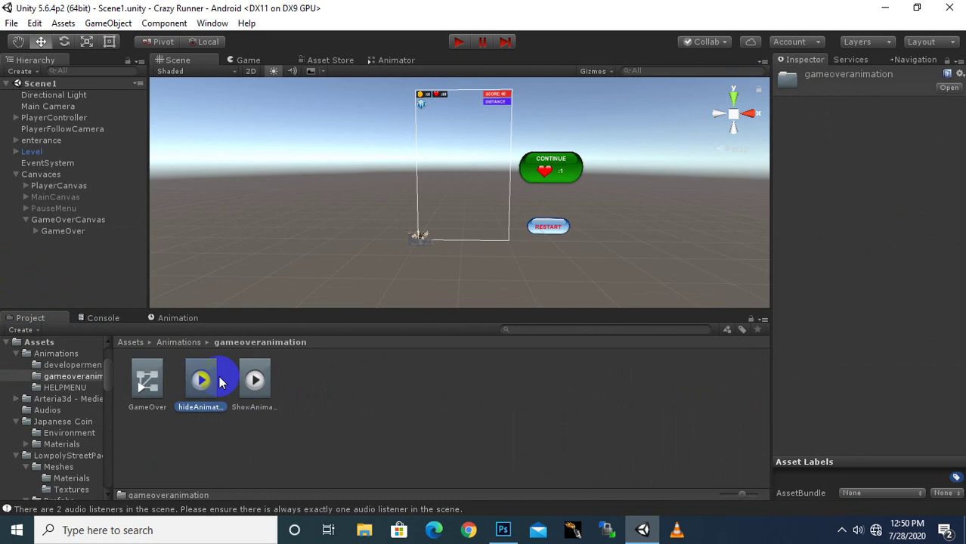
Step: Turn off Loop Time on hideAnimation and ShowAnimation, then return to the Assets root
click(873, 121)
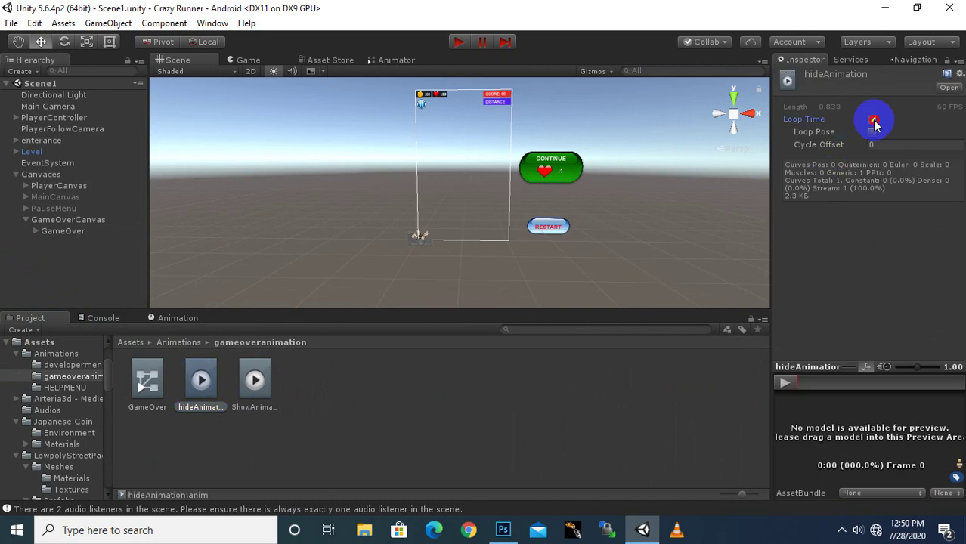
click(256, 384)
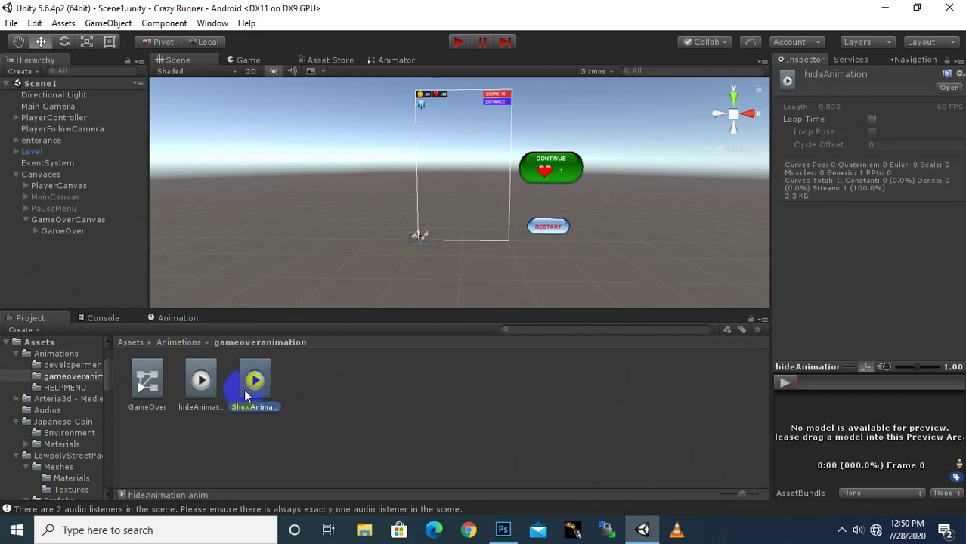
click(872, 120)
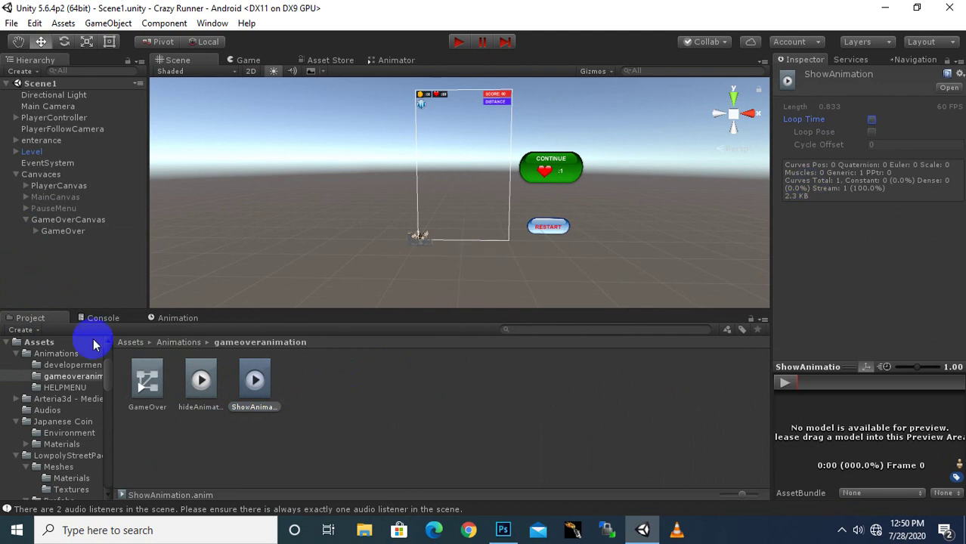
click(128, 342)
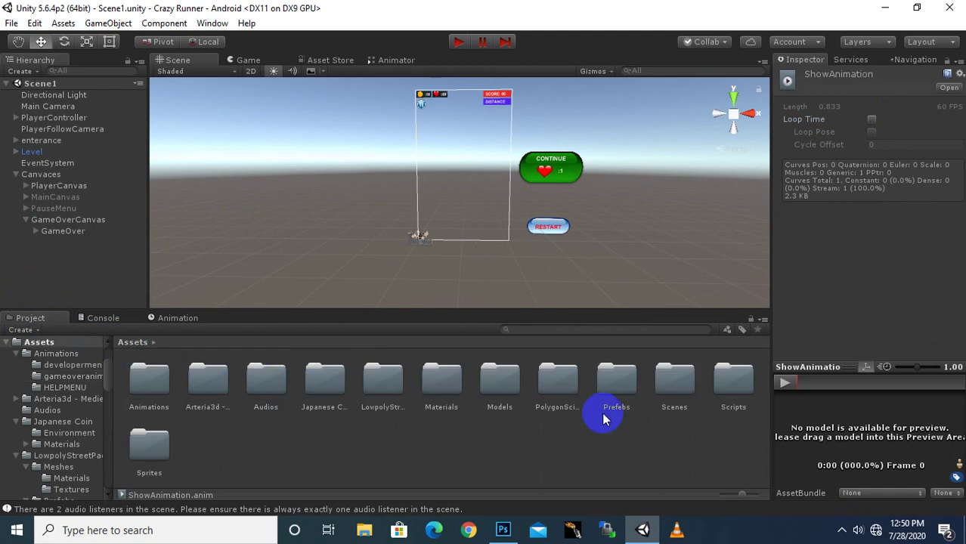
Step: Open the Scripts folder and bring up KillPlayer.cs's OnCollisionEnter code in MonoDevelop
click(726, 389)
double_click(726, 388)
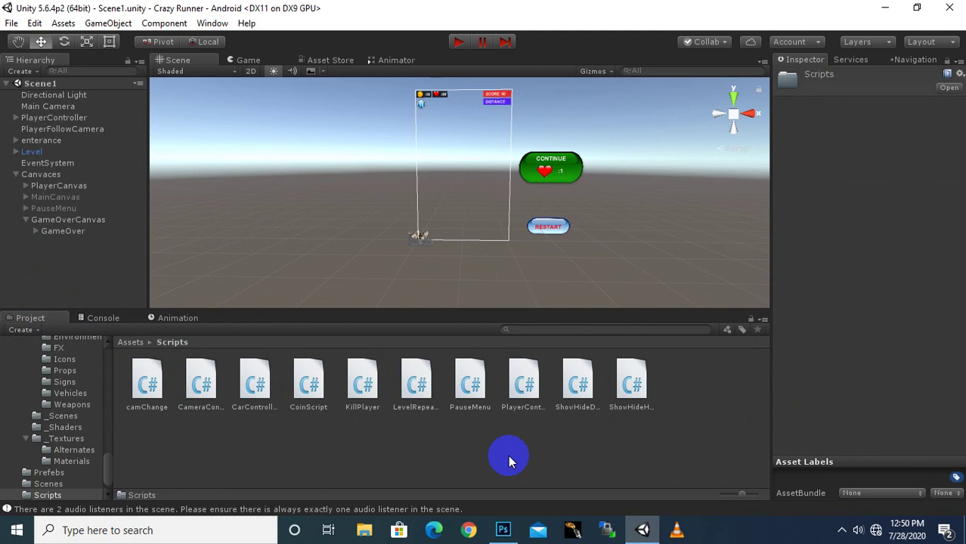
click(360, 378)
click(361, 383)
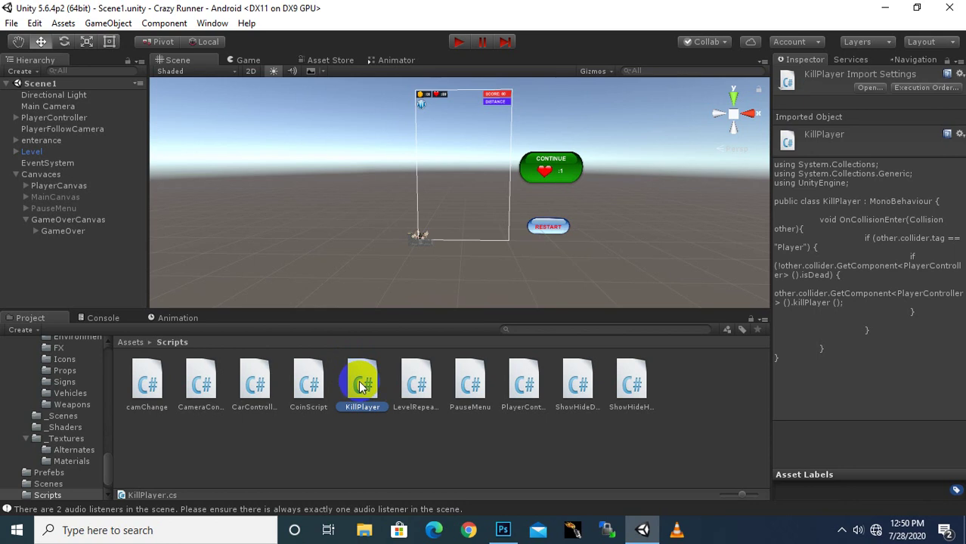
drag(362, 386, 363, 387)
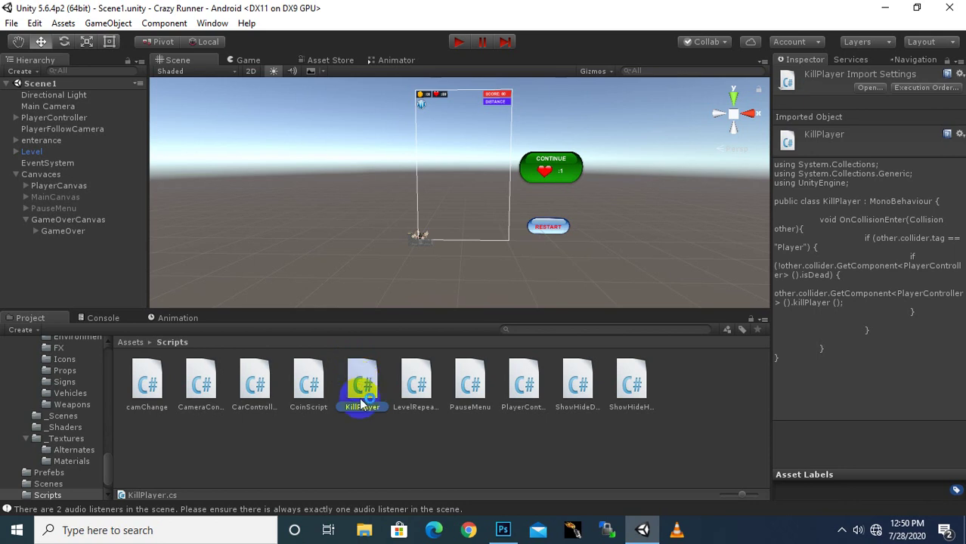
click(843, 529)
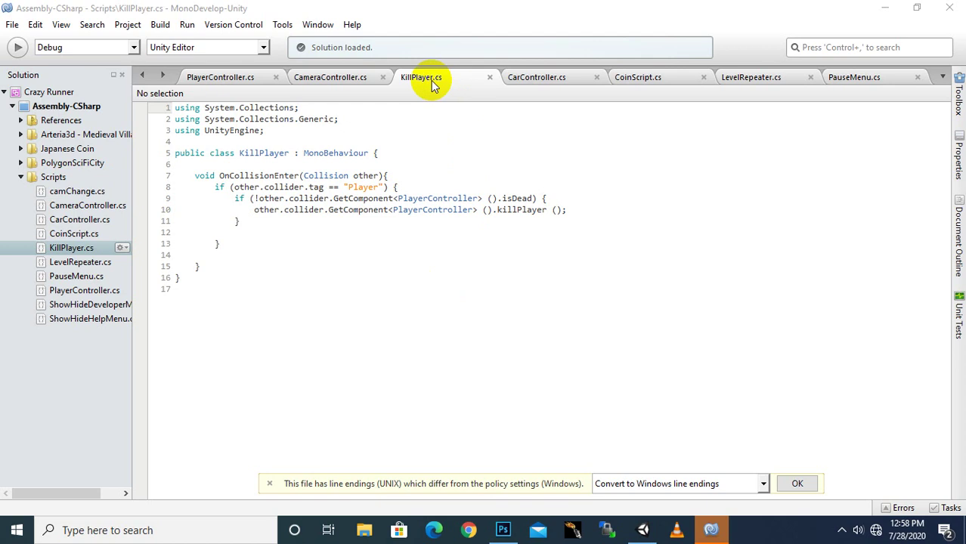
Step: In PlayerController.cs, add 'public GameObject GameOverUI;' on line 29 below isDead
click(240, 76)
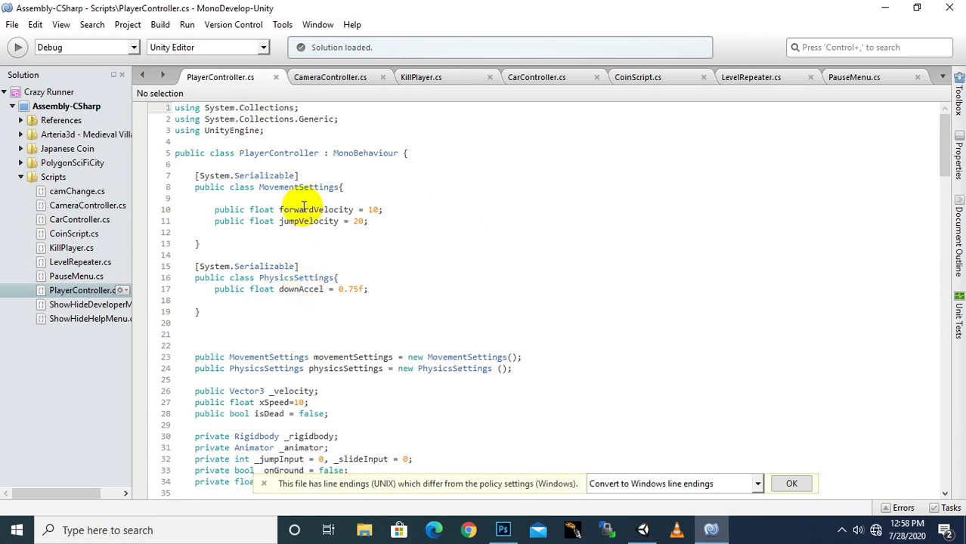
scroll(300, 260, down, 3)
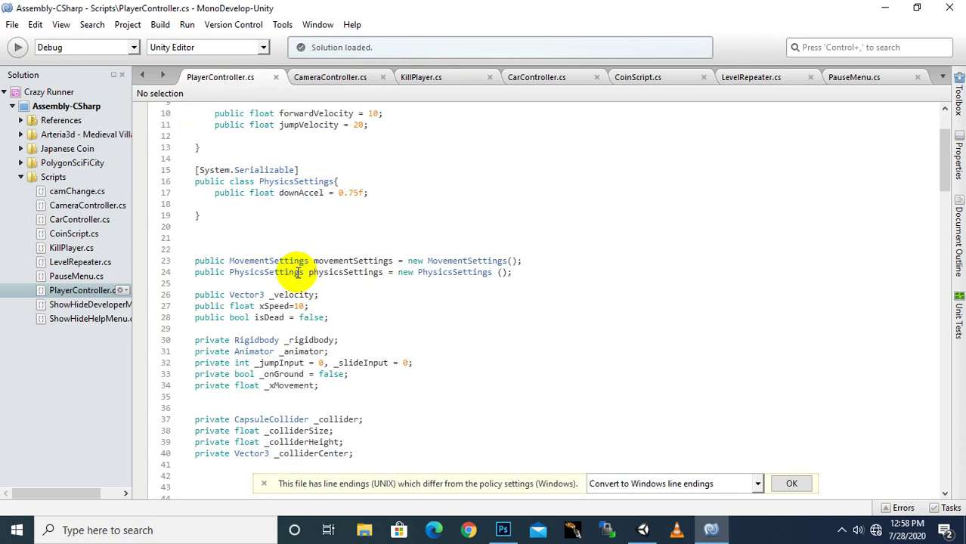
scroll(298, 276, down, 1)
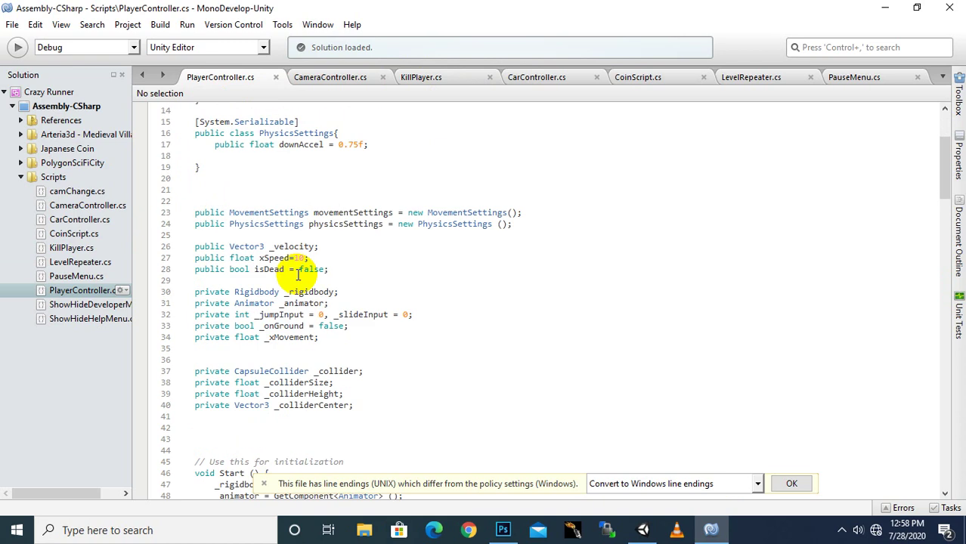
click(351, 269)
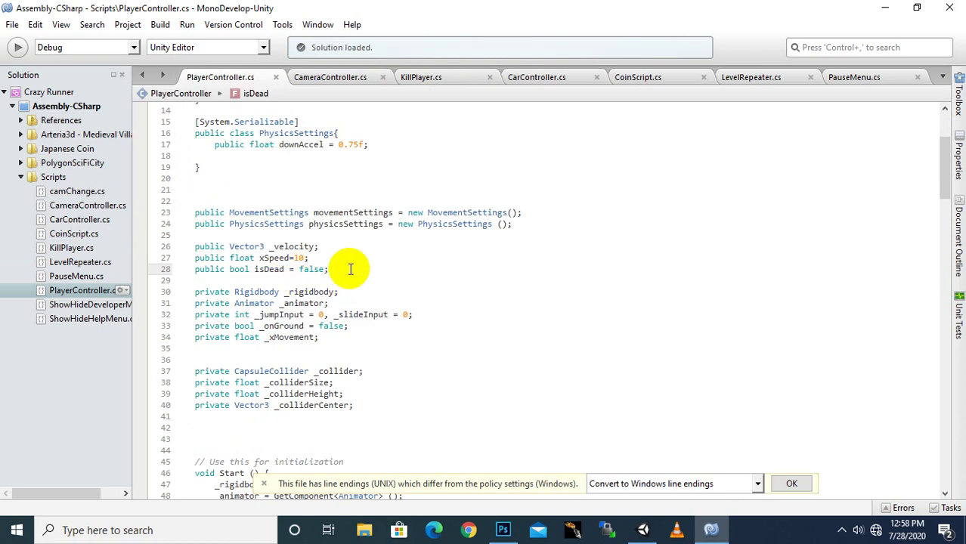
key(Return)
key(Return)
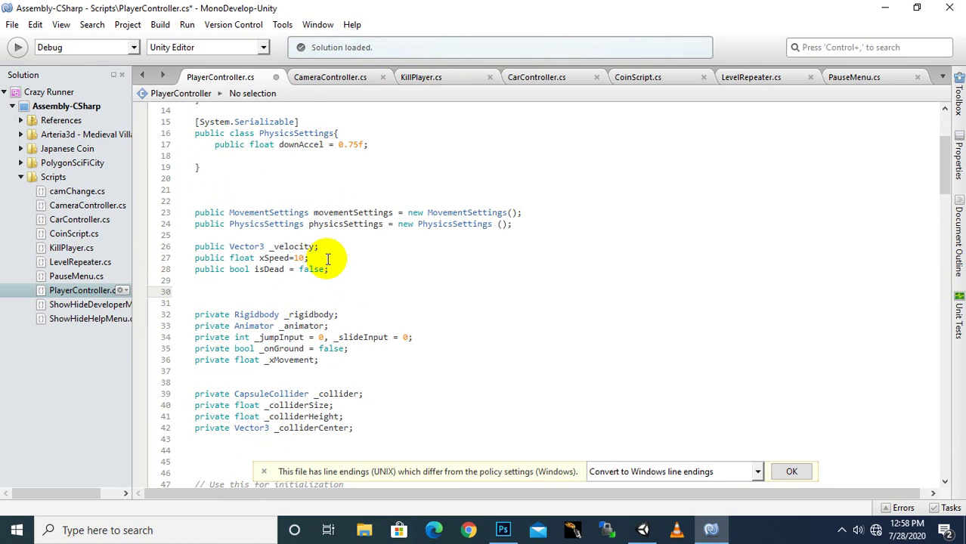
key(Up)
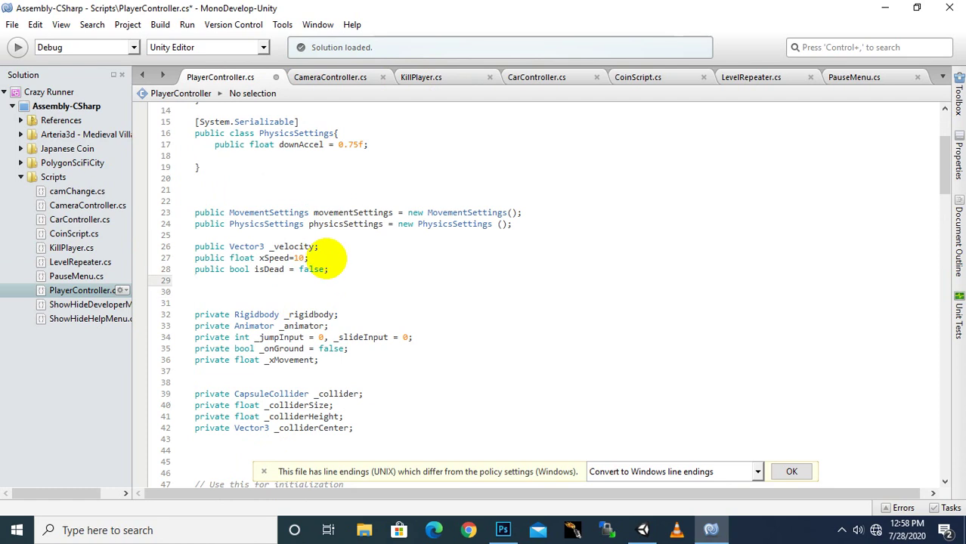
text(public GameObject)
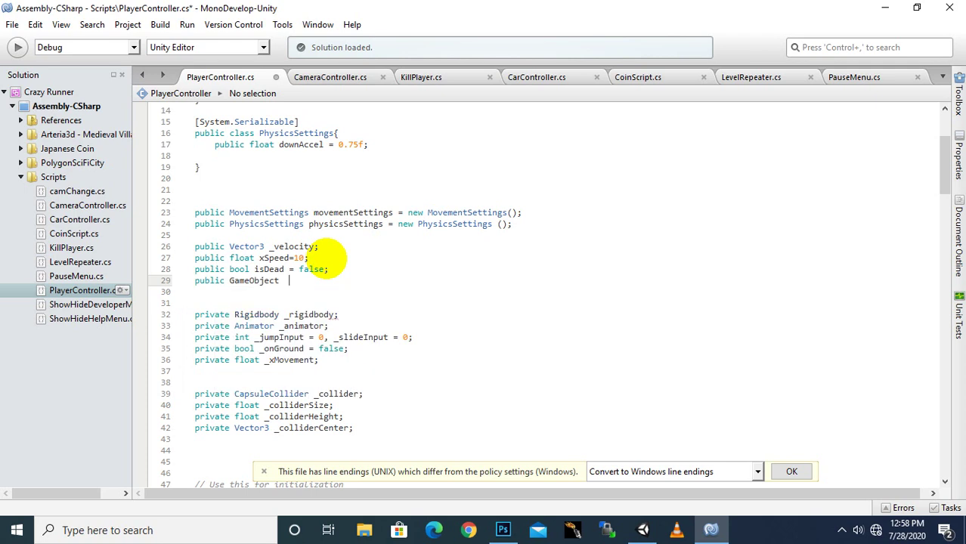
text(  Game)
text(Over)
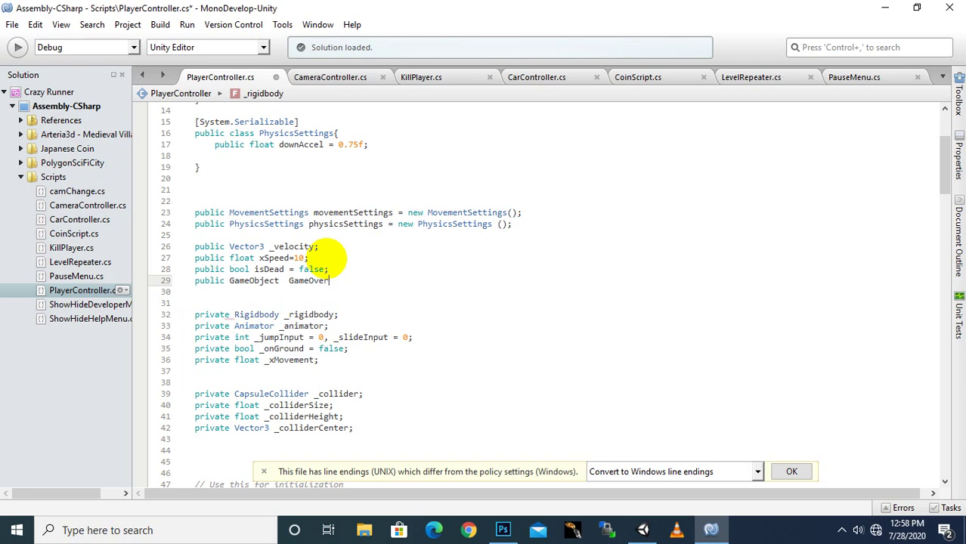
text(UI)
text(;)
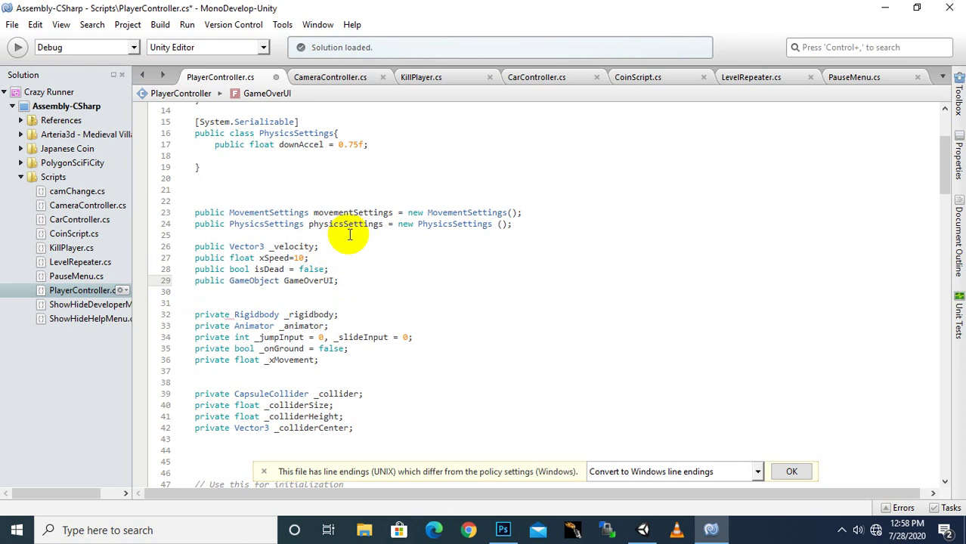
click(283, 281)
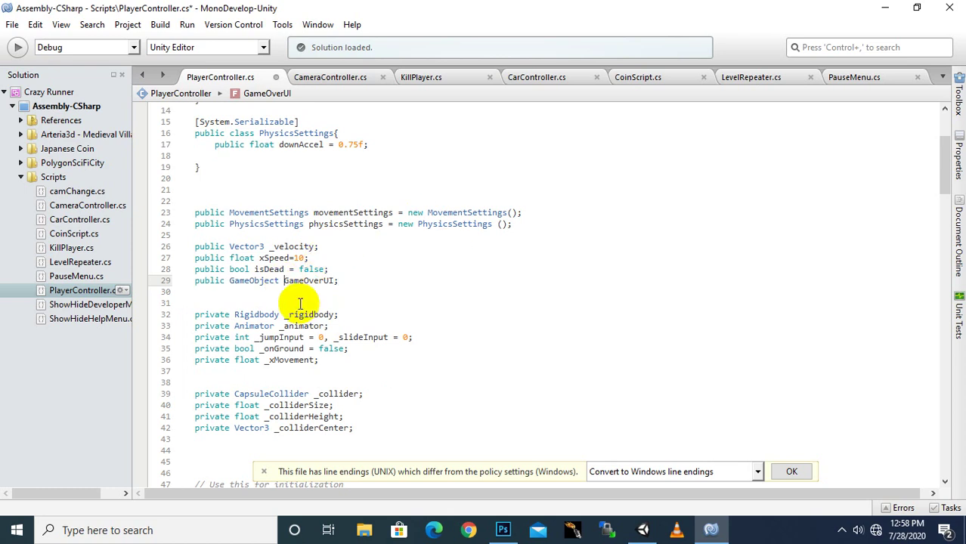
click(300, 305)
click(302, 285)
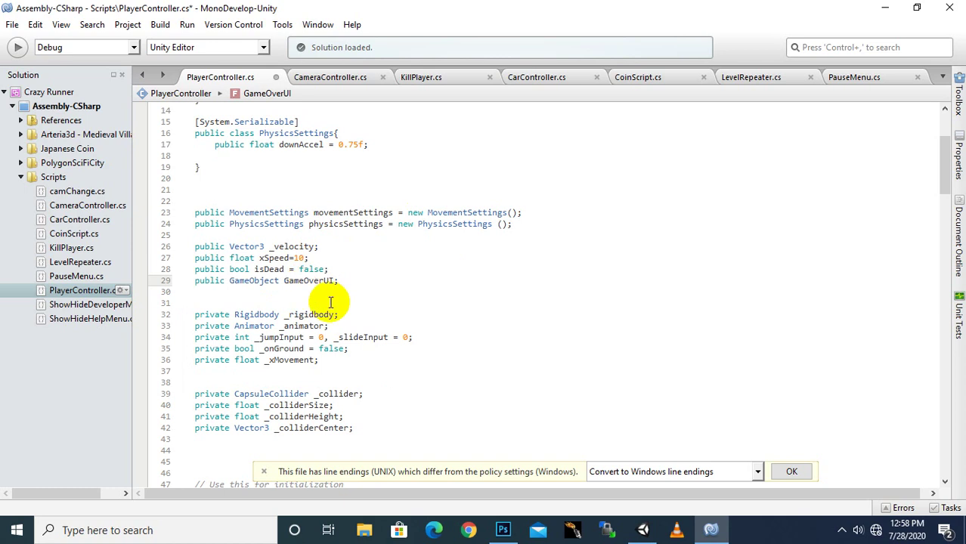
Step: In killPlayer, start a new line after the Die trigger beginning with GameOverUI
scroll(323, 302, down, 3)
scroll(330, 302, down, 1)
scroll(330, 303, down, 3)
scroll(331, 302, down, 4)
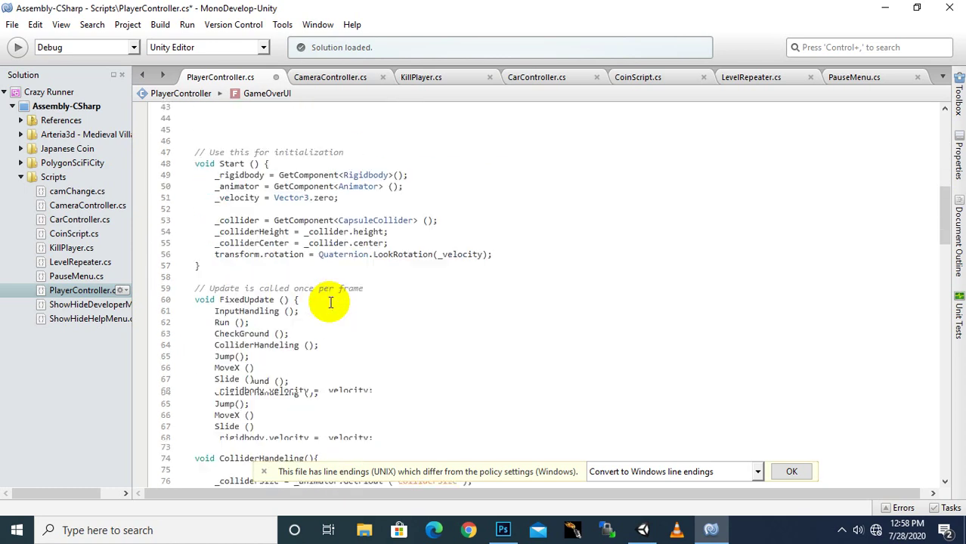
scroll(331, 302, down, 3)
scroll(330, 302, down, 3)
scroll(331, 302, down, 3)
scroll(331, 302, down, 3)
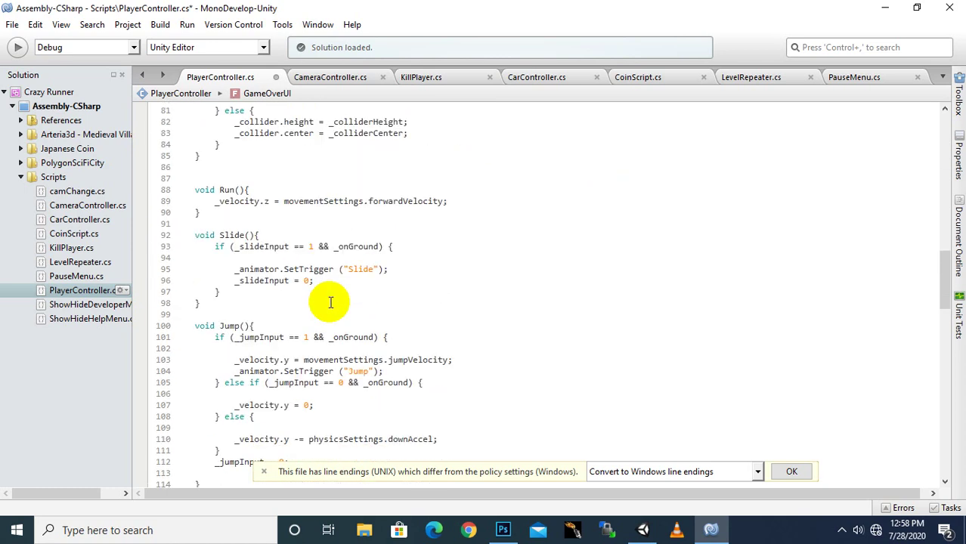
scroll(331, 303, down, 3)
scroll(331, 303, down, 4)
scroll(330, 302, down, 4)
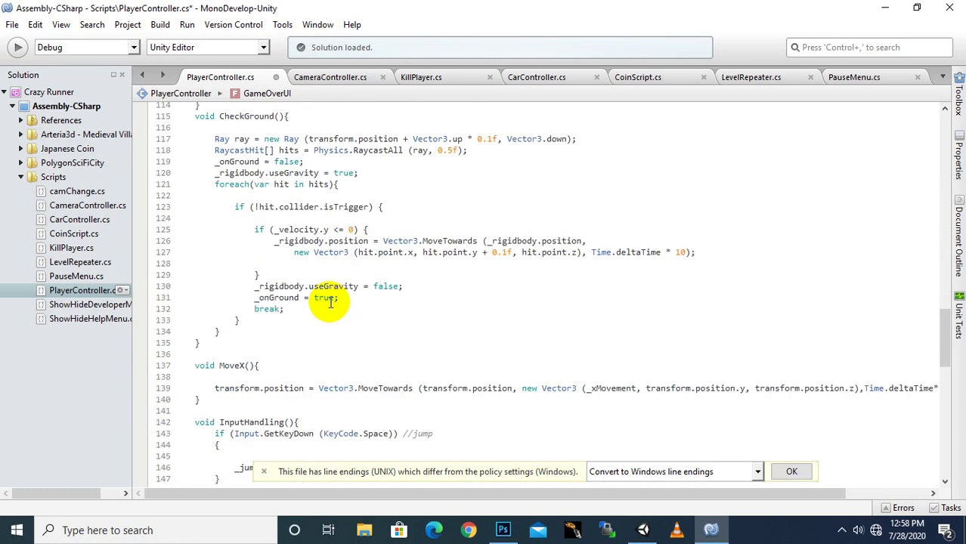
scroll(331, 302, down, 3)
scroll(331, 302, down, 3)
scroll(331, 303, down, 2)
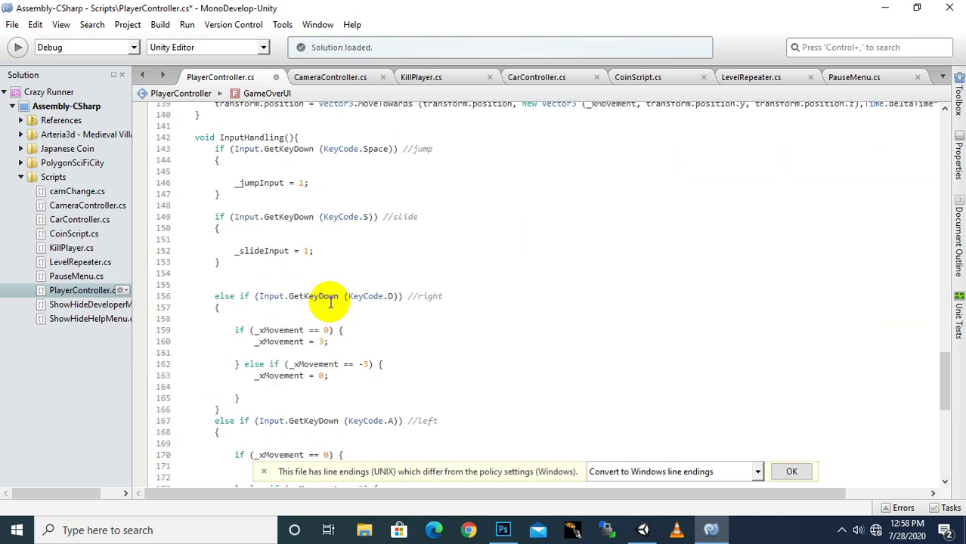
scroll(330, 303, down, 4)
scroll(330, 303, down, 3)
scroll(331, 303, down, 3)
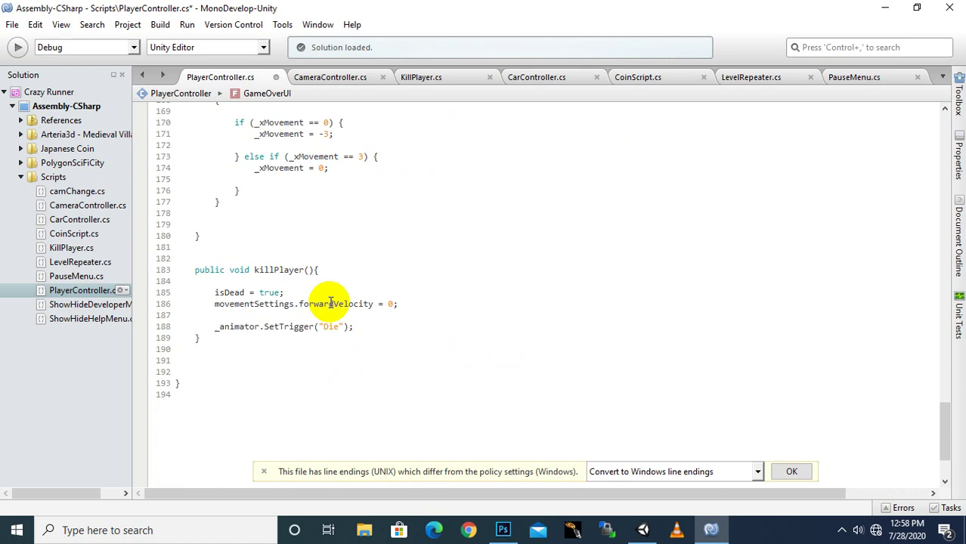
click(372, 327)
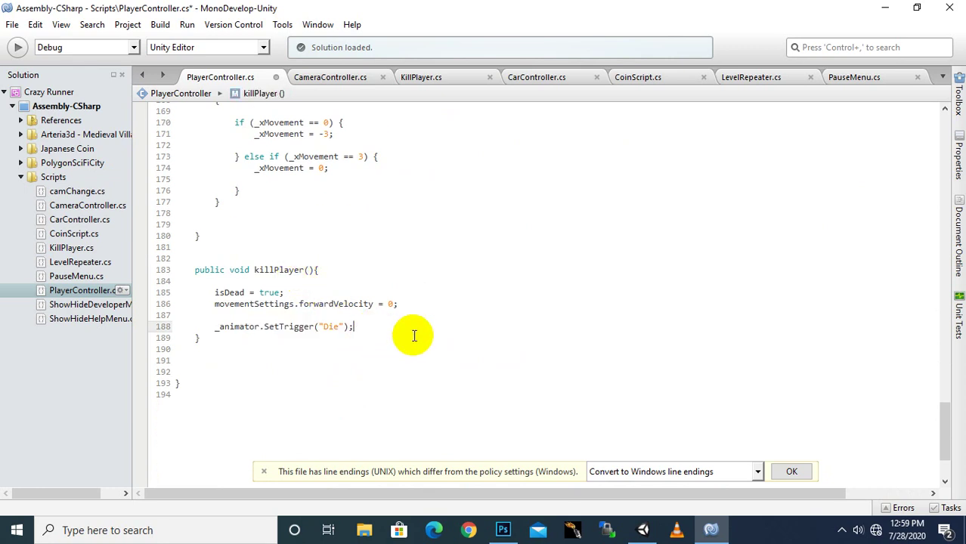
key(Return)
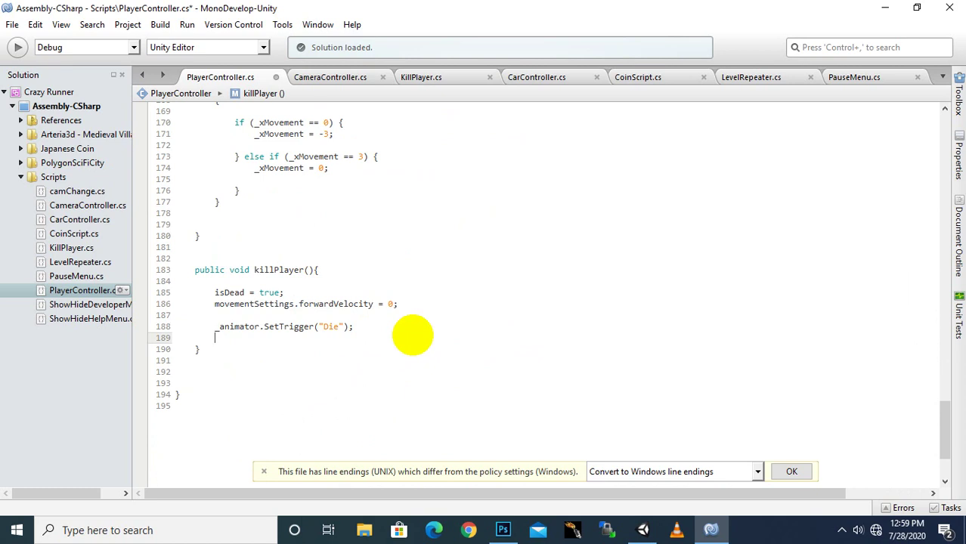
text(game)
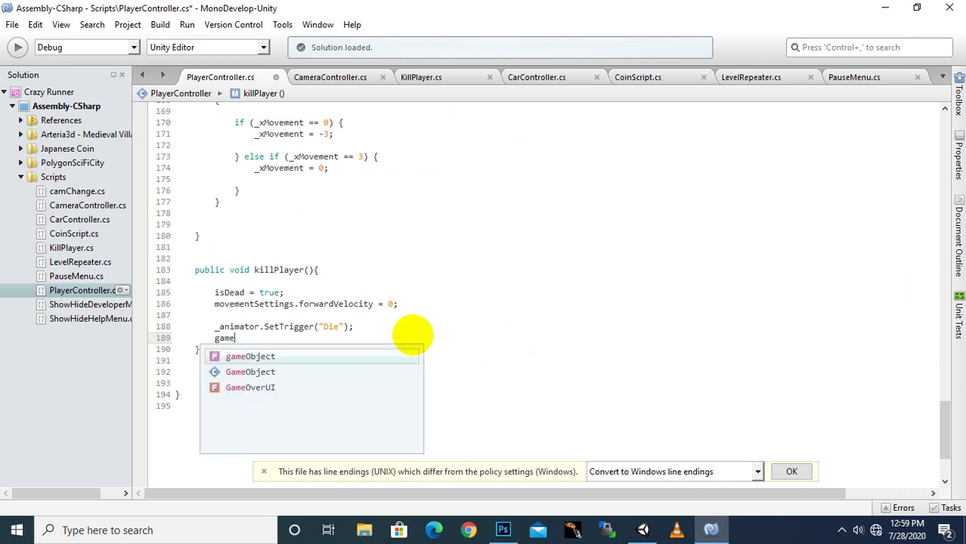
key(Down)
key(Down)
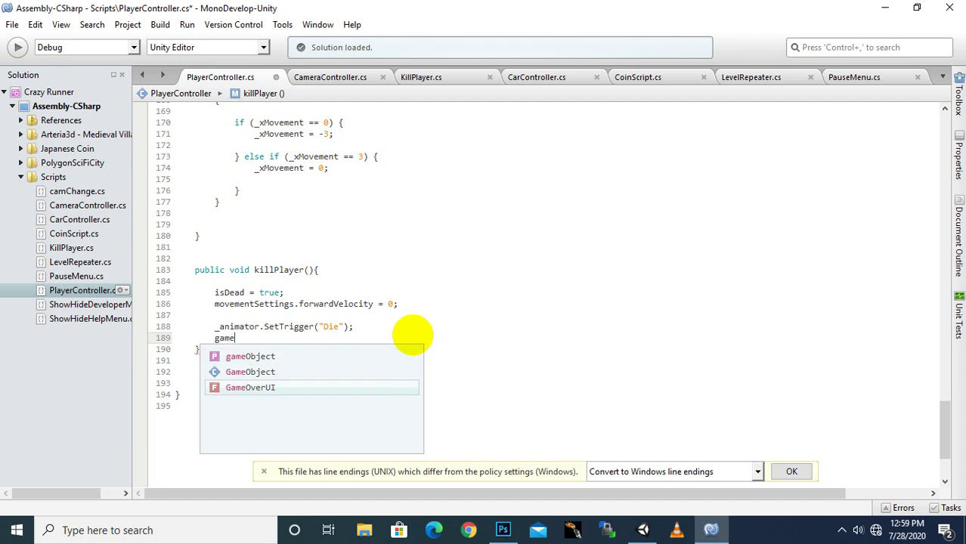
key(Return)
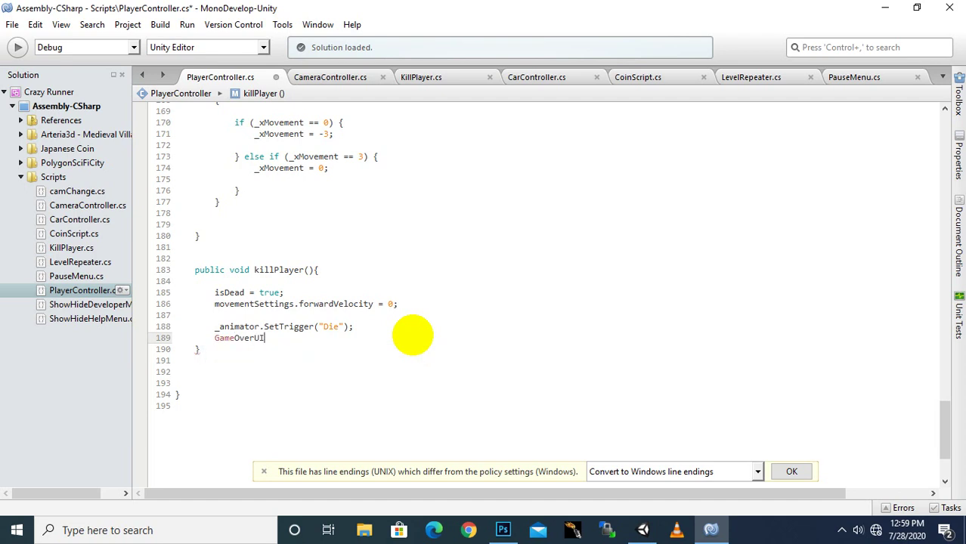
Step: Complete it as GetComponent<Animator>().SetTrigger(show); and save the script
text(.game)
key(Return)
key(BackSpace)
key(BackSpace)
key(BackSpace)
key(BackSpace)
key(BackSpace)
key(BackSpace)
key(BackSpace)
key(BackSpace)
key(BackSpace)
key(BackSpace)
text(g)
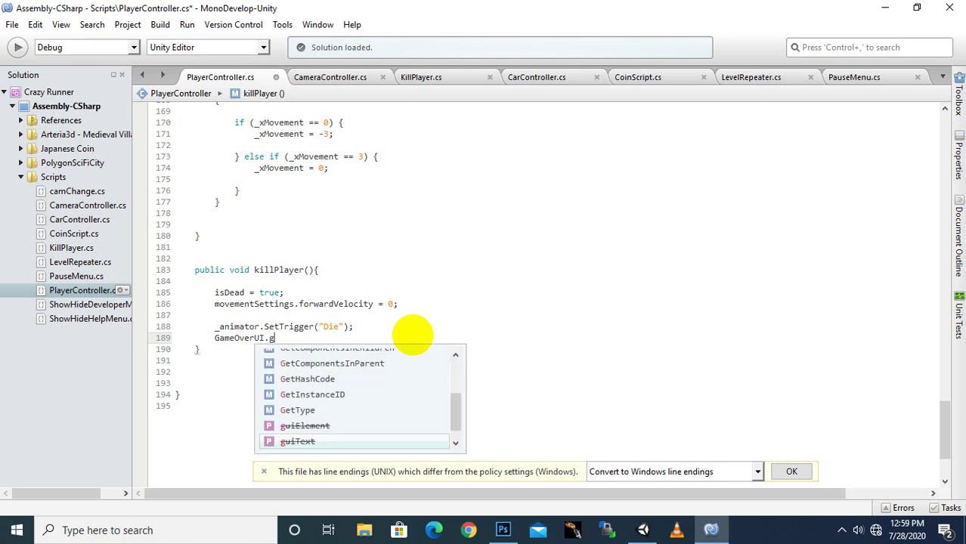
text(etcom)
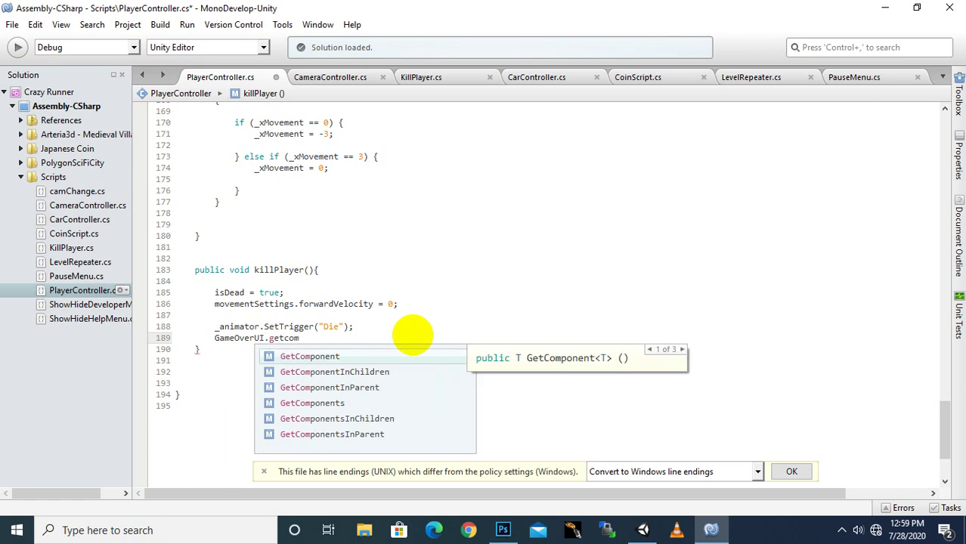
key(Return)
text(<)
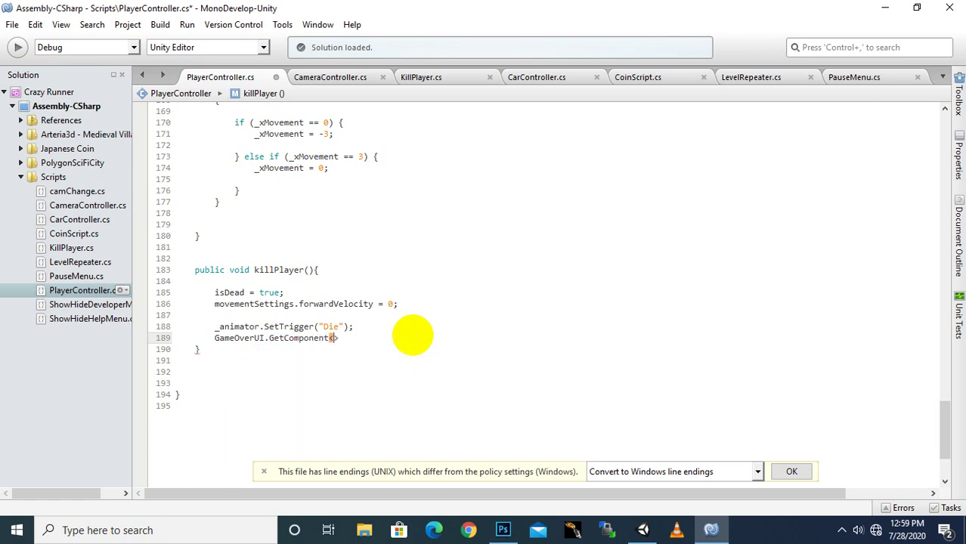
text(Anima)
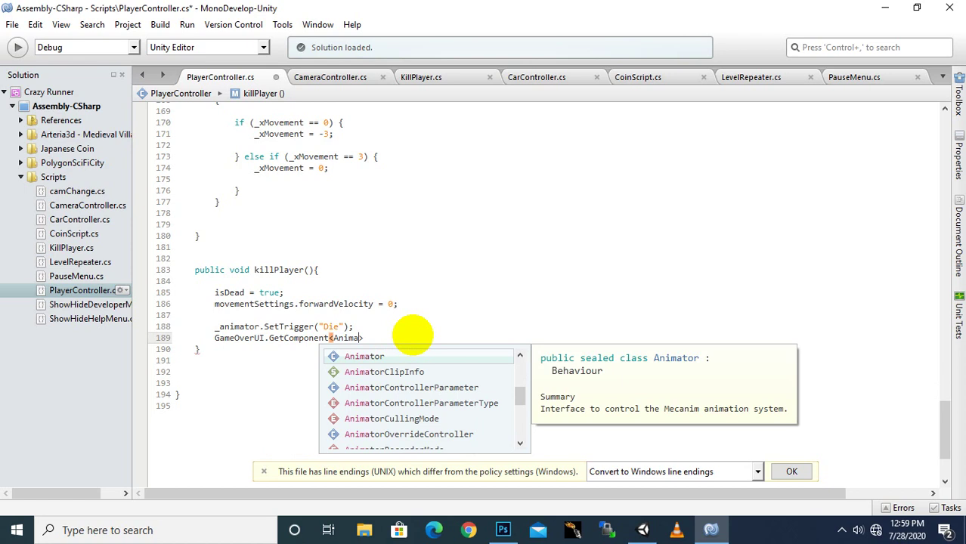
key(Return)
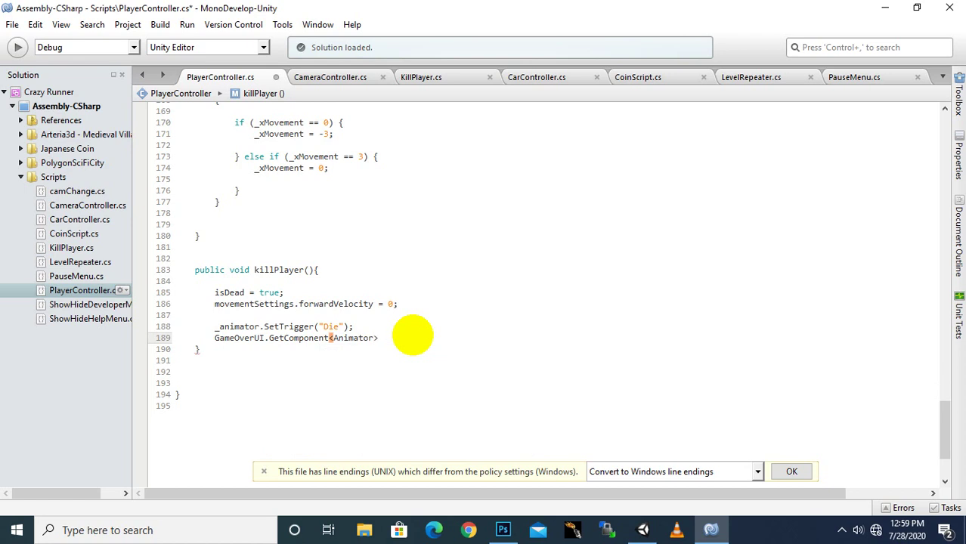
text(()
text().se)
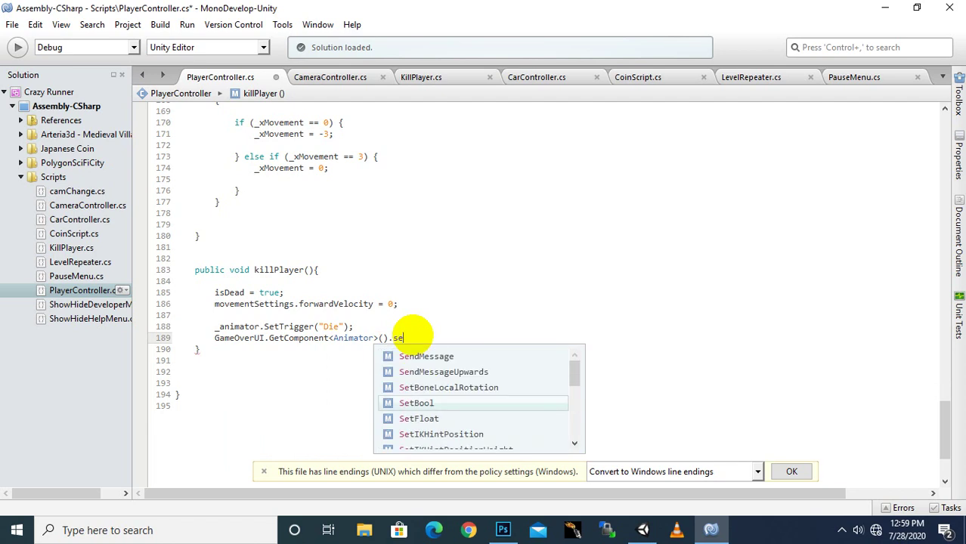
text(t)
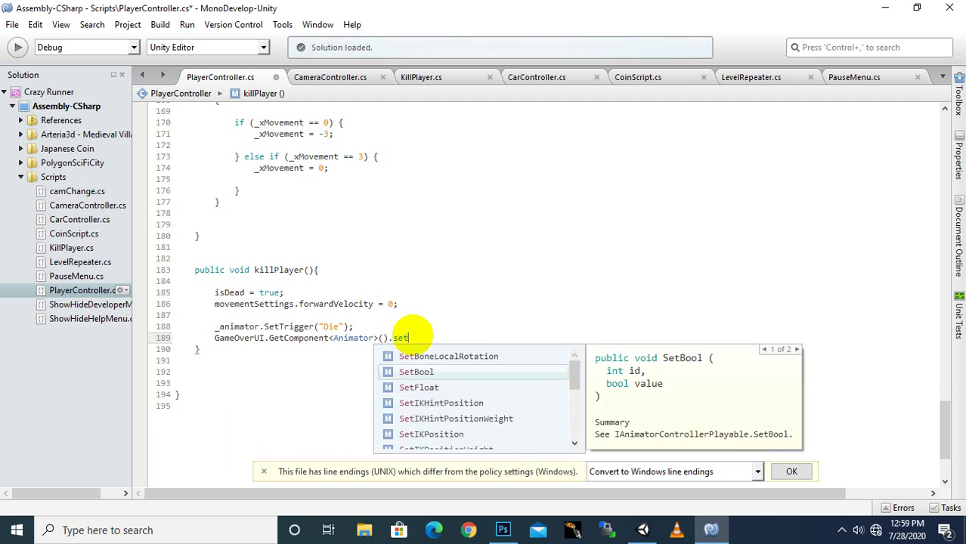
text(t)
key(Down)
key(Return)
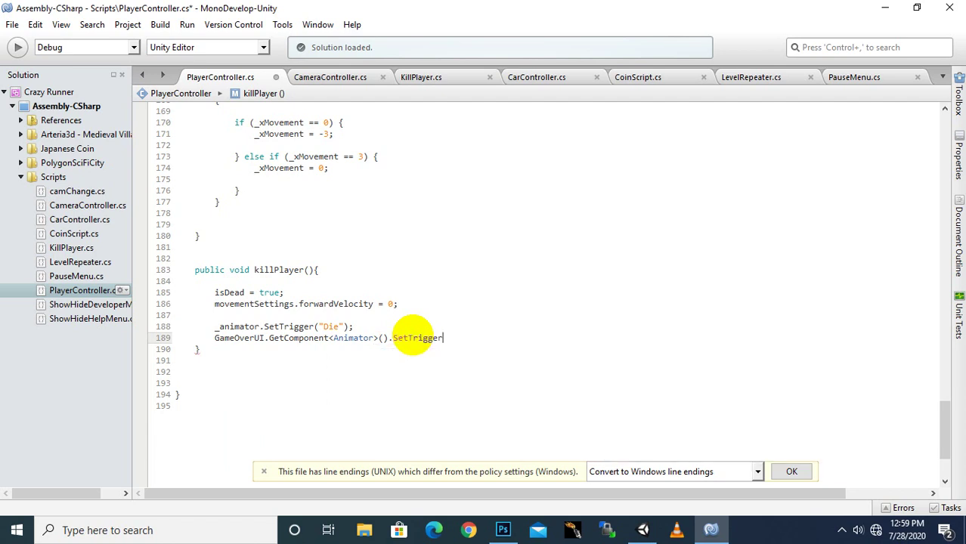
text(()
text(sh)
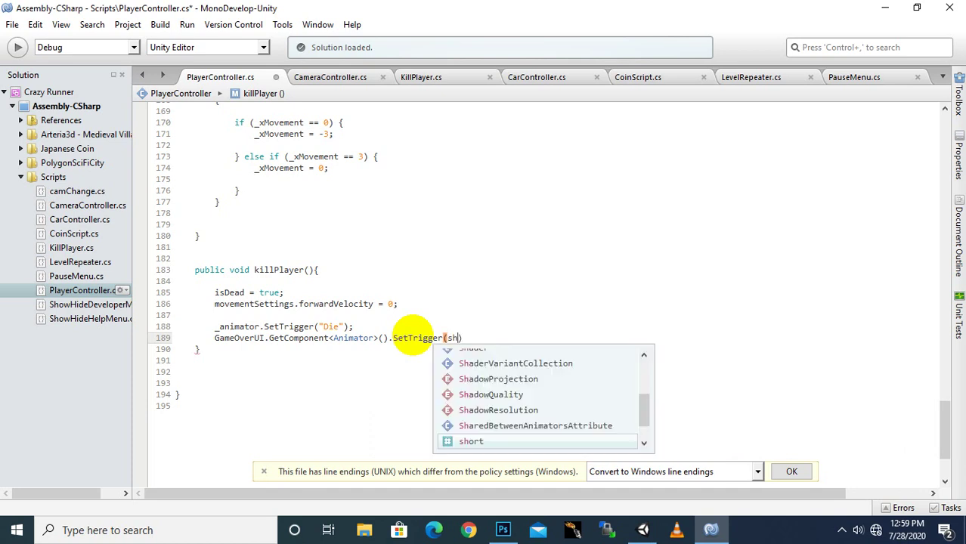
text(ow))
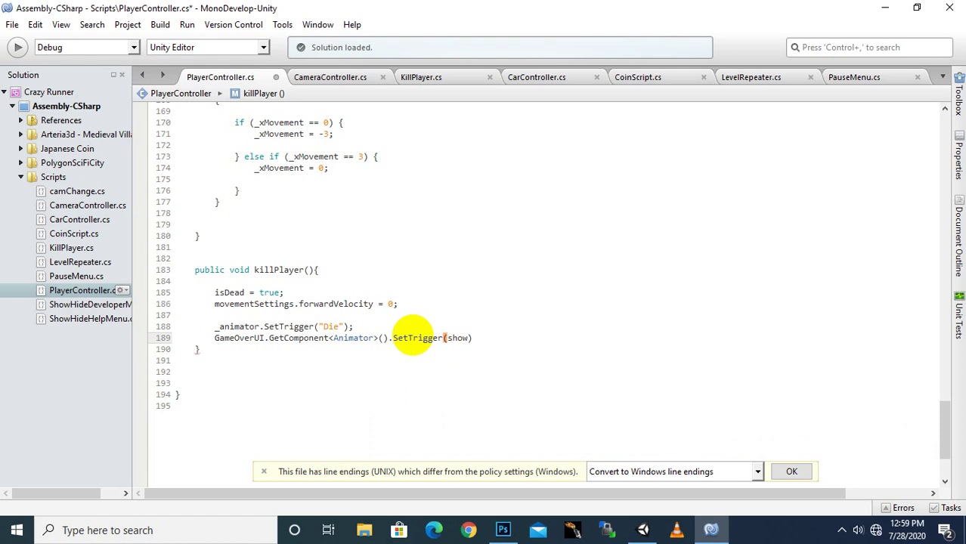
text(;)
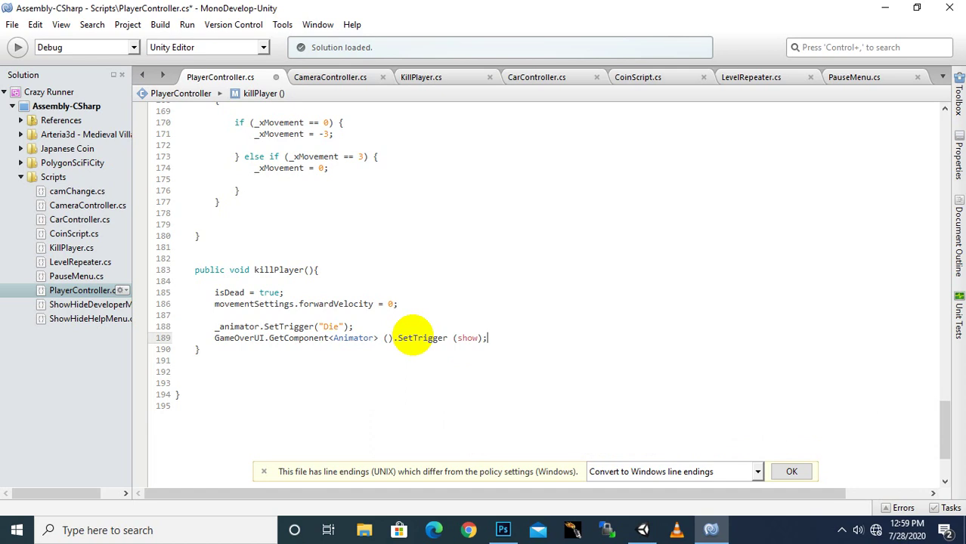
key(ctrl+s)
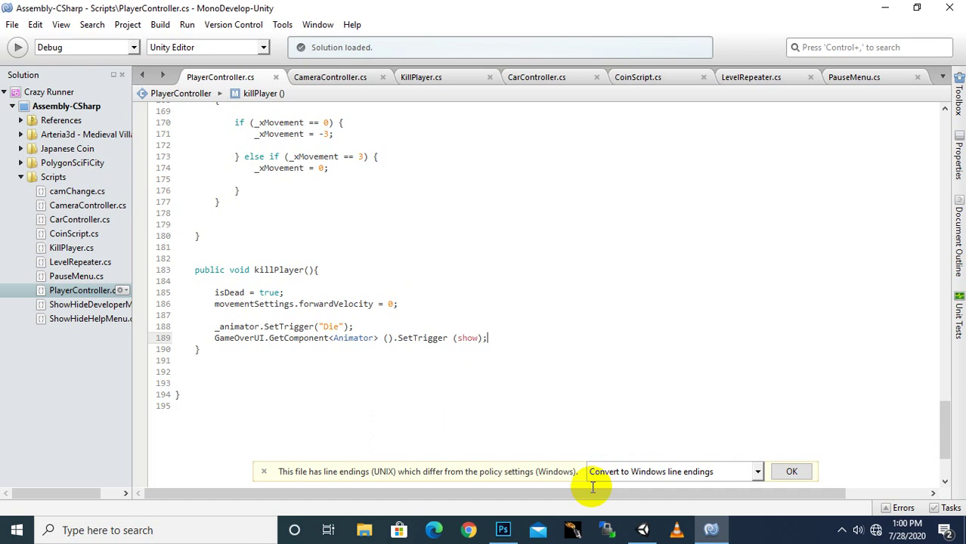
click(645, 531)
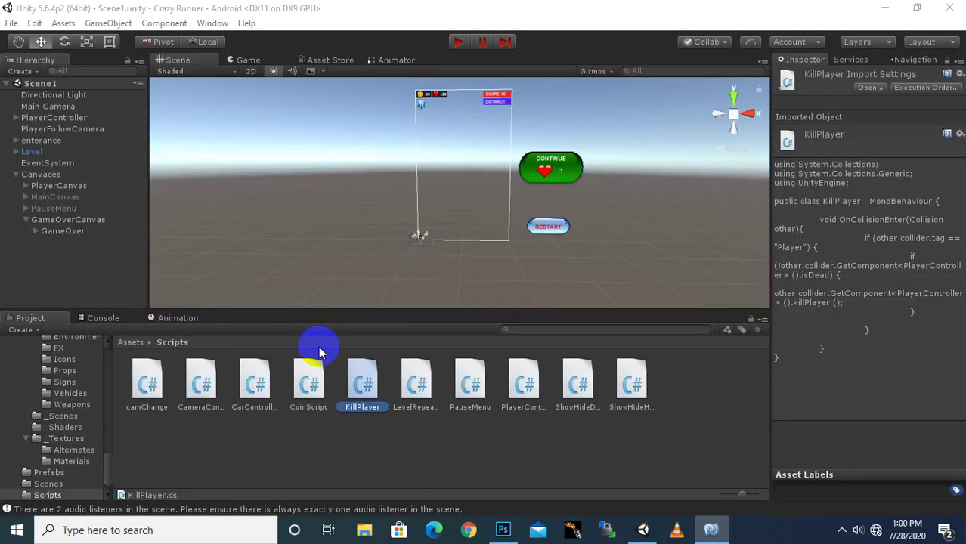
Step: Select PlayerController and scroll the Inspector to its Animator and Player Controller (Script) components
click(69, 123)
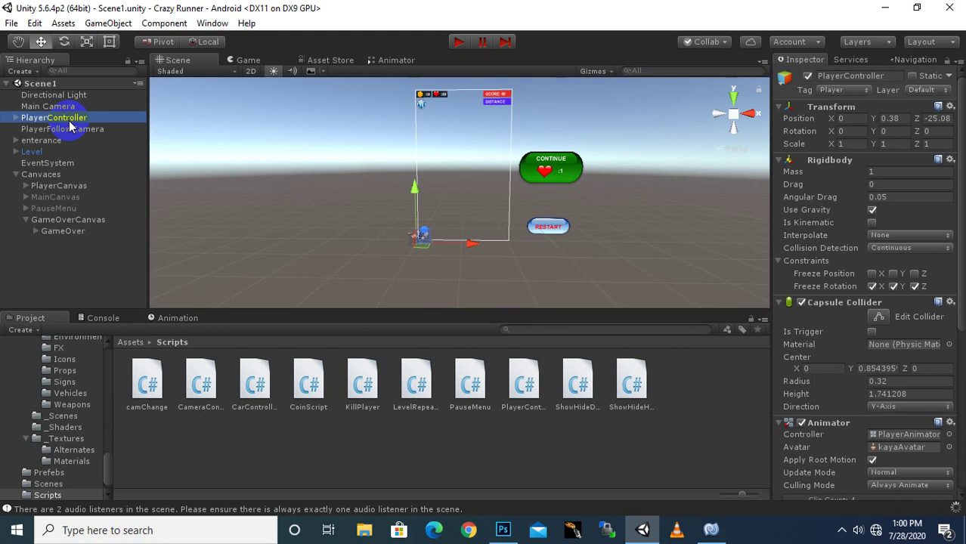
click(843, 531)
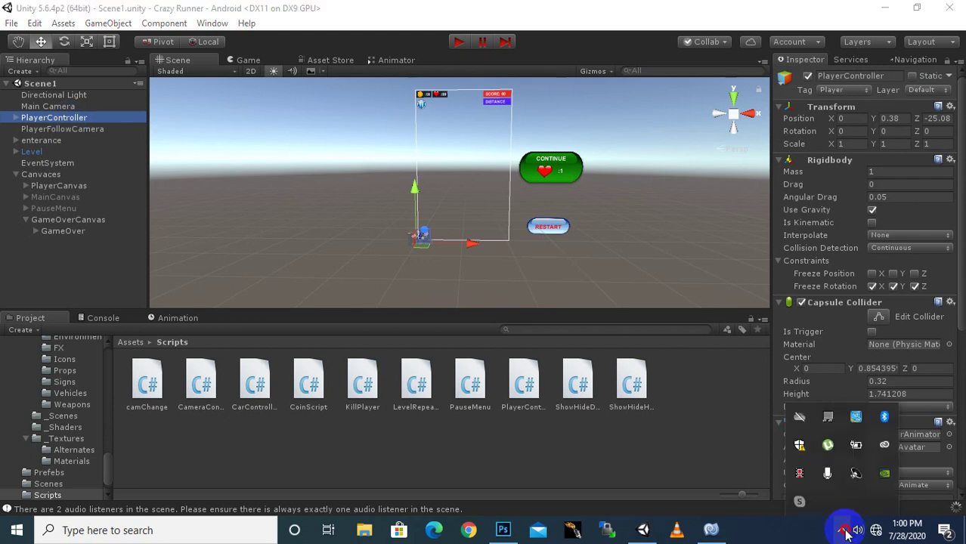
click(843, 531)
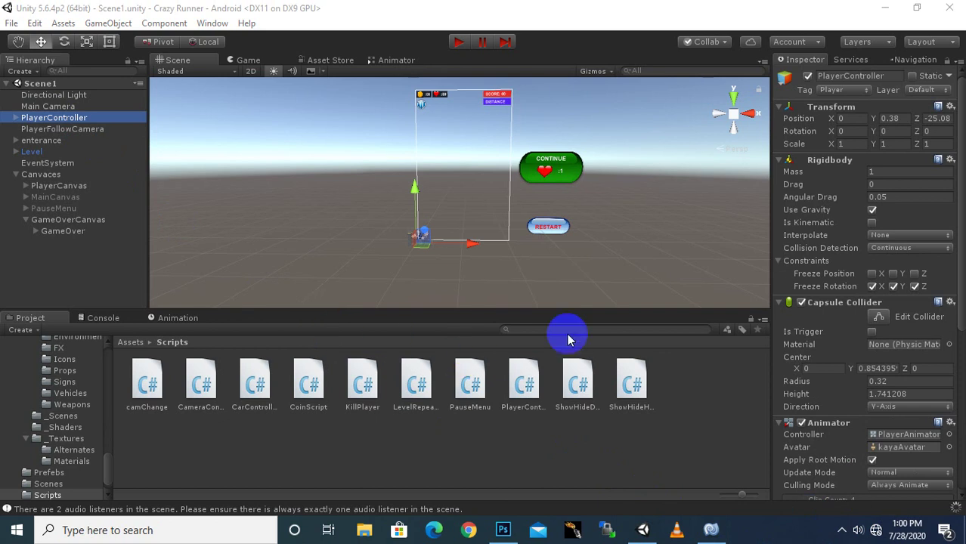
scroll(852, 317, down, 1)
scroll(852, 321, down, 4)
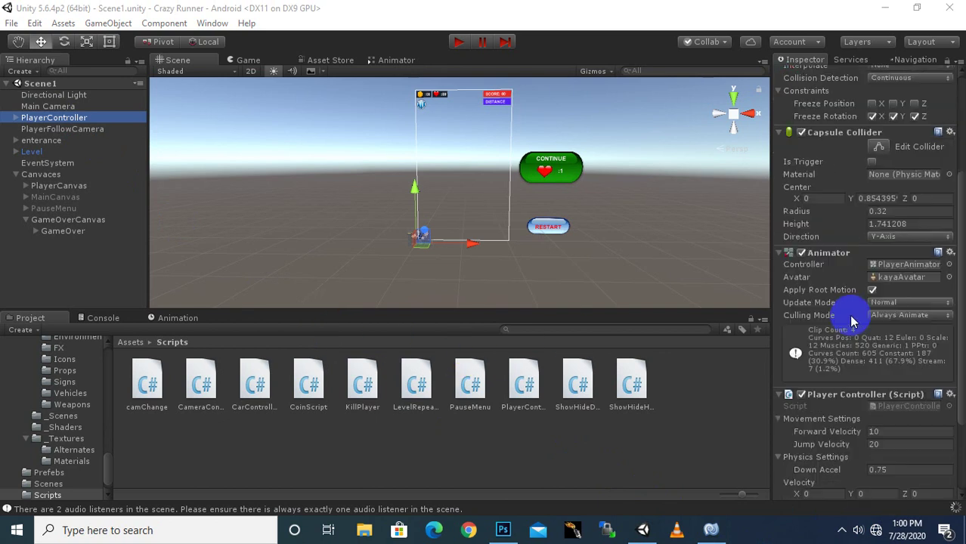
scroll(852, 321, down, 1)
scroll(853, 320, down, 2)
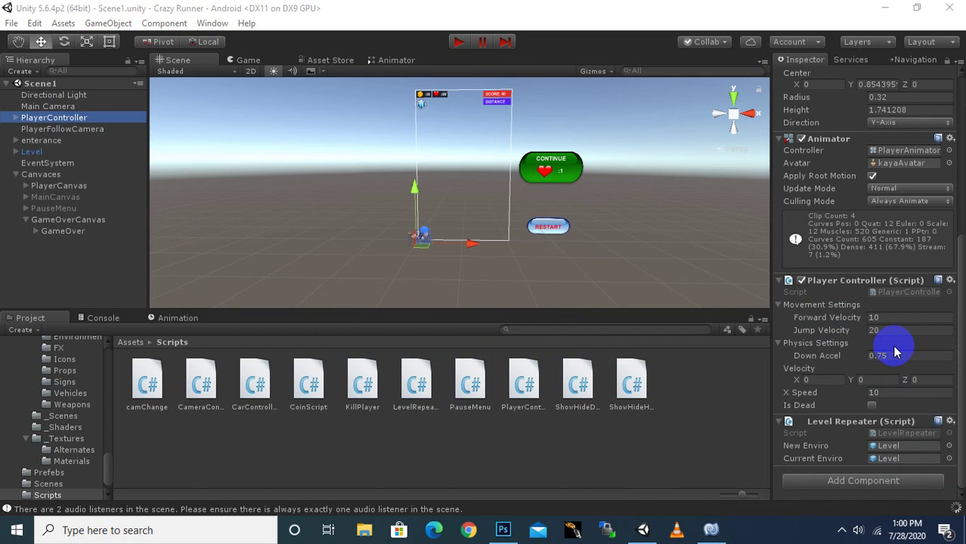
Step: Show GameOver's state machine in the Animator and drag the ShowAnimation state lower
click(385, 60)
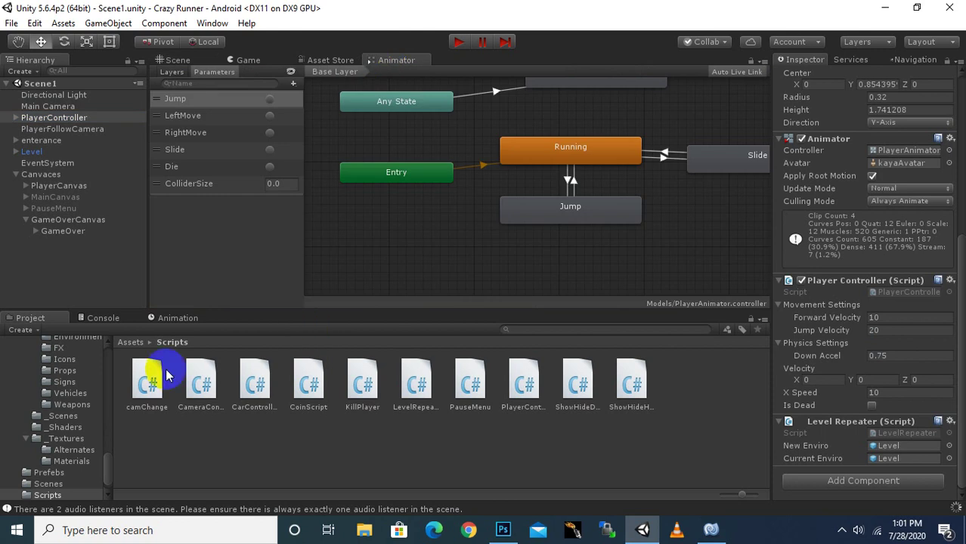
click(171, 320)
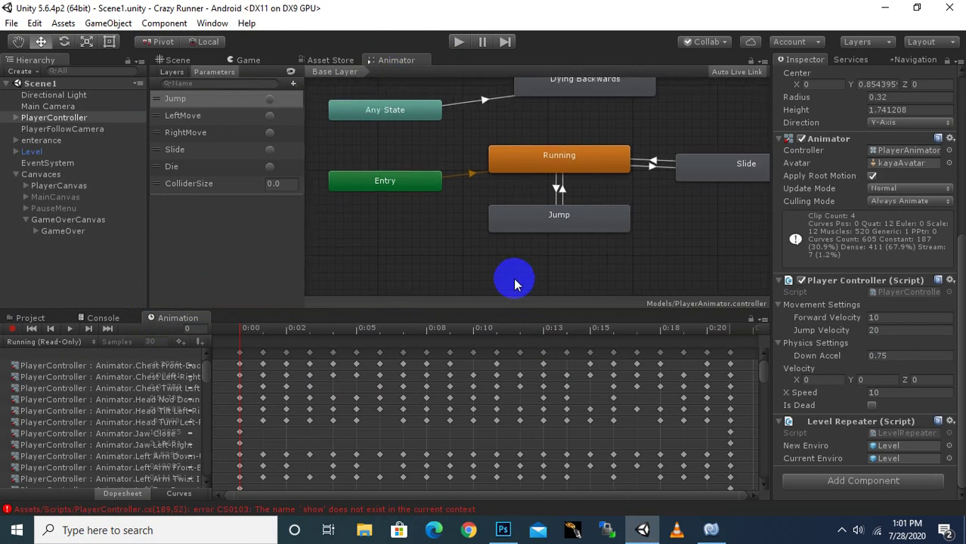
click(73, 236)
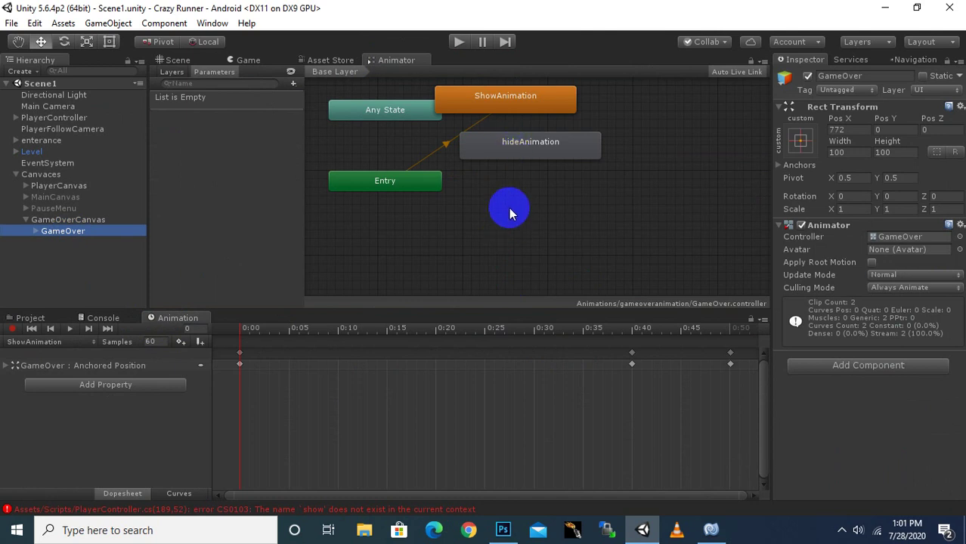
middle_drag(509, 208, 526, 245)
mouse_move(564, 146)
mouse_down()
mouse_move(673, 171)
mouse_move(435, 264)
mouse_up()
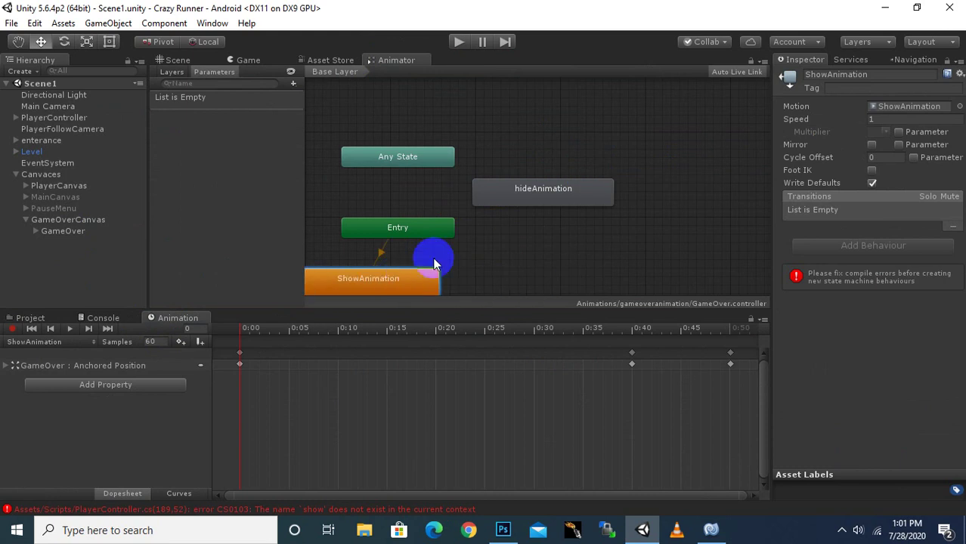
Step: Create an empty state named idle and set it as the layer default
right_click(501, 251)
mouse_move(518, 257)
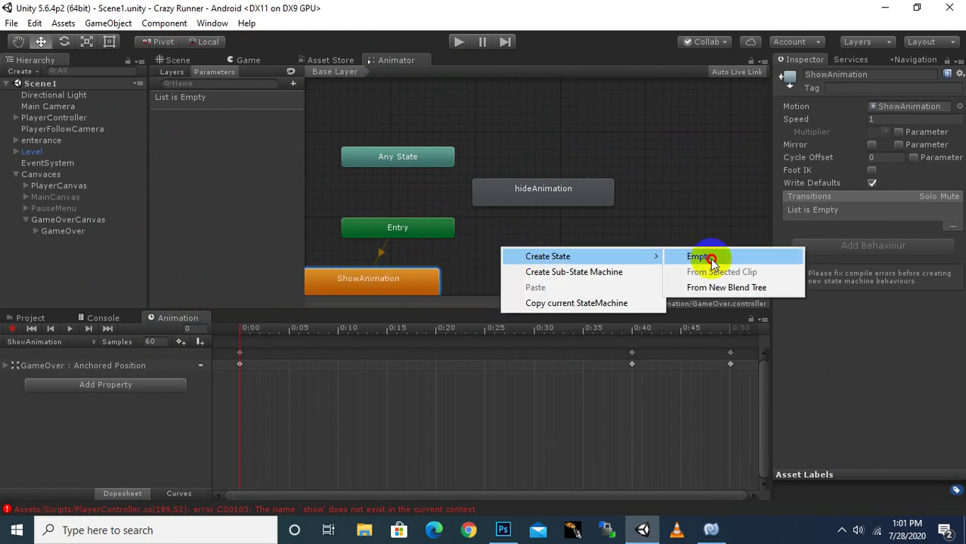
click(713, 262)
right_click(533, 263)
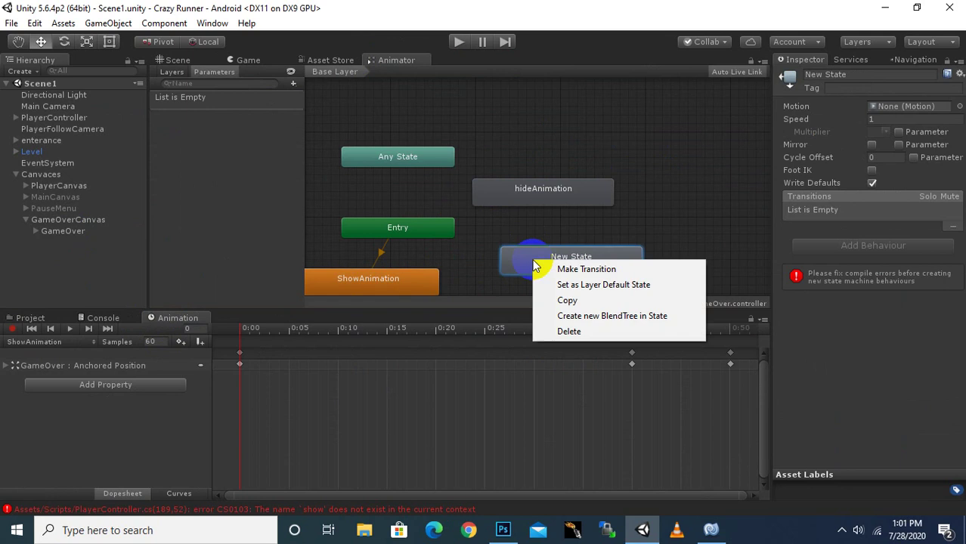
click(529, 261)
click(860, 73)
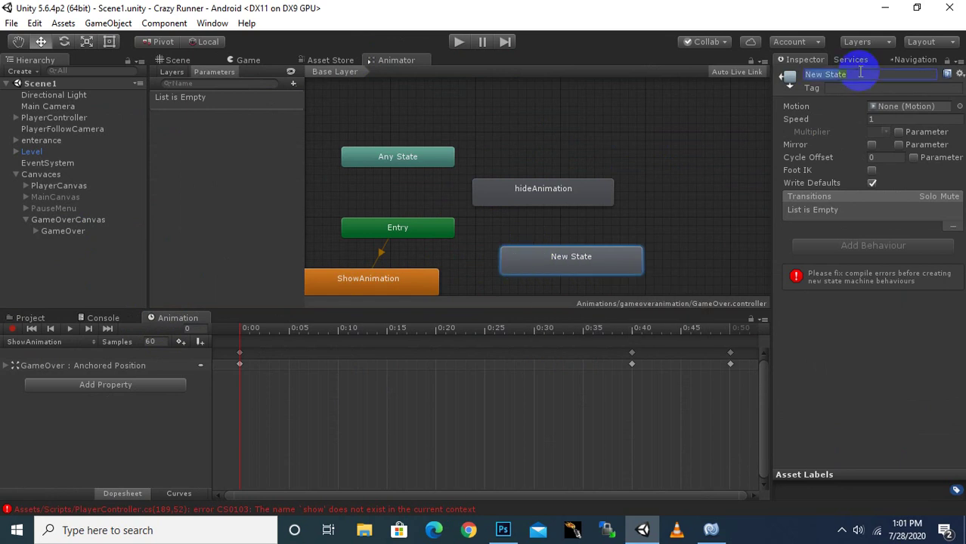
text(idle)
key(Return)
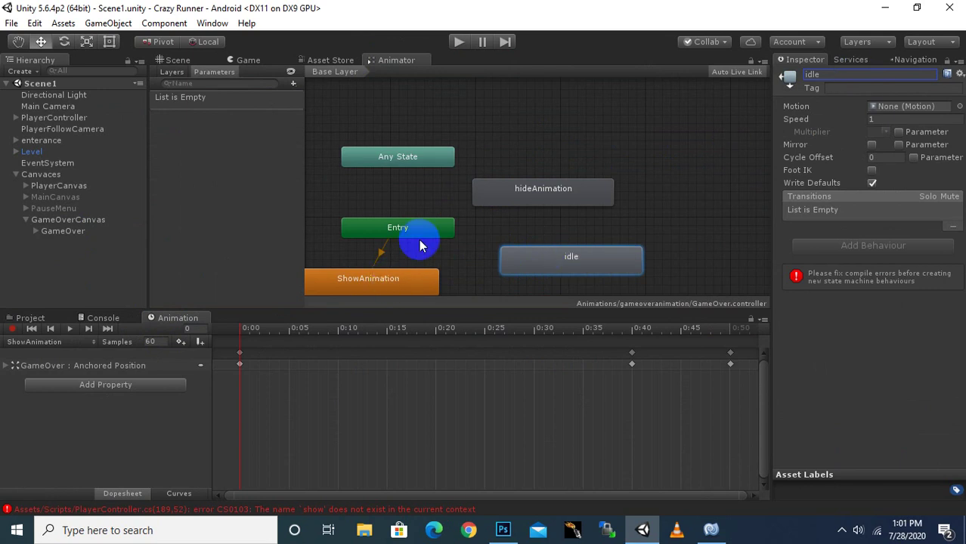
right_click(582, 258)
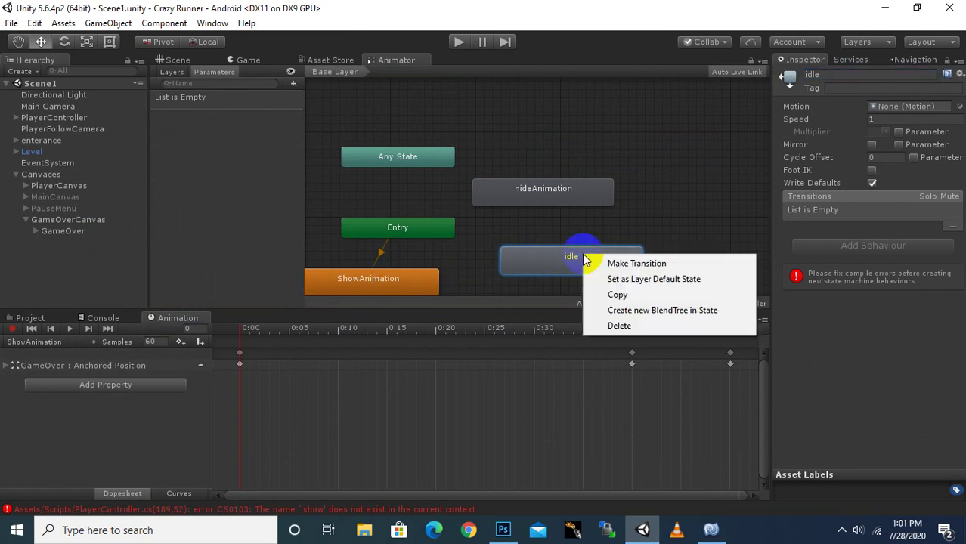
click(641, 279)
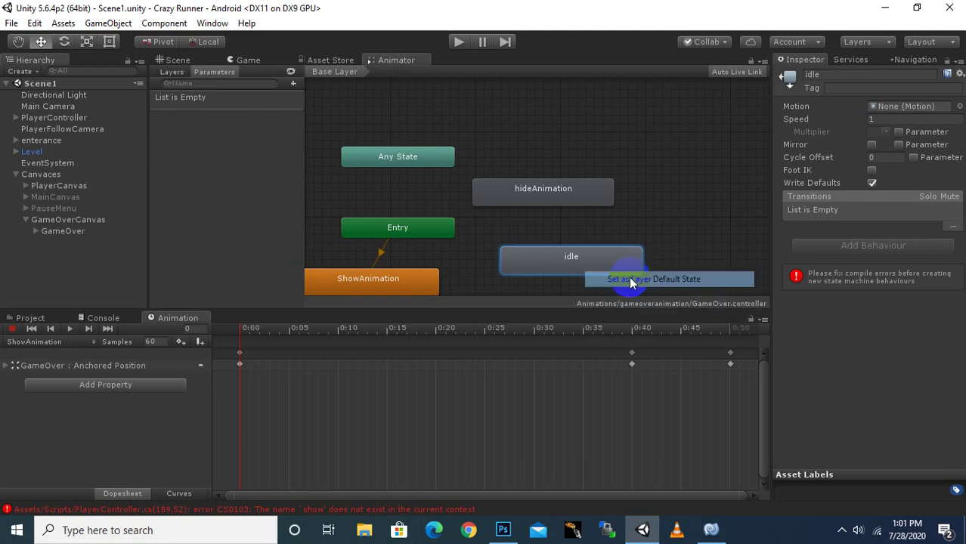
Step: Rearrange the graph so idle sits above ShowAnimation and hideAnimation
drag(559, 261, 466, 262)
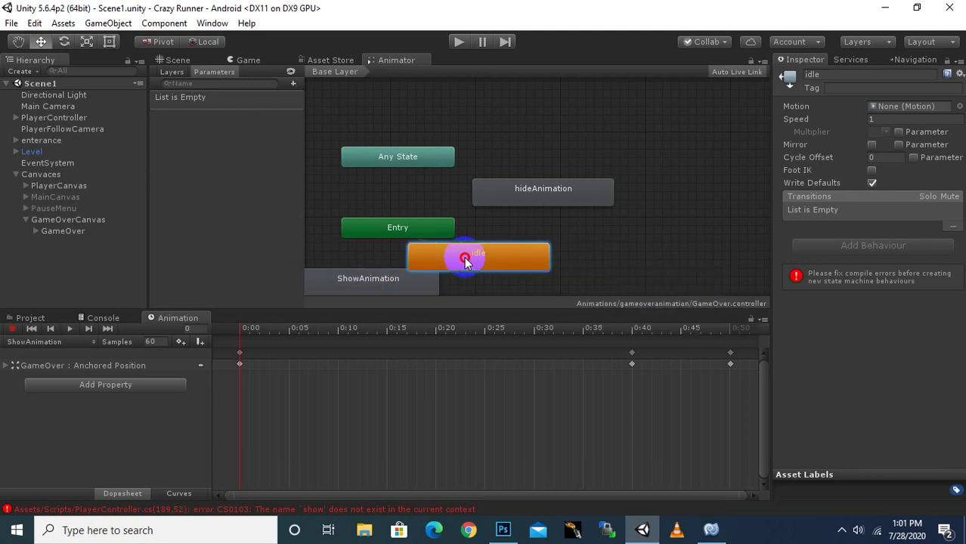
scroll(624, 165, down, 3)
mouse_move(442, 130)
mouse_down()
mouse_move(380, 155)
mouse_move(373, 146)
mouse_move(343, 234)
mouse_up()
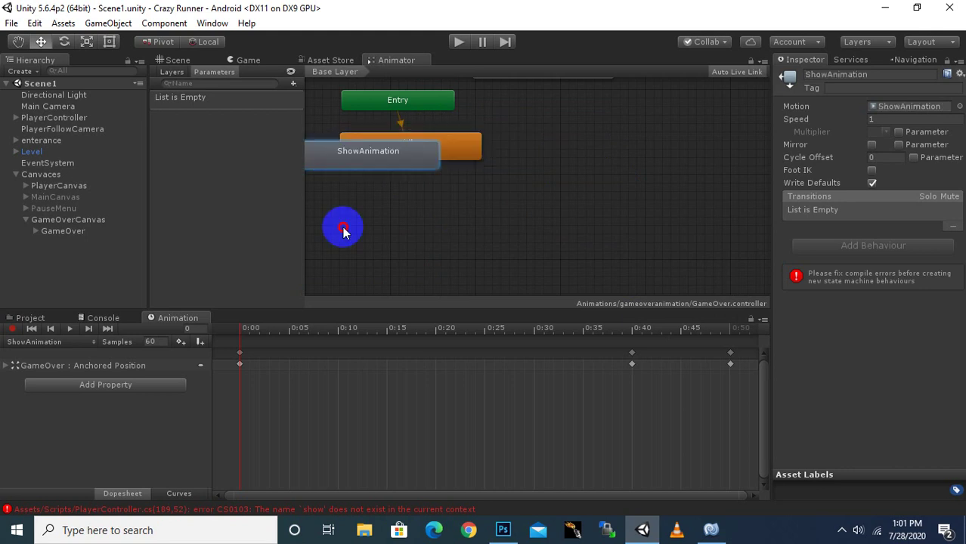
scroll(595, 211, down, 1)
scroll(594, 210, up, 5)
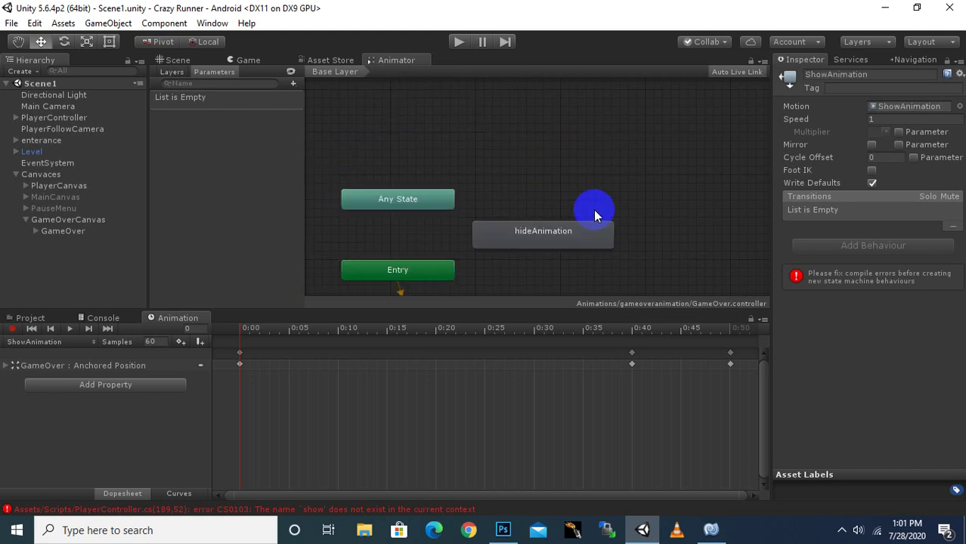
scroll(549, 224, down, 3)
mouse_move(556, 103)
mouse_down()
mouse_move(541, 277)
mouse_move(602, 277)
mouse_up()
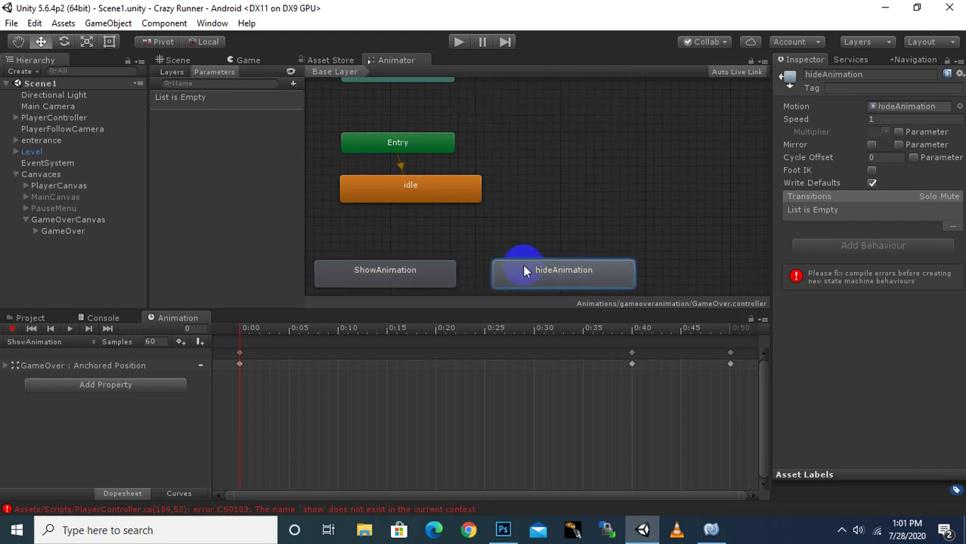
right_click(403, 179)
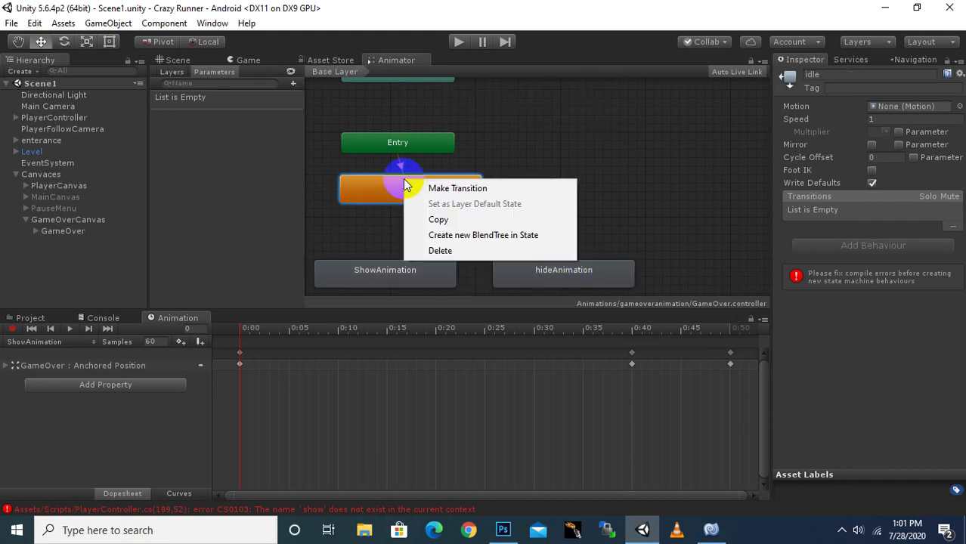
Step: Add a trigger parameter named show to the GameOver animator
click(295, 87)
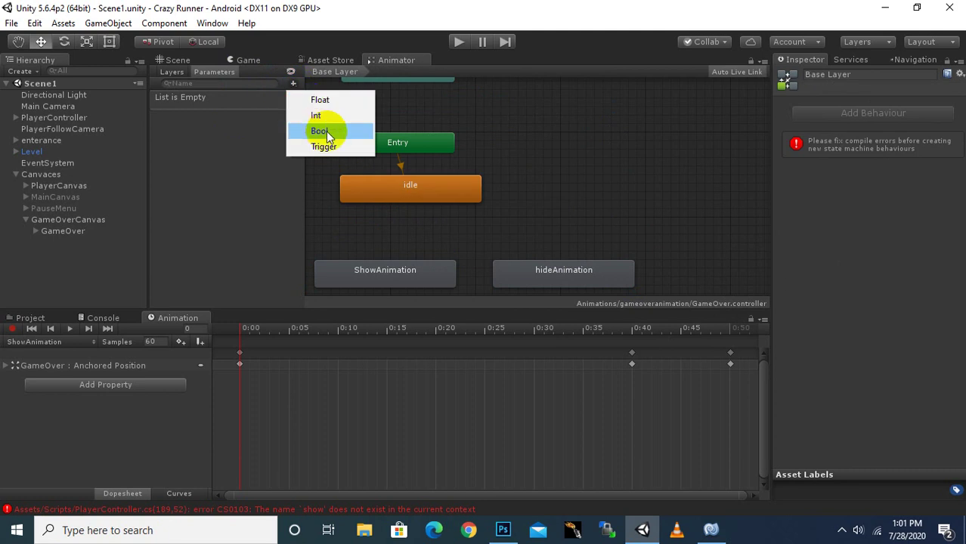
click(328, 148)
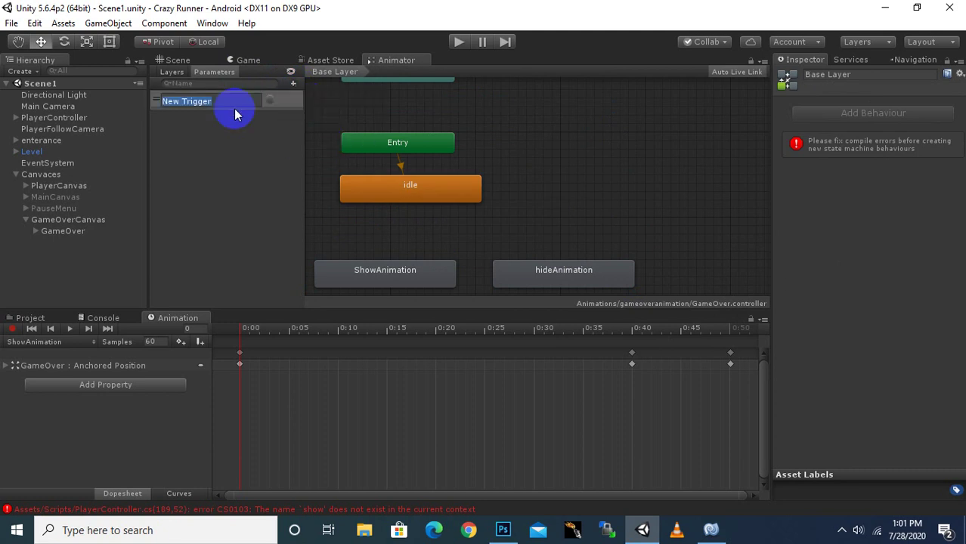
text(show)
key(Return)
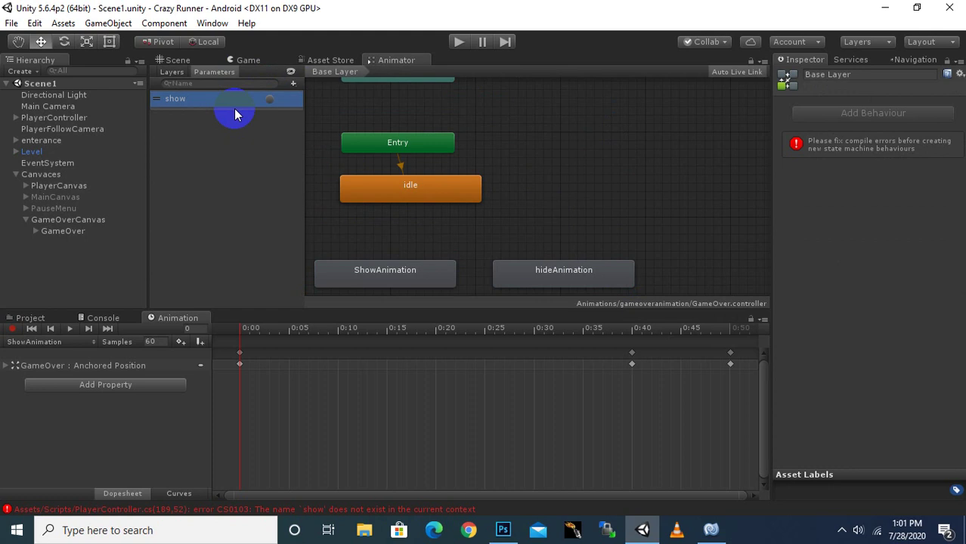
Step: Replace the misspelled hidee trigger with a trigger named hide
click(293, 83)
click(307, 146)
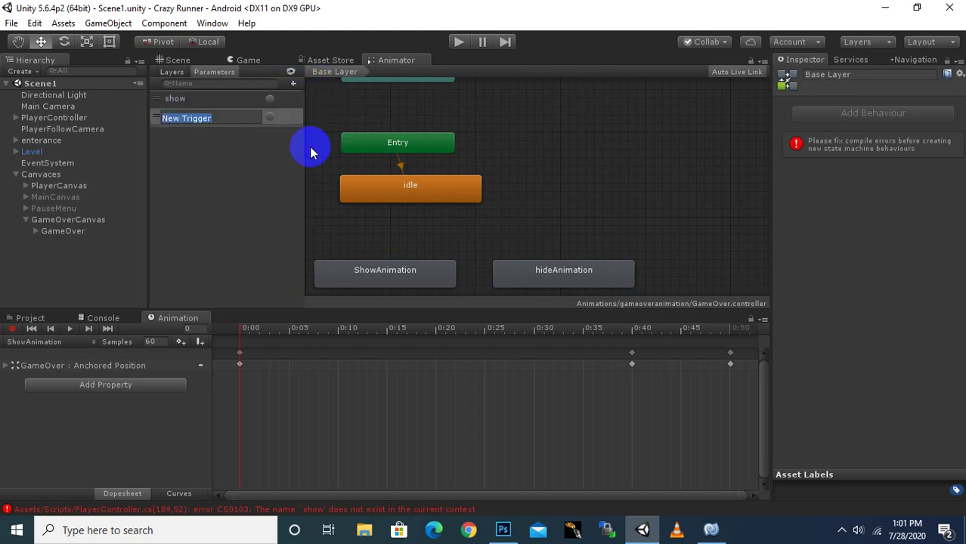
text(hidee)
key(Return)
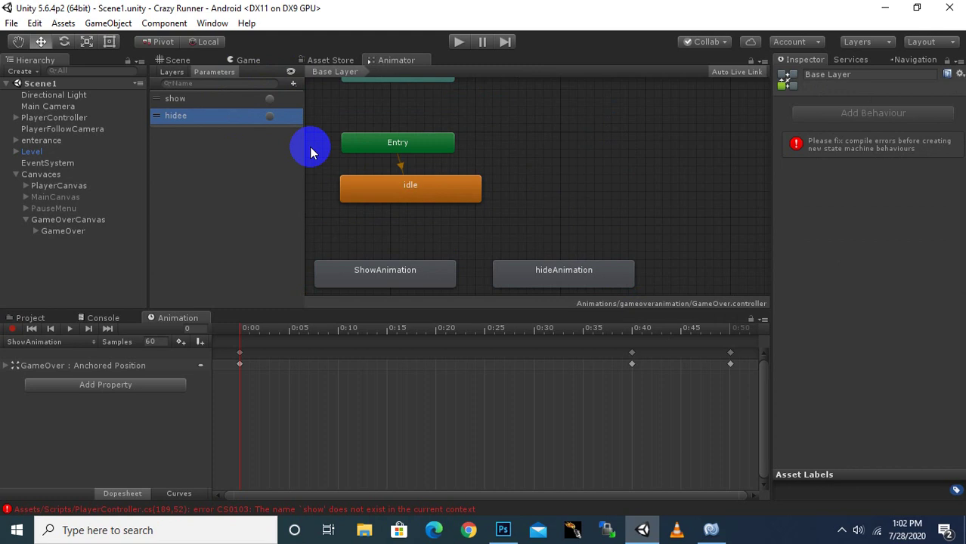
right_click(213, 117)
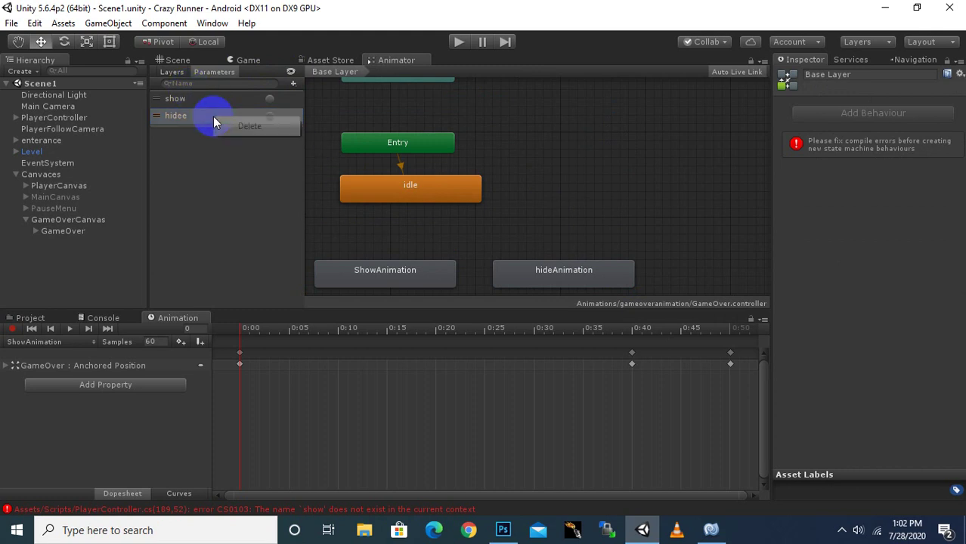
click(226, 125)
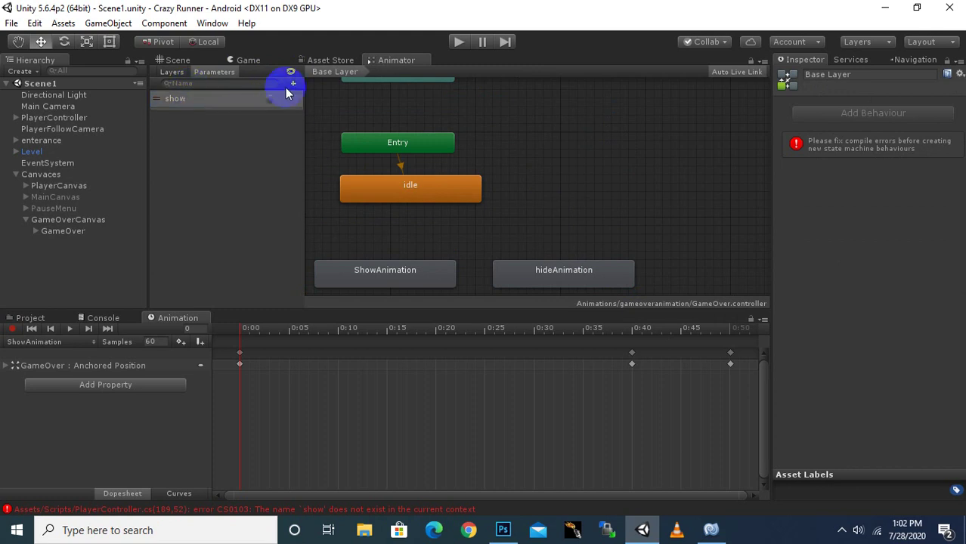
click(294, 83)
click(315, 149)
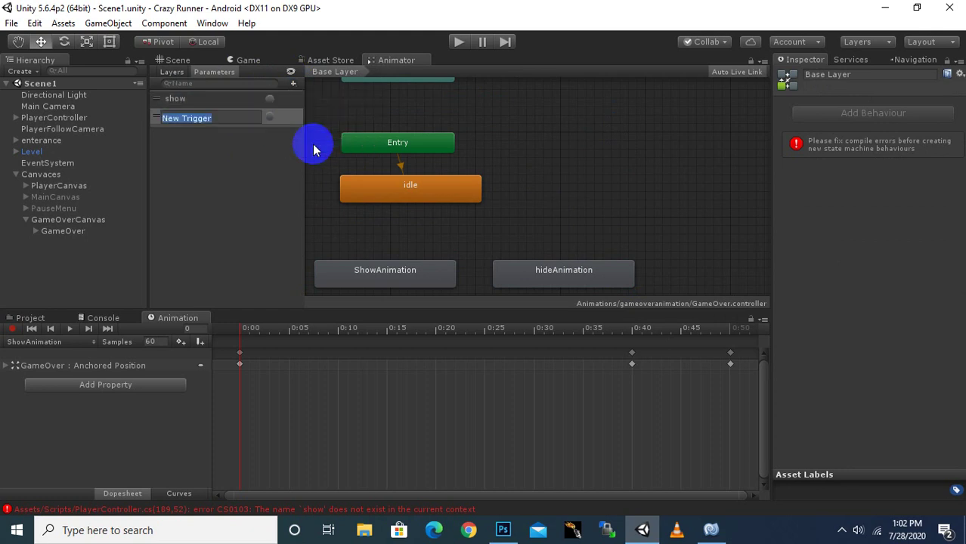
text(hide)
key(Return)
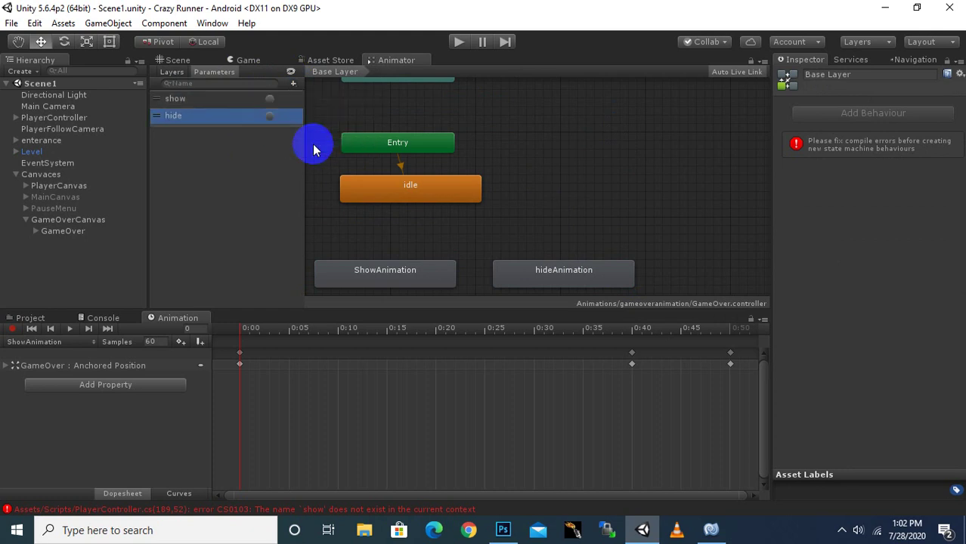
Step: Add a transition from idle to ShowAnimation conditioned on the show trigger
right_click(421, 184)
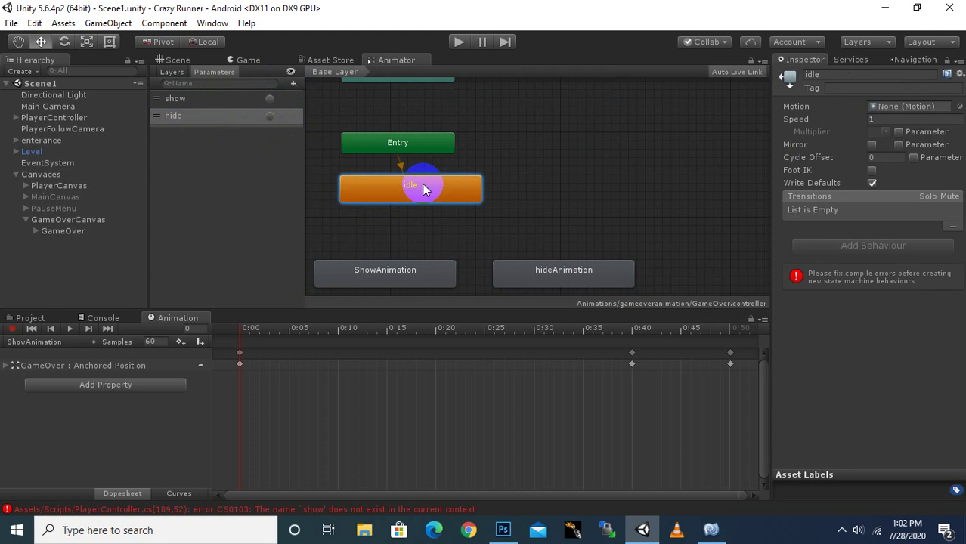
click(431, 194)
click(376, 273)
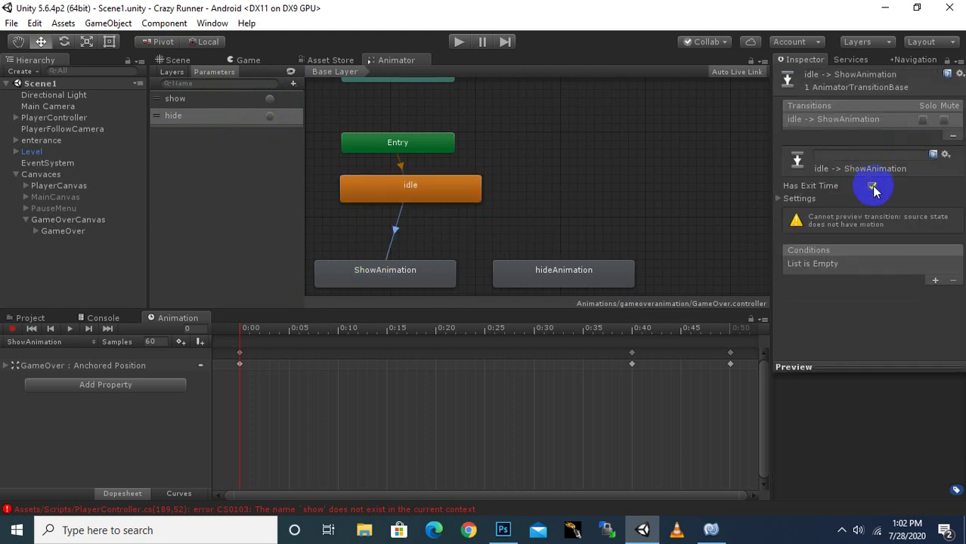
click(935, 281)
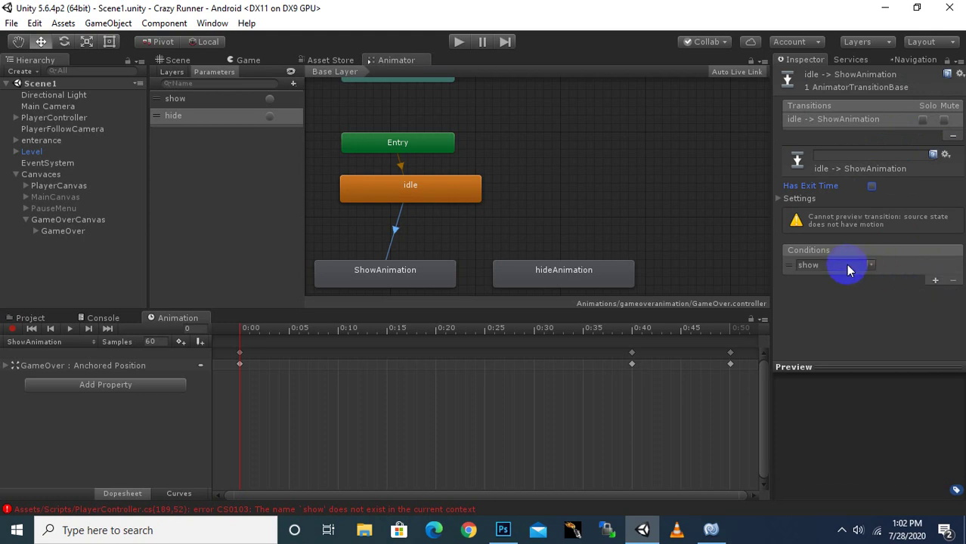
Step: Add a ShowAnimation to hideAnimation transition on the hide trigger, with Has Exit Time off
right_click(434, 280)
click(452, 283)
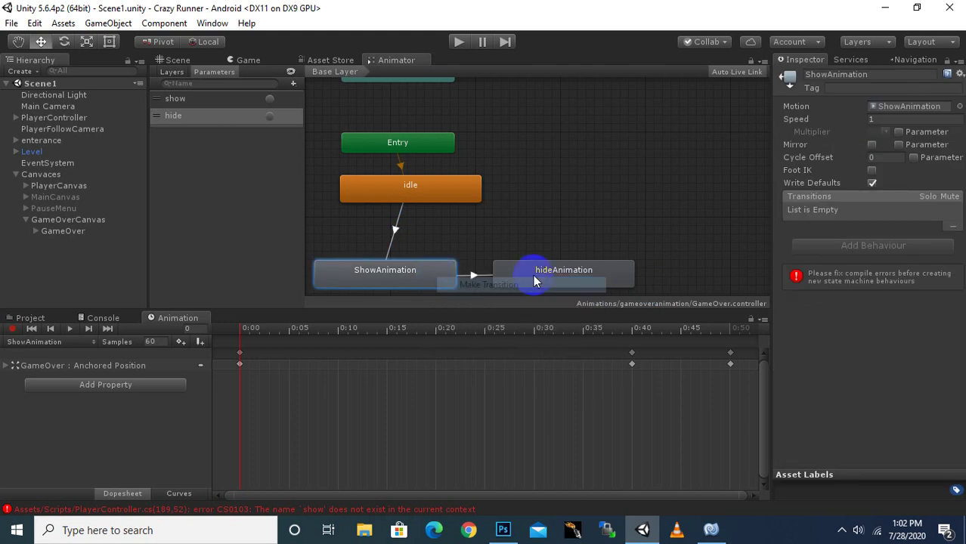
click(510, 272)
click(476, 280)
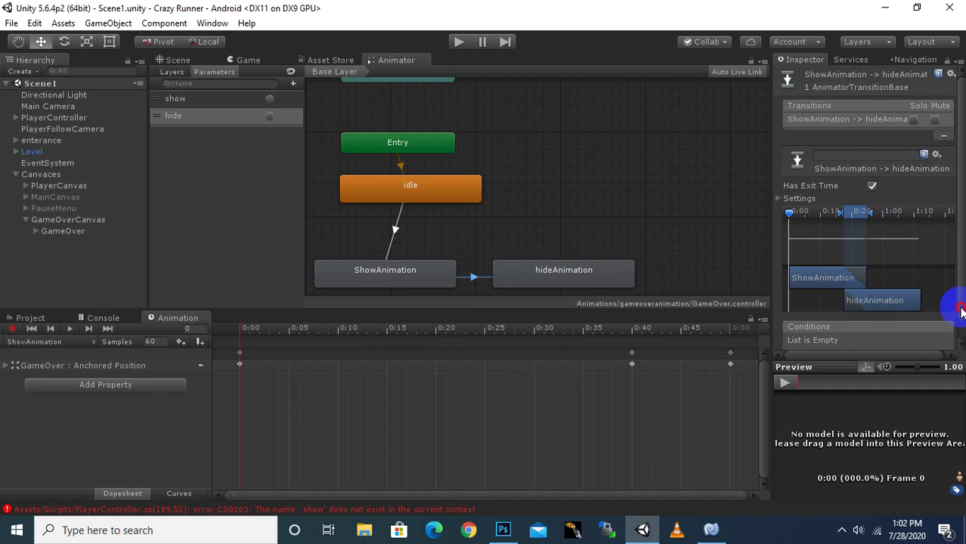
scroll(956, 325, down, 1)
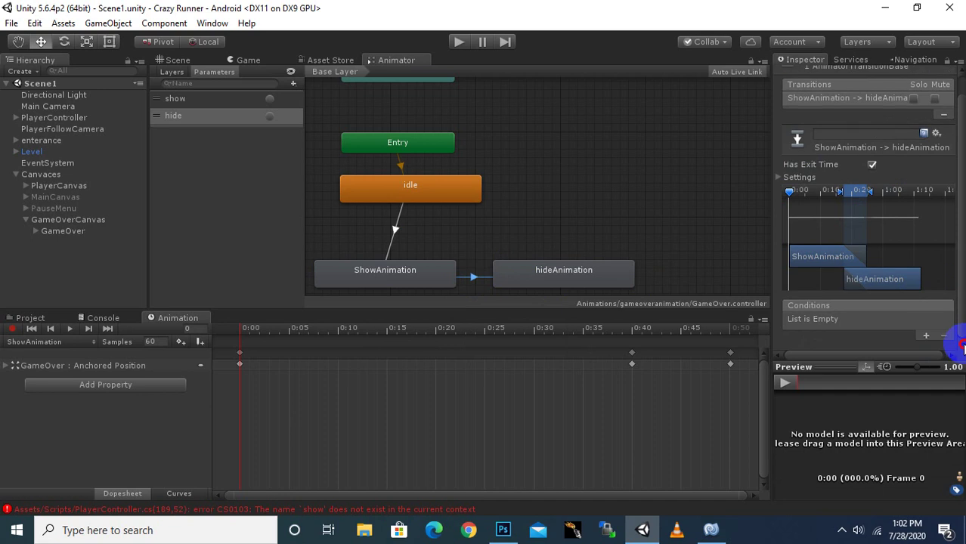
click(926, 336)
click(868, 321)
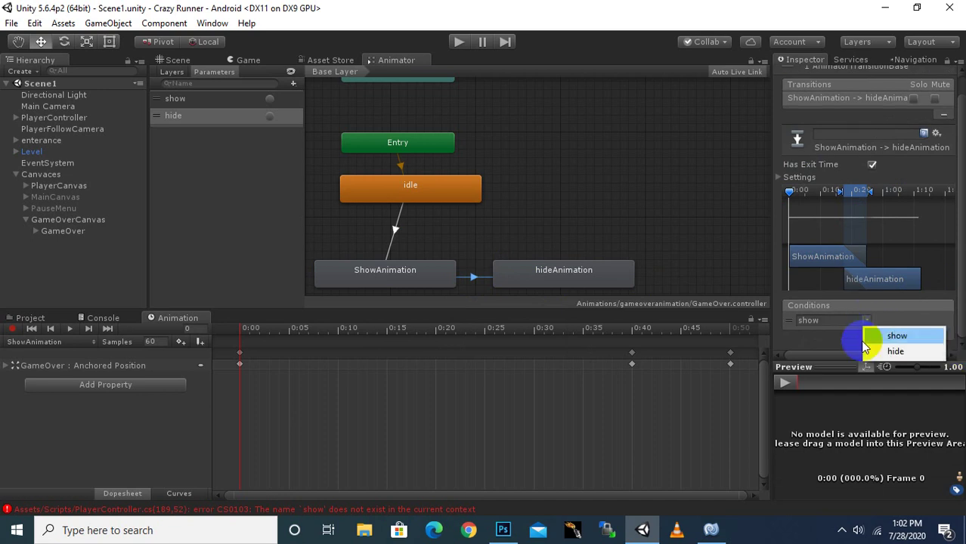
click(883, 348)
click(872, 165)
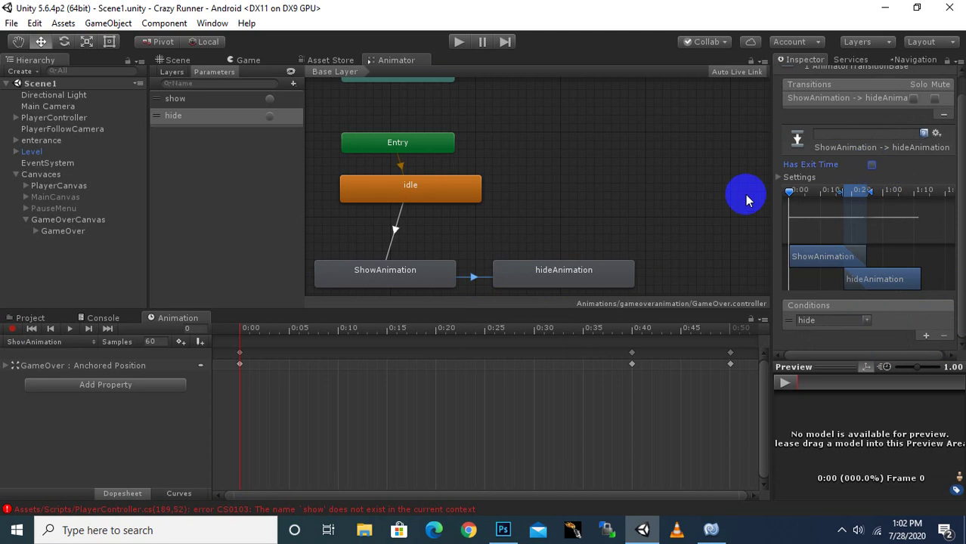
Step: Add a transition from hideAnimation back to idle, then return to the Scene view
right_click(525, 269)
click(554, 278)
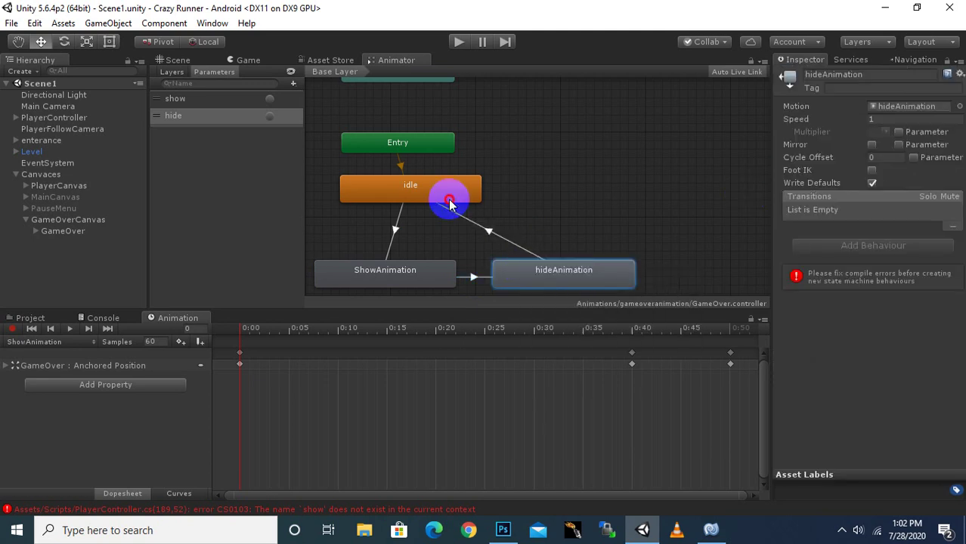
click(443, 200)
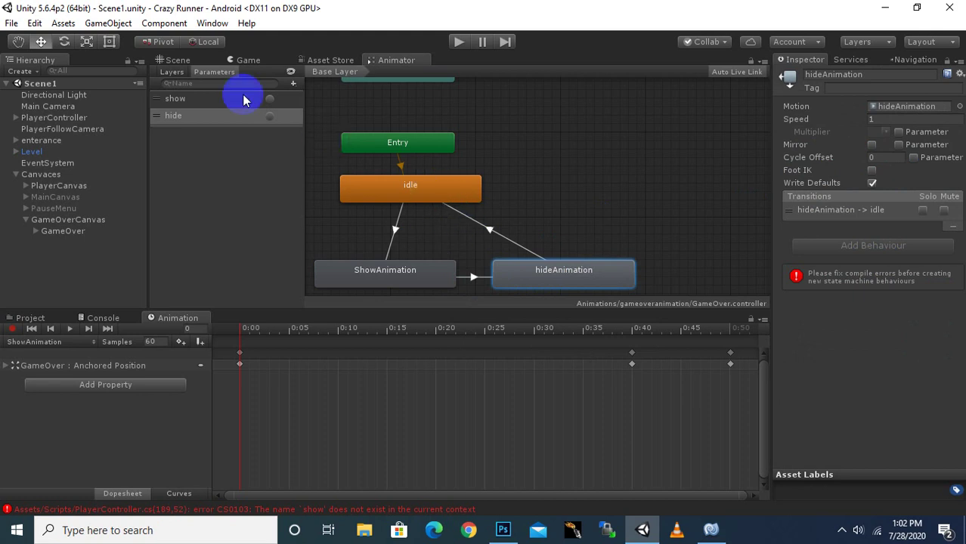
click(178, 60)
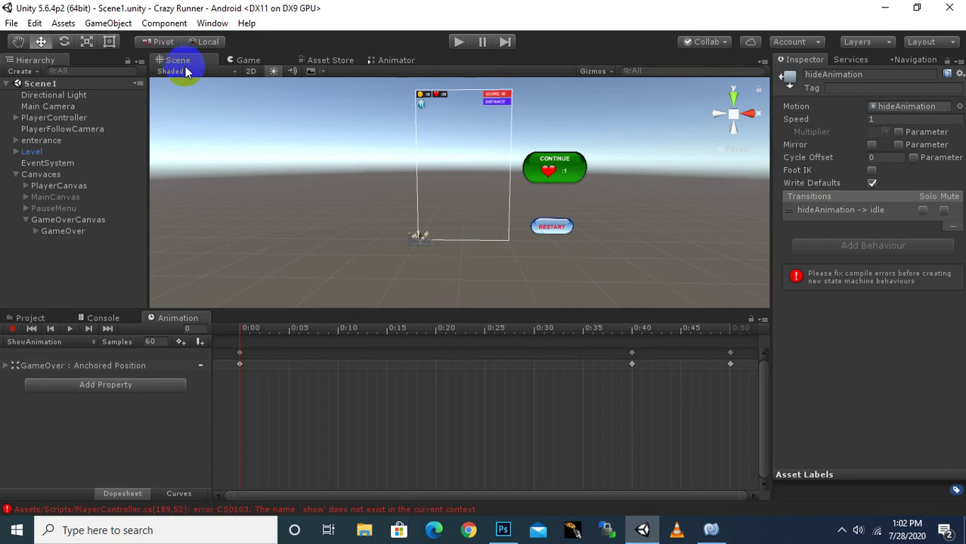
Step: Select PlayerController, review its Inspector, and enter Play mode to test
click(49, 118)
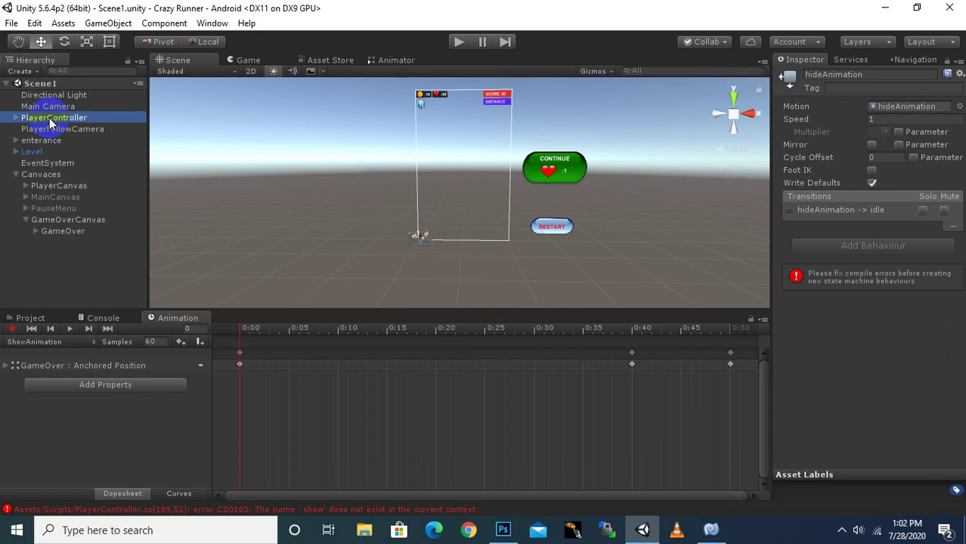
scroll(870, 393, down, 2)
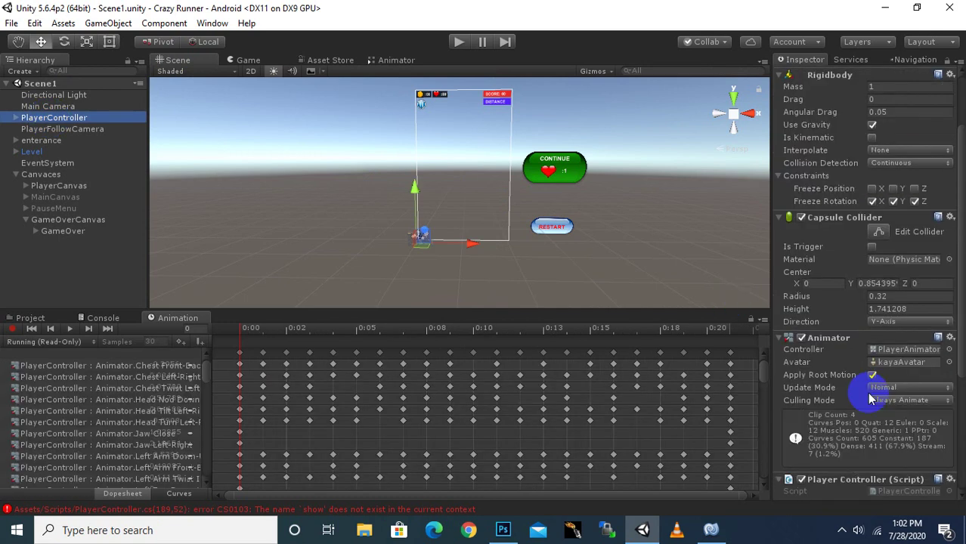
scroll(870, 398, down, 3)
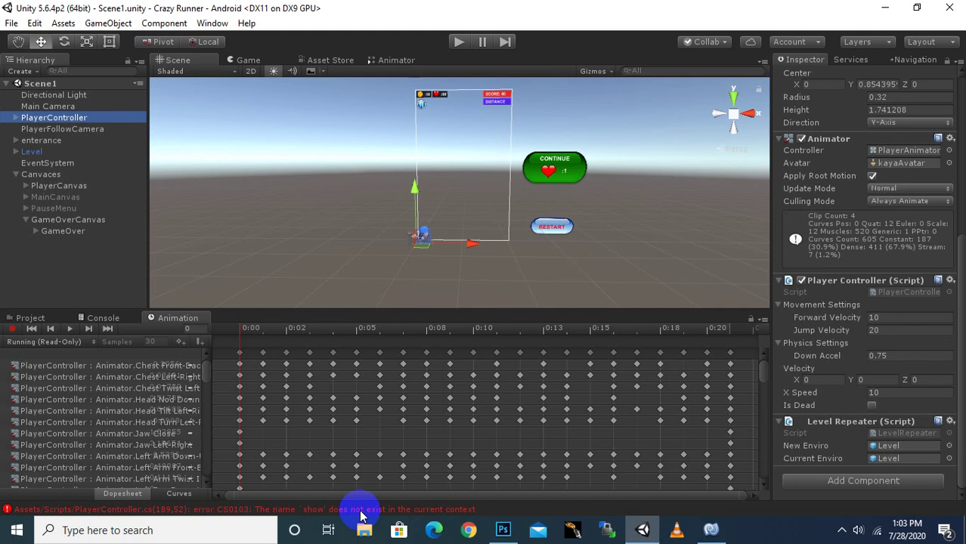
click(497, 278)
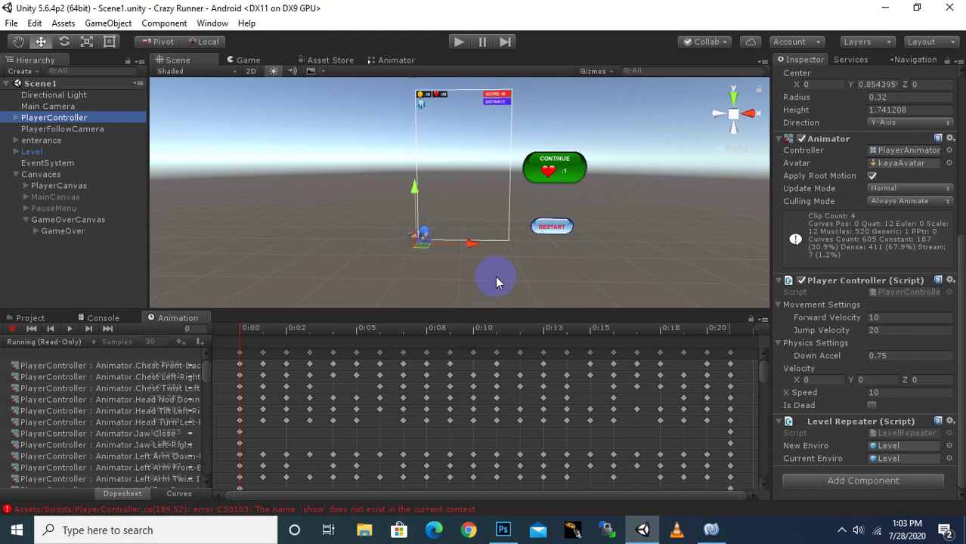
click(843, 531)
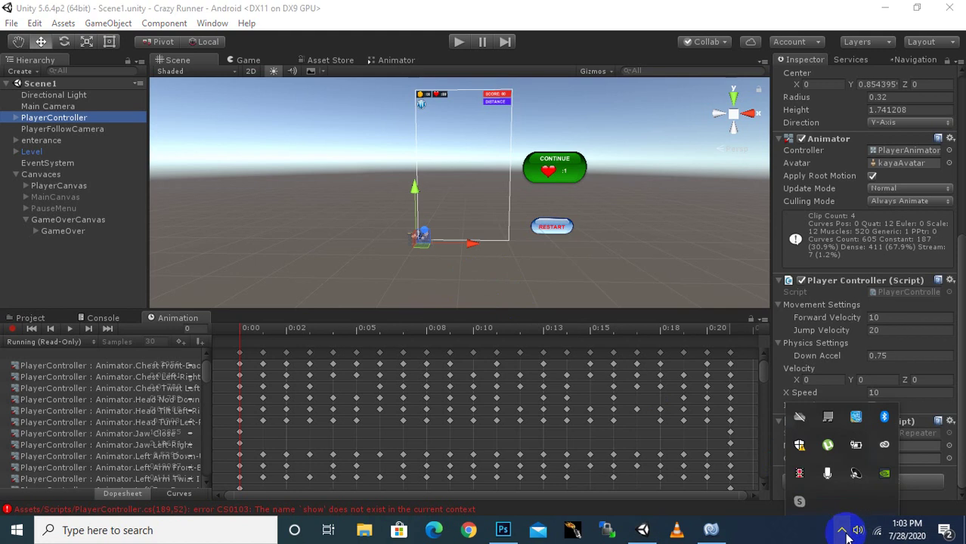
click(840, 541)
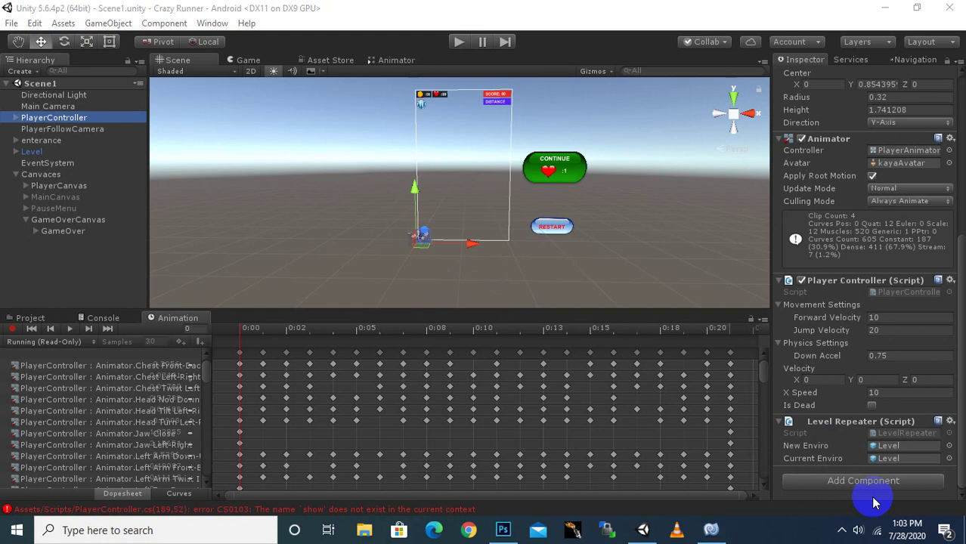
click(457, 44)
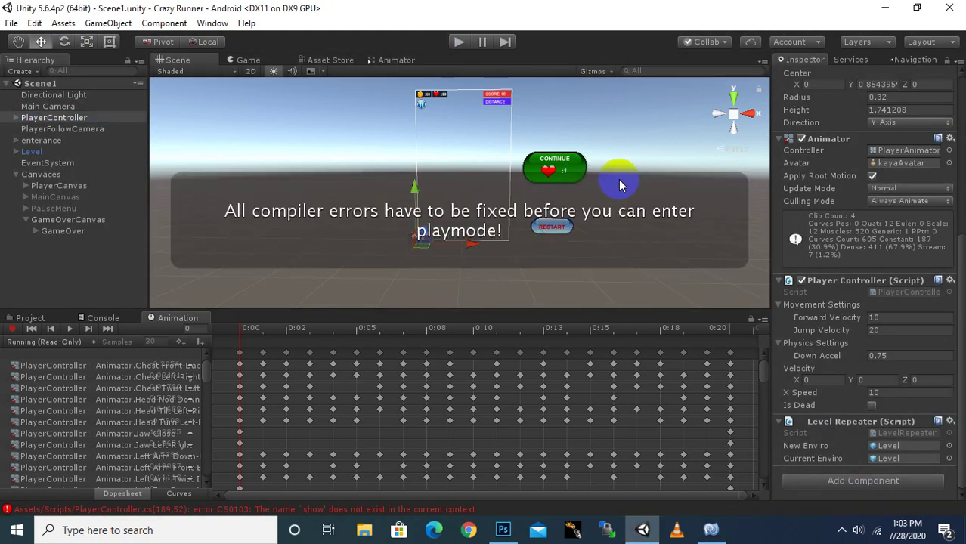
Step: Filter the Console to the CS0103 'show' error and switch to PlayerController.cs in MonoDevelop
click(366, 512)
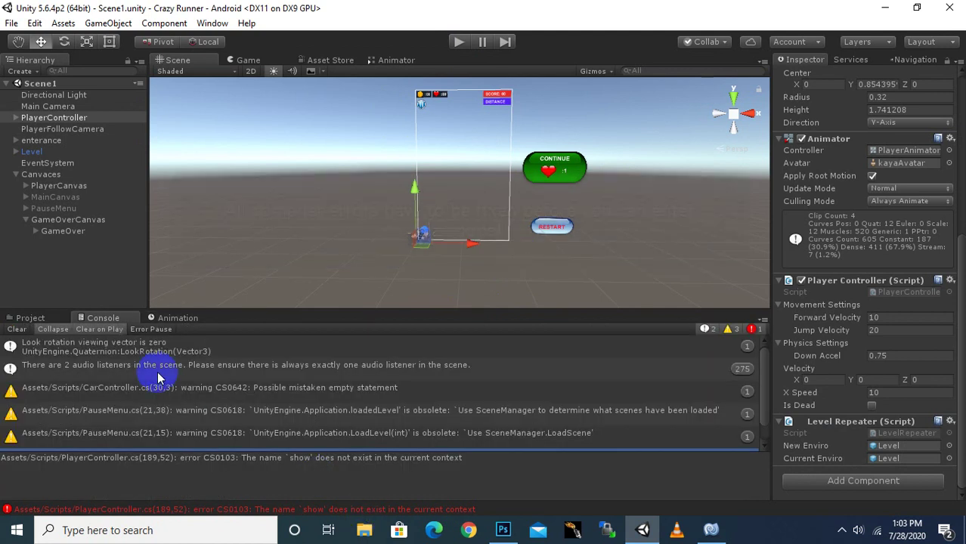
click(753, 331)
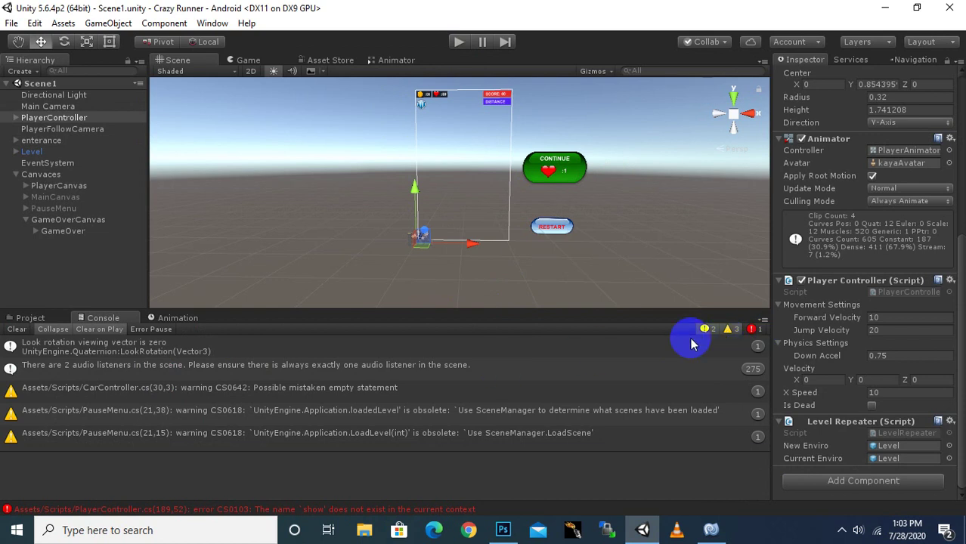
click(732, 331)
click(705, 330)
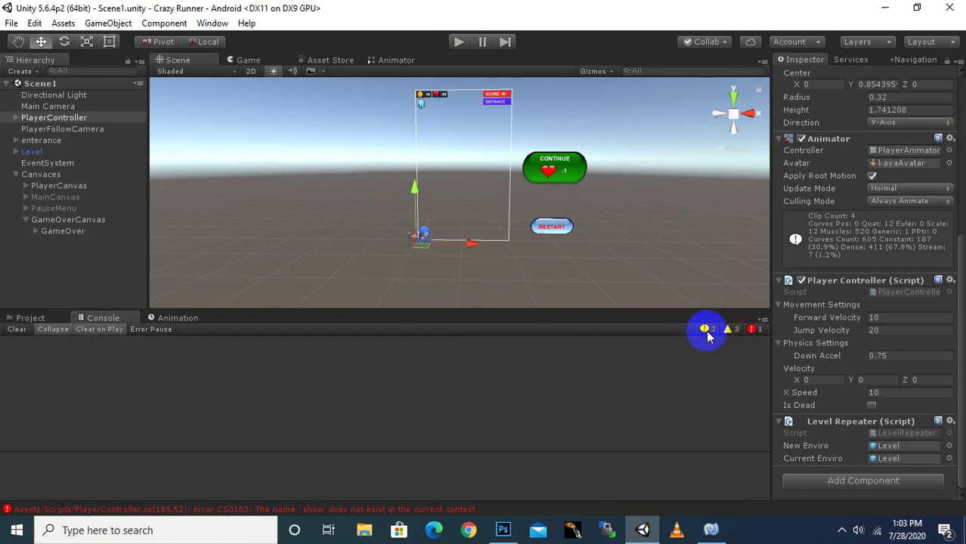
click(753, 331)
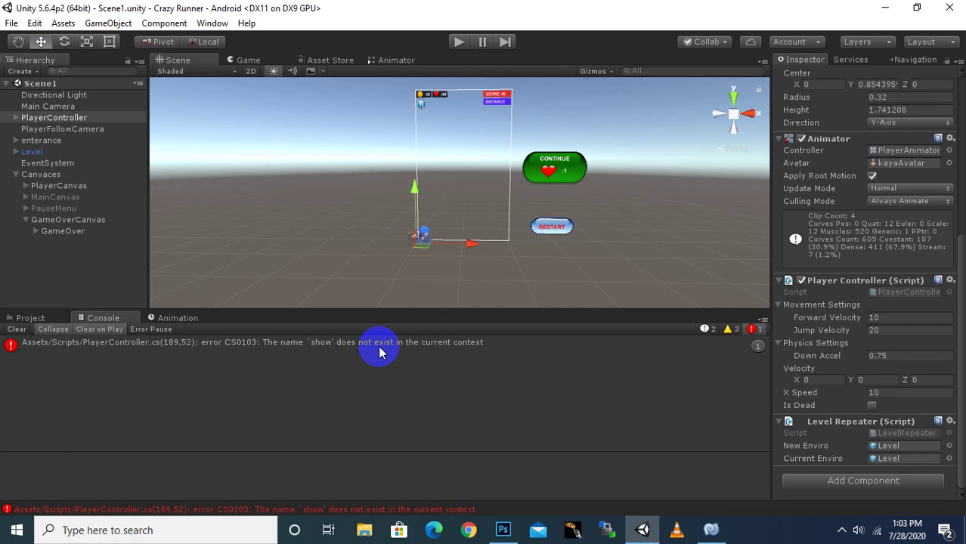
click(711, 530)
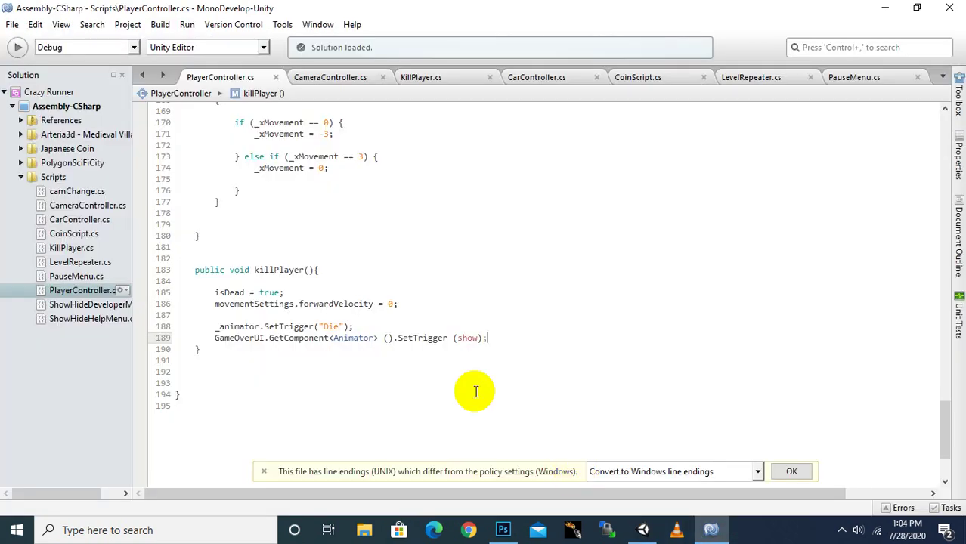
Step: Retype the SetTrigger argument on line 189 as (show), undoing the ShowHideHelpMenu autocomplete
drag(482, 339, 449, 339)
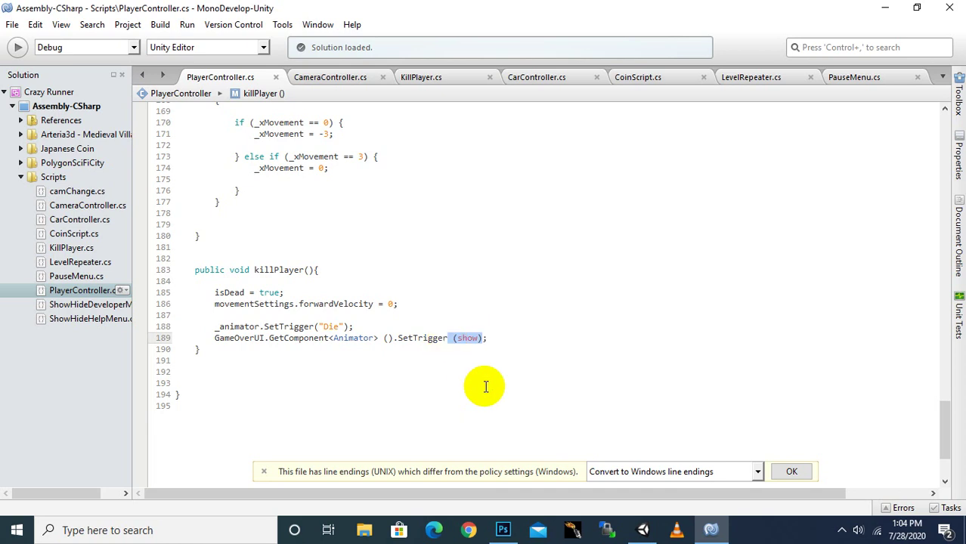
text(()
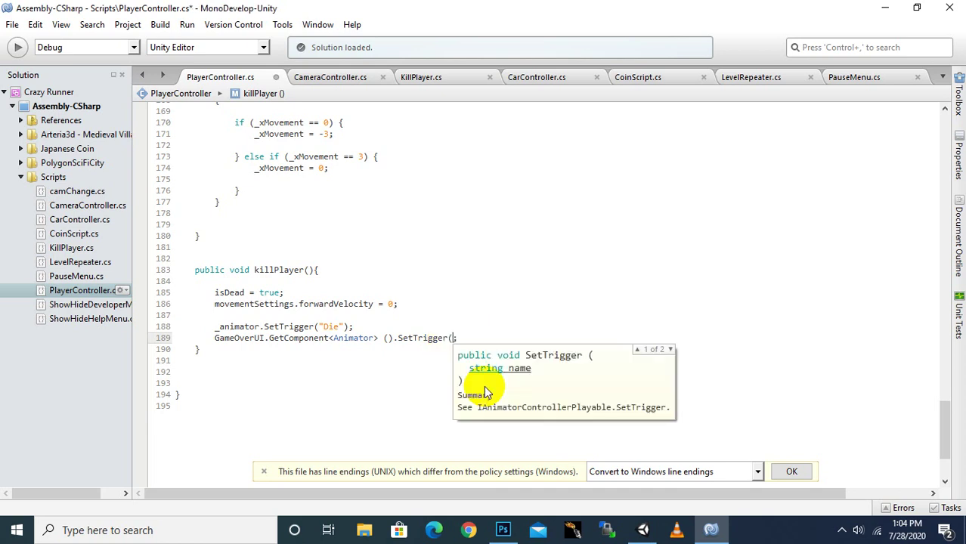
text(show)
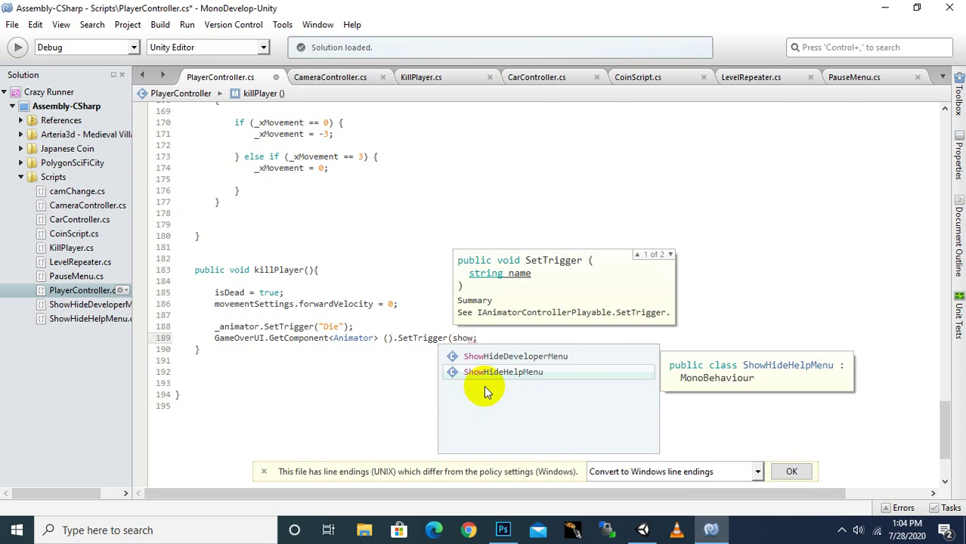
key(Return)
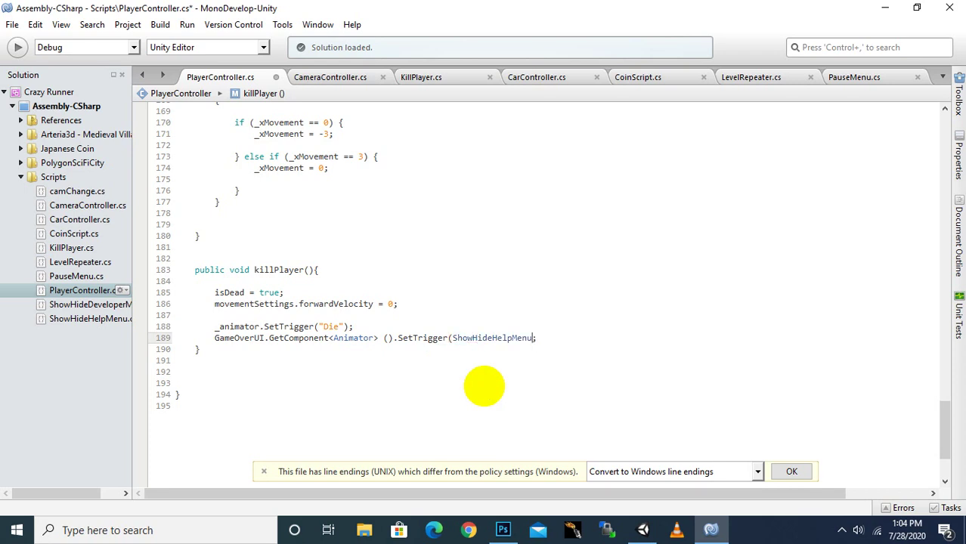
key(BackSpace)
key(BackSpace)
key(BackSpace)
key(BackSpace)
text())
key(Left)
key(BackSpace)
text(s)
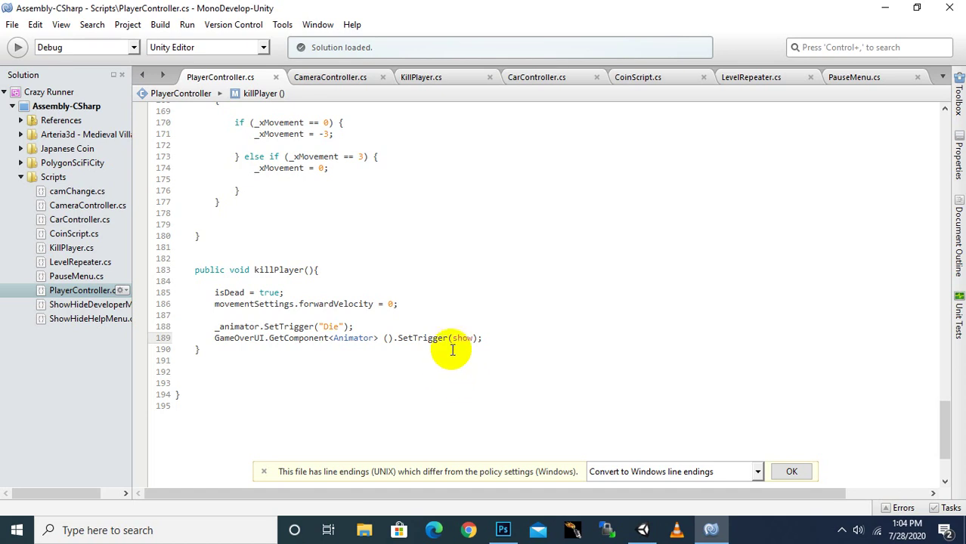
drag(456, 338, 473, 338)
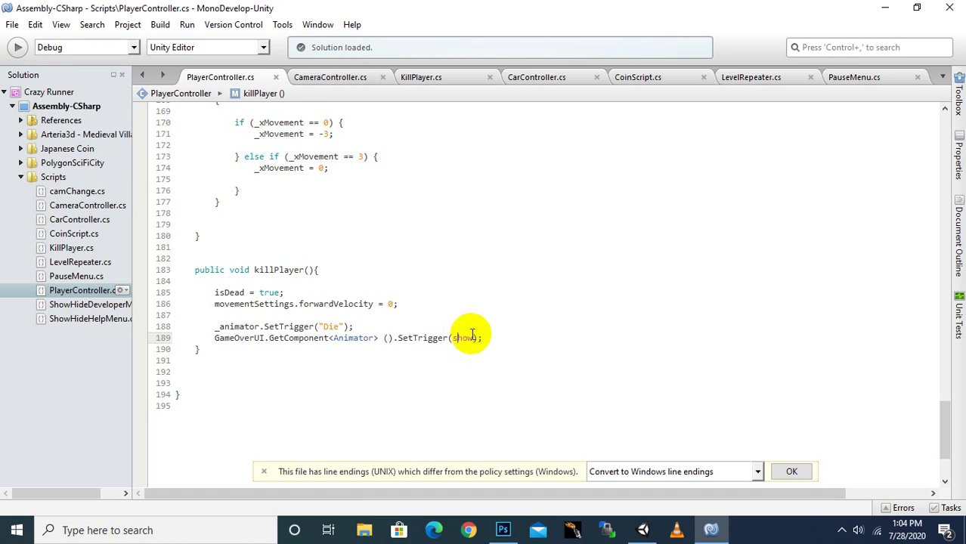
click(652, 535)
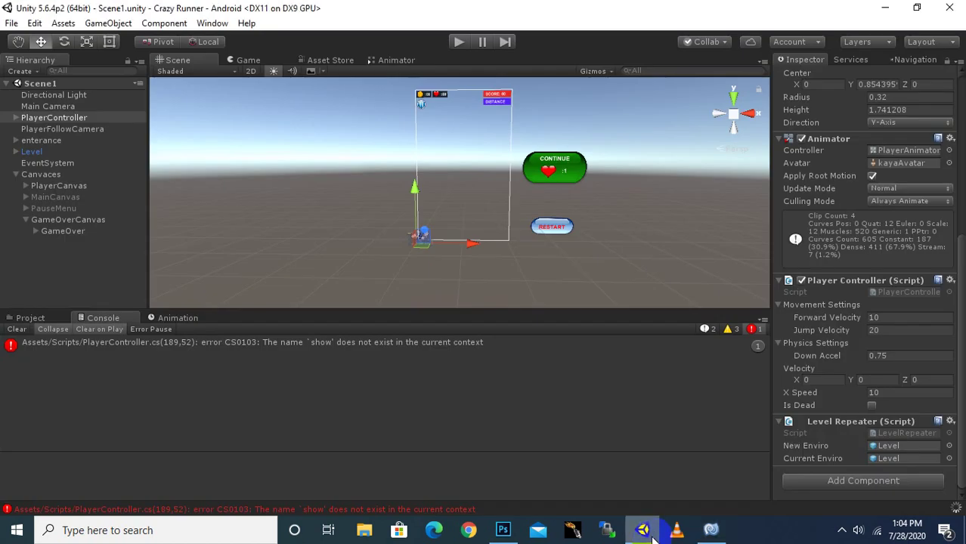
Step: Open the CS0103 'show' error details in the Console, then bring PlayerController.cs back up
click(564, 495)
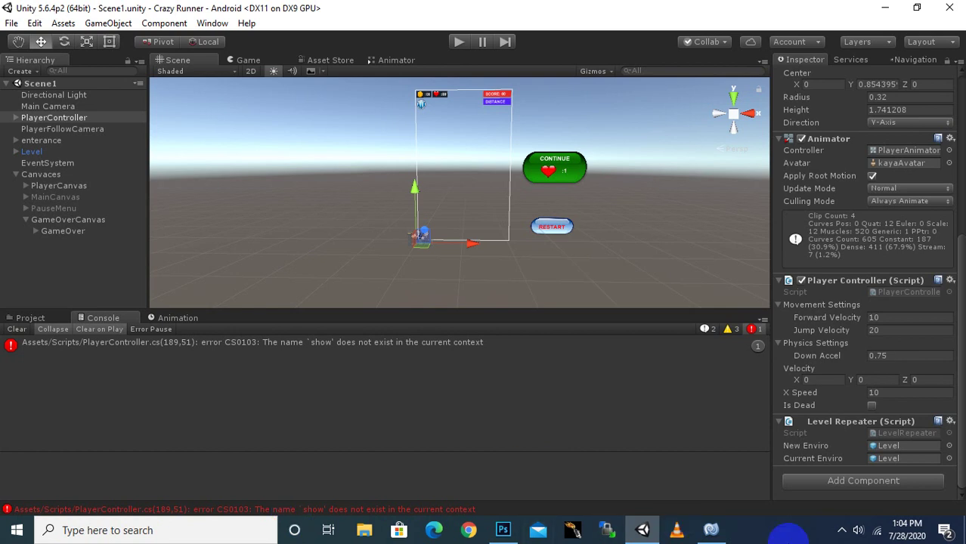
click(431, 512)
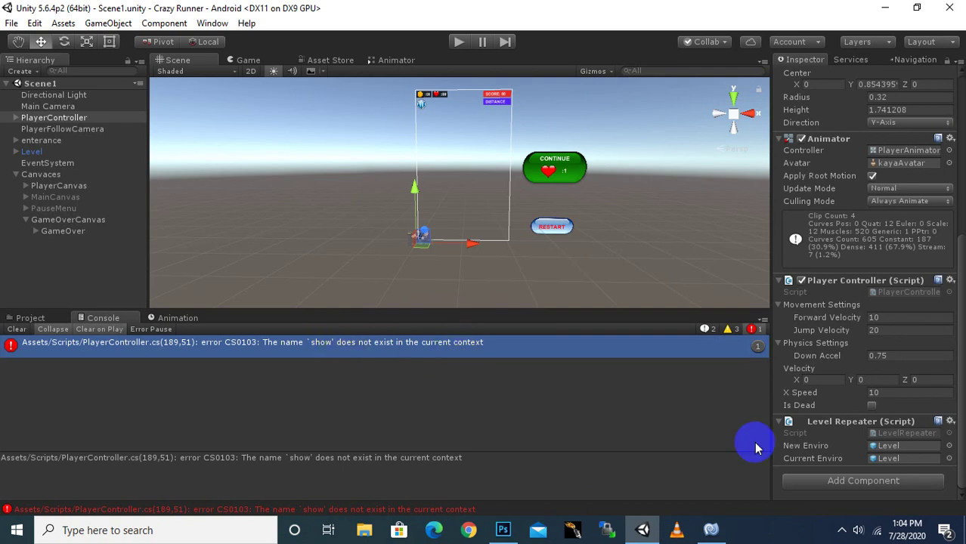
click(842, 531)
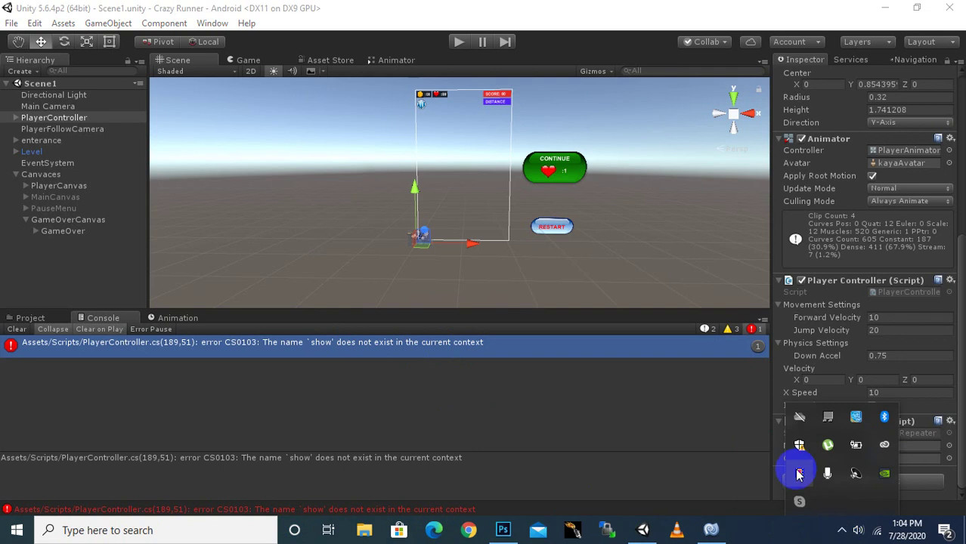
click(711, 530)
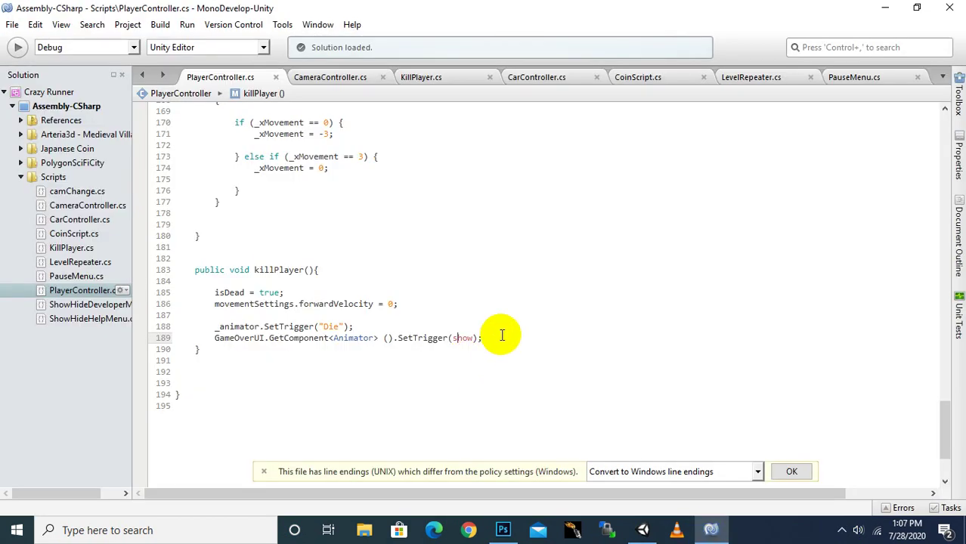
Step: Delete line 189's GameOverUI SetTrigger(show) call, save PlayerController.cs, and insert a blank line
drag(493, 338, 208, 344)
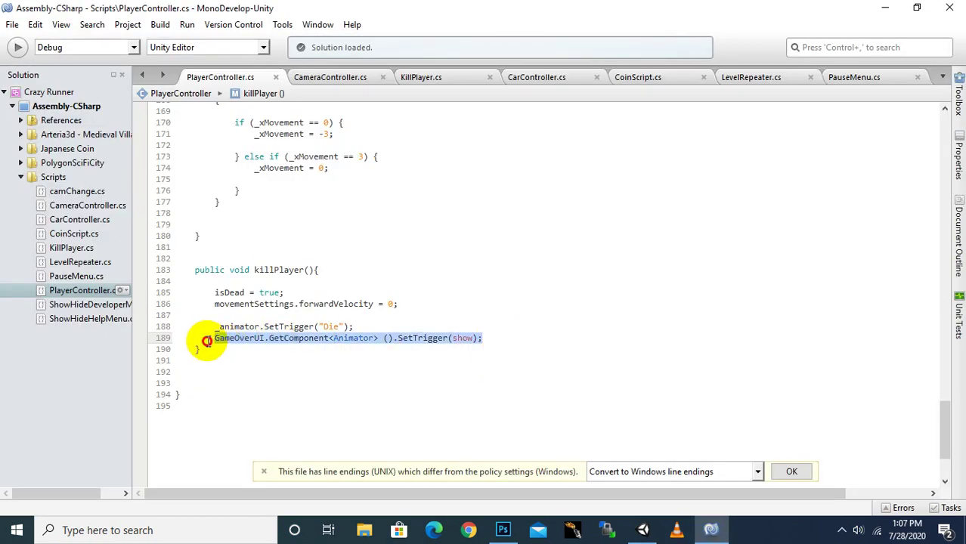
key(Delete)
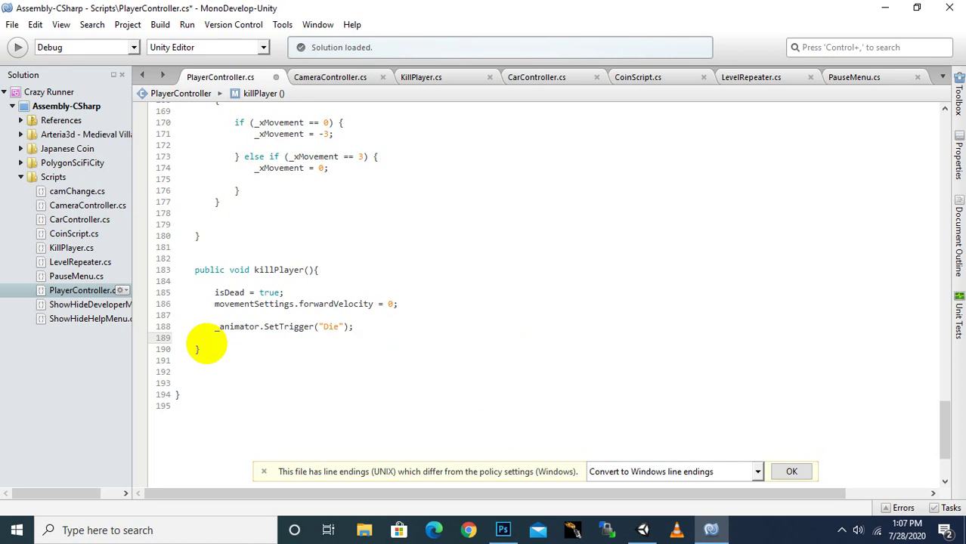
key(ctrl+s)
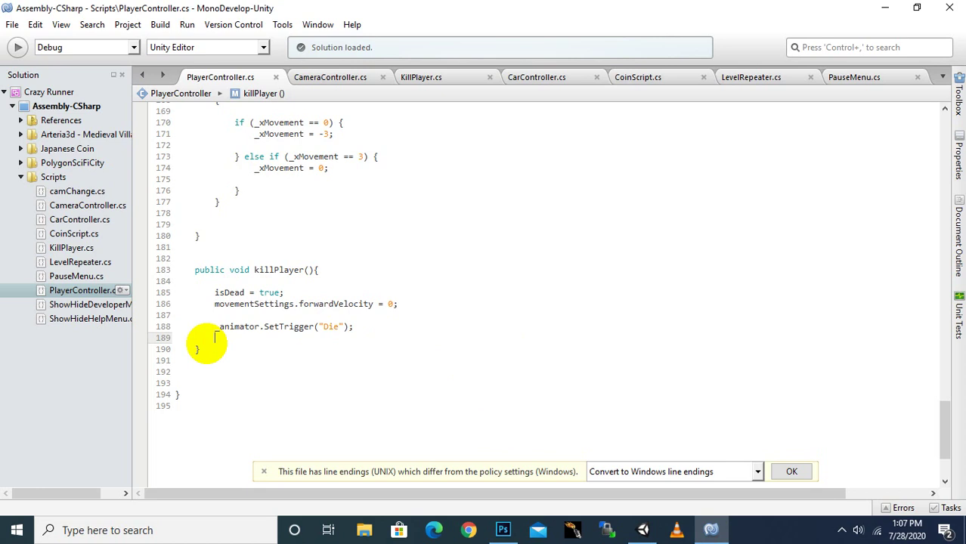
key(Return)
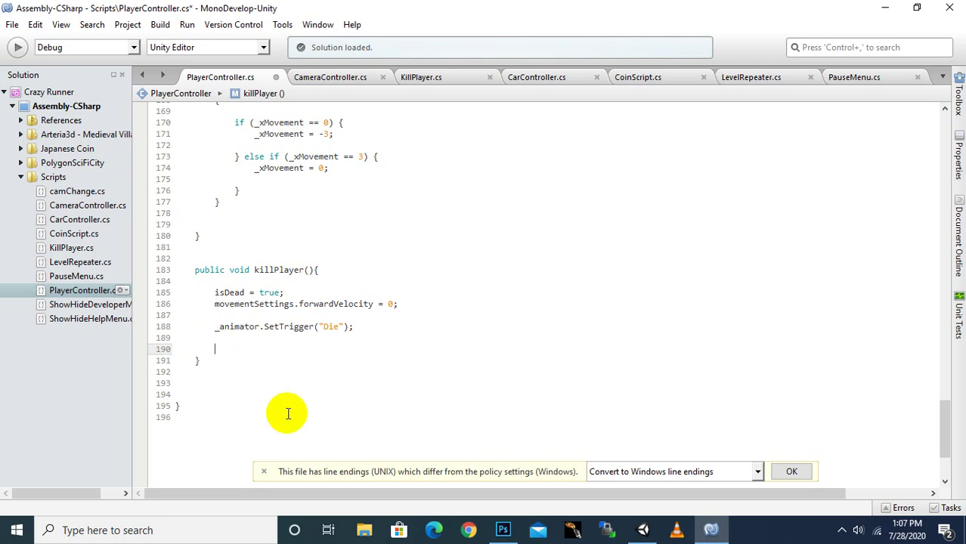
Step: Delete the old lowercase show and hide parameters from the GameOver animator
click(638, 529)
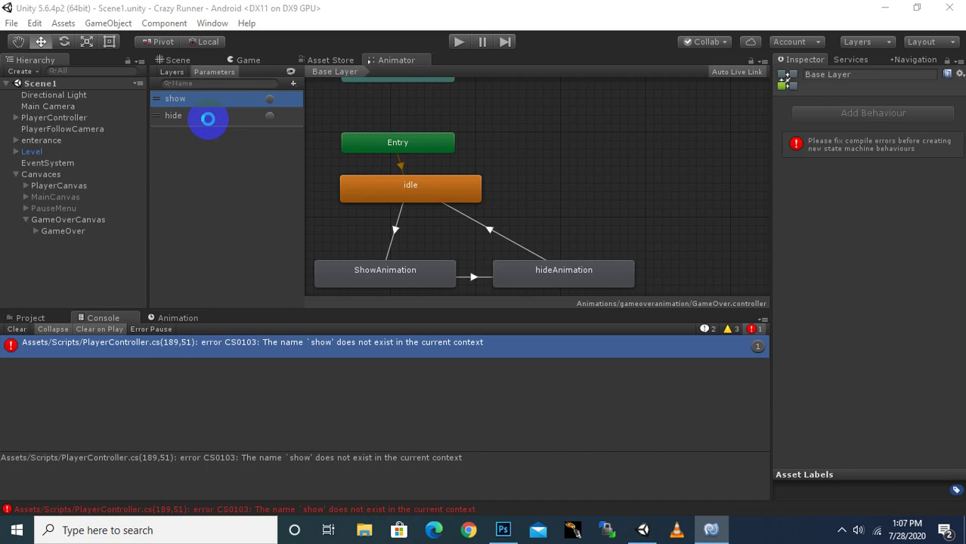
double_click(204, 105)
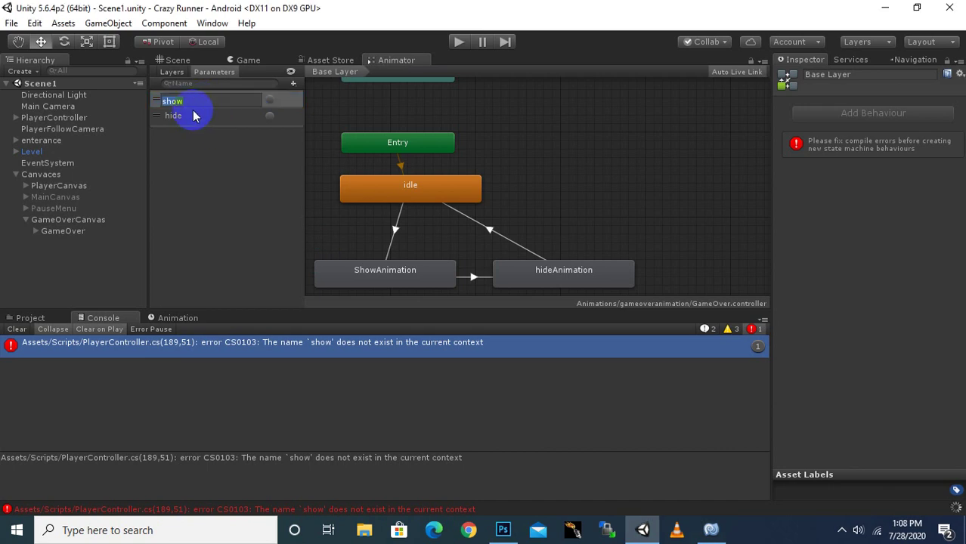
click(211, 115)
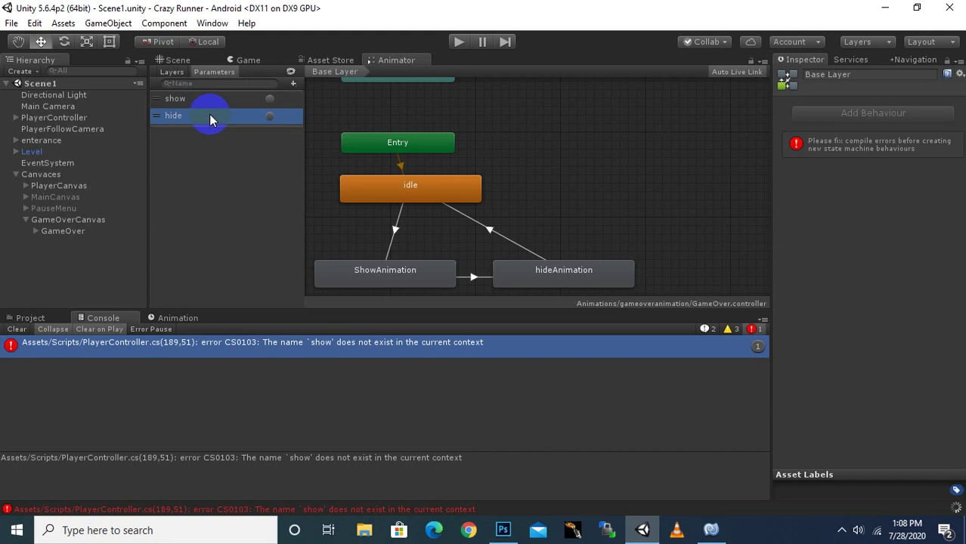
click(271, 115)
right_click(282, 100)
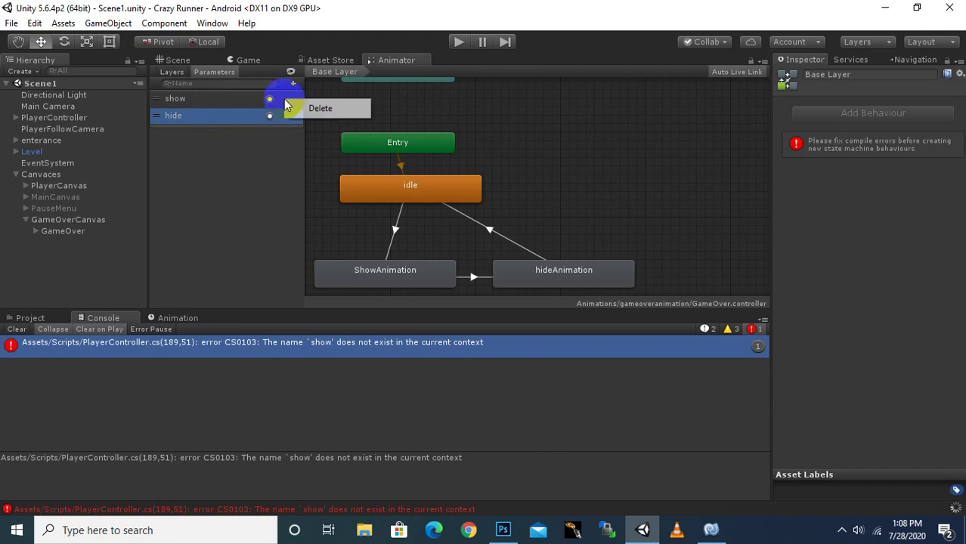
click(297, 111)
click(521, 291)
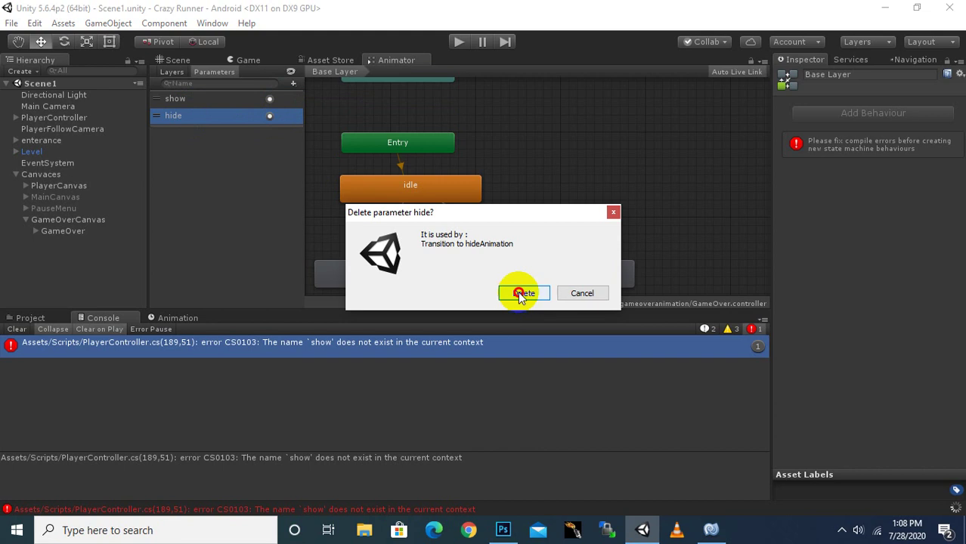
right_click(284, 102)
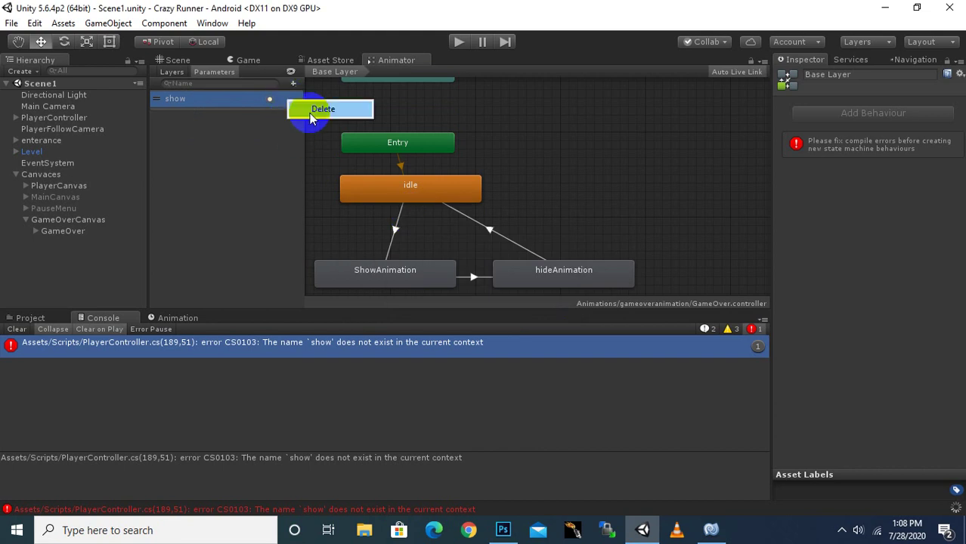
click(301, 112)
click(519, 292)
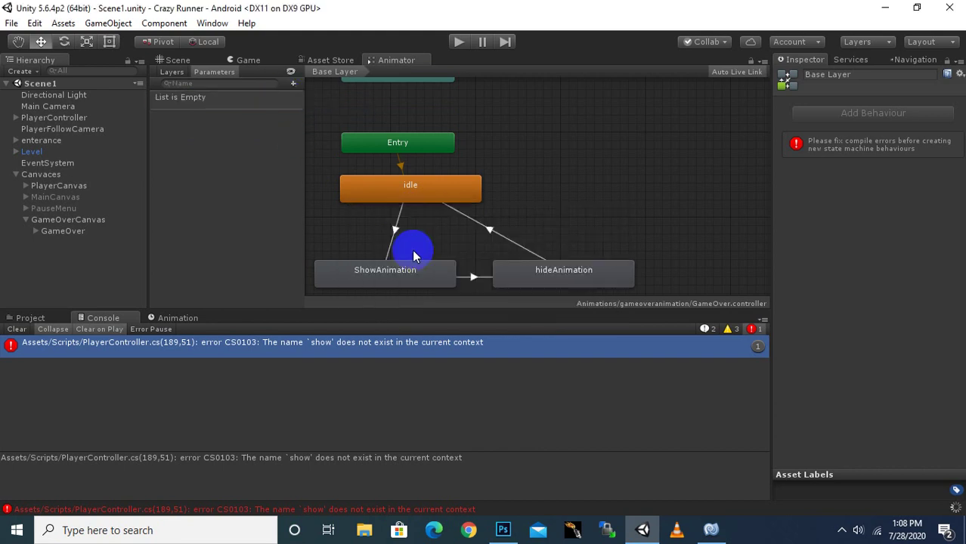
Step: Delete the idle-to-ShowAnimation and idle-to-hideAnimation transitions
click(392, 230)
key(Delete)
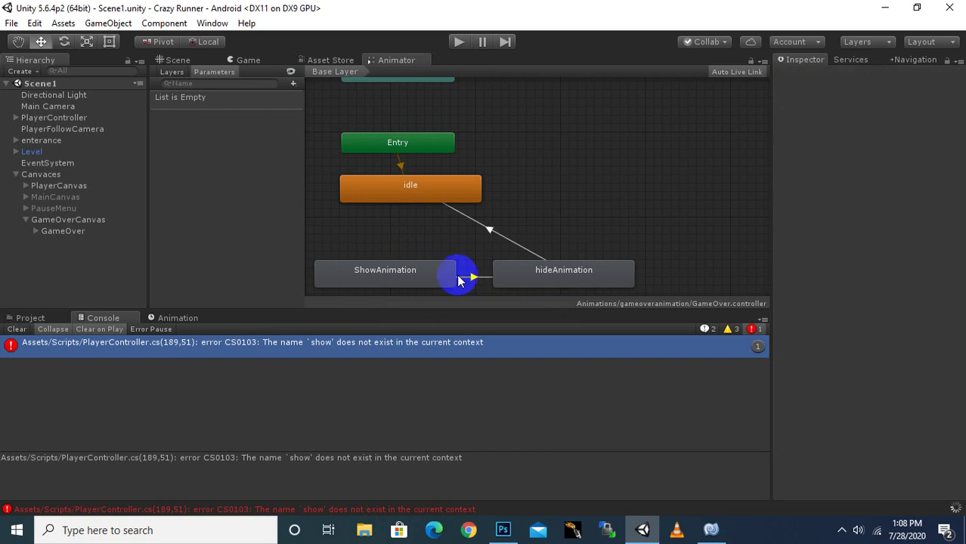
click(490, 230)
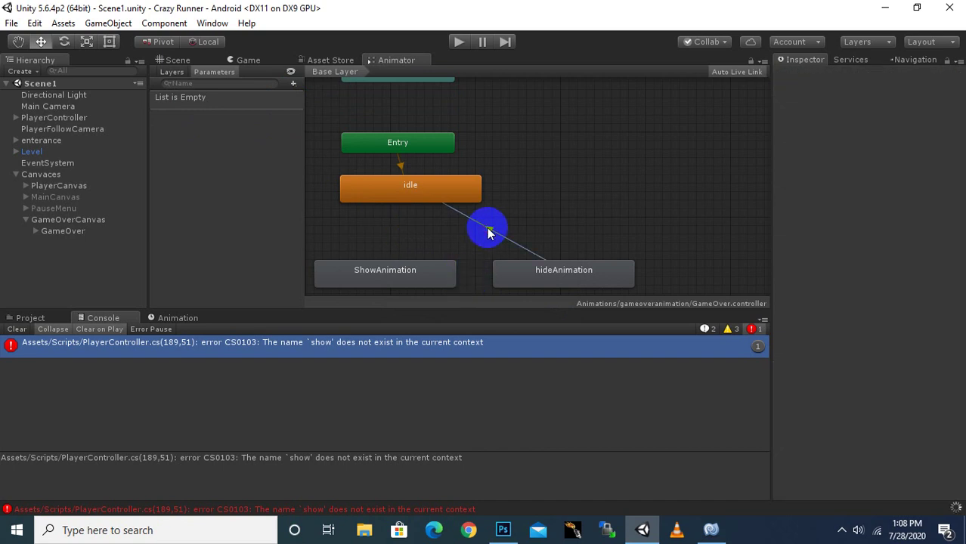
key(Delete)
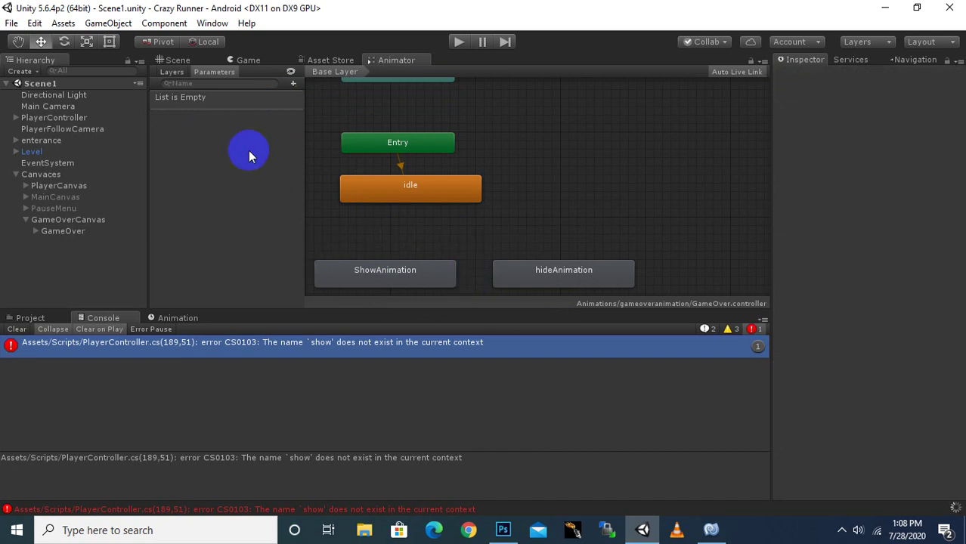
Step: Add two new Trigger parameters named Show and Hide
click(293, 84)
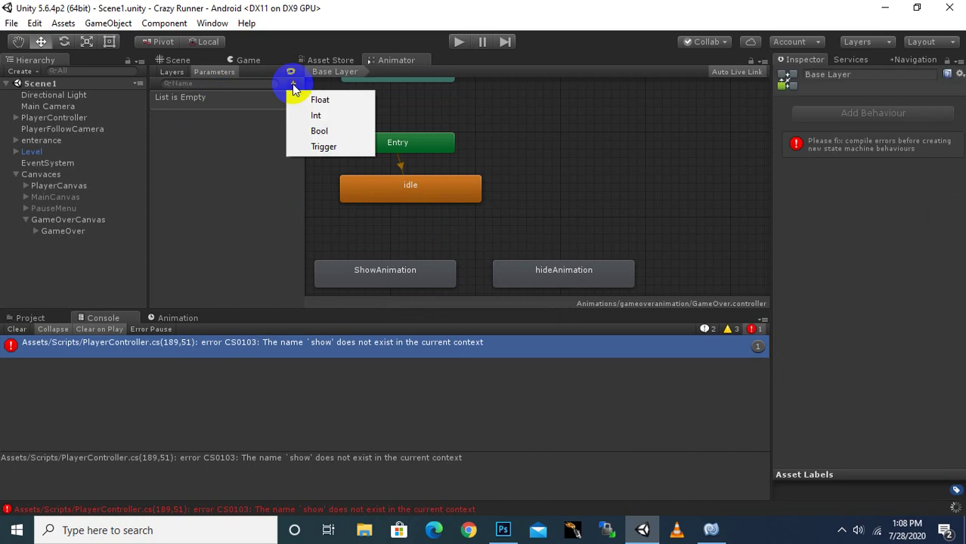
click(318, 147)
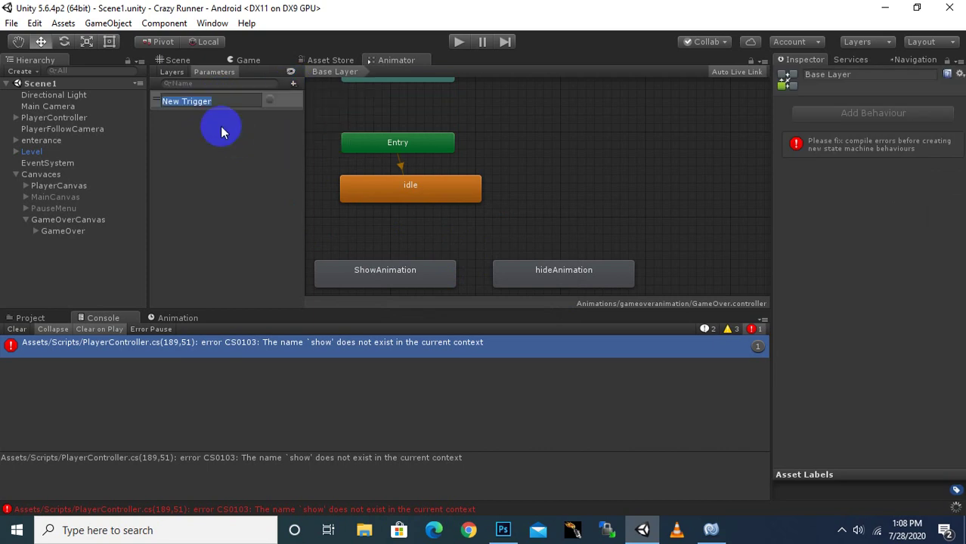
text(Sh)
text(ow)
key(Return)
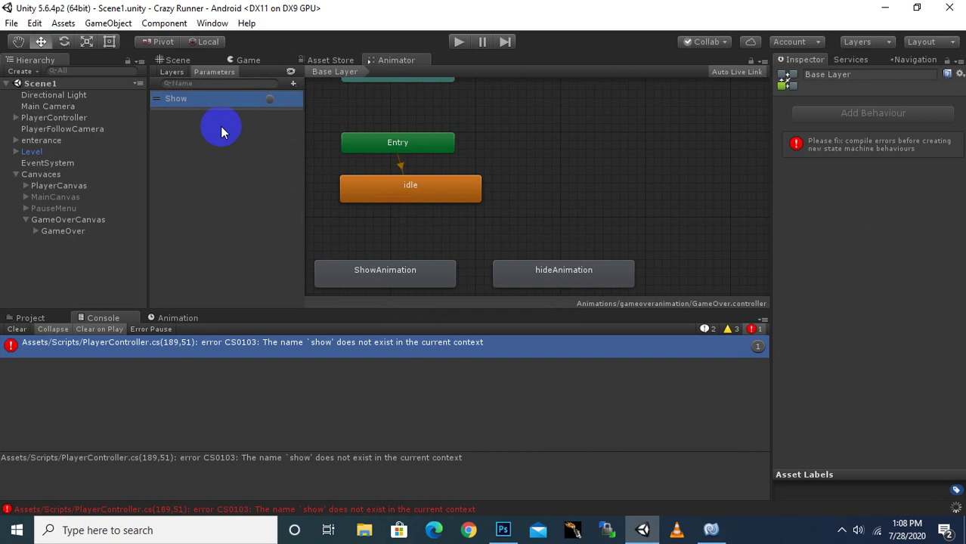
click(291, 84)
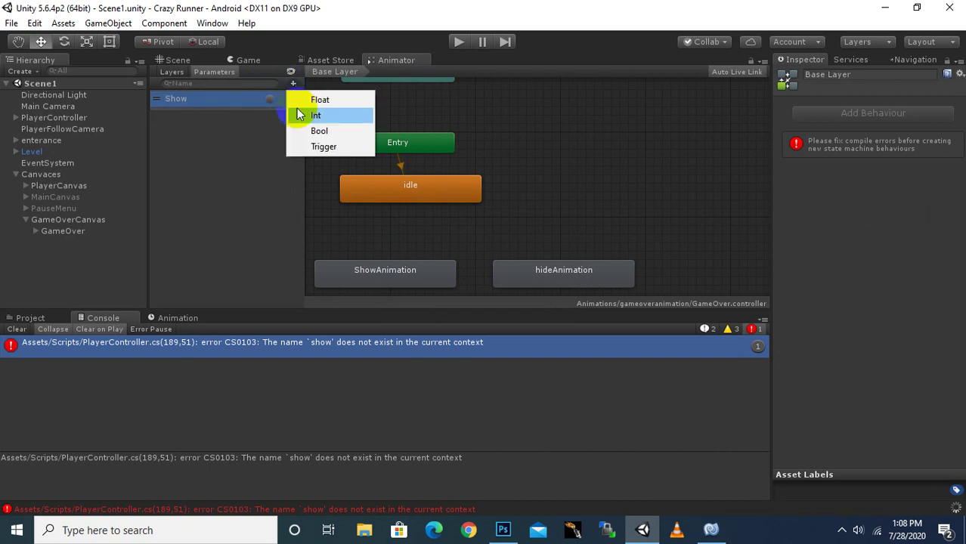
click(314, 146)
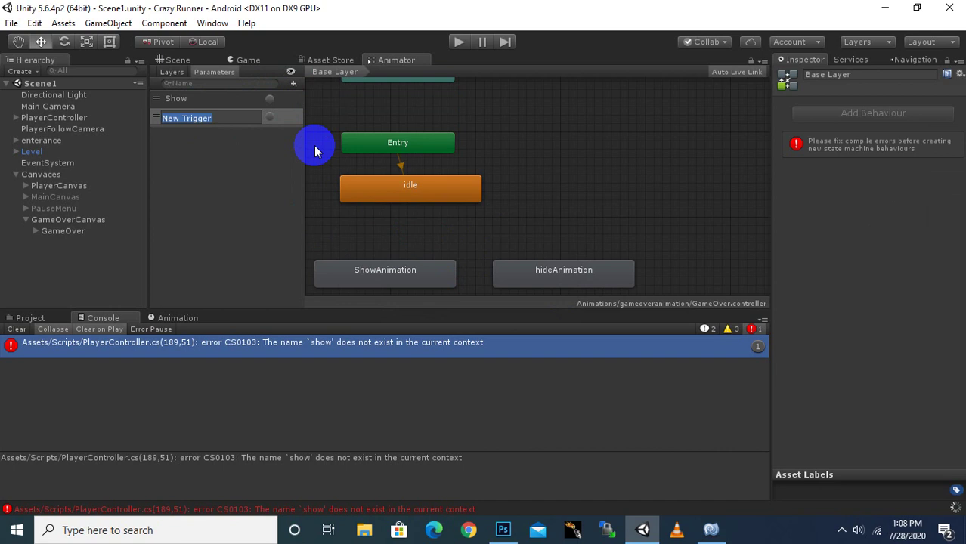
text(Hide)
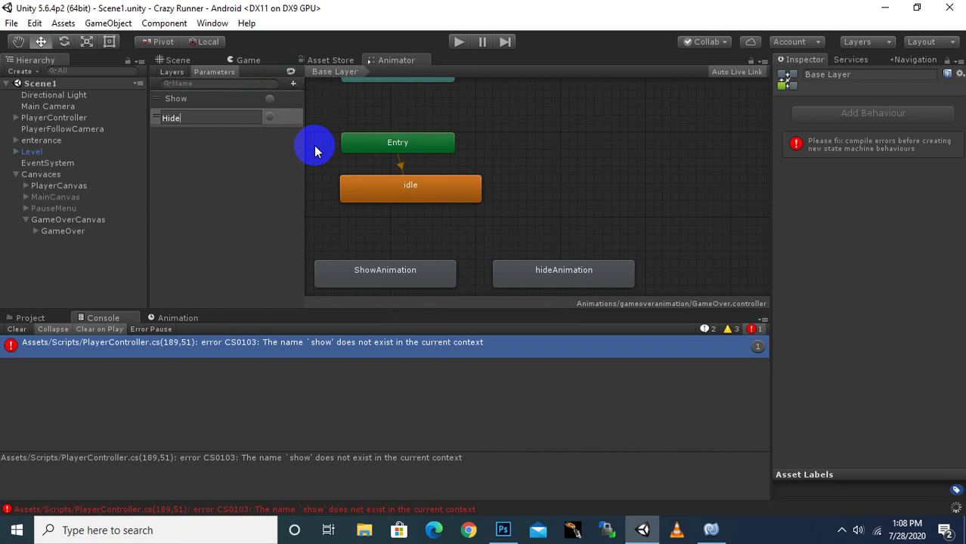
key(Return)
Step: Create an idle-to-ShowAnimation transition conditioned on the Show trigger
click(409, 195)
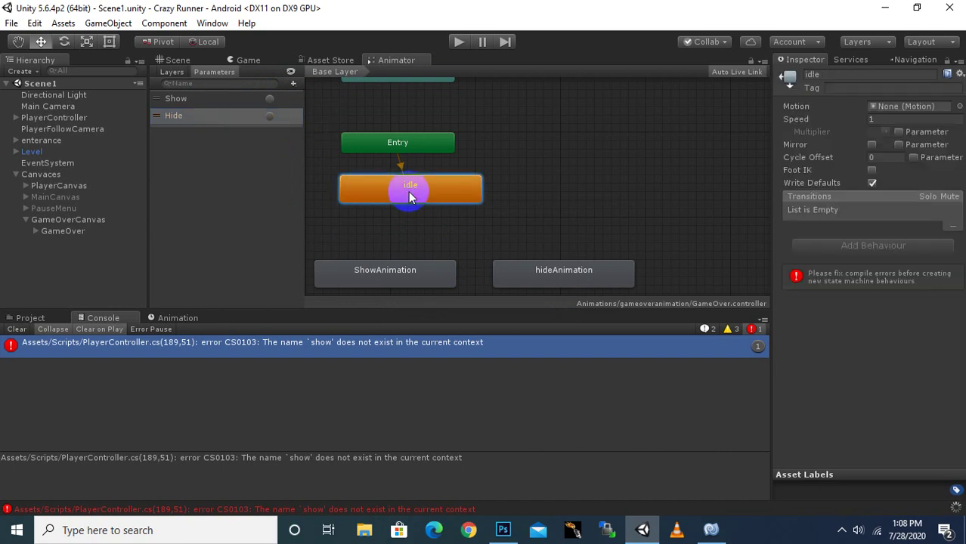
right_click(409, 195)
click(423, 201)
click(389, 268)
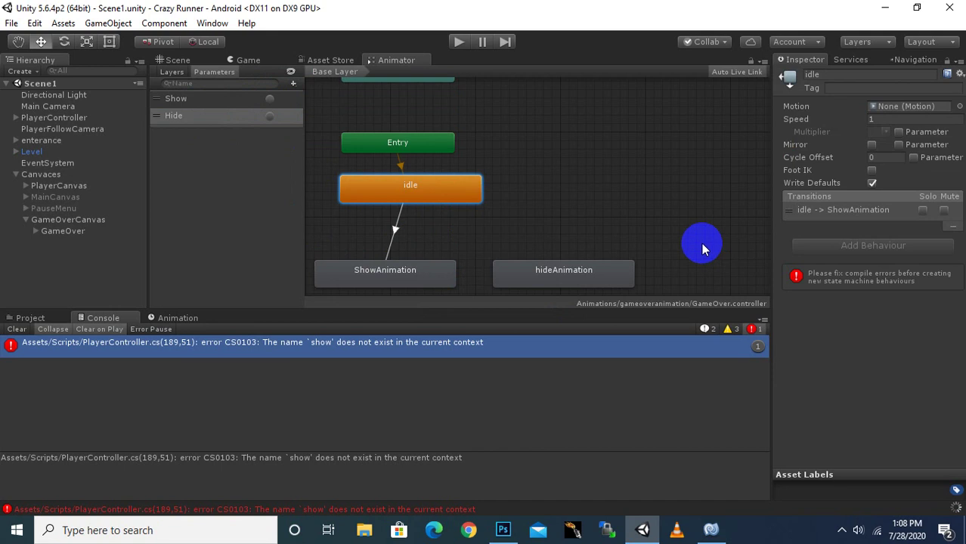
click(10, 343)
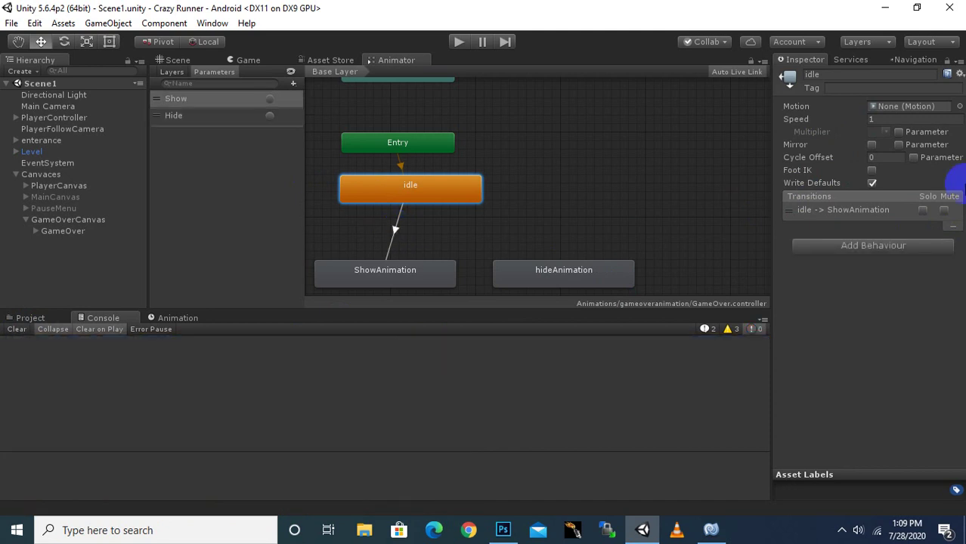
click(952, 239)
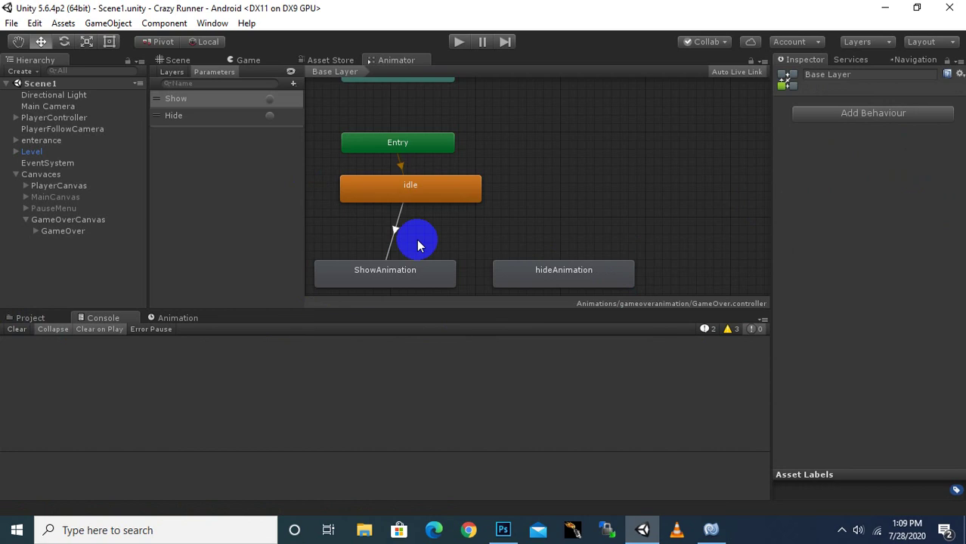
click(395, 226)
click(934, 281)
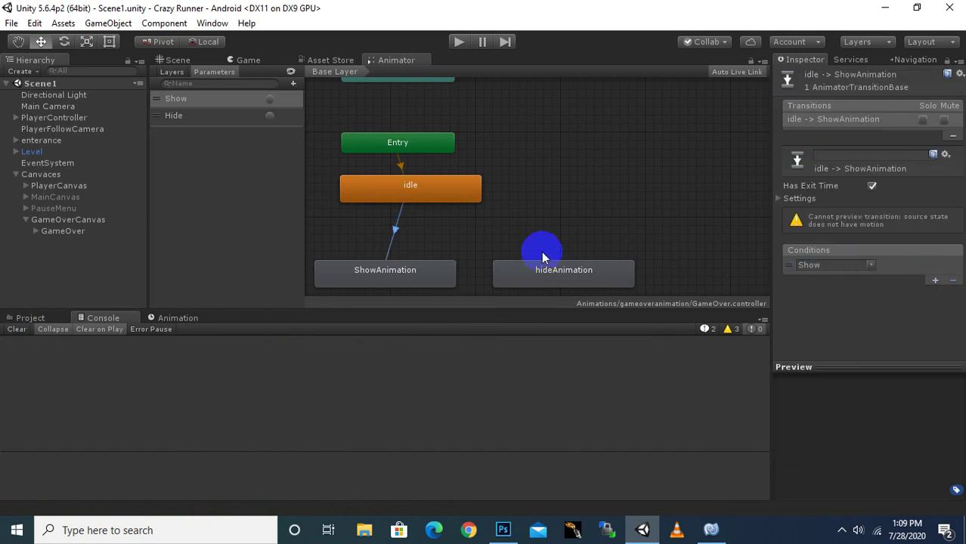
Step: Create a ShowAnimation-to-hideAnimation transition conditioned on the Hide trigger
click(414, 280)
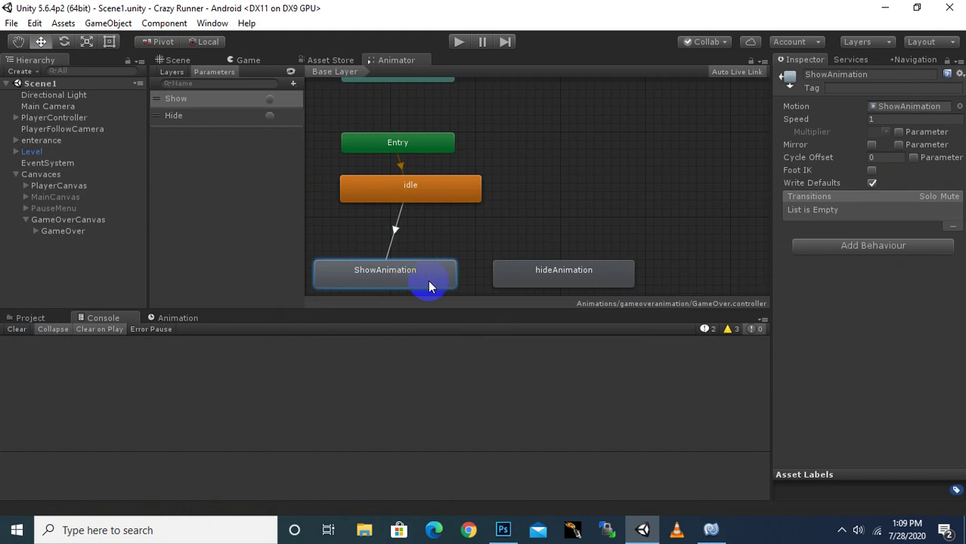
right_click(429, 287)
click(446, 284)
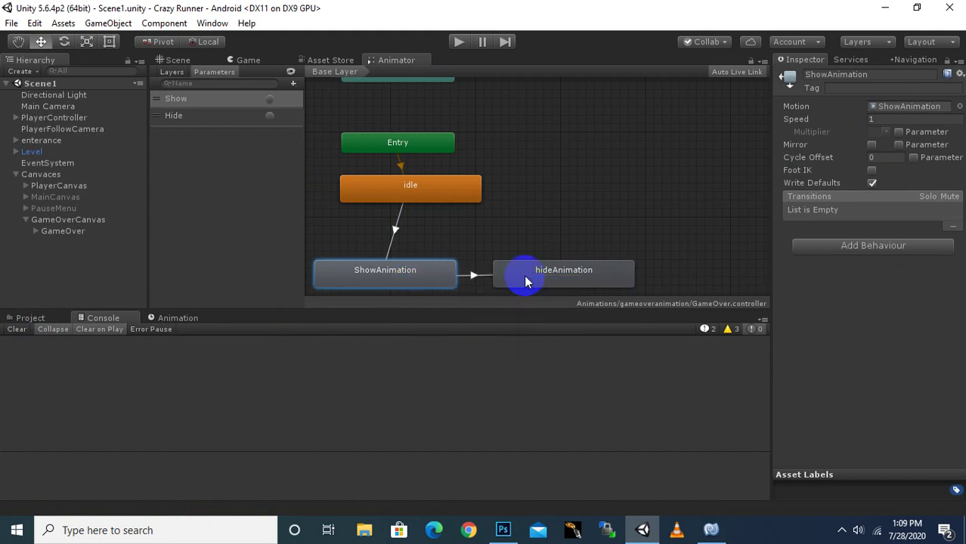
click(527, 282)
click(472, 277)
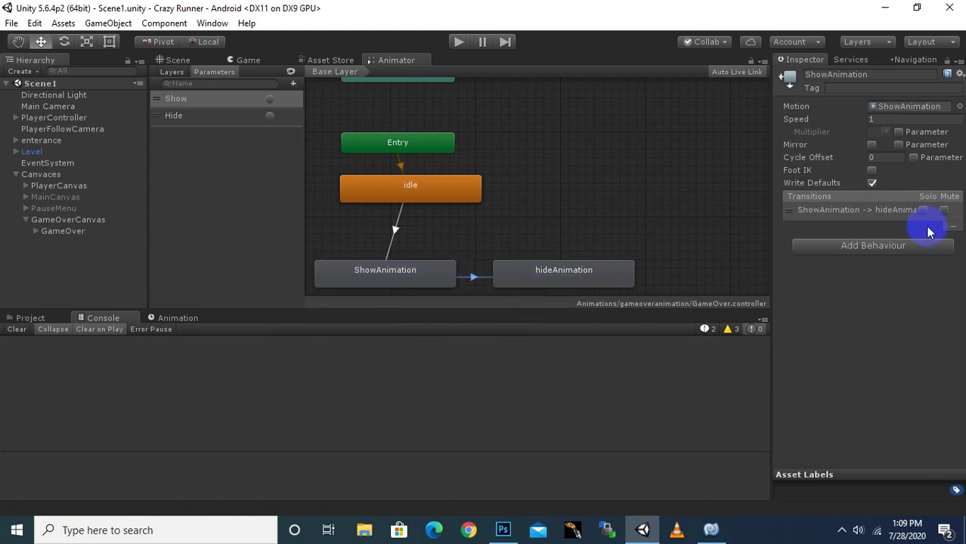
drag(956, 302, 956, 363)
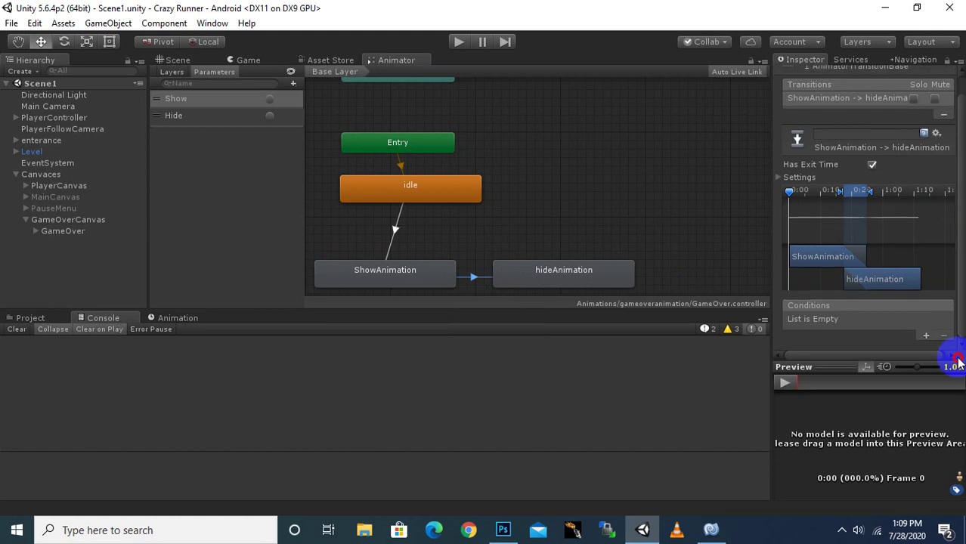
click(925, 337)
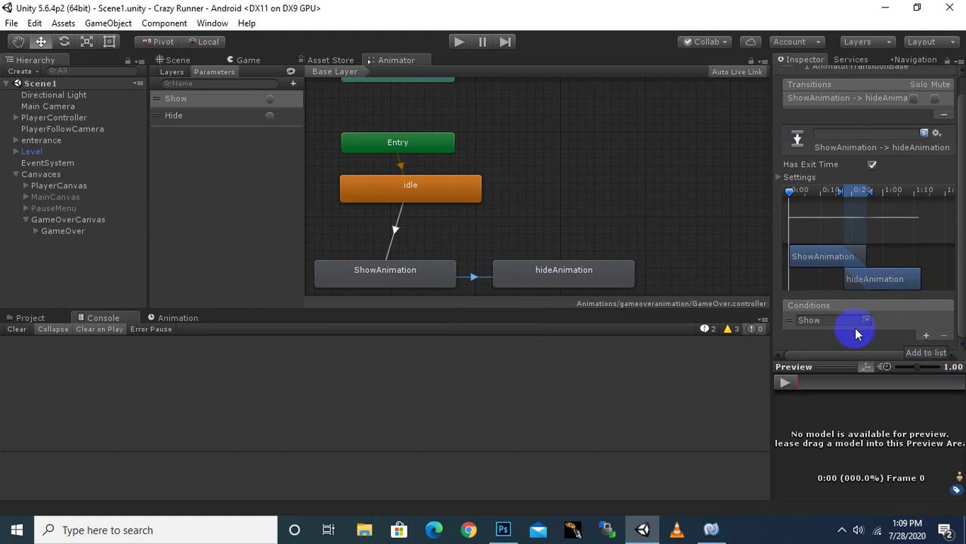
click(863, 322)
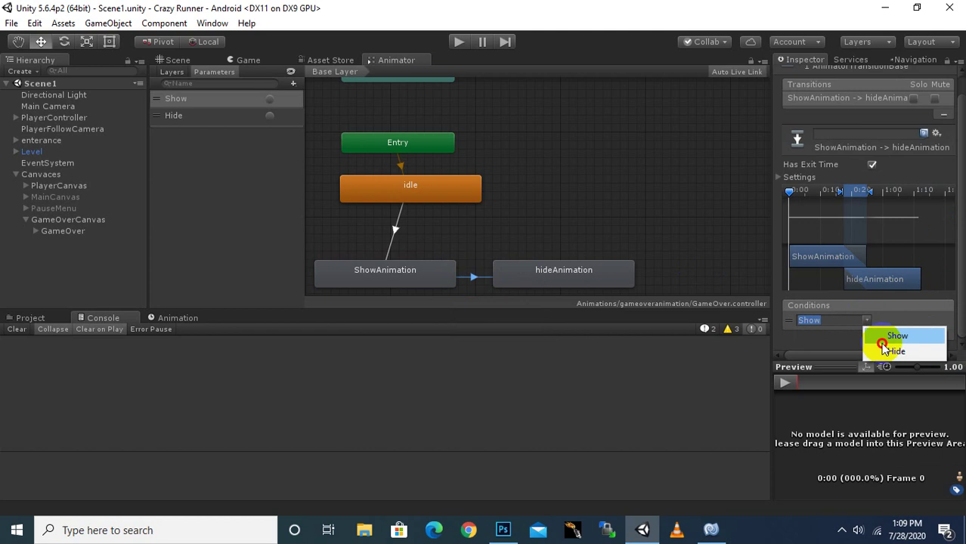
click(883, 348)
Step: Create a hideAnimation-to-idle transition with Has Exit Time turned off
right_click(580, 286)
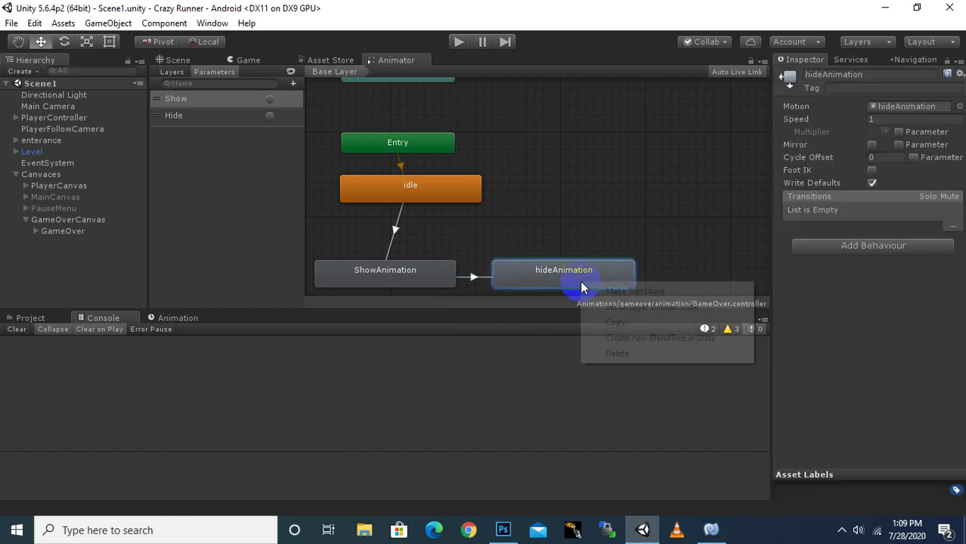
click(587, 292)
click(458, 195)
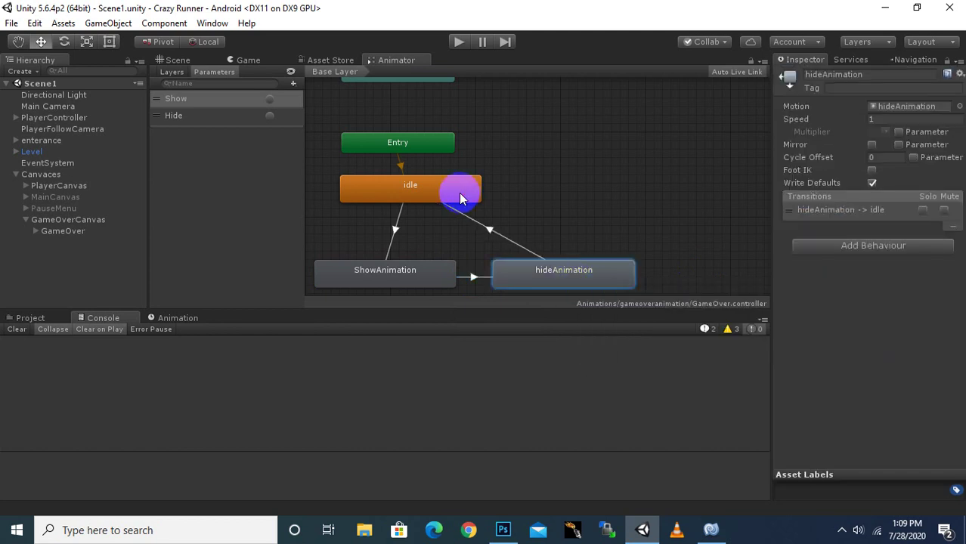
click(490, 231)
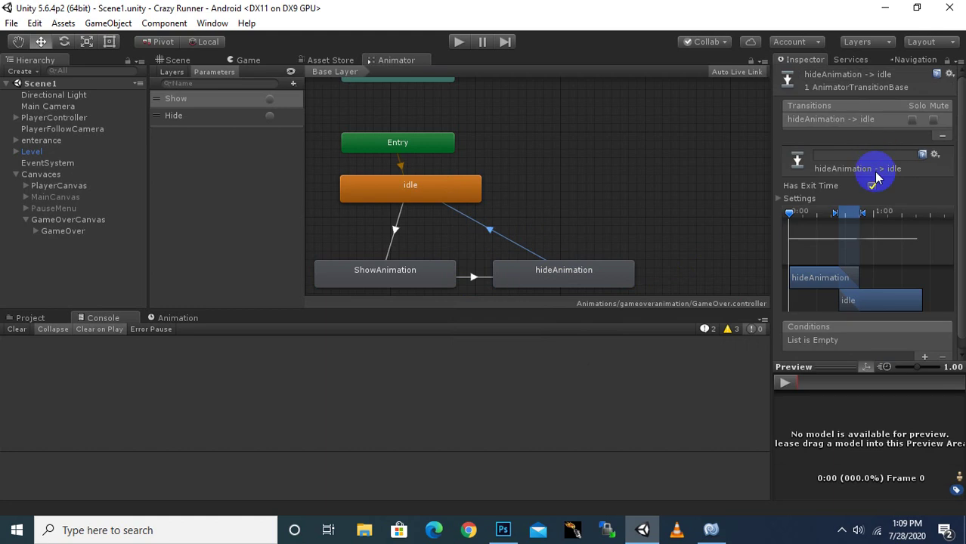
click(871, 186)
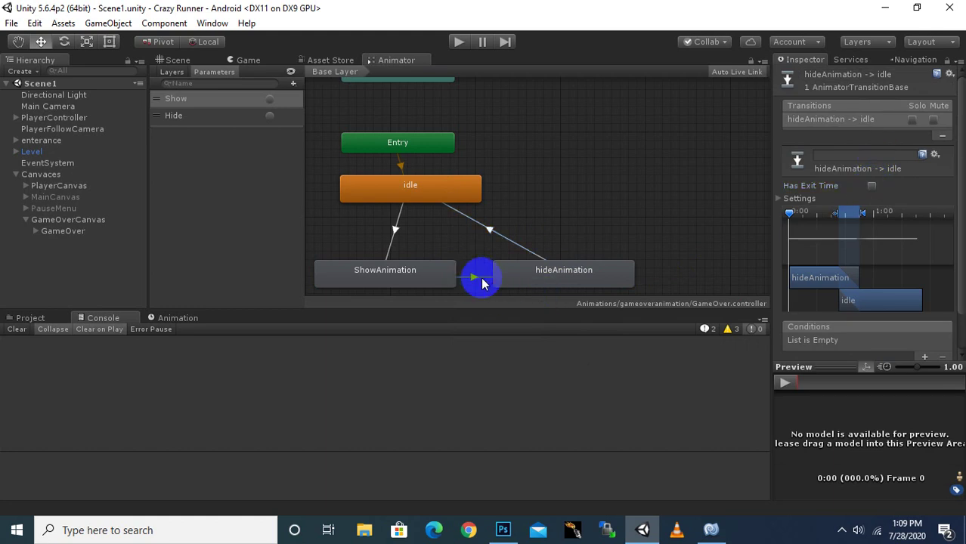
Step: Turn off Has Exit Time on the ShowAnimation-to-hideAnimation and idle-to-ShowAnimation transitions
click(481, 279)
click(872, 186)
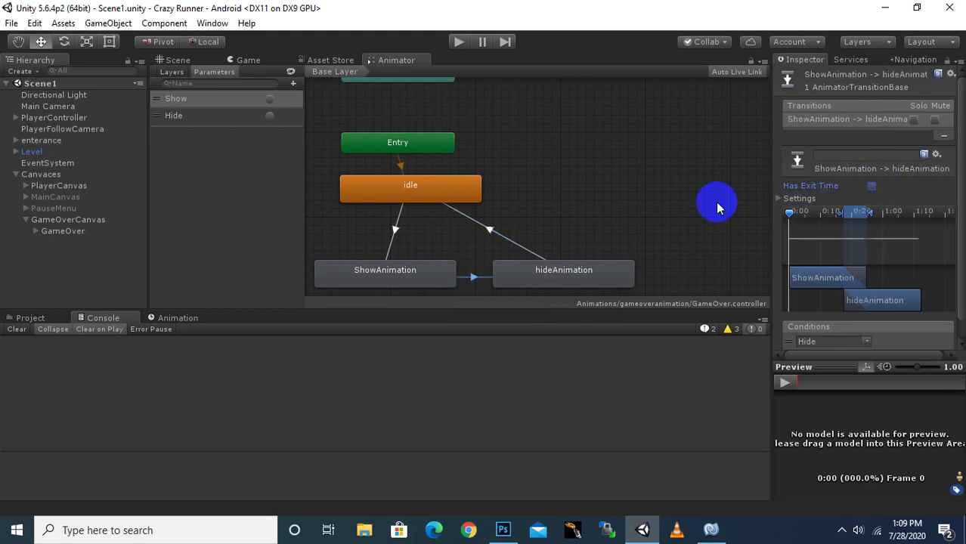
click(395, 227)
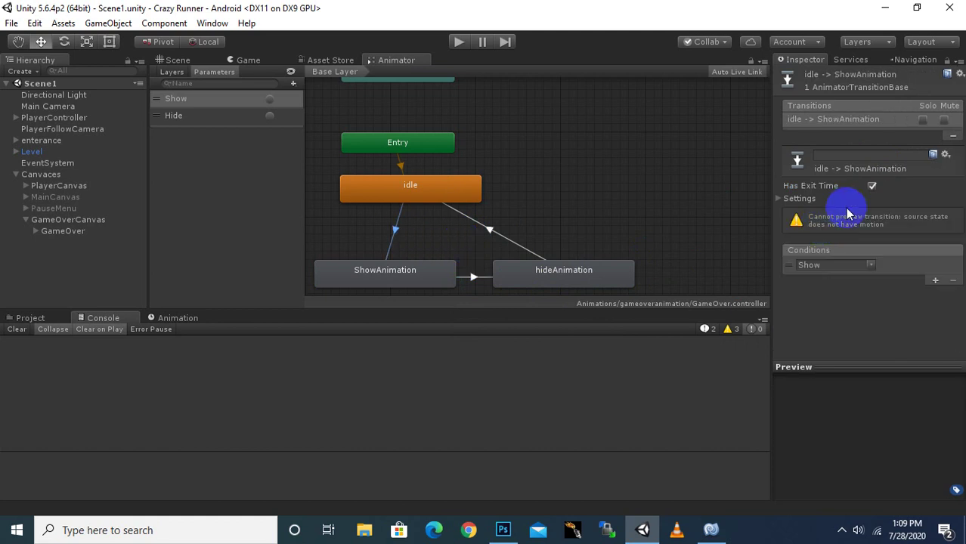
click(872, 186)
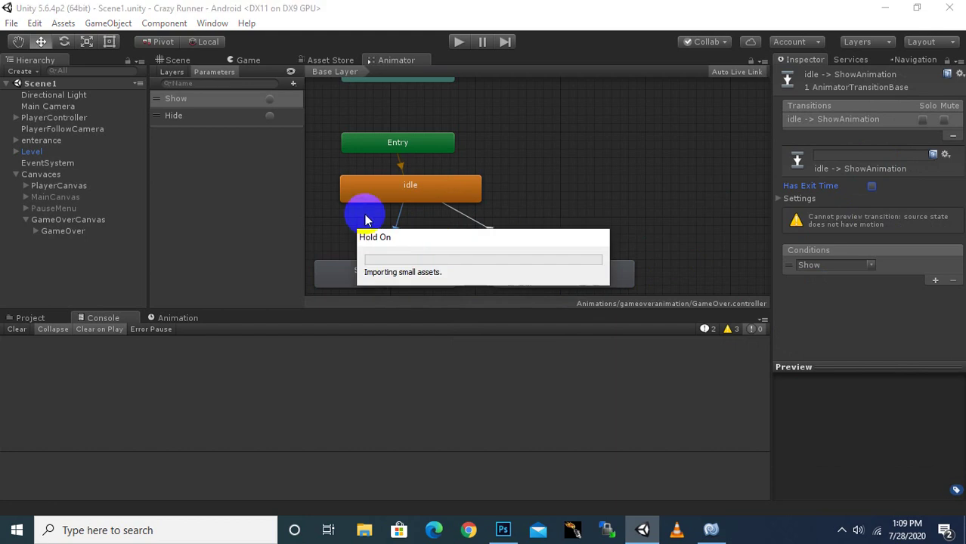
click(712, 530)
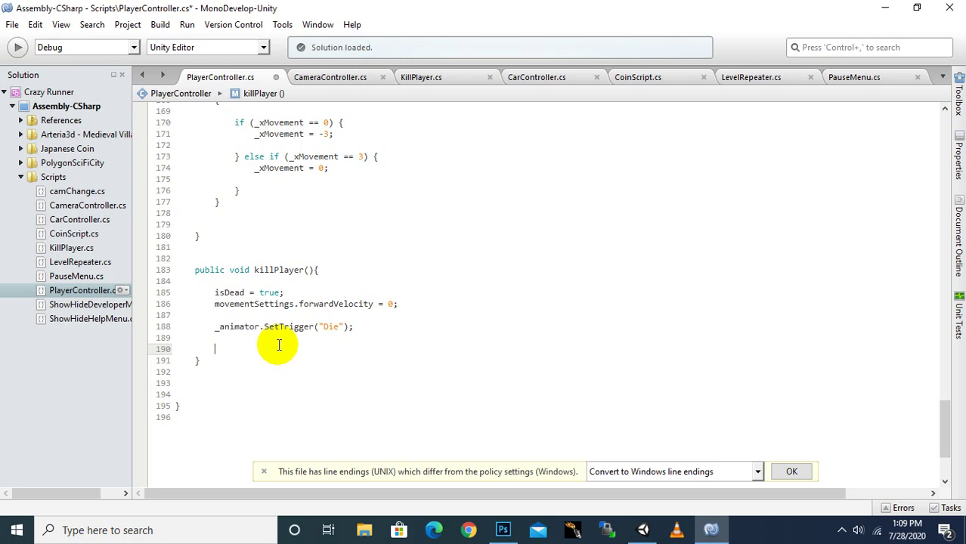
Step: On line 190, write GameOverUI.GetComponent<Animator>().SetTrigger using autocomplete
text(game)
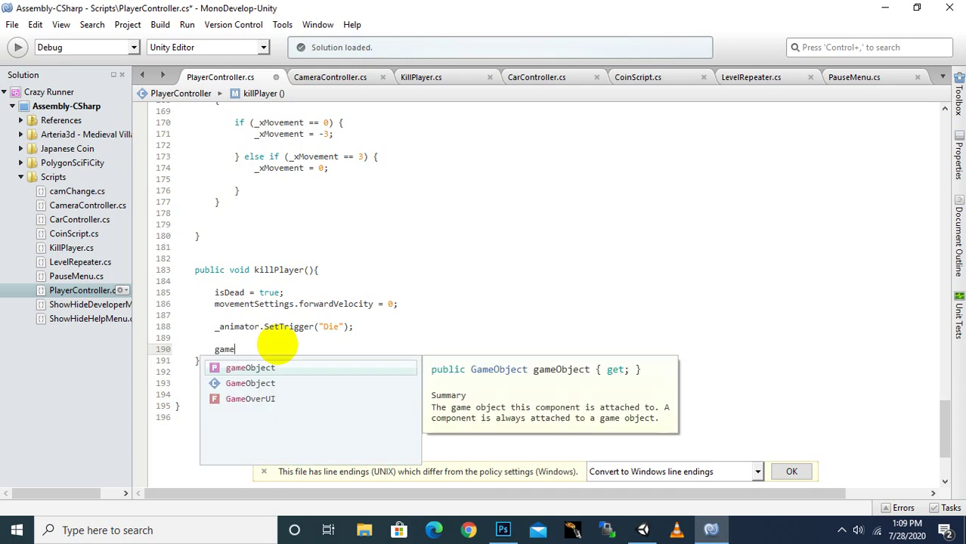
key(Down)
key(Down)
key(Return)
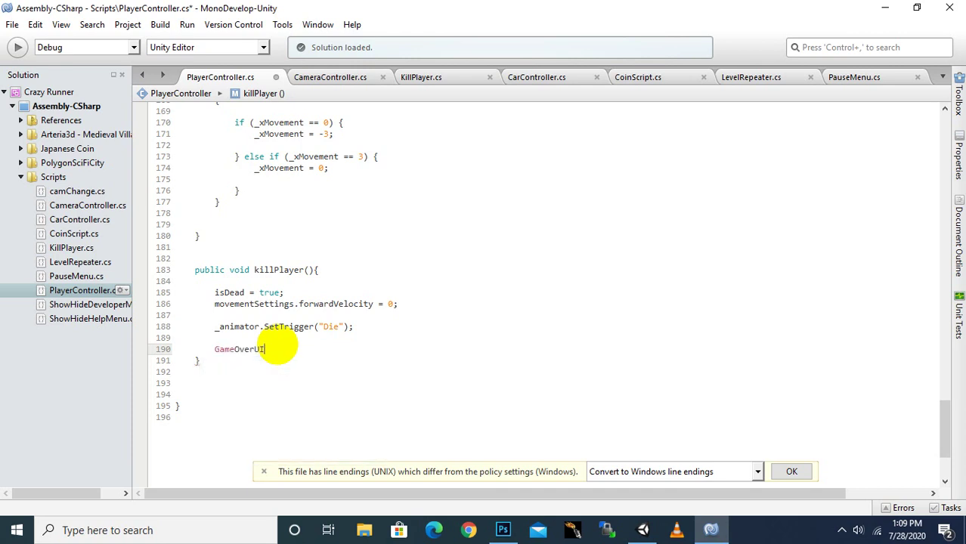
text(.ge)
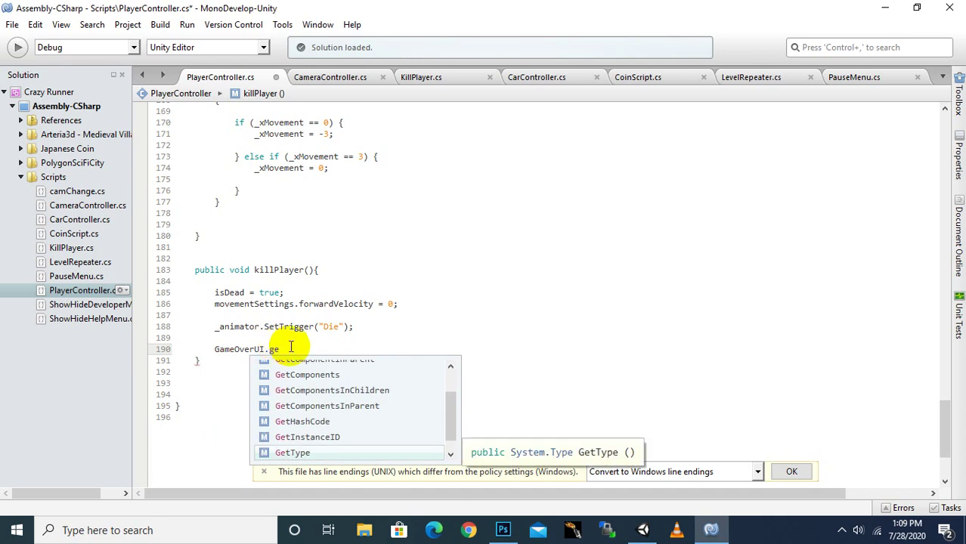
text(tcom)
key(Return)
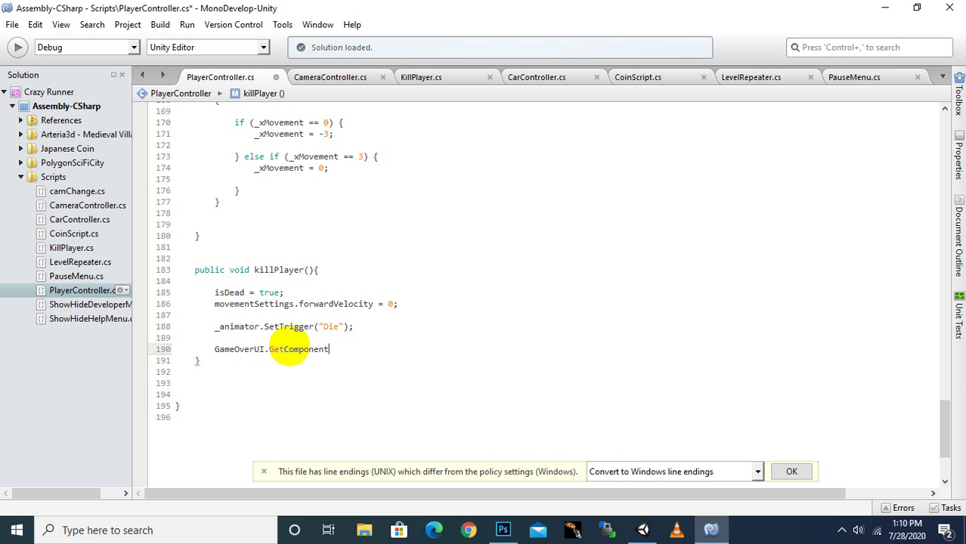
text(<)
text(Anim>)
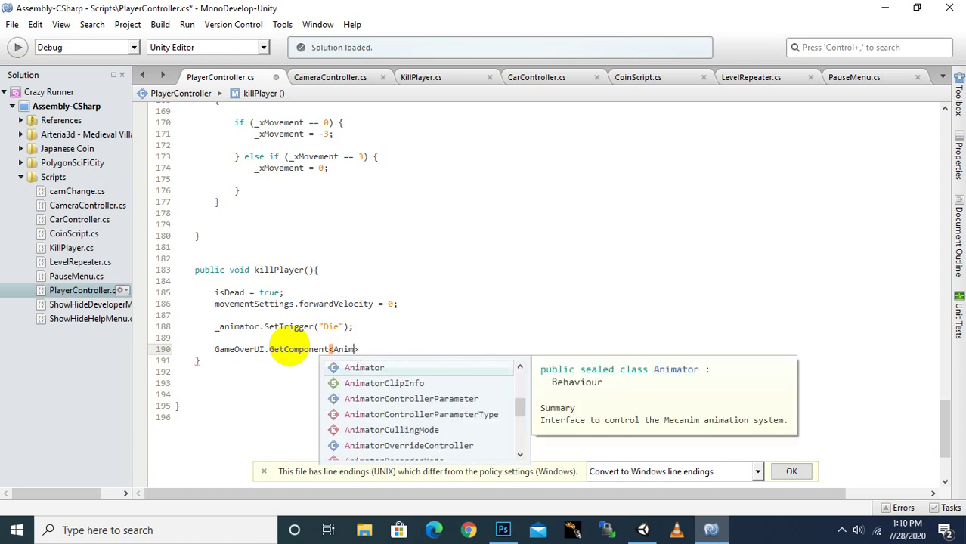
key(Return)
text(())
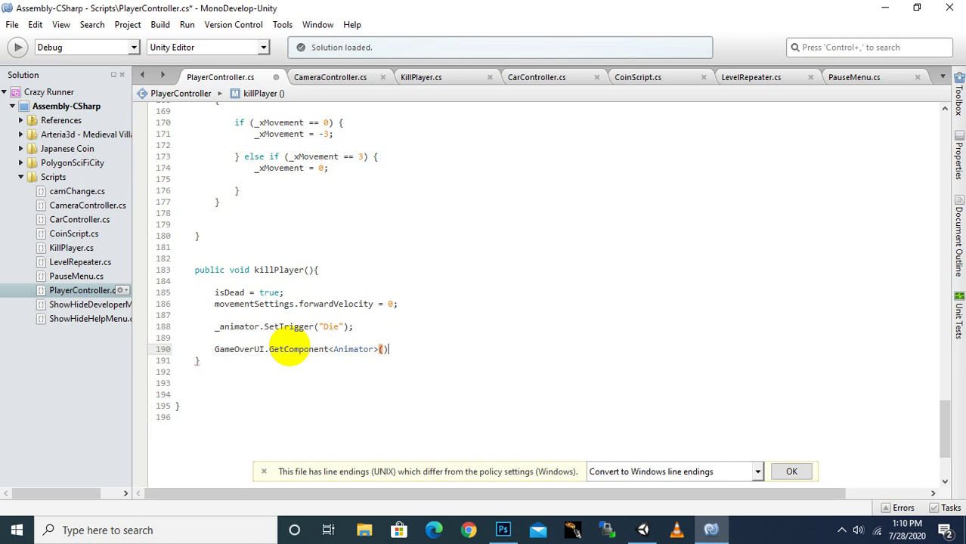
text(.s)
text(et)
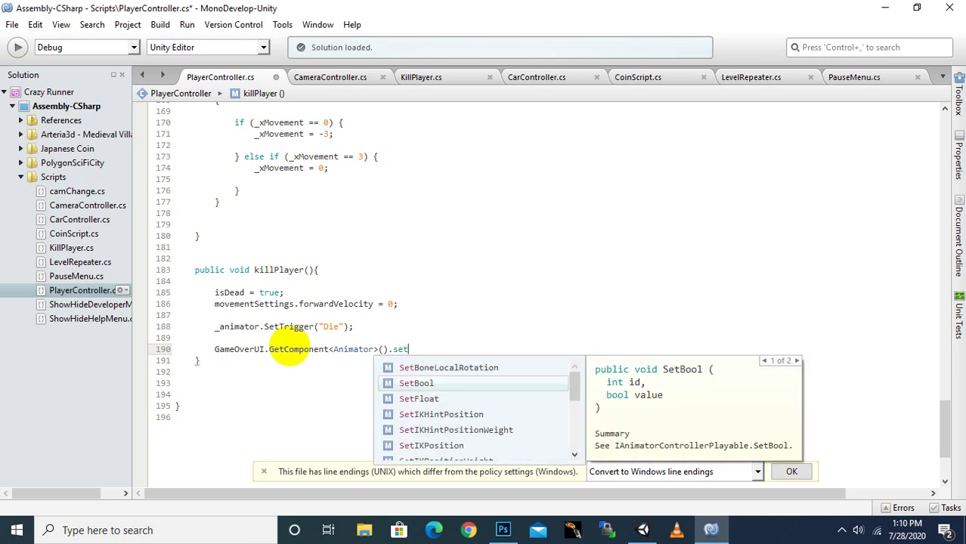
text(t)
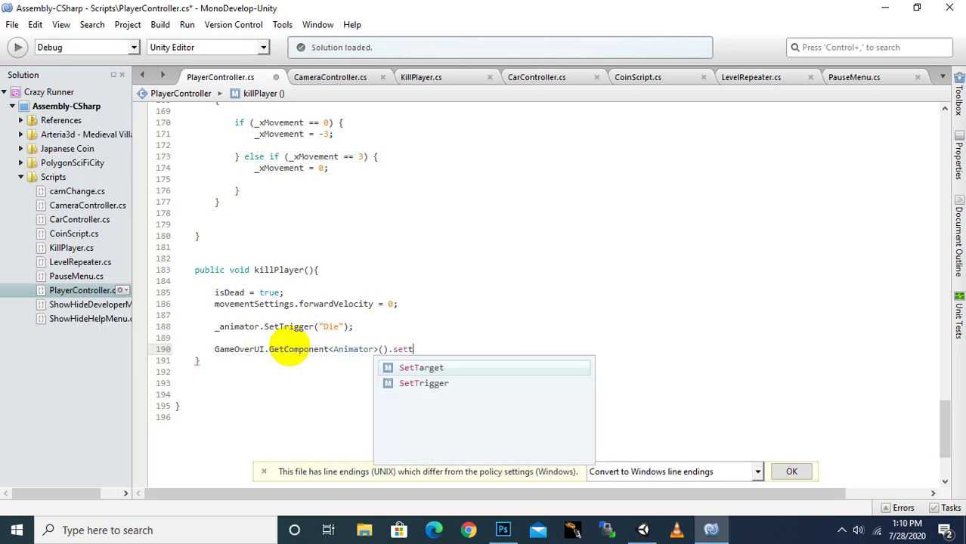
text(r)
key(Return)
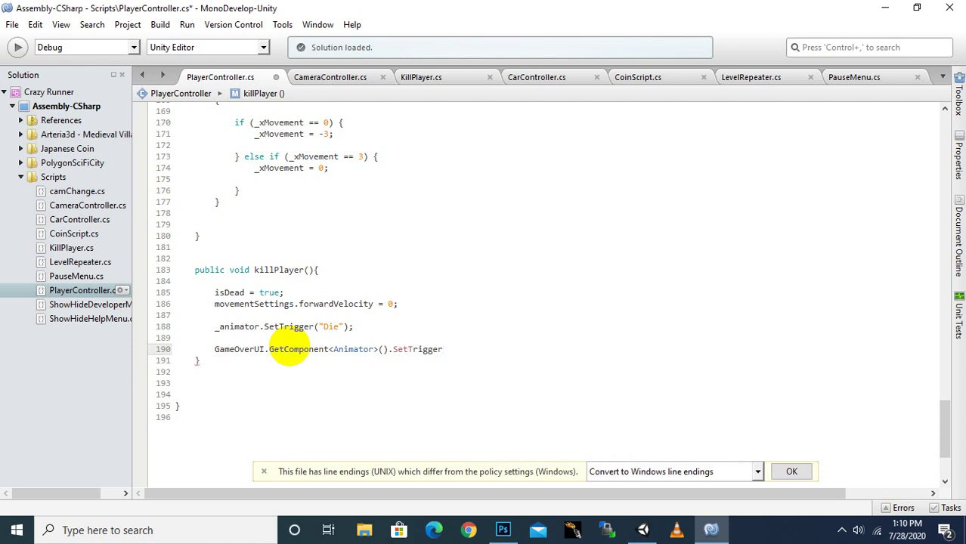
Step: Pass "Show" as the trigger name, end the statement with a semicolon, and save
text(())
key(Left)
text(")
text(S)
text(how)
key(End)
text(;)
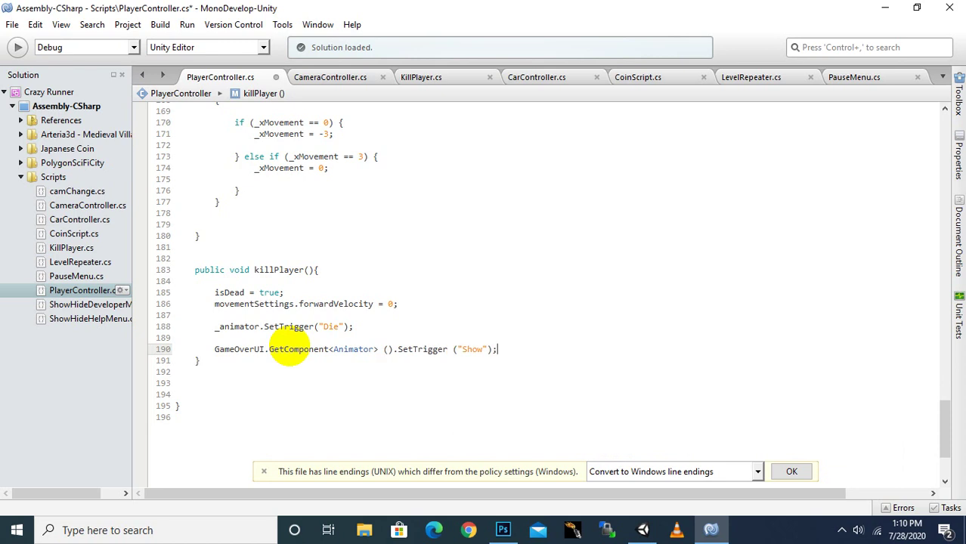
key(ctrl+s)
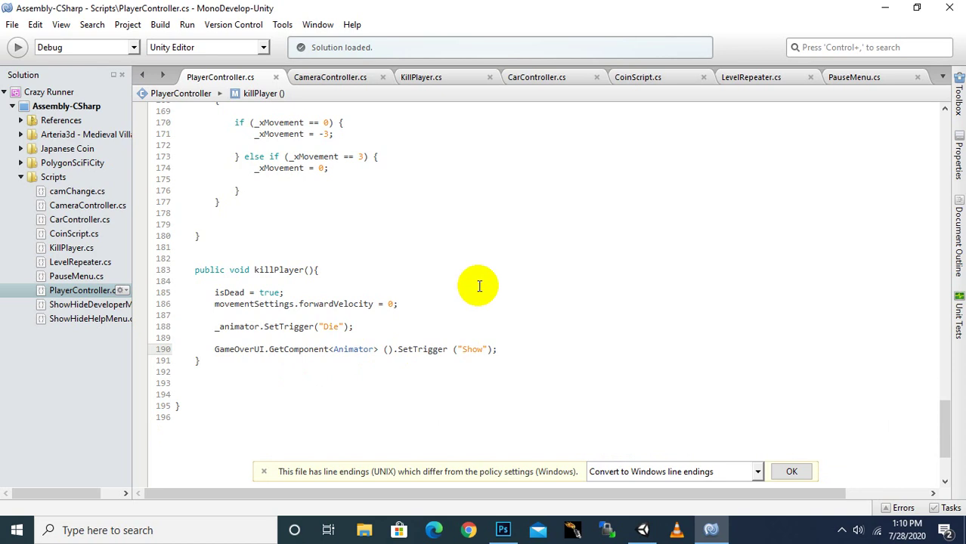
click(642, 530)
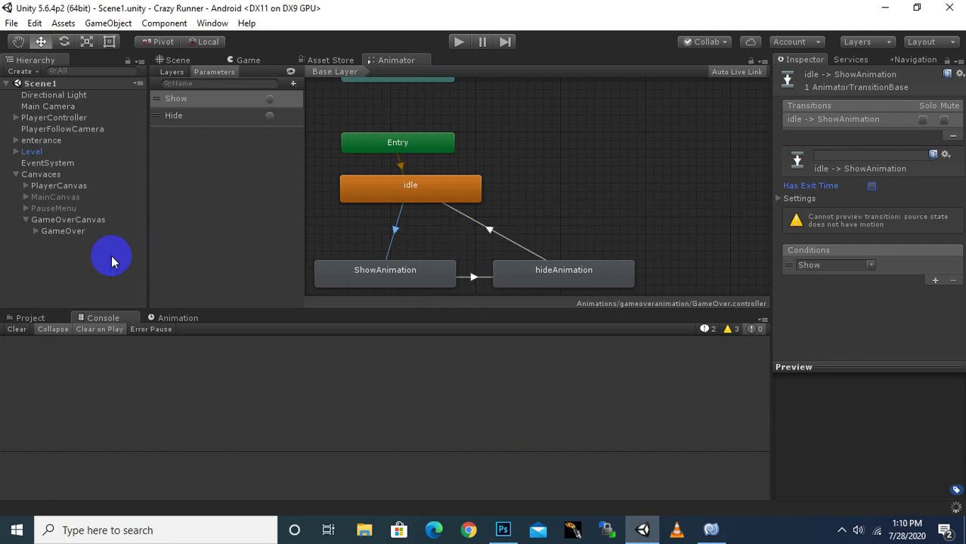
Step: Select the RESTART button under GameOver and add an empty On Click() entry
click(35, 232)
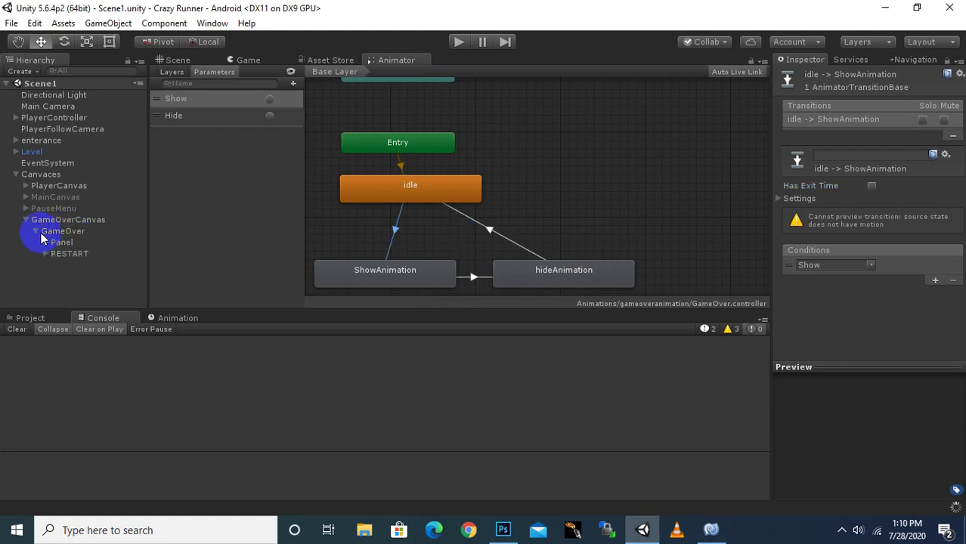
click(62, 255)
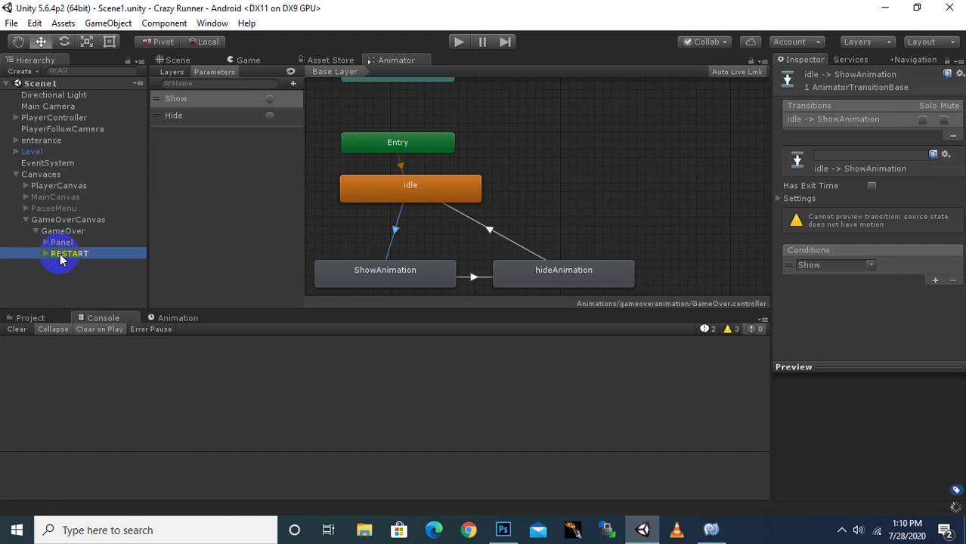
click(67, 259)
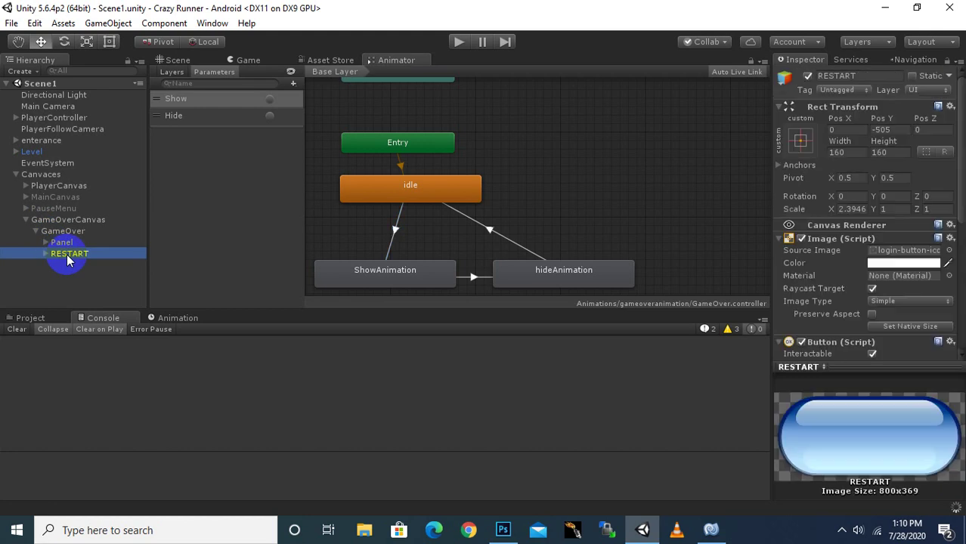
click(179, 65)
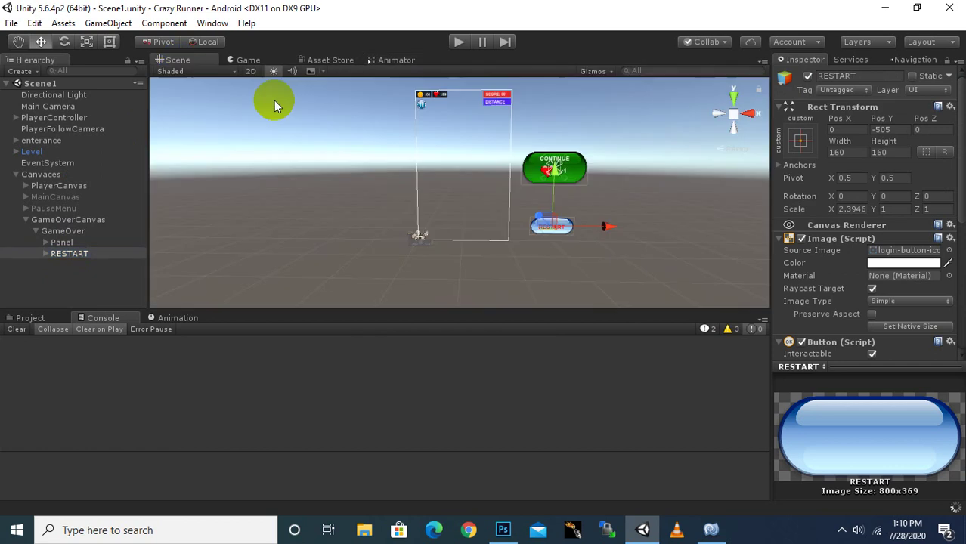
click(863, 431)
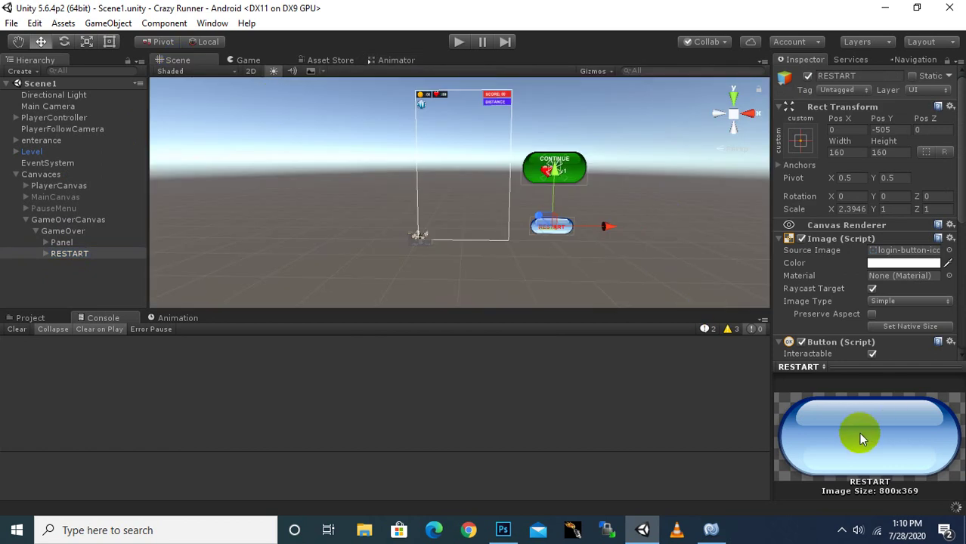
scroll(922, 311, down, 4)
scroll(922, 301, down, 3)
scroll(923, 303, down, 2)
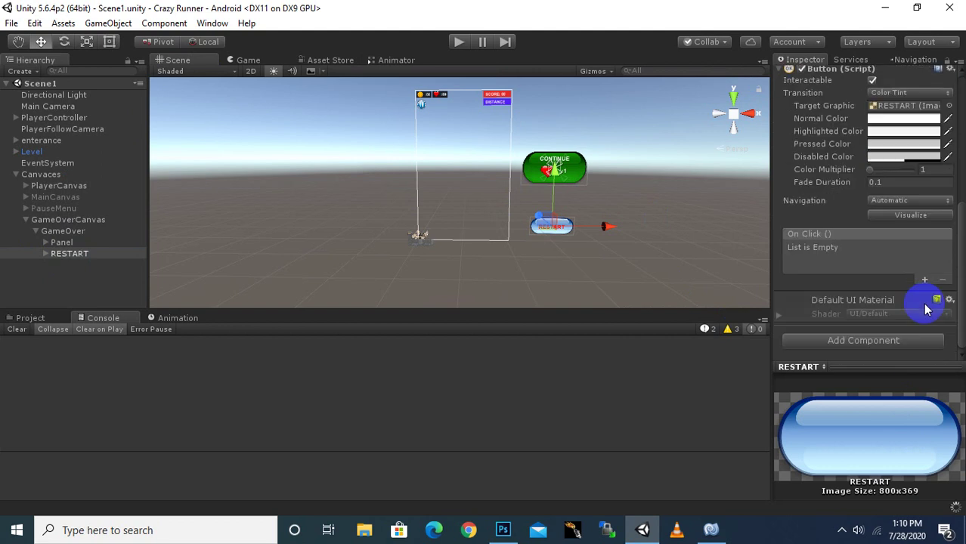
click(924, 281)
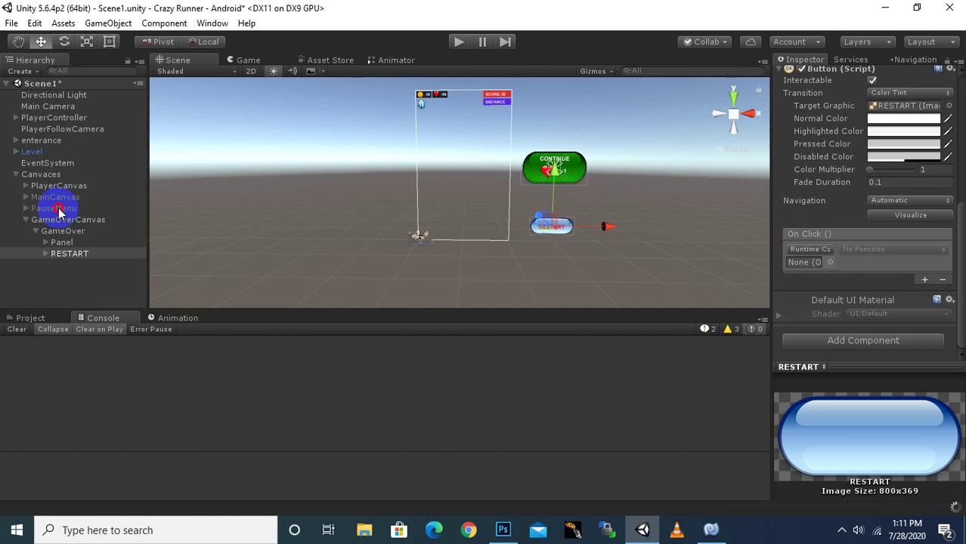
Step: Drag GameOverCanvas into the On Click() object slot and choose PauseMenu.RestartGame()
click(842, 531)
click(839, 532)
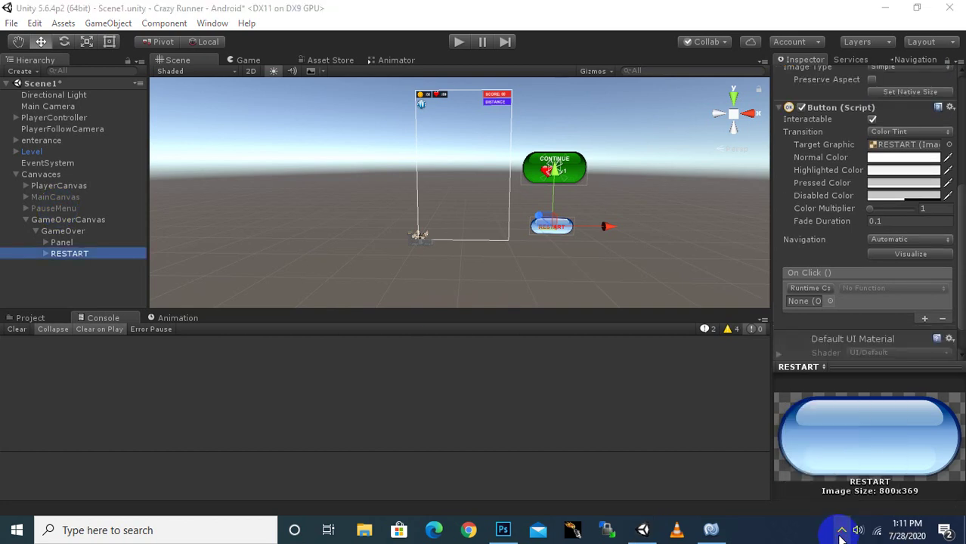
click(831, 535)
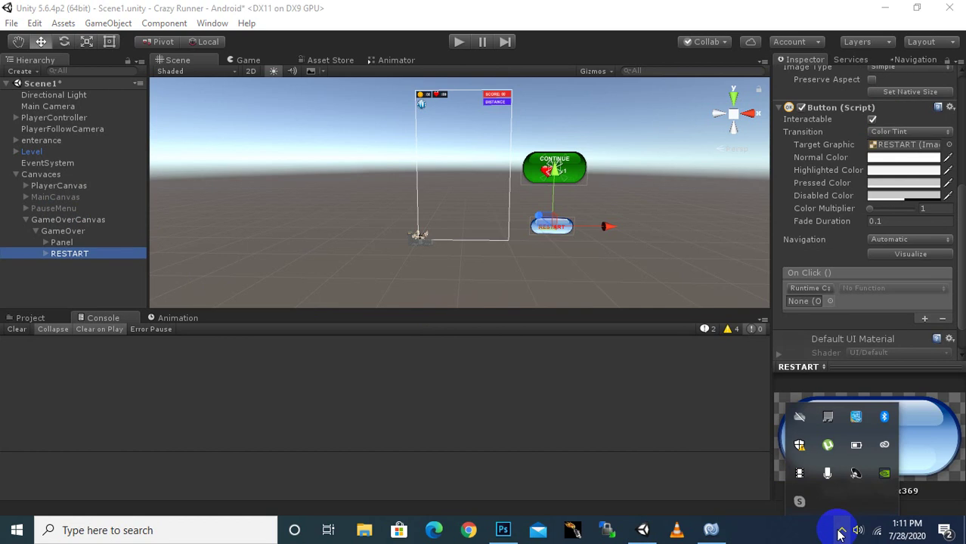
click(842, 532)
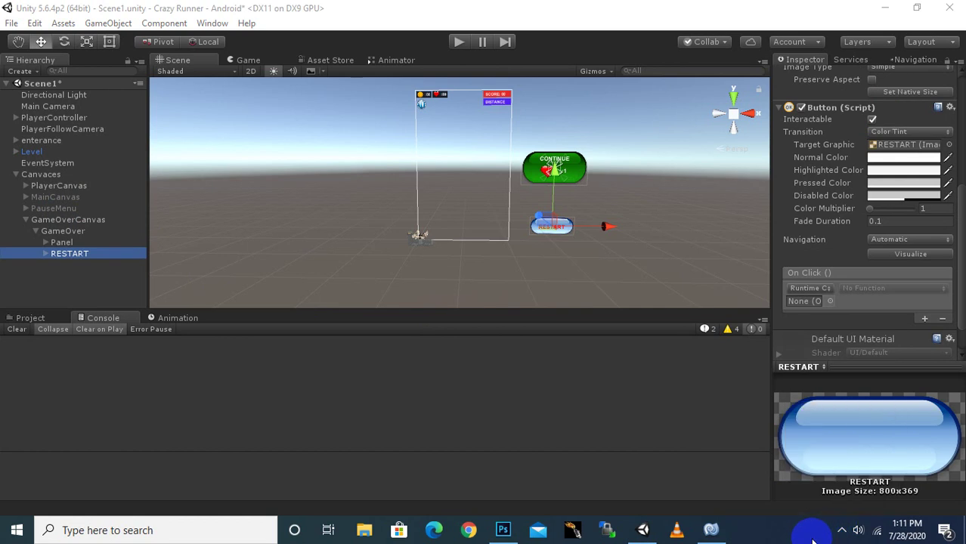
click(841, 532)
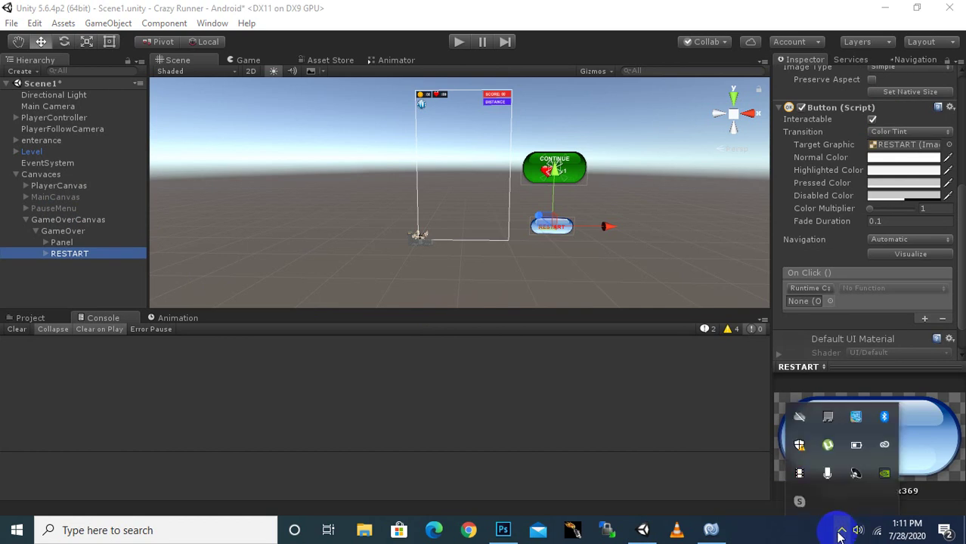
click(807, 527)
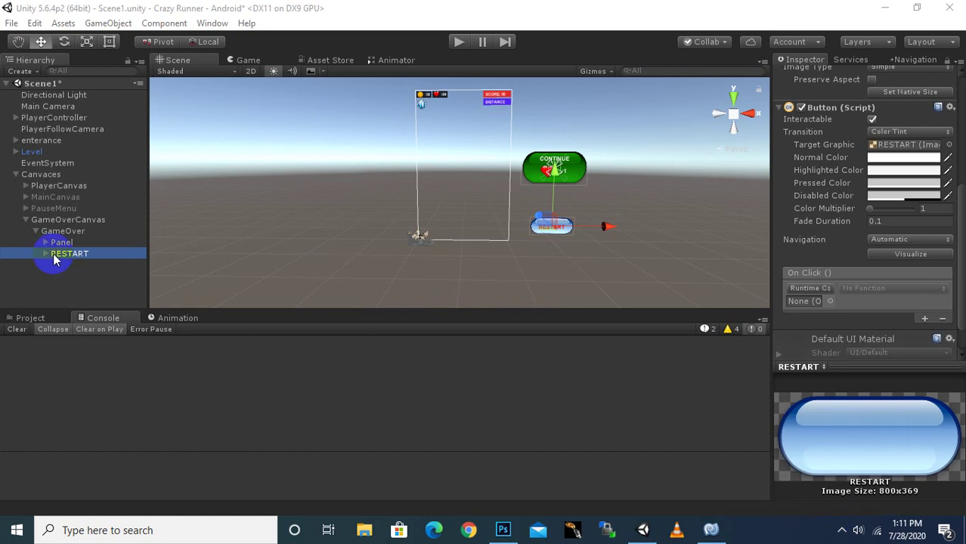
drag(71, 219, 819, 301)
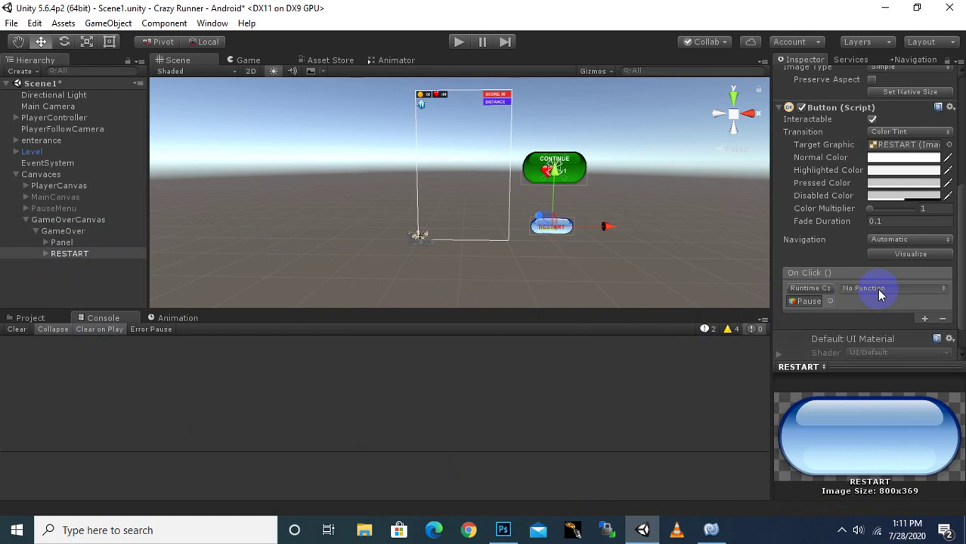
click(879, 291)
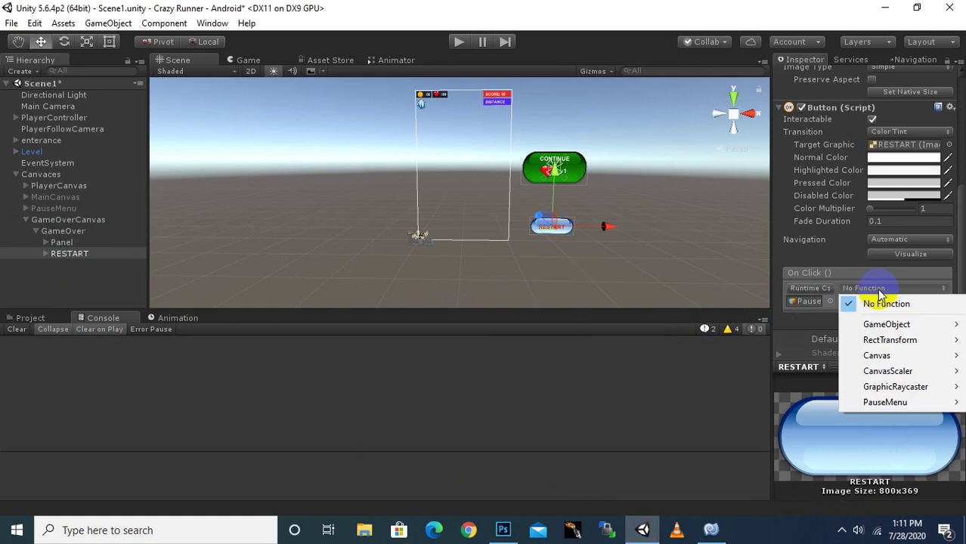
mouse_move(866, 404)
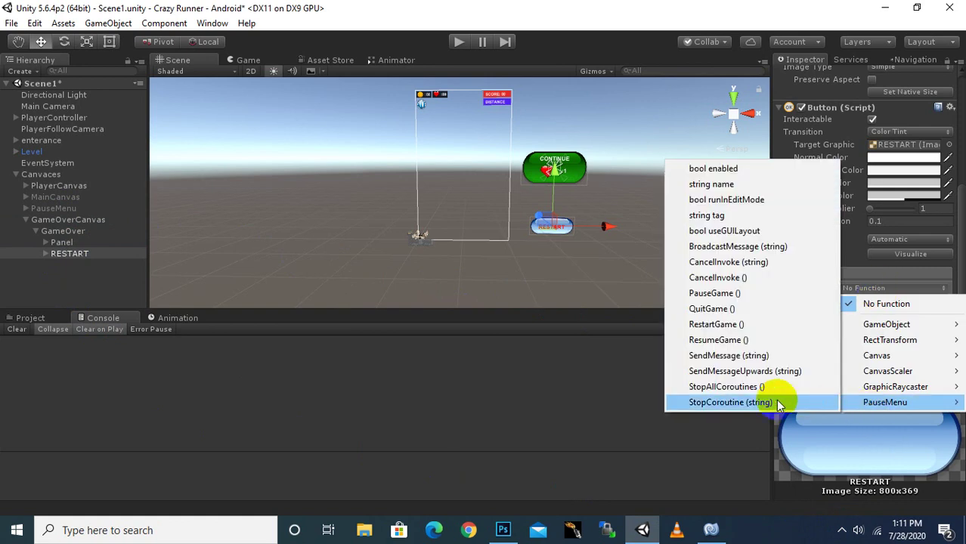
click(714, 326)
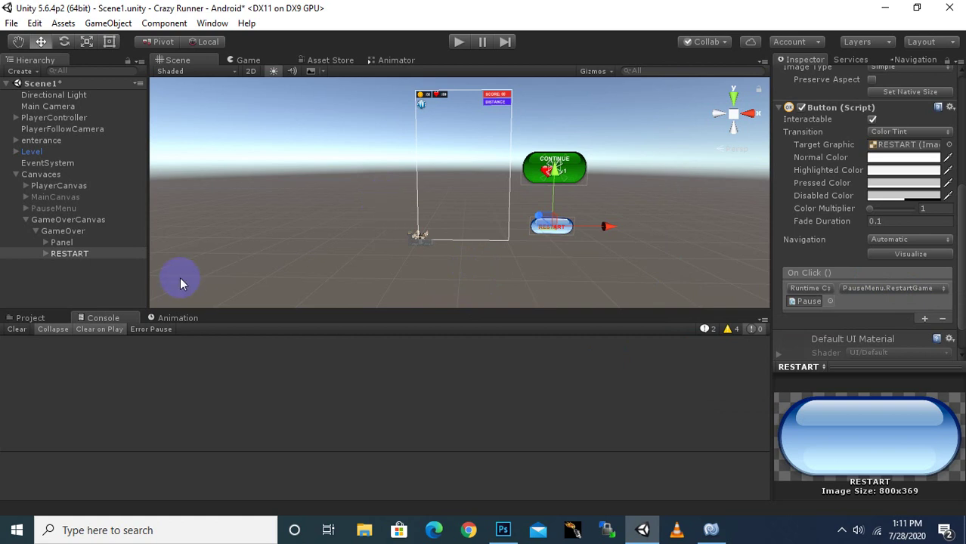
click(458, 42)
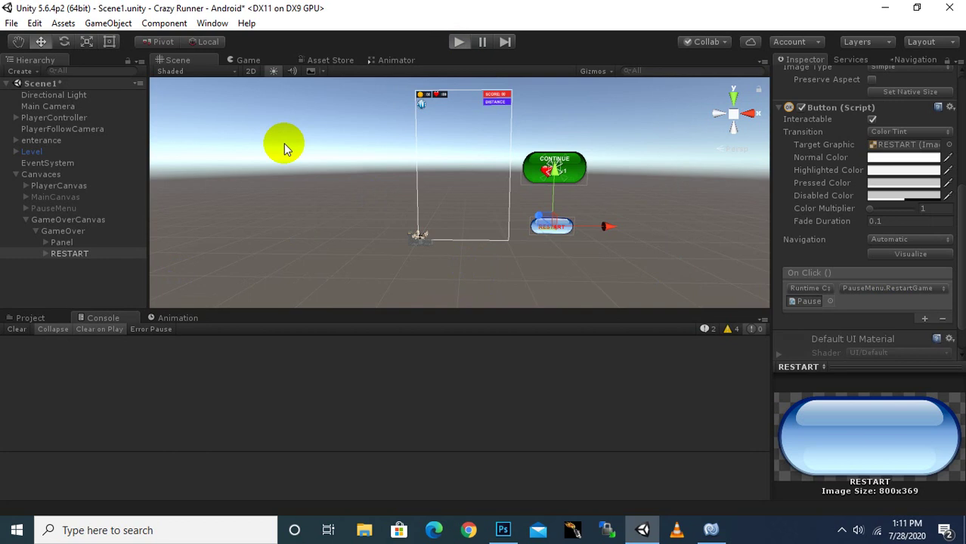
Step: Play the game until the player dies, then stop to read the UnassignedReferenceException for GameOverUI
click(263, 169)
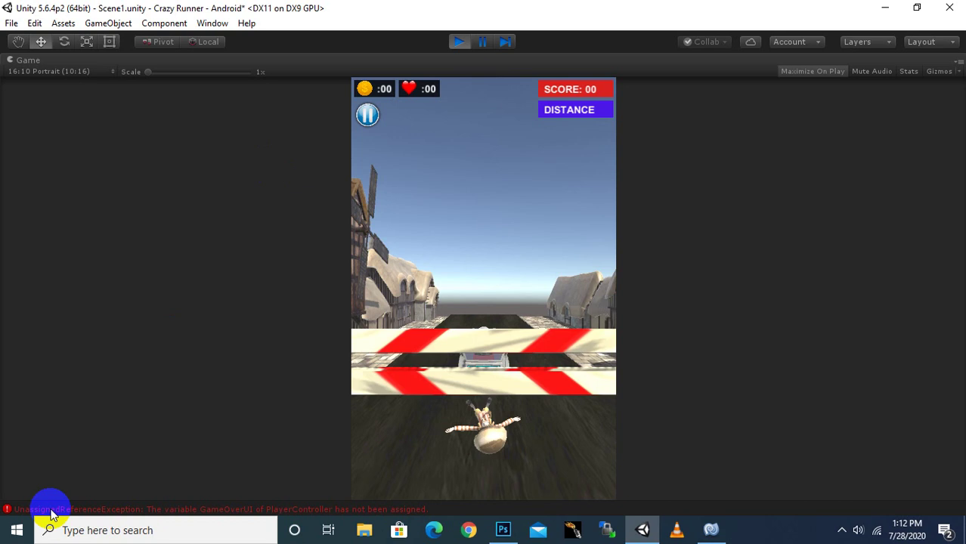
click(456, 46)
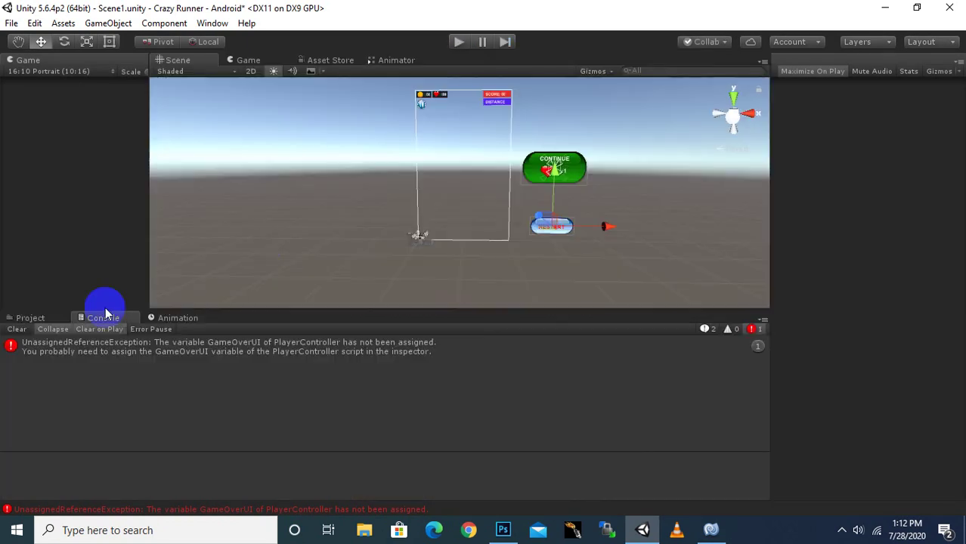
Step: Clear the Console, drag GameOver into PlayerController's Game Over UI field, and play-test again
click(16, 331)
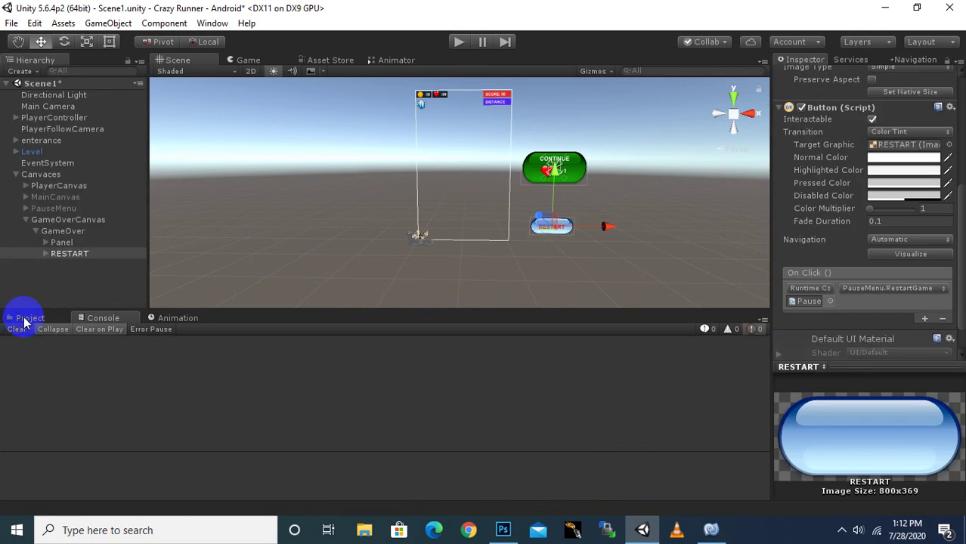
click(46, 119)
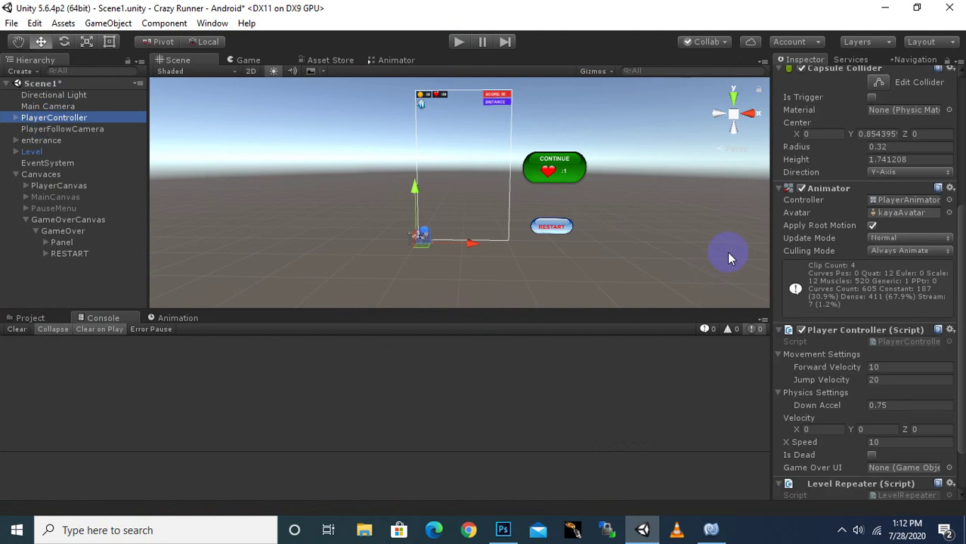
scroll(873, 342, down, 3)
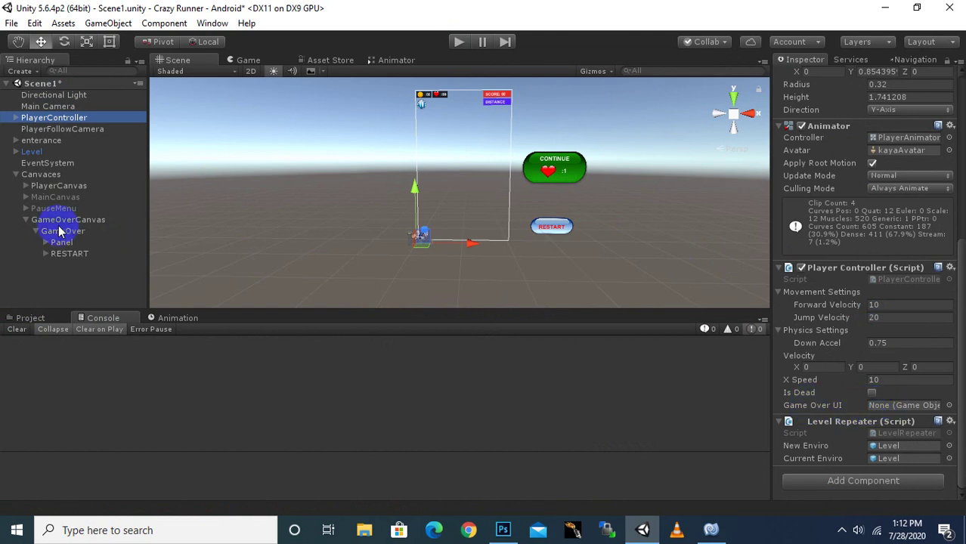
drag(54, 231, 905, 408)
click(461, 44)
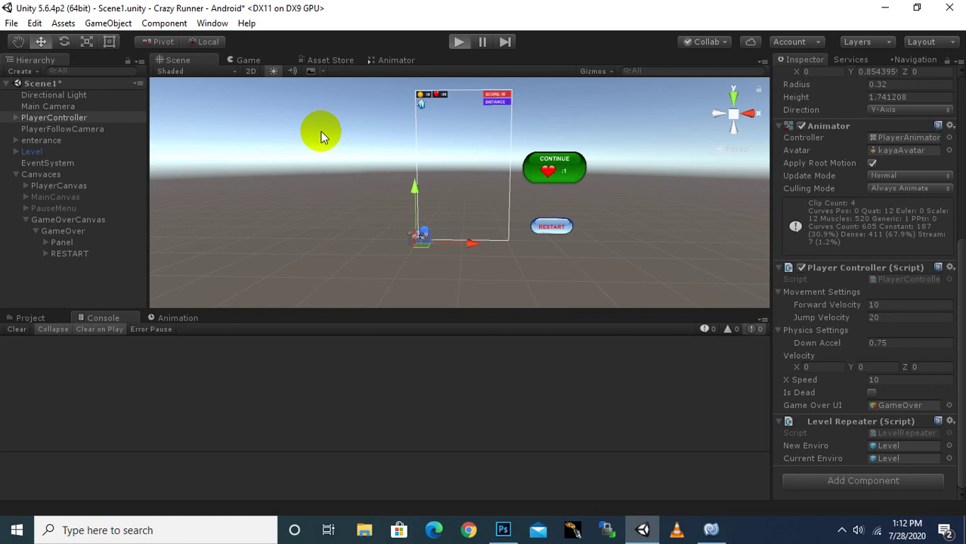
key(ctrl+p)
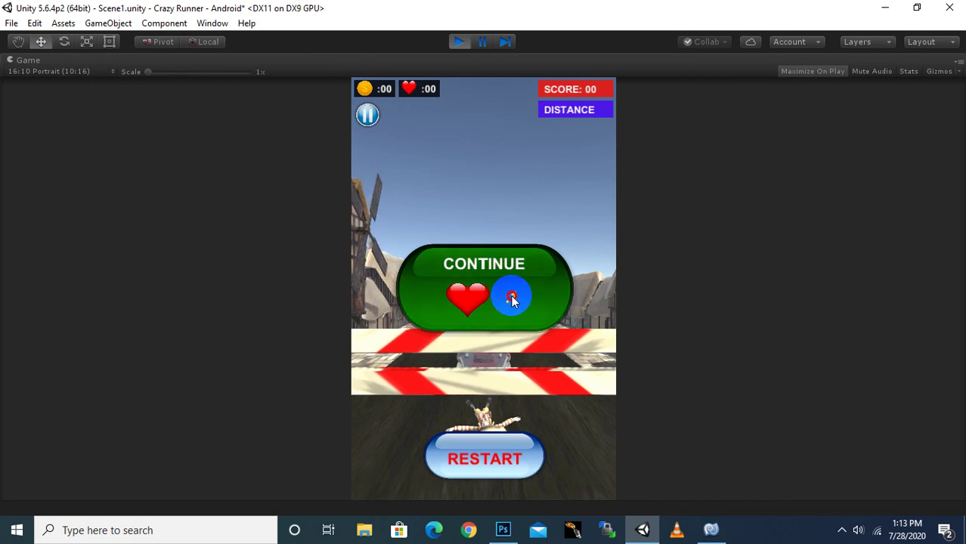
click(474, 462)
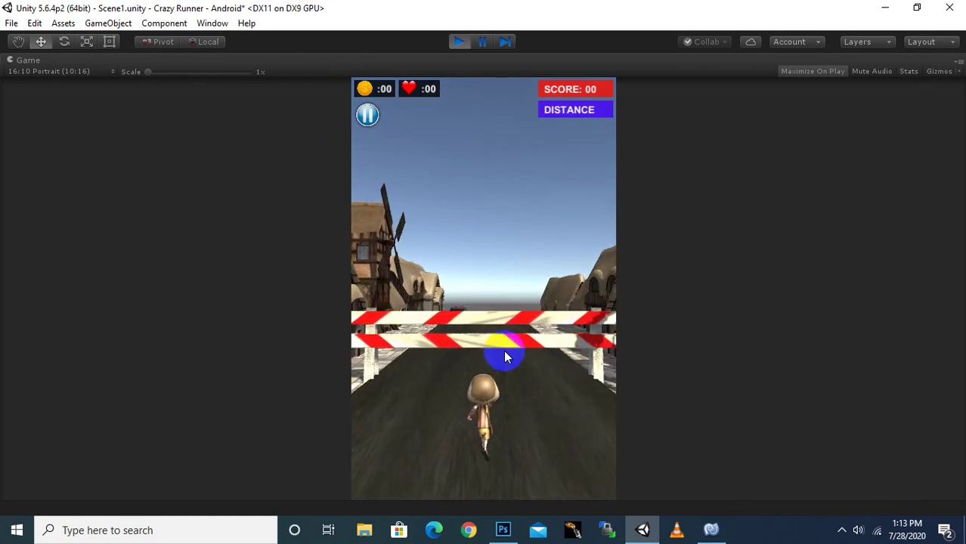
click(512, 153)
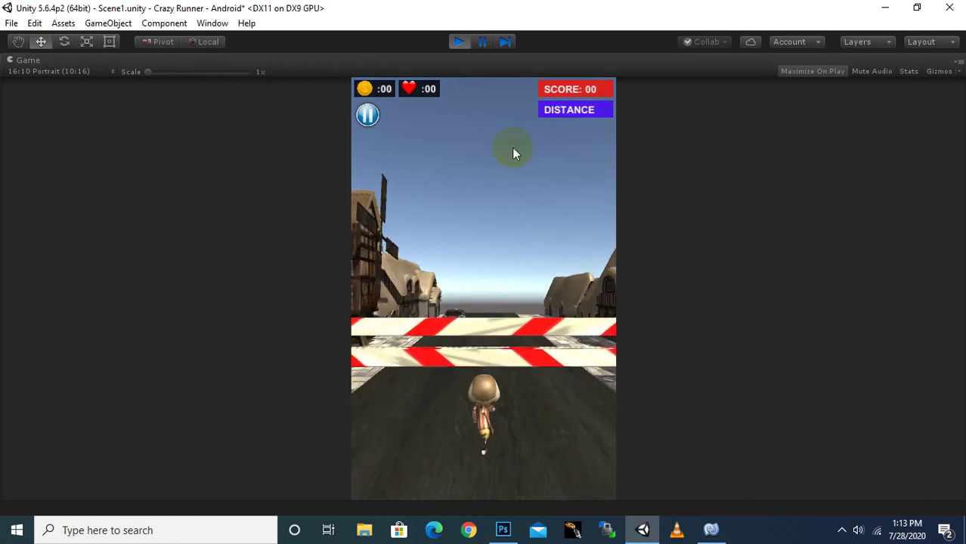
click(460, 43)
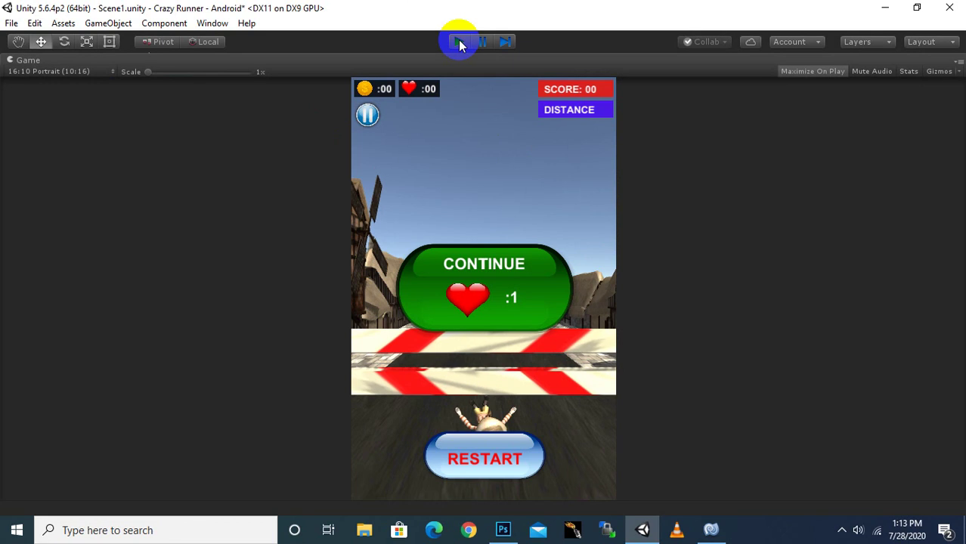